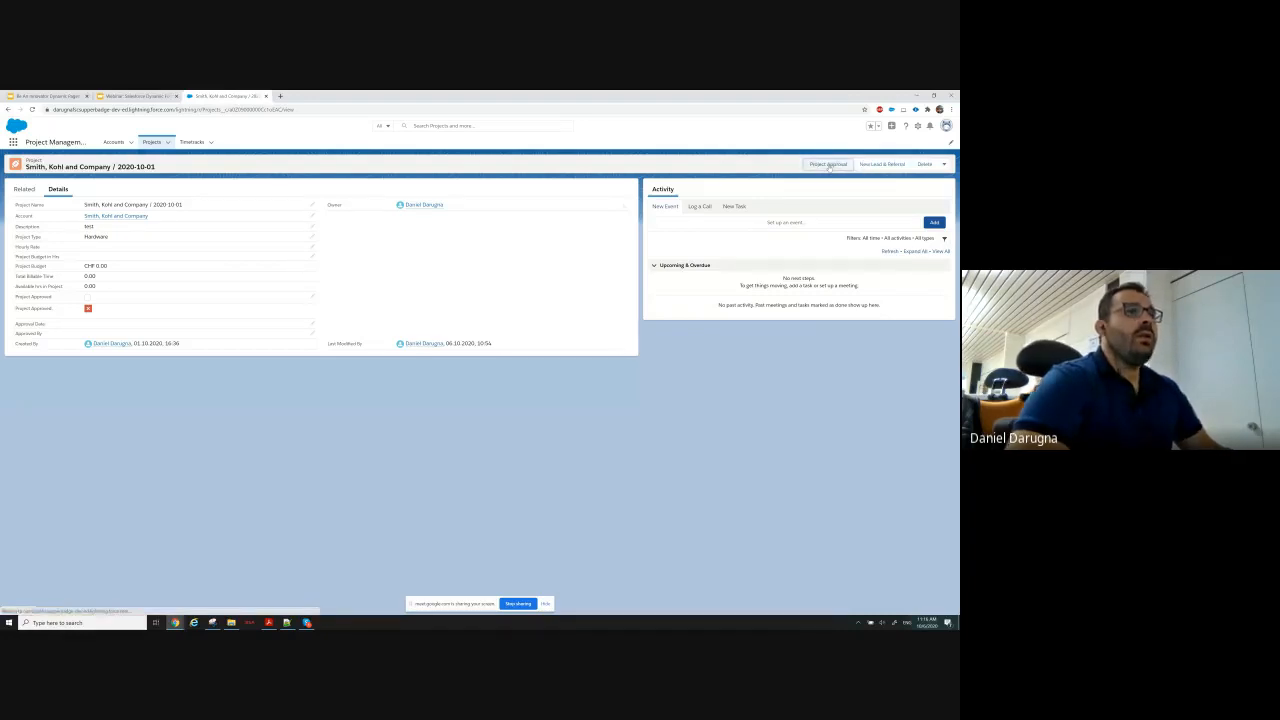
# Preview the Project Approval action on the project record and cancel it without saving.
pyautogui.click(829, 165)
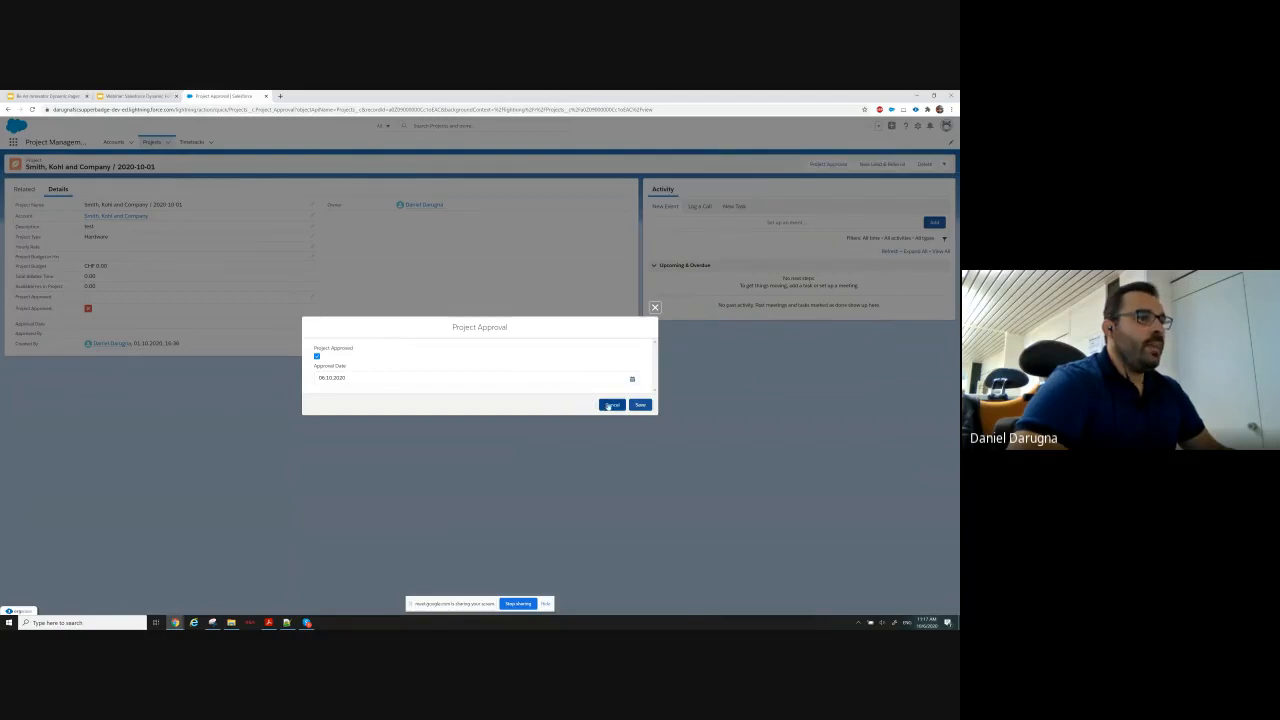
pyautogui.click(609, 405)
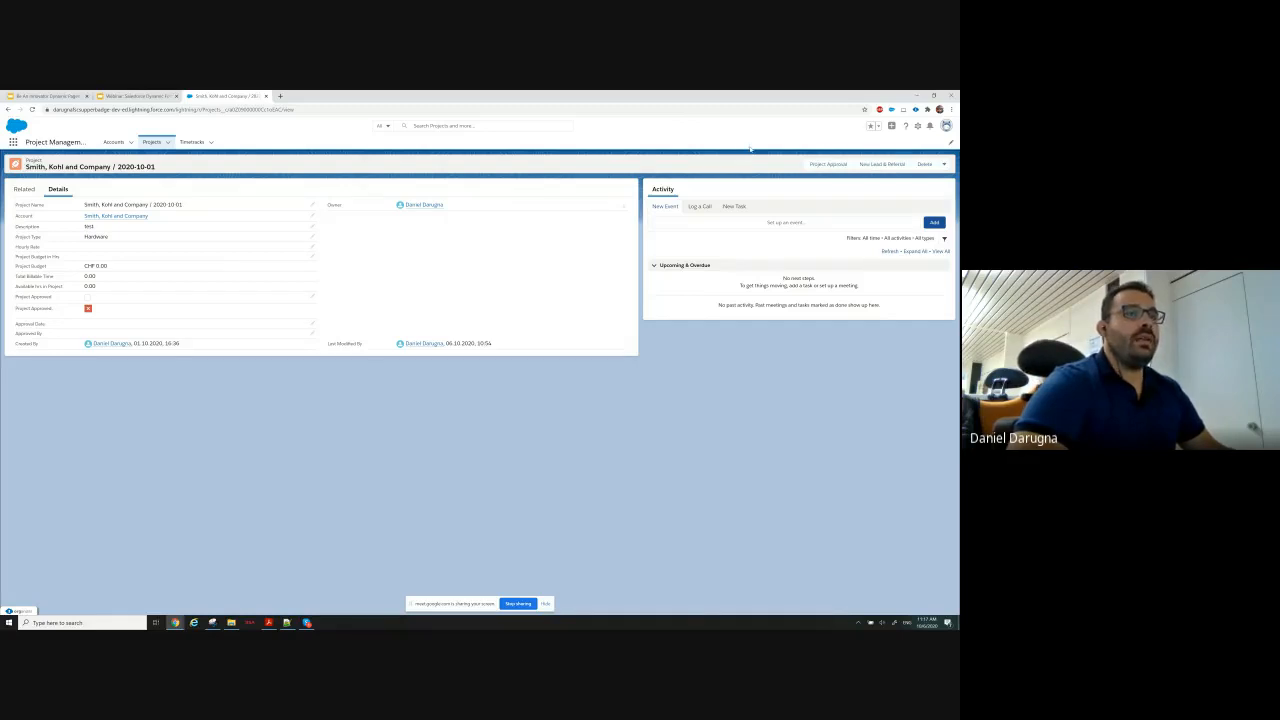
# Find Record Page Settings in Setup, check the Dynamic Forms setting, and return to the project record.
pyautogui.click(918, 126)
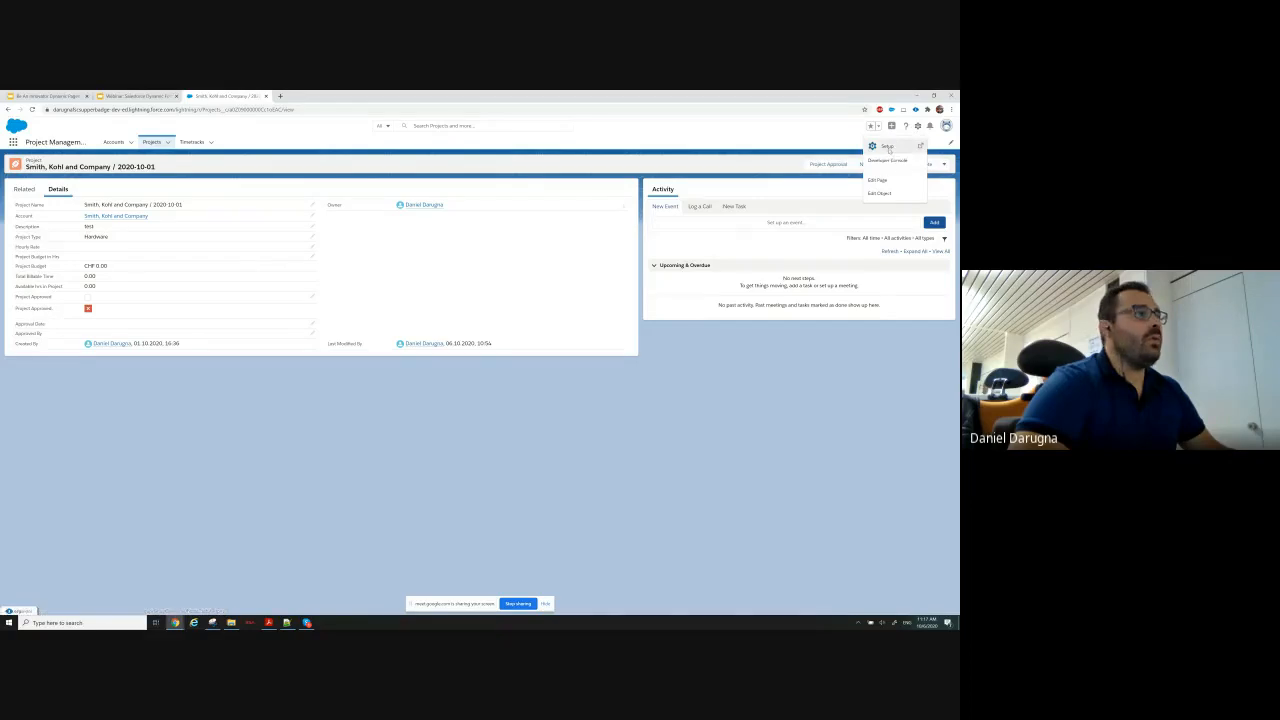
pyautogui.click(889, 146)
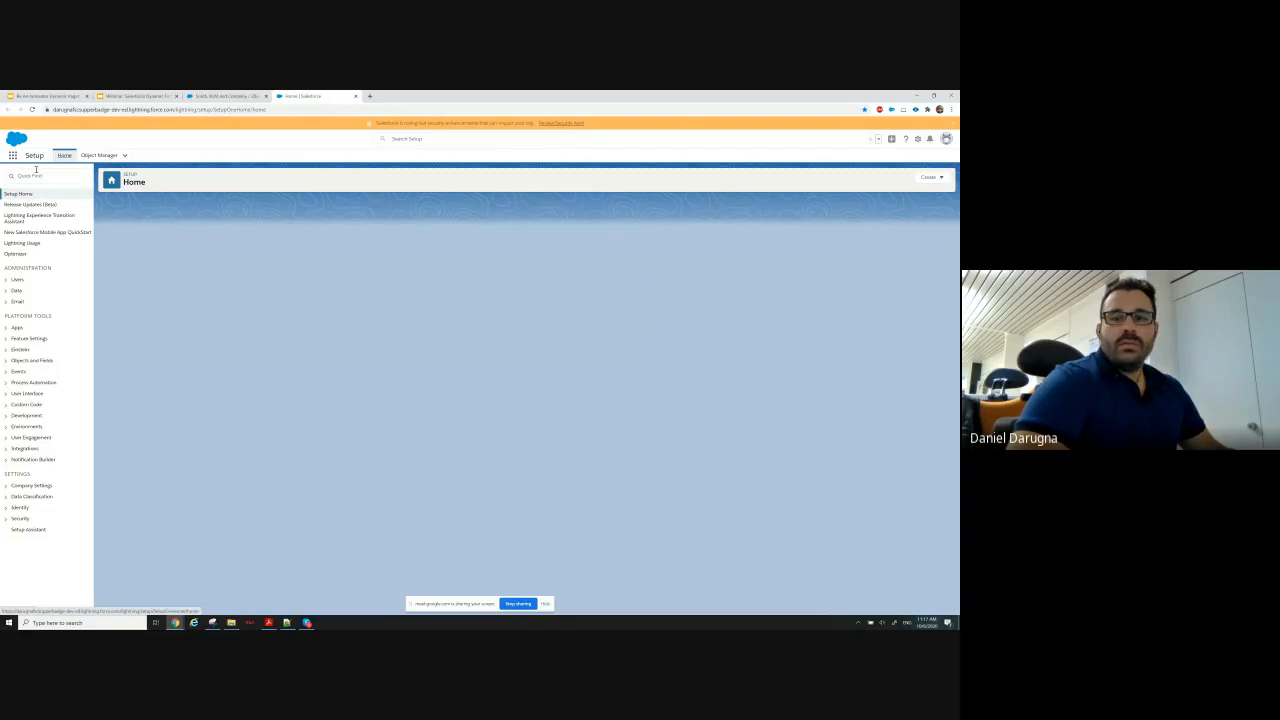
pyautogui.click(29, 176)
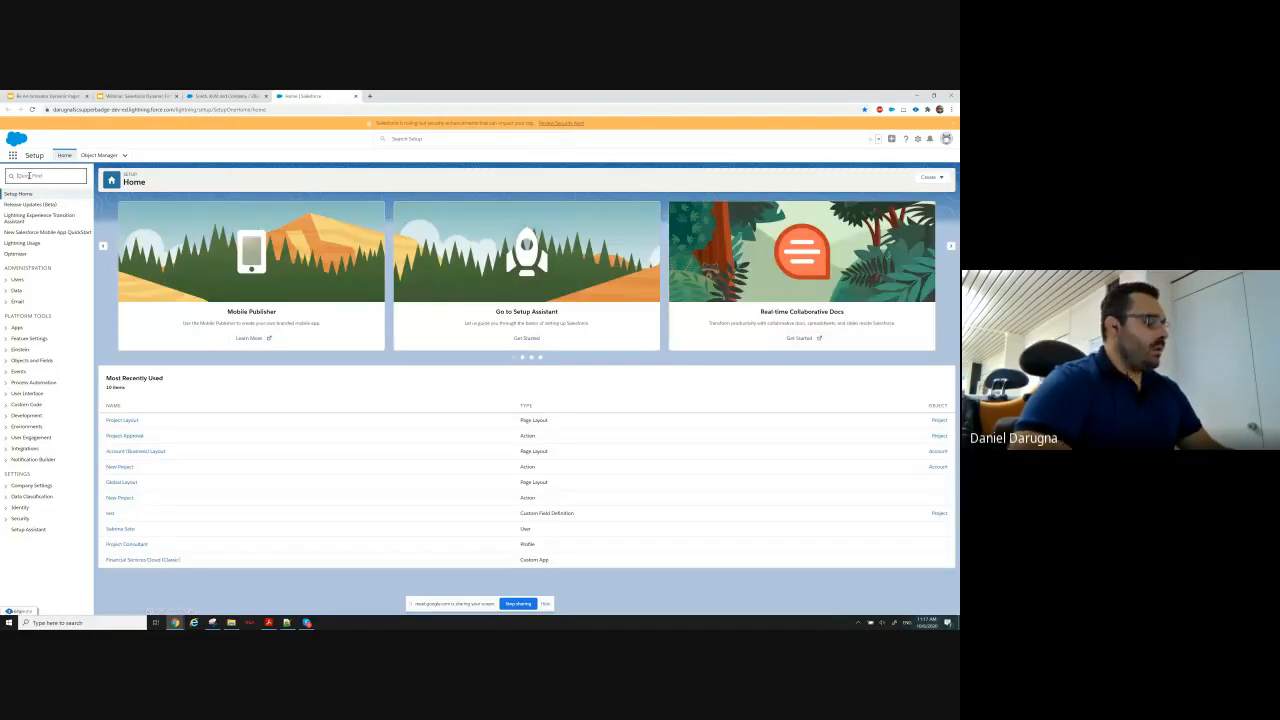
pyautogui.write('rec')
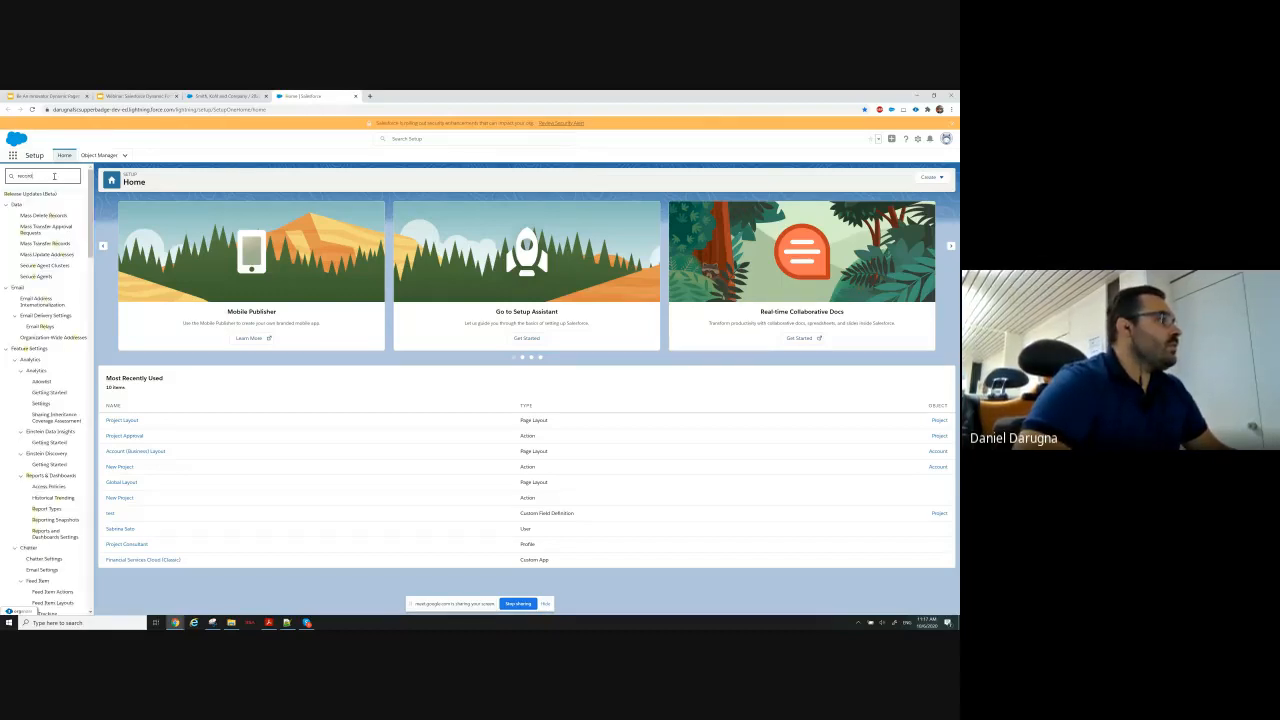
pyautogui.write('ord')
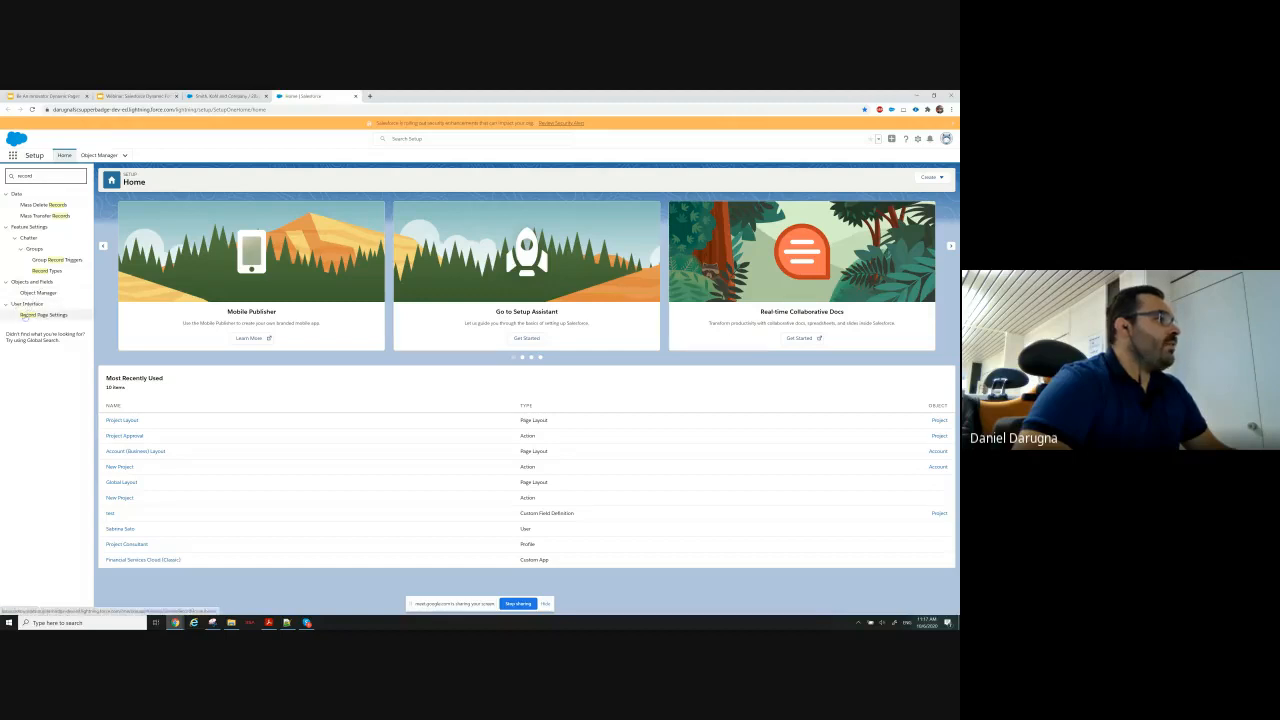
pyautogui.click(44, 315)
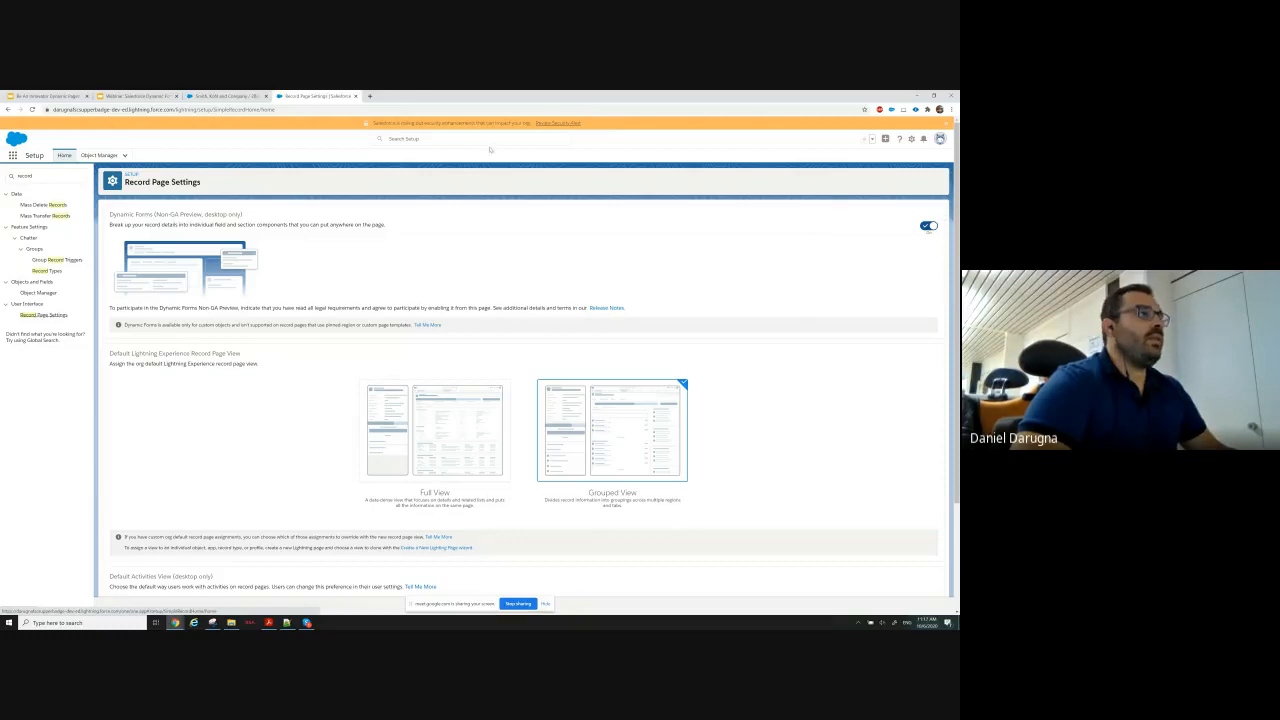
pyautogui.click(355, 96)
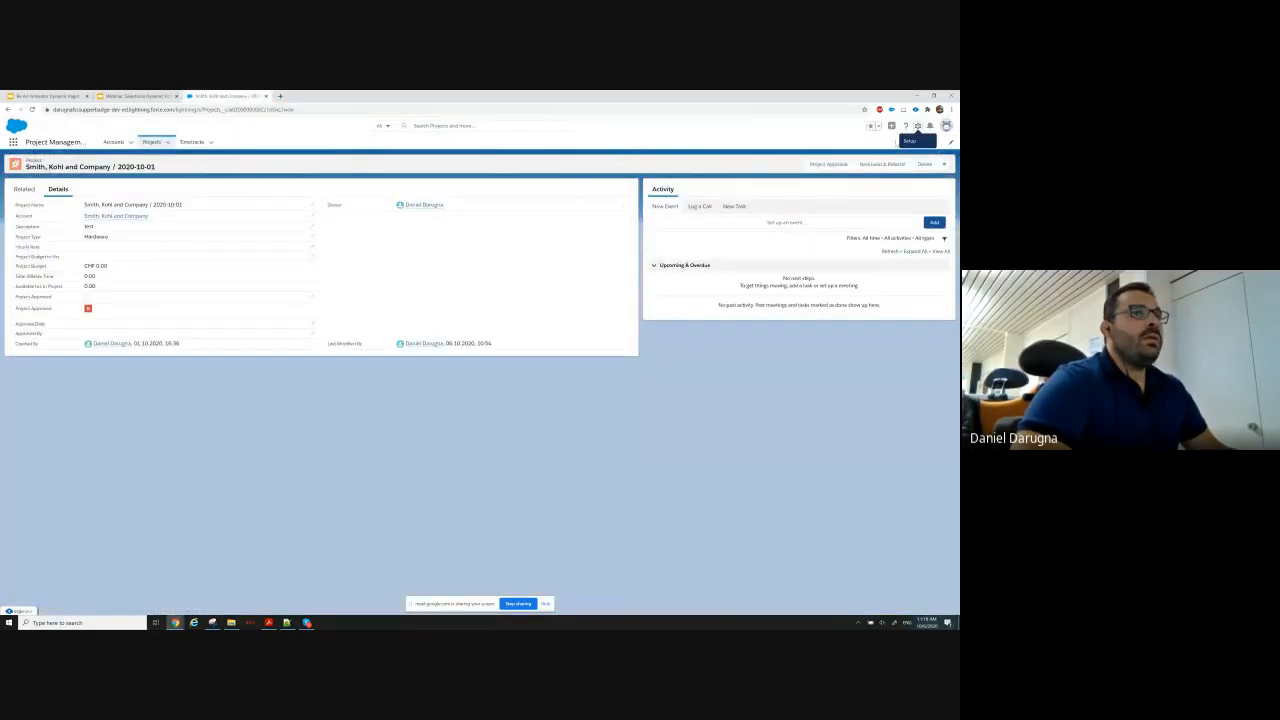
# Open the project's record page for editing in Lightning App Builder and dismiss the introductory tip.
pyautogui.click(917, 126)
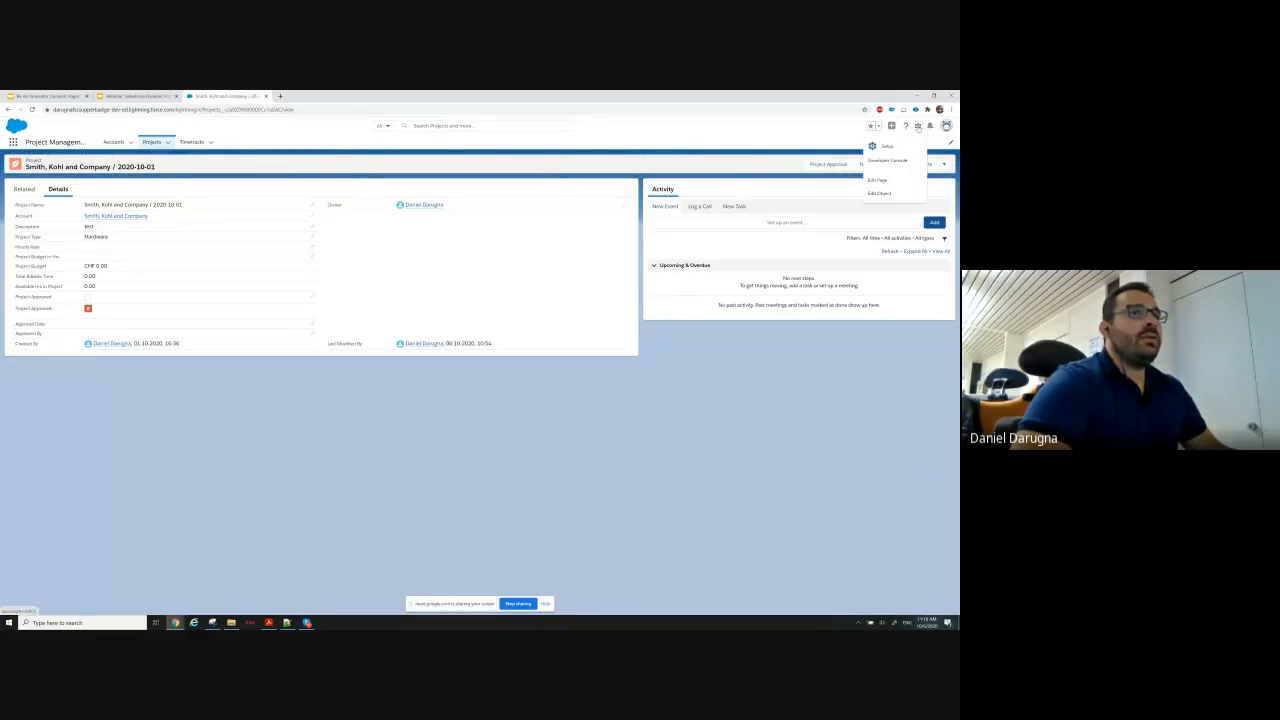
pyautogui.click(887, 182)
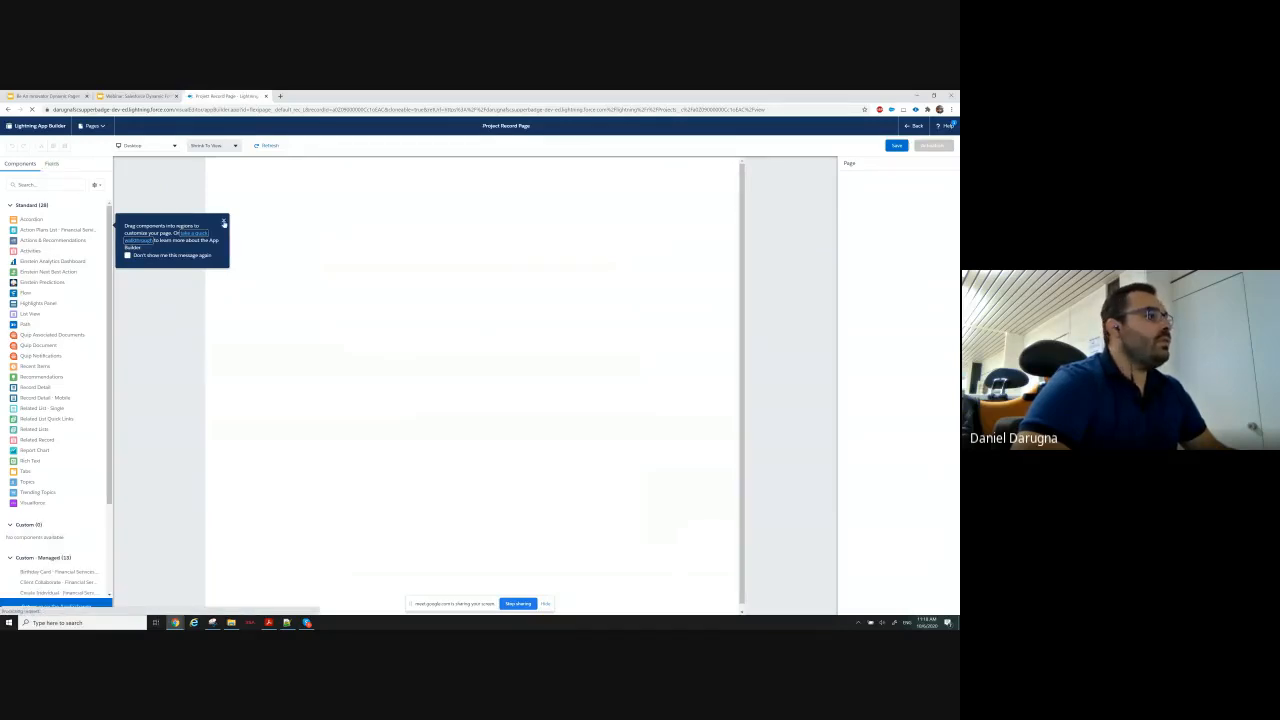
pyautogui.click(224, 223)
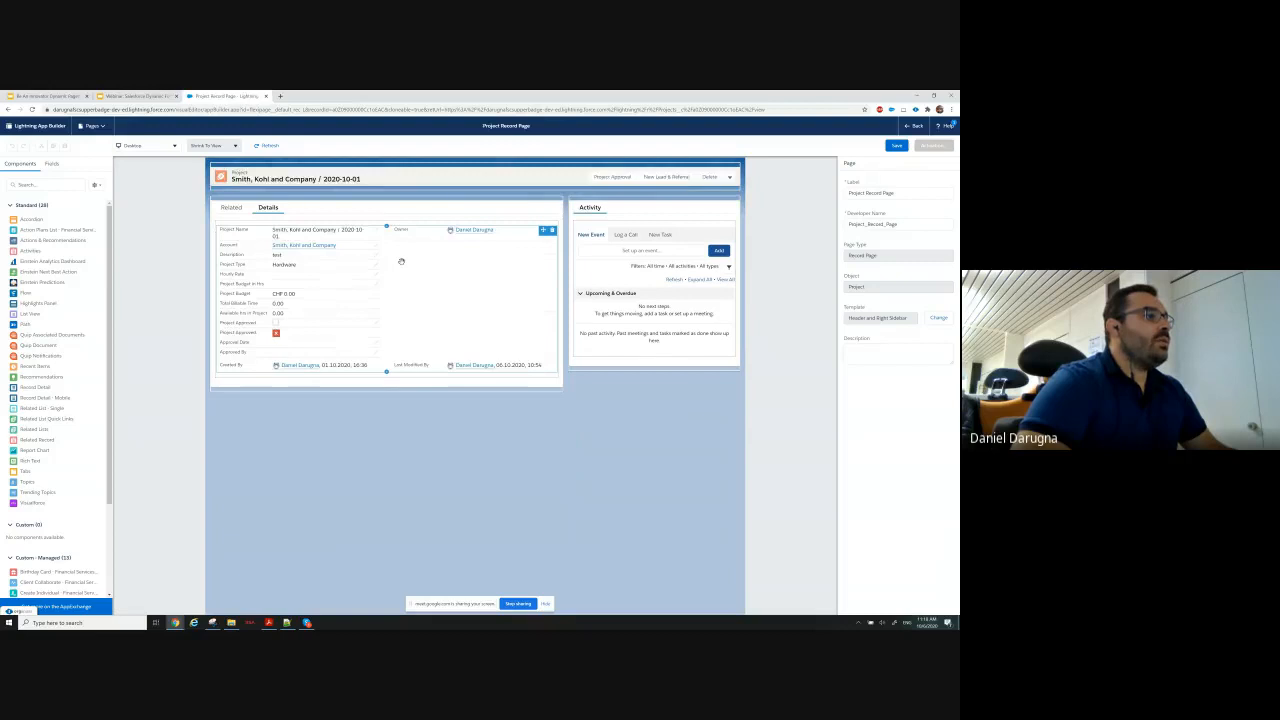
# Upgrade the Record Detail component to Dynamic Forms, using Project Layout as the source.
pyautogui.click(401, 261)
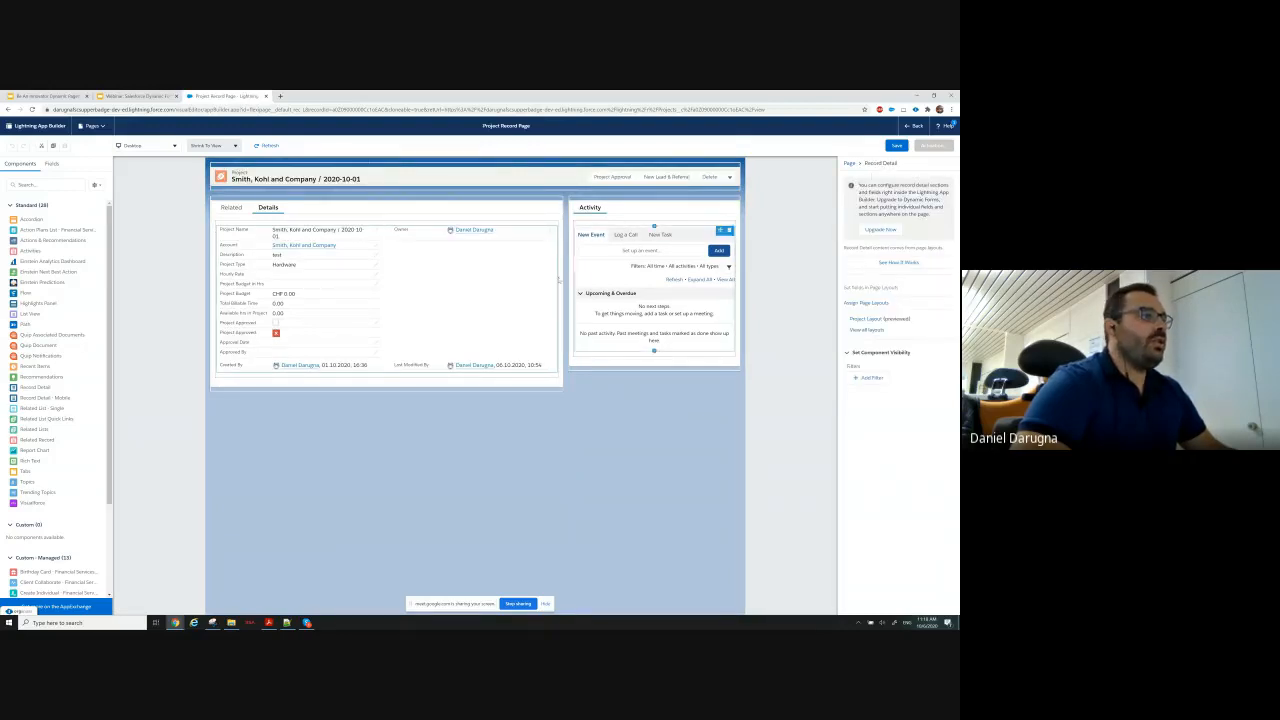
pyautogui.moveTo(402, 330); pyautogui.dragTo(422, 243)
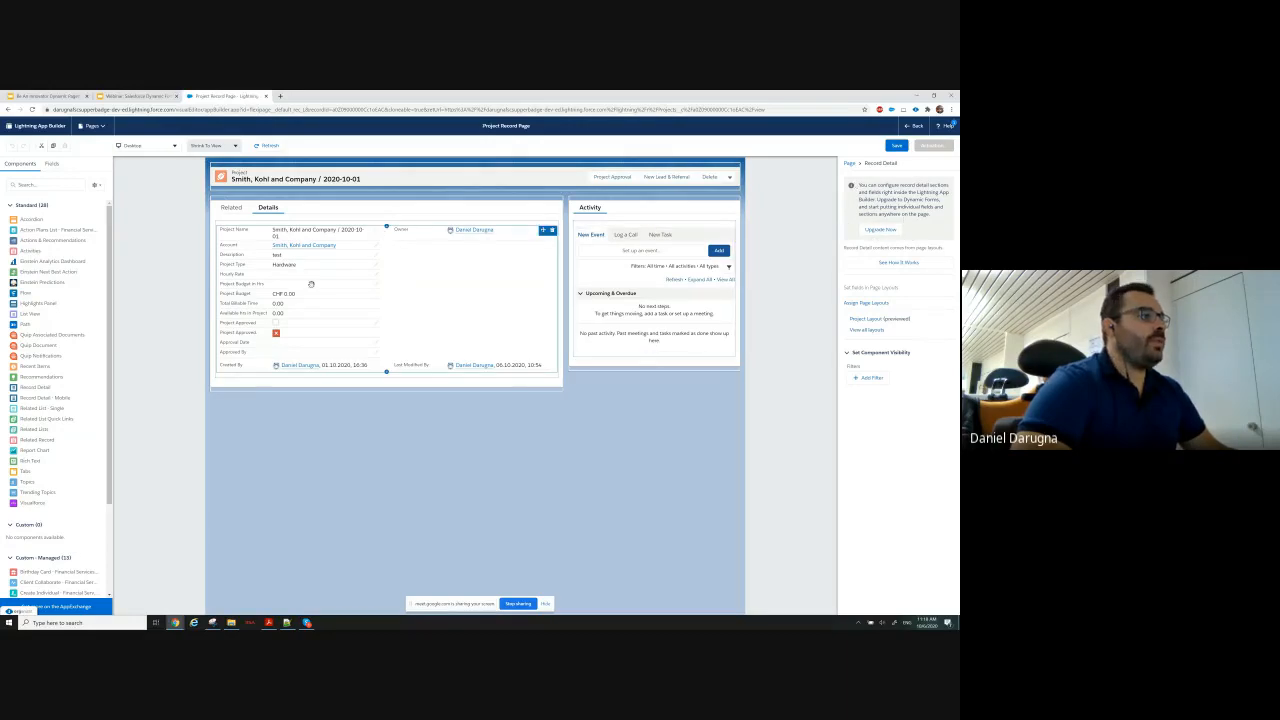
pyautogui.click(880, 229)
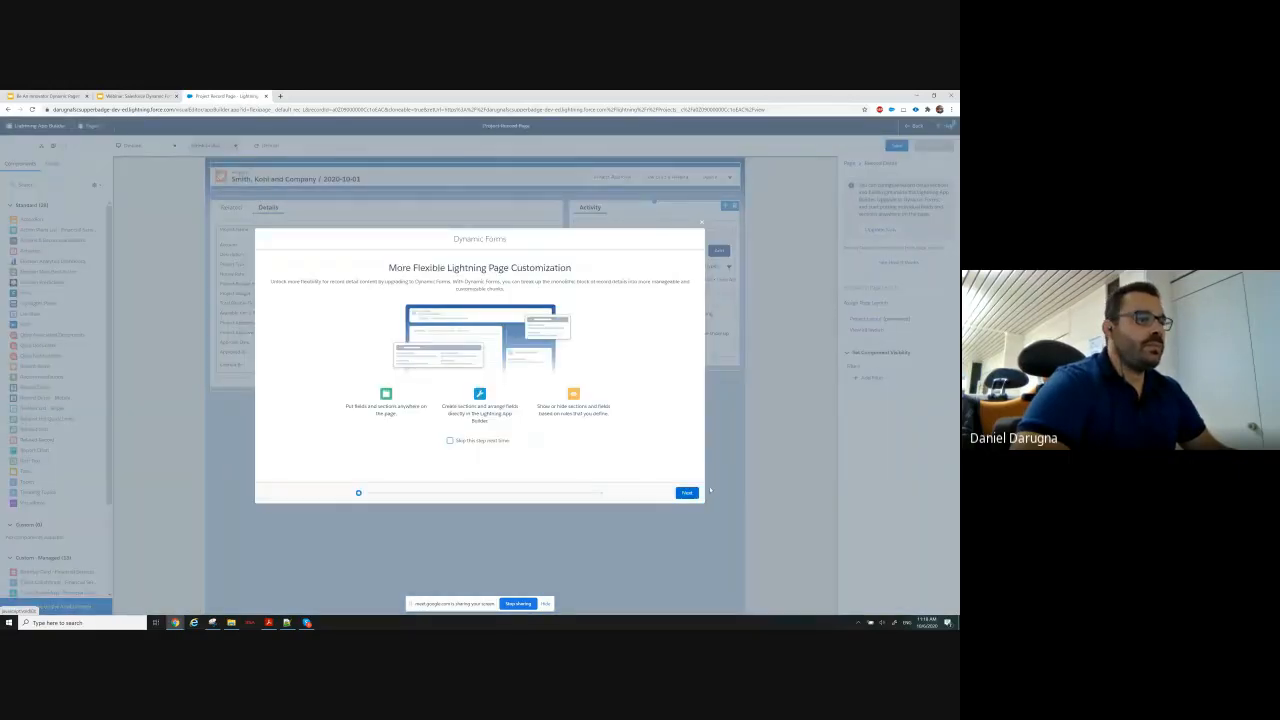
pyautogui.click(686, 492)
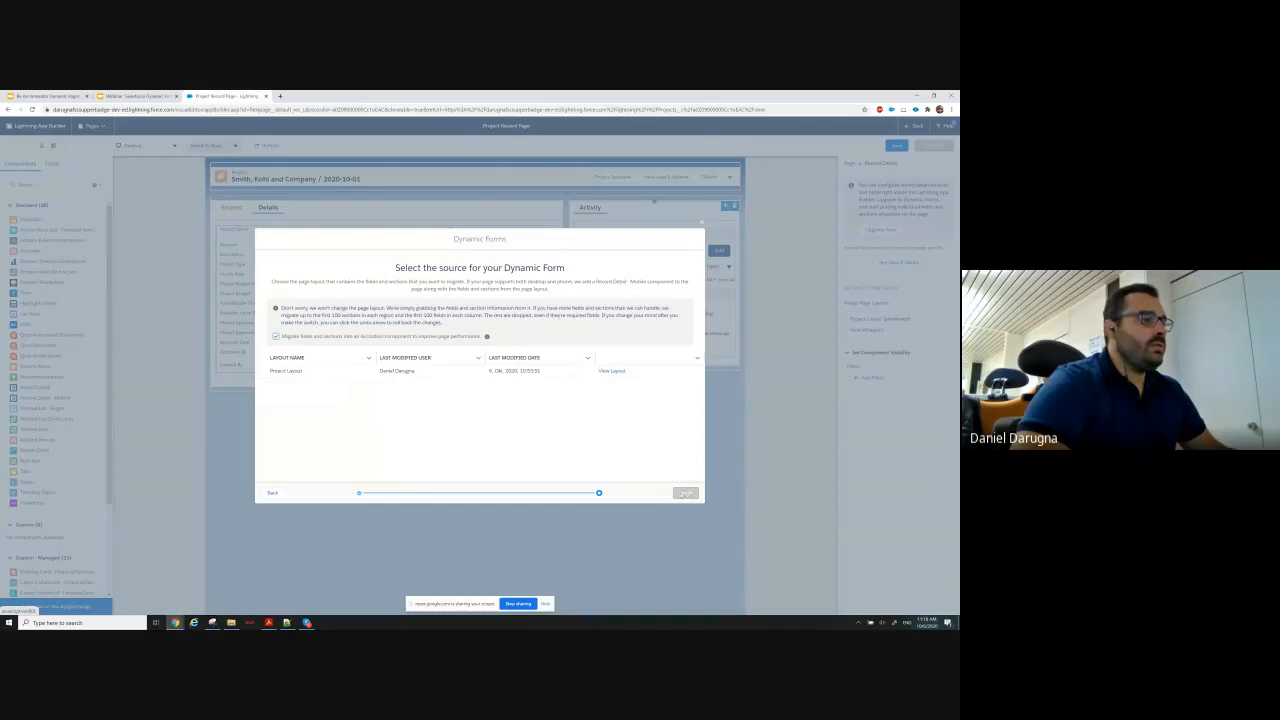
pyautogui.click(262, 371)
pyautogui.click(686, 493)
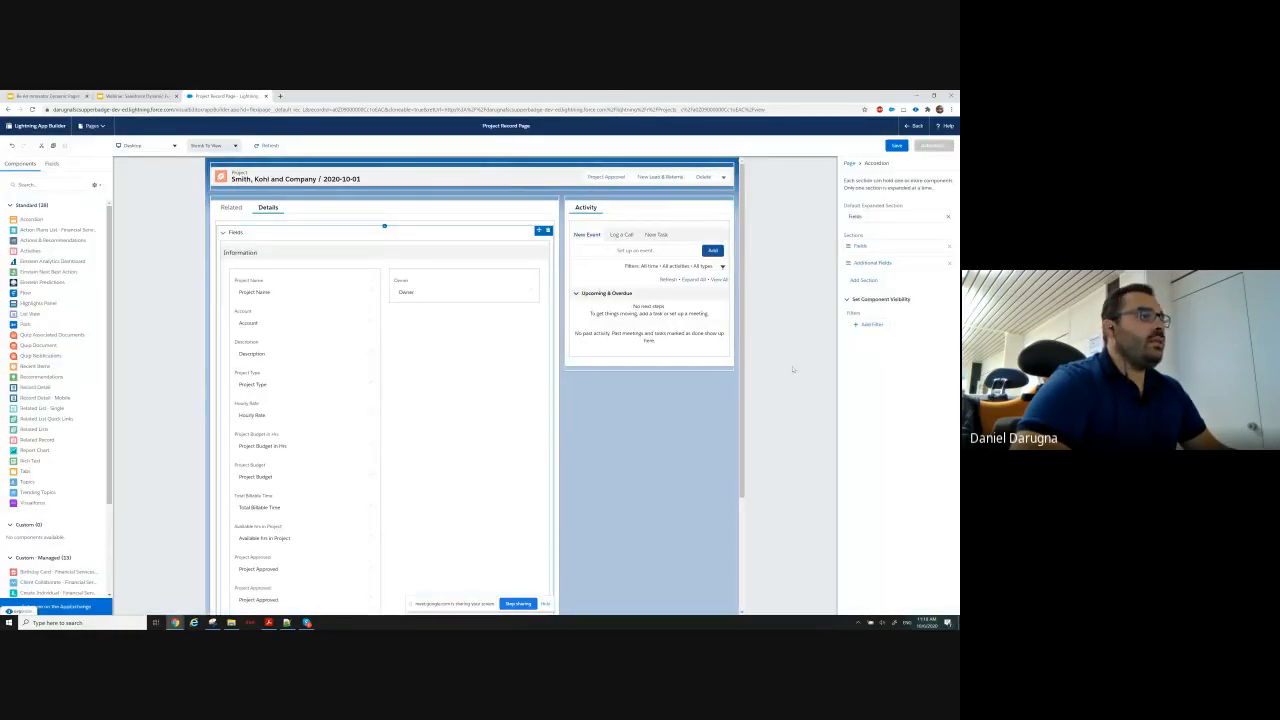
# Examine the migrated Information section's properties and the contents of the Fields and Additional Fields accordion sections.
pyautogui.click(380, 265)
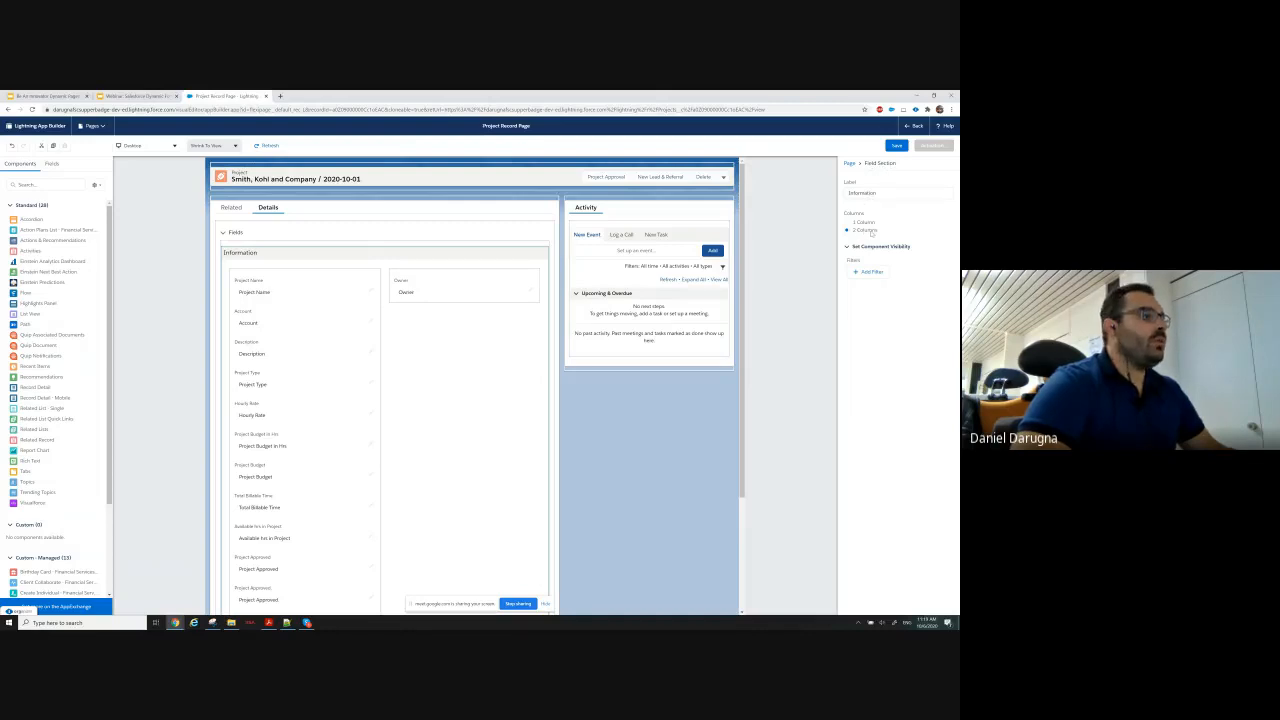
pyautogui.scroll(-3, 417, 386)
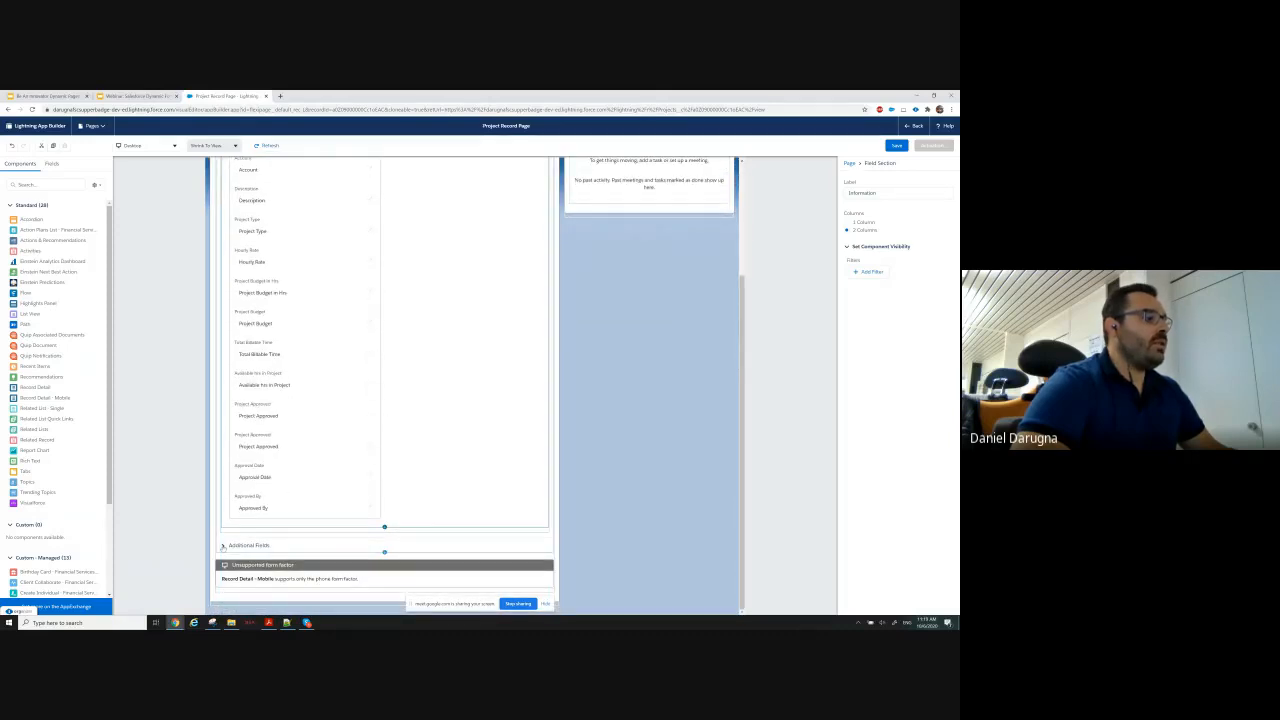
pyautogui.click(223, 546)
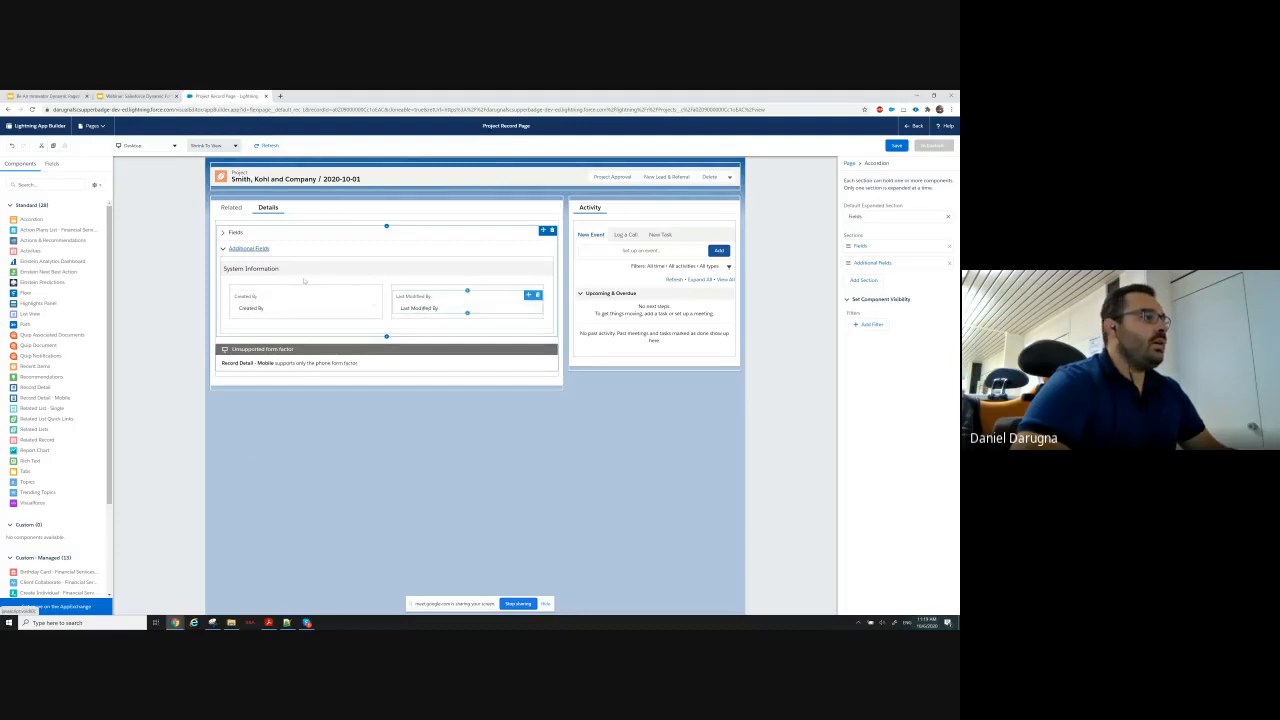
pyautogui.click(261, 231)
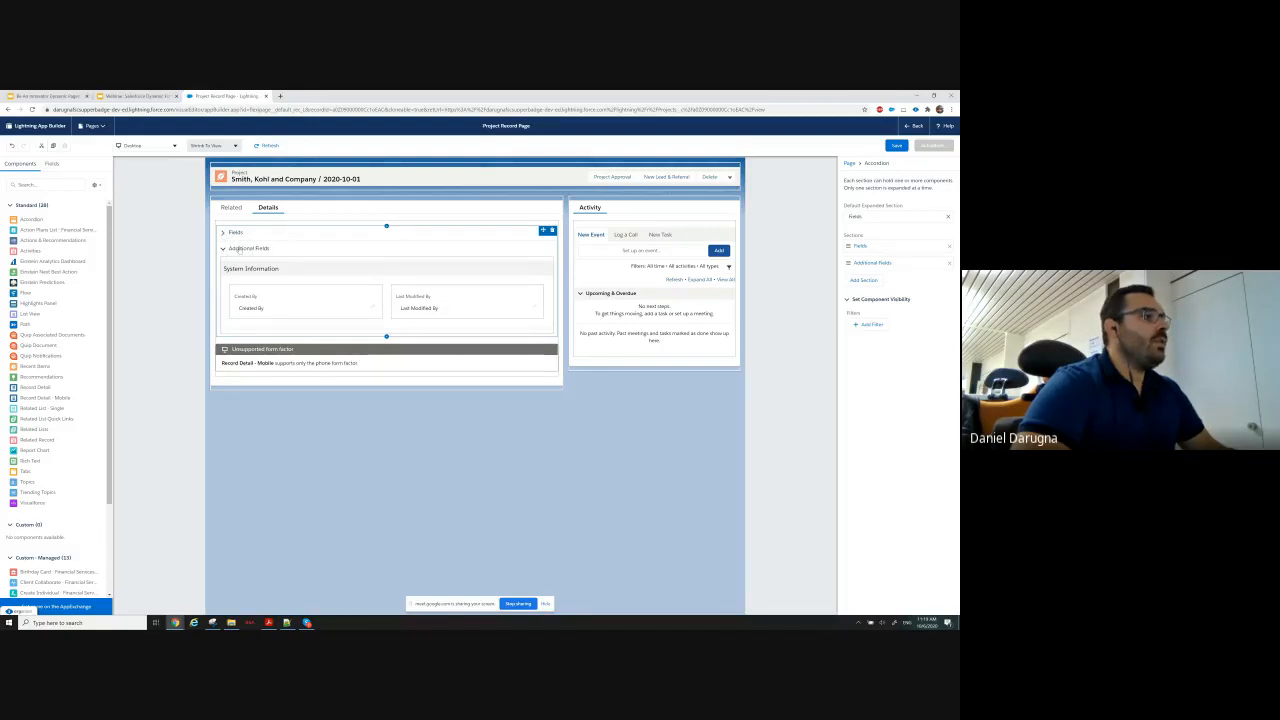
pyautogui.click(223, 232)
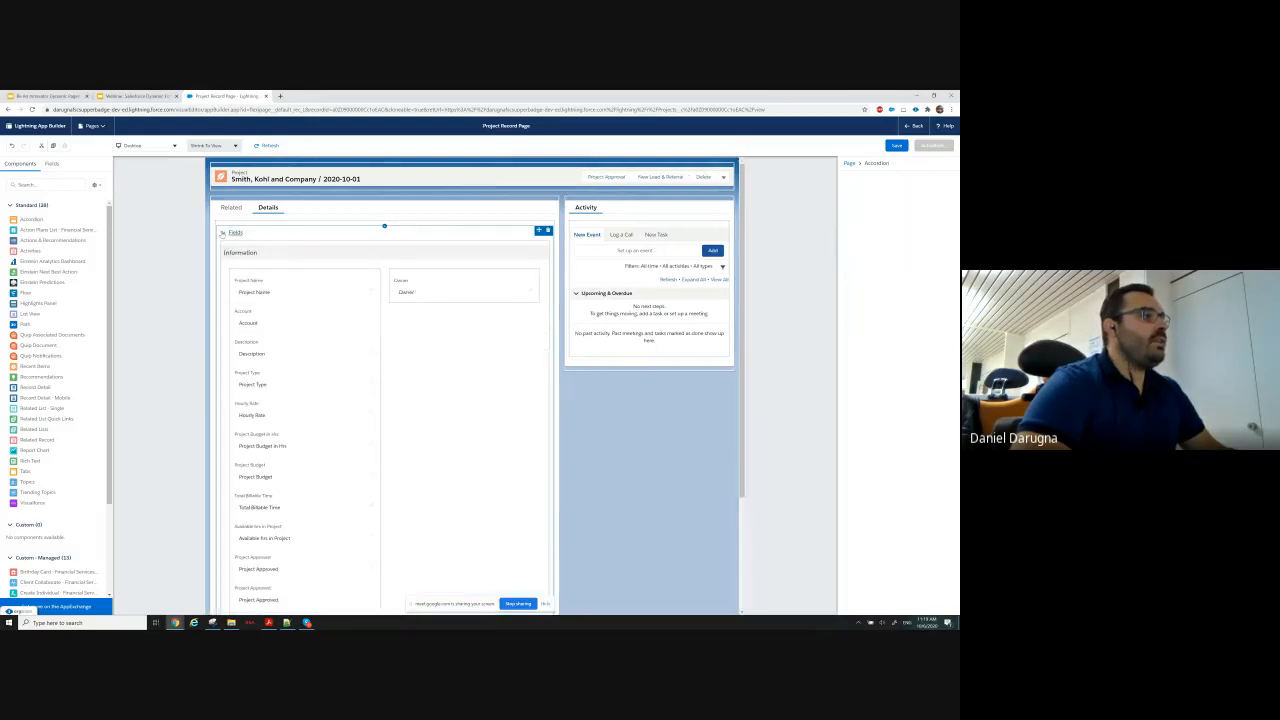
pyautogui.click(290, 265)
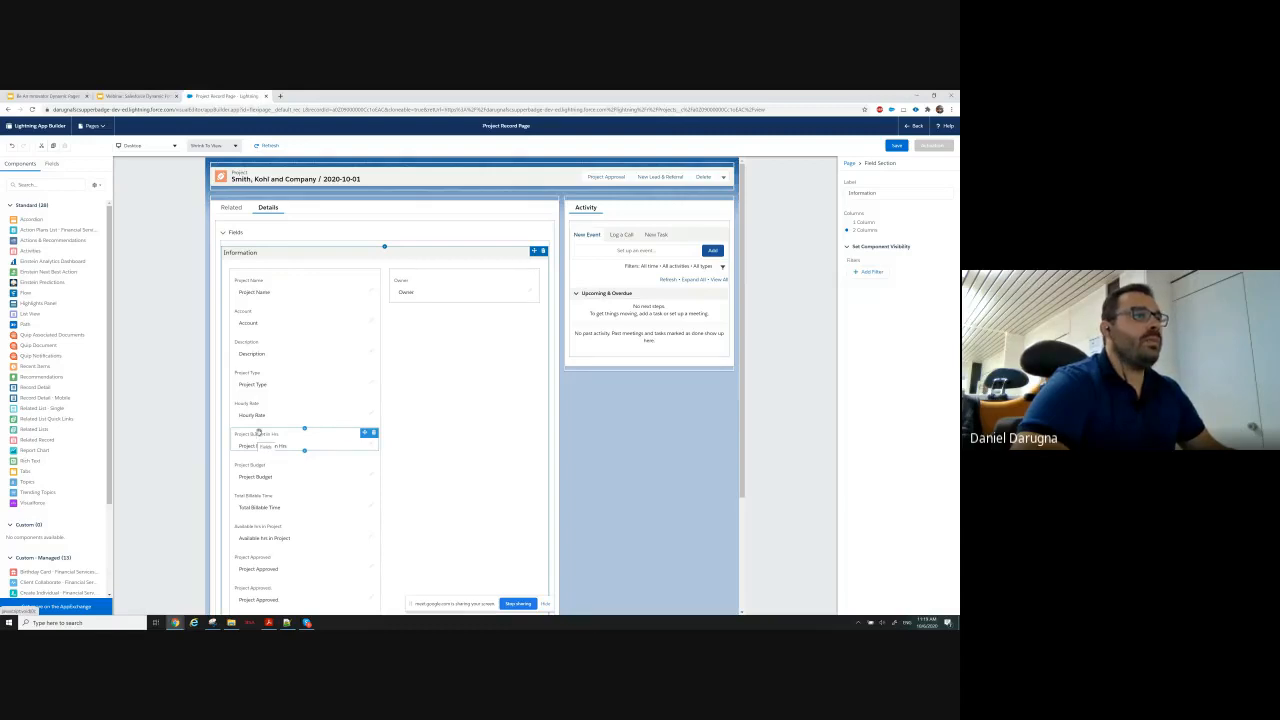
# Enable Dynamic Actions on the Highlights Panel and choose Project Approval as a new action.
pyautogui.click(567, 174)
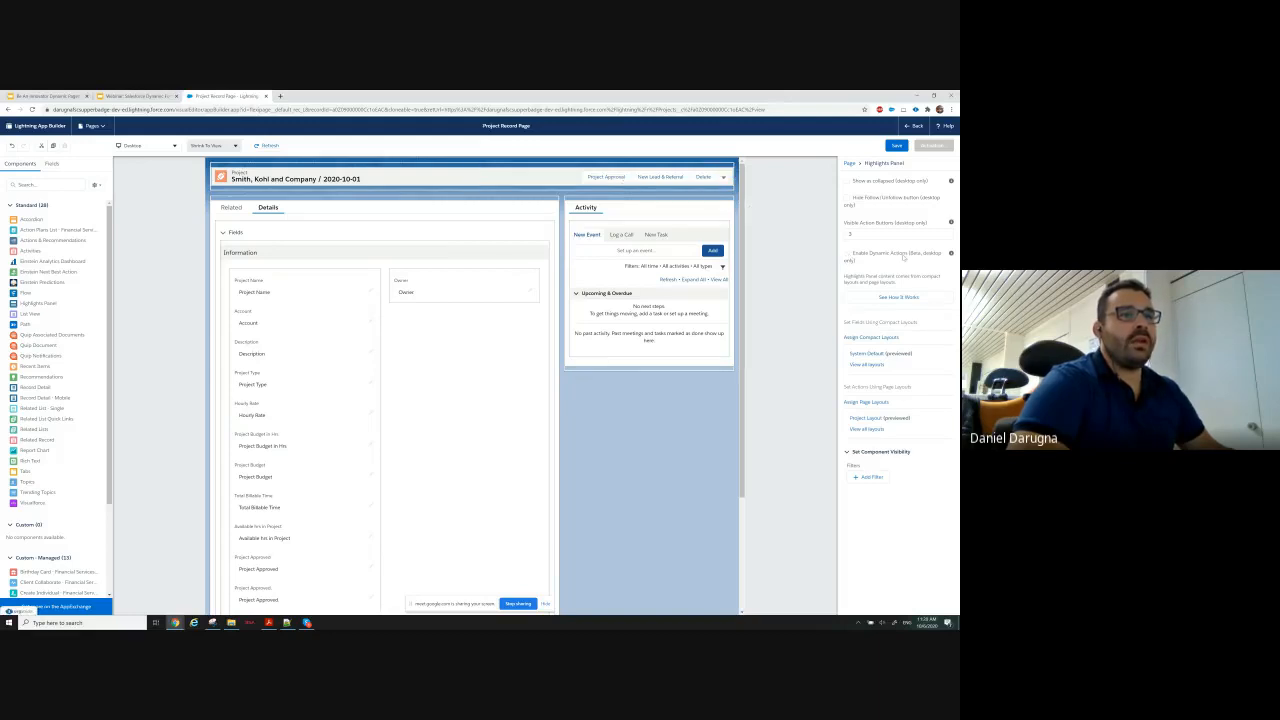
pyautogui.click(847, 254)
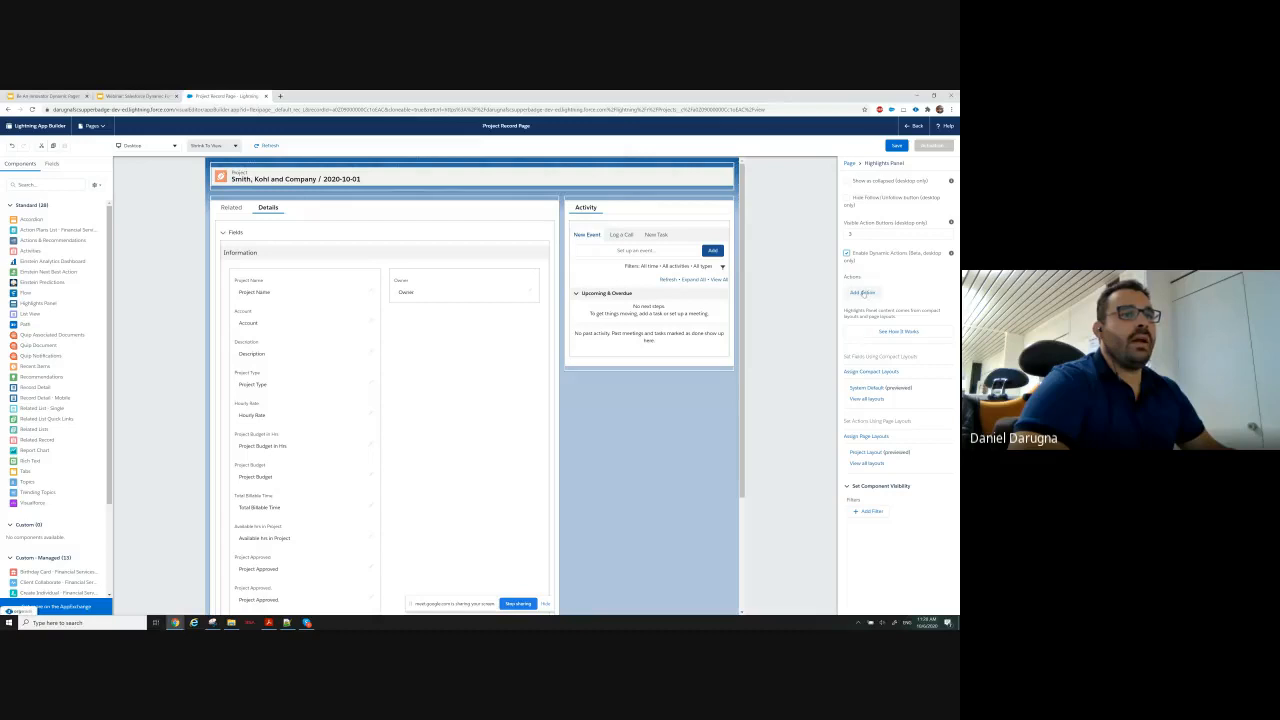
pyautogui.click(862, 292)
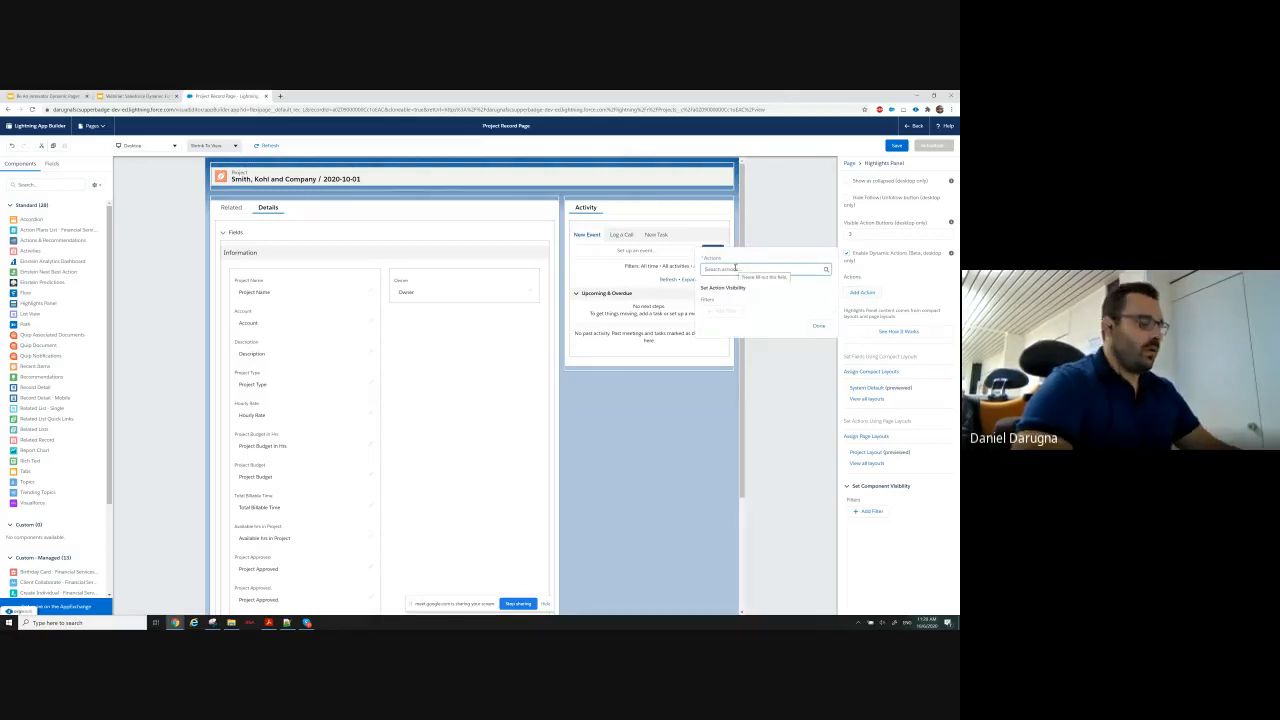
pyautogui.write('veoje')
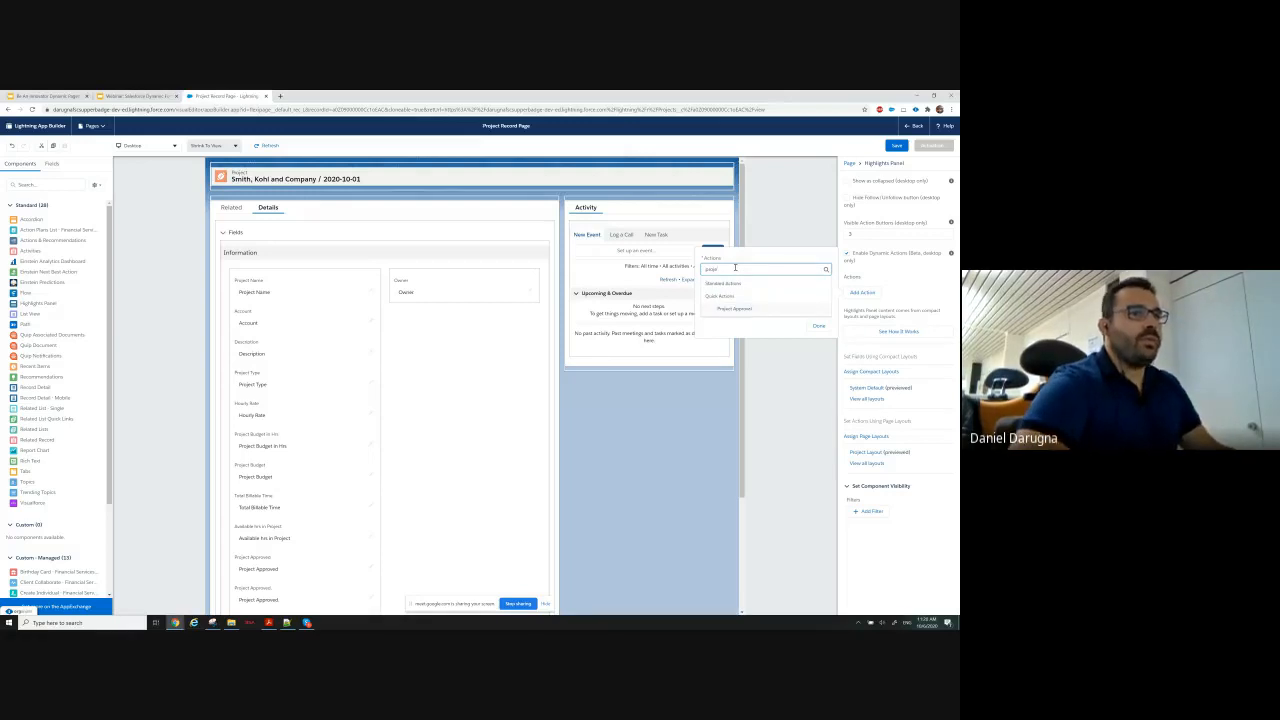
pyautogui.click(734, 309)
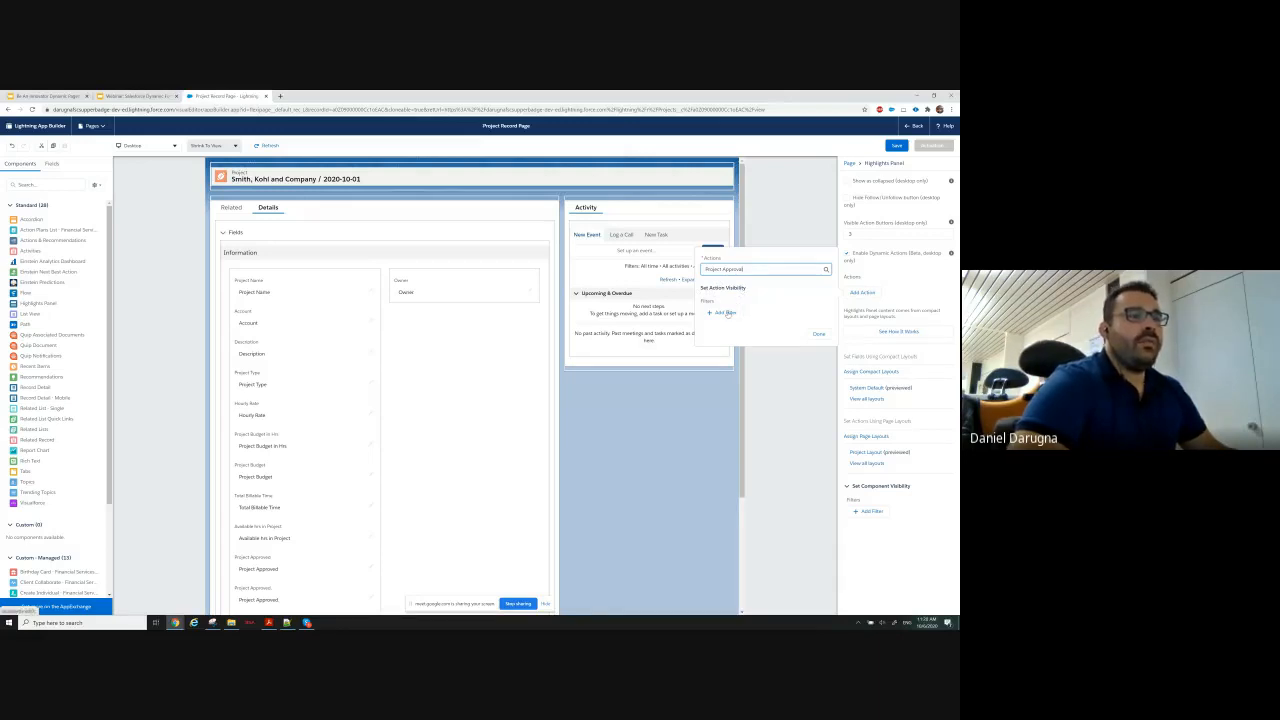
# Add a visibility filter of the Advanced type to the Project Approval action.
pyautogui.click(727, 313)
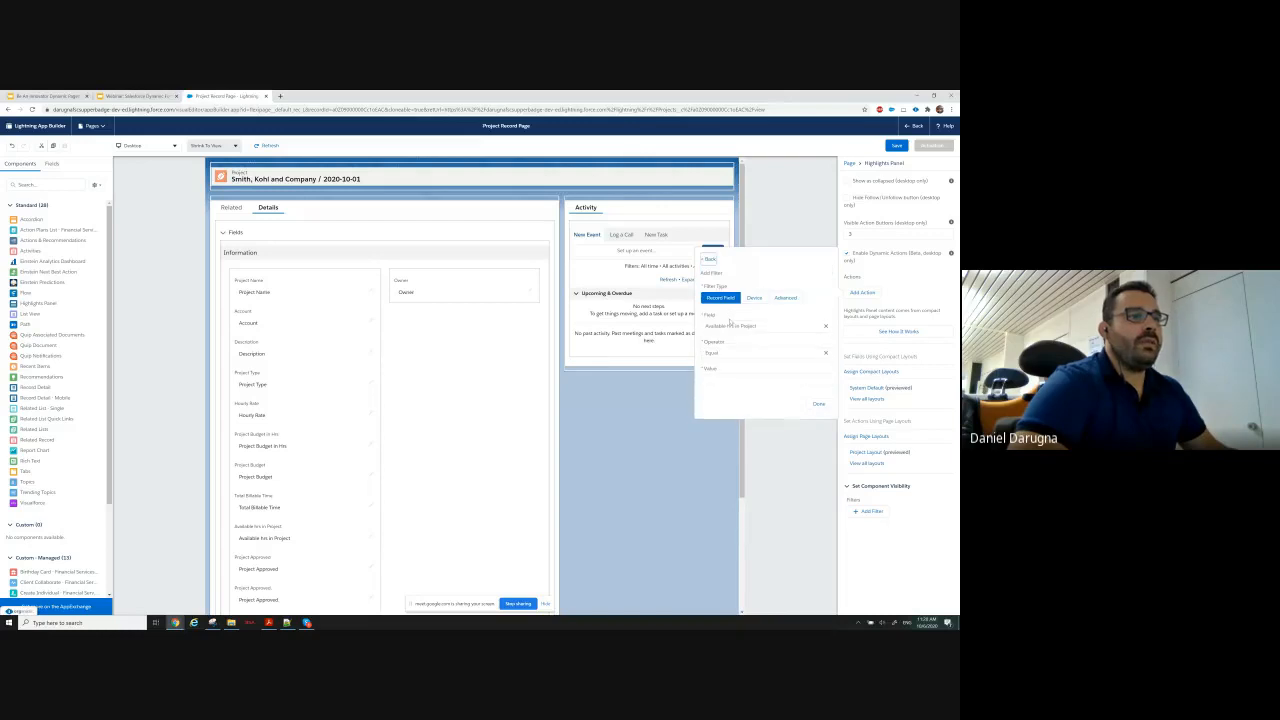
pyautogui.click(785, 297)
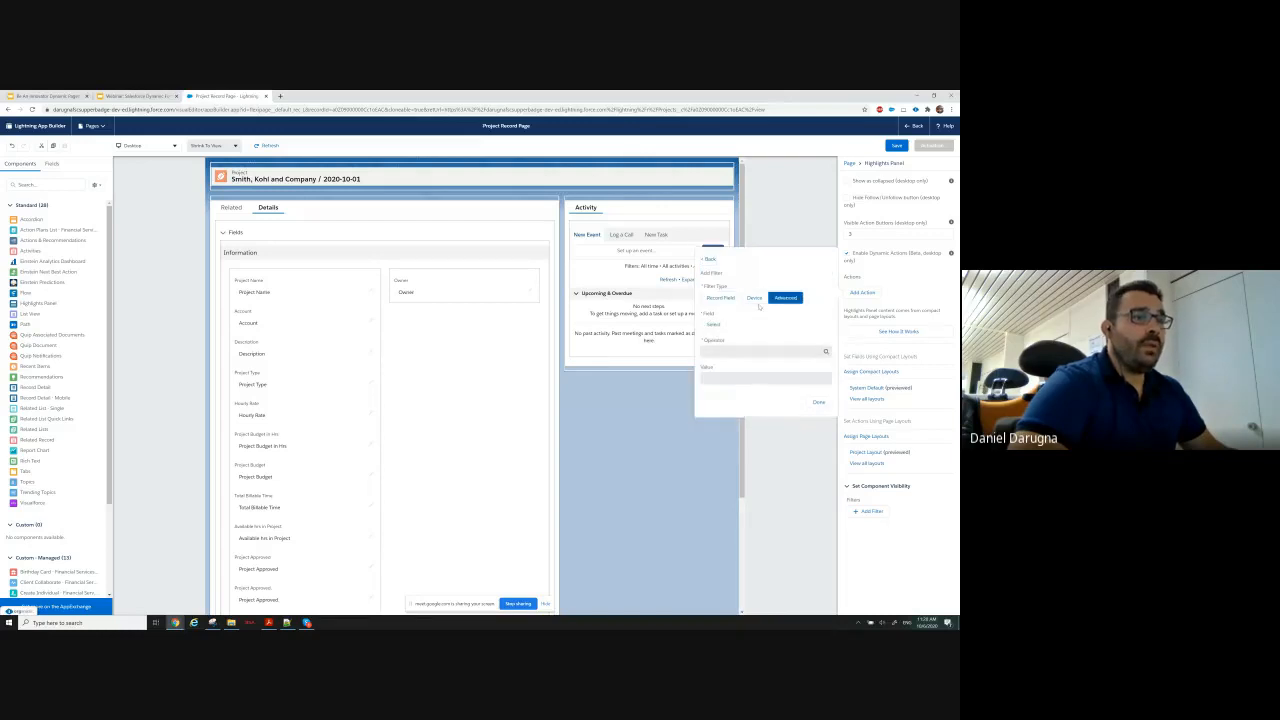
pyautogui.click(716, 324)
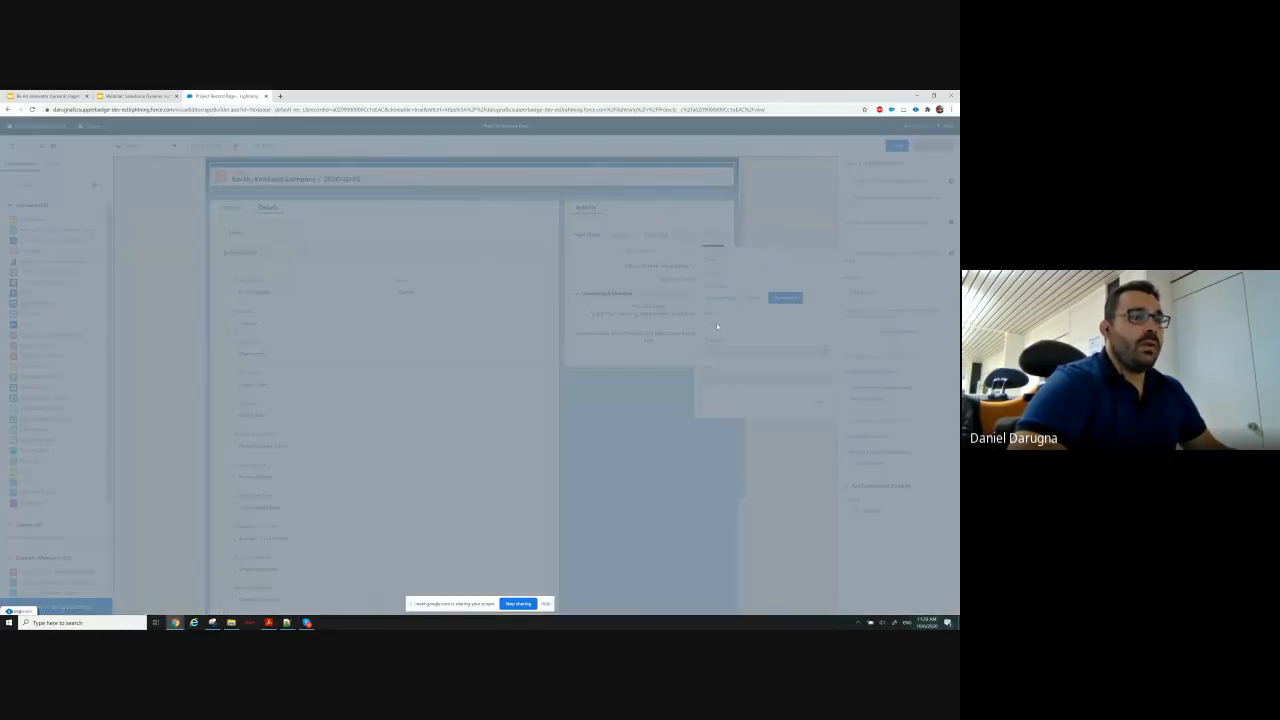
pyautogui.click(596, 256)
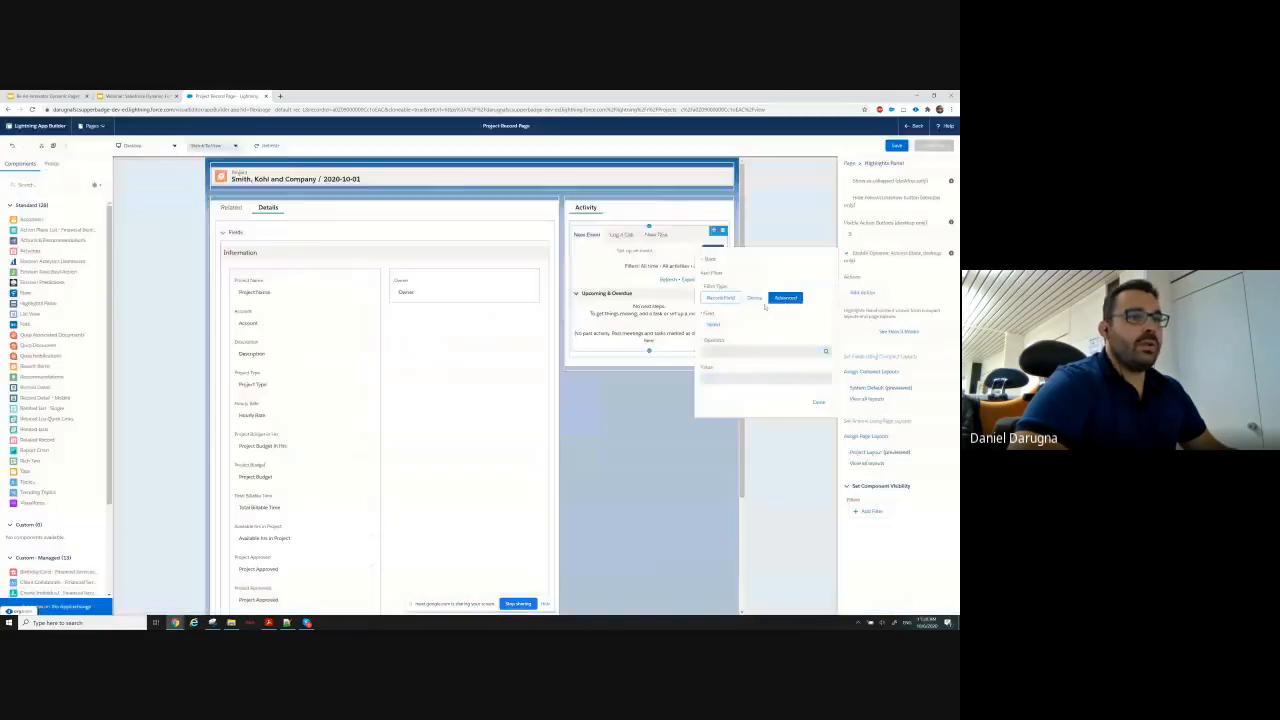
pyautogui.click(721, 297)
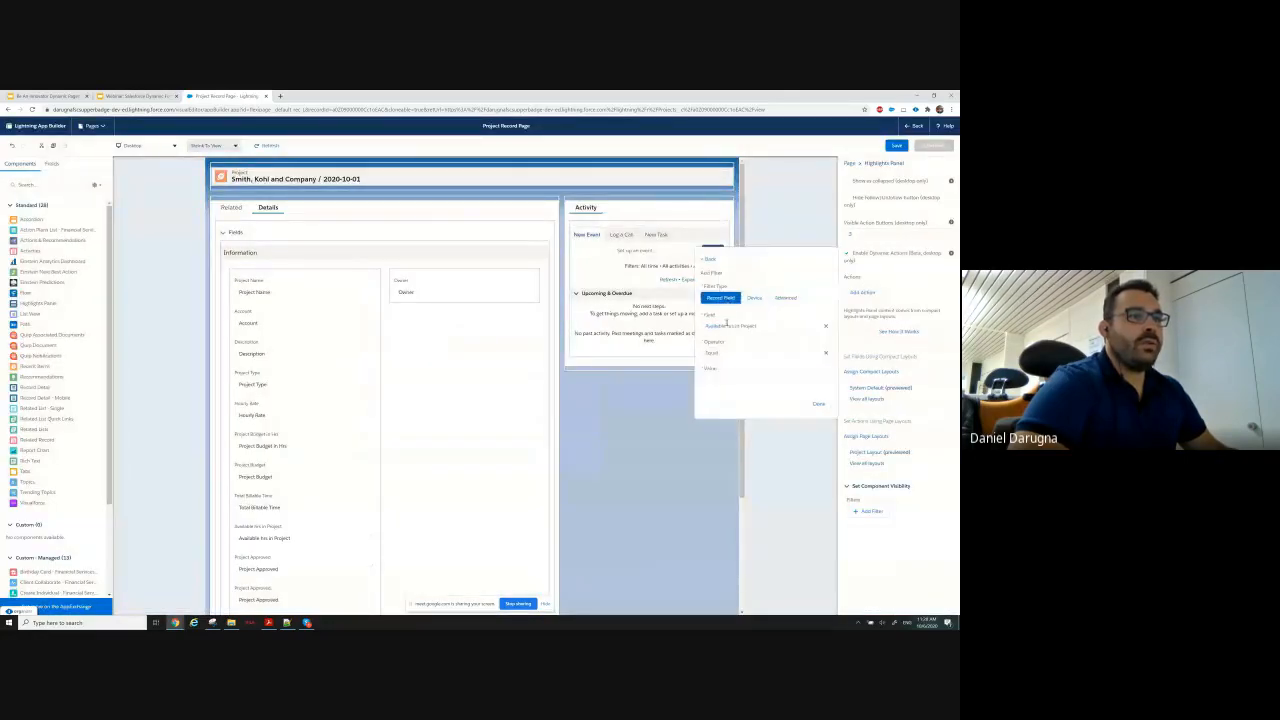
pyautogui.click(780, 298)
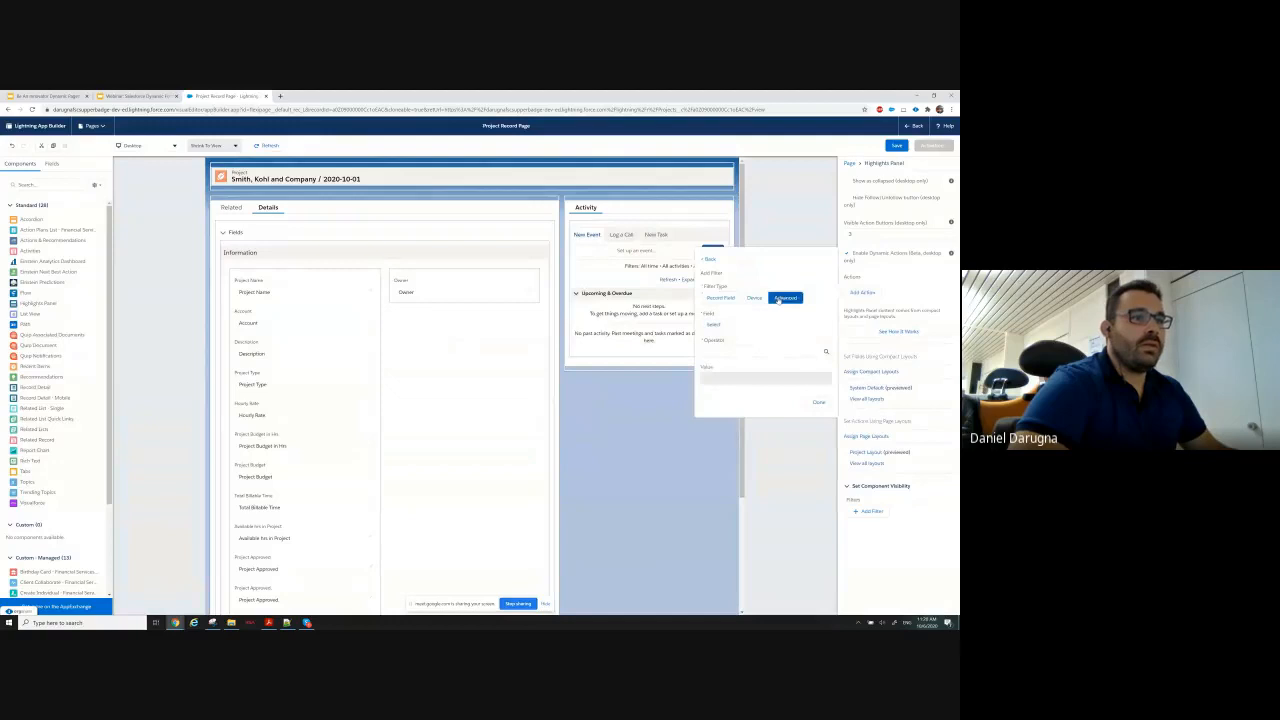
# Choose User > Profile > Name as the field for the Project Approval visibility filter.
pyautogui.click(711, 329)
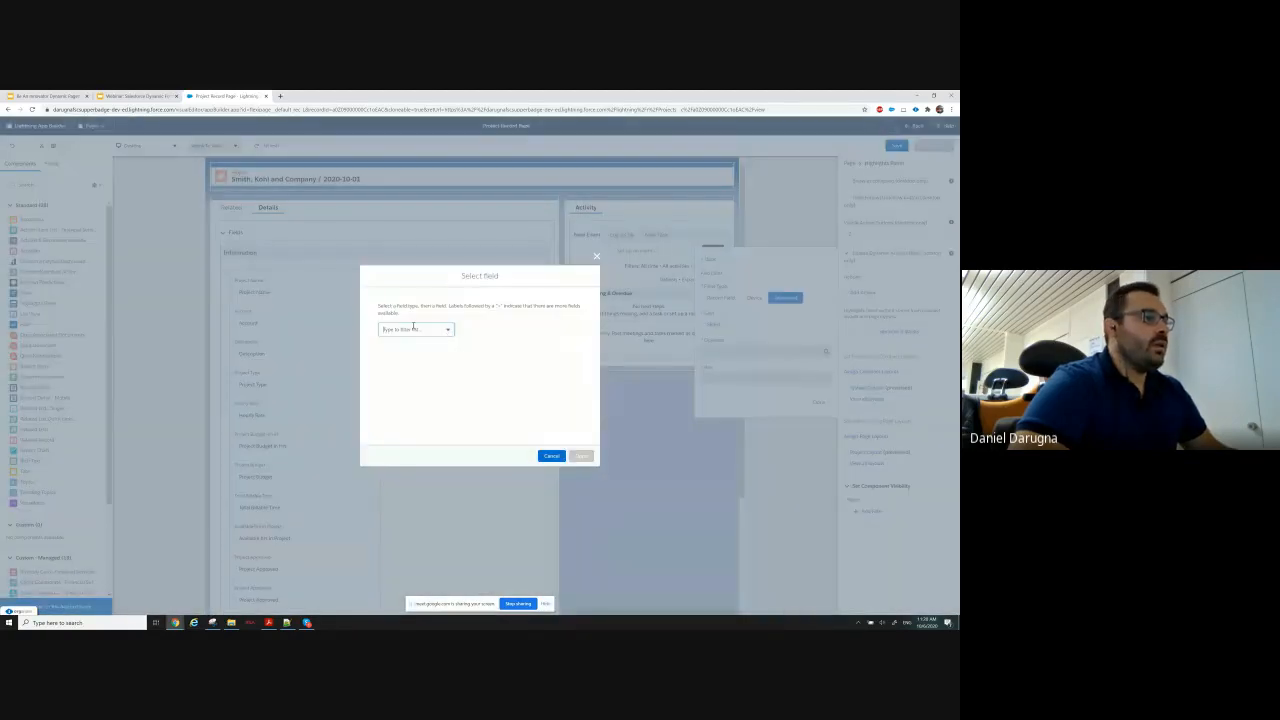
pyautogui.click(413, 328)
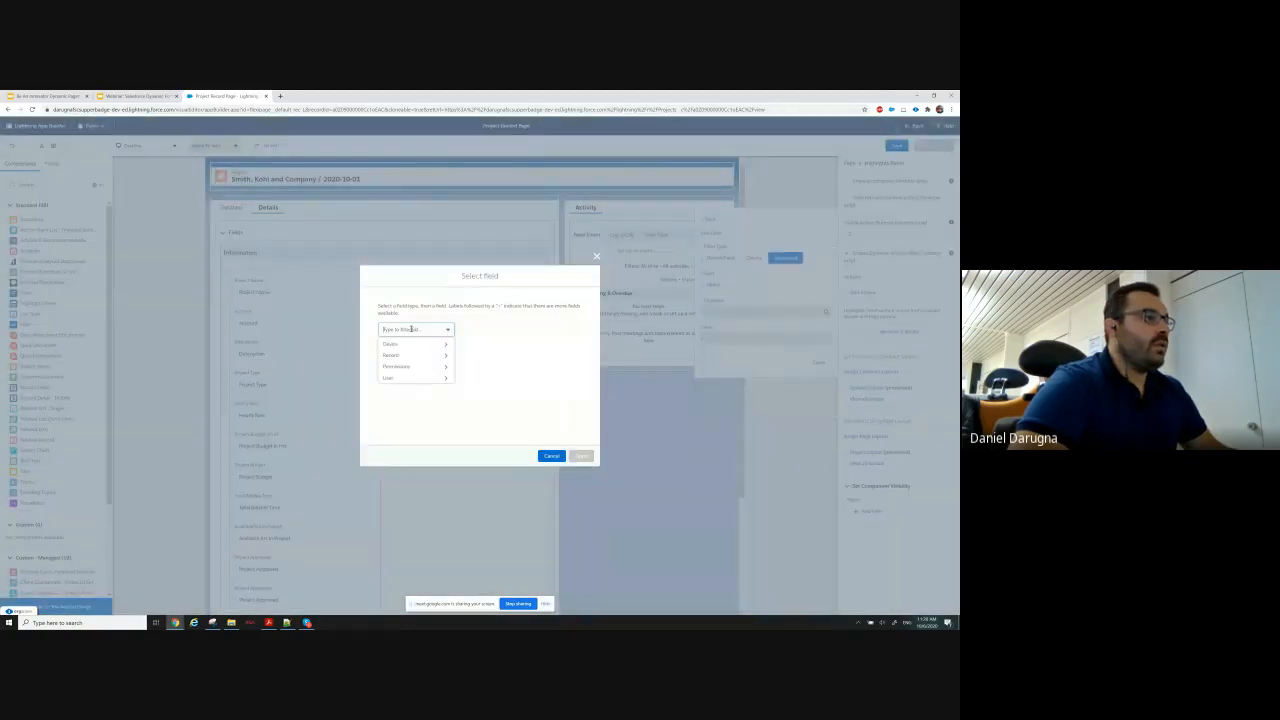
pyautogui.click(389, 378)
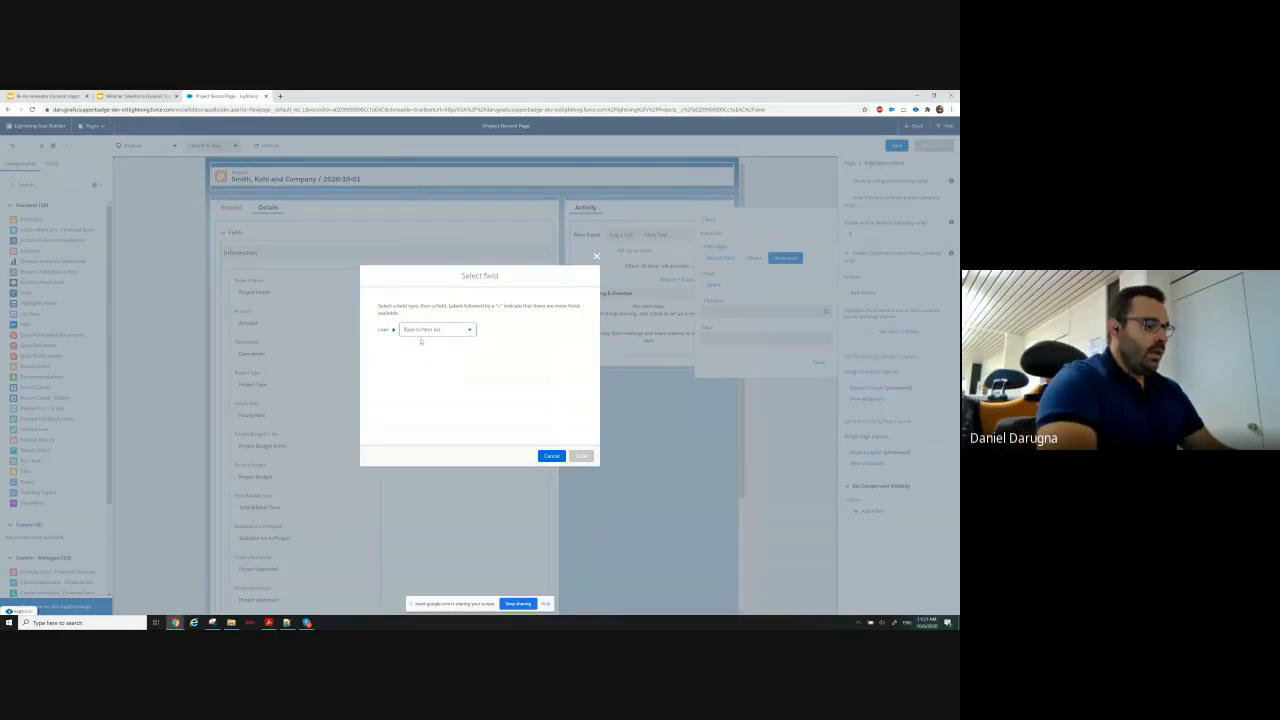
pyautogui.write('pro')
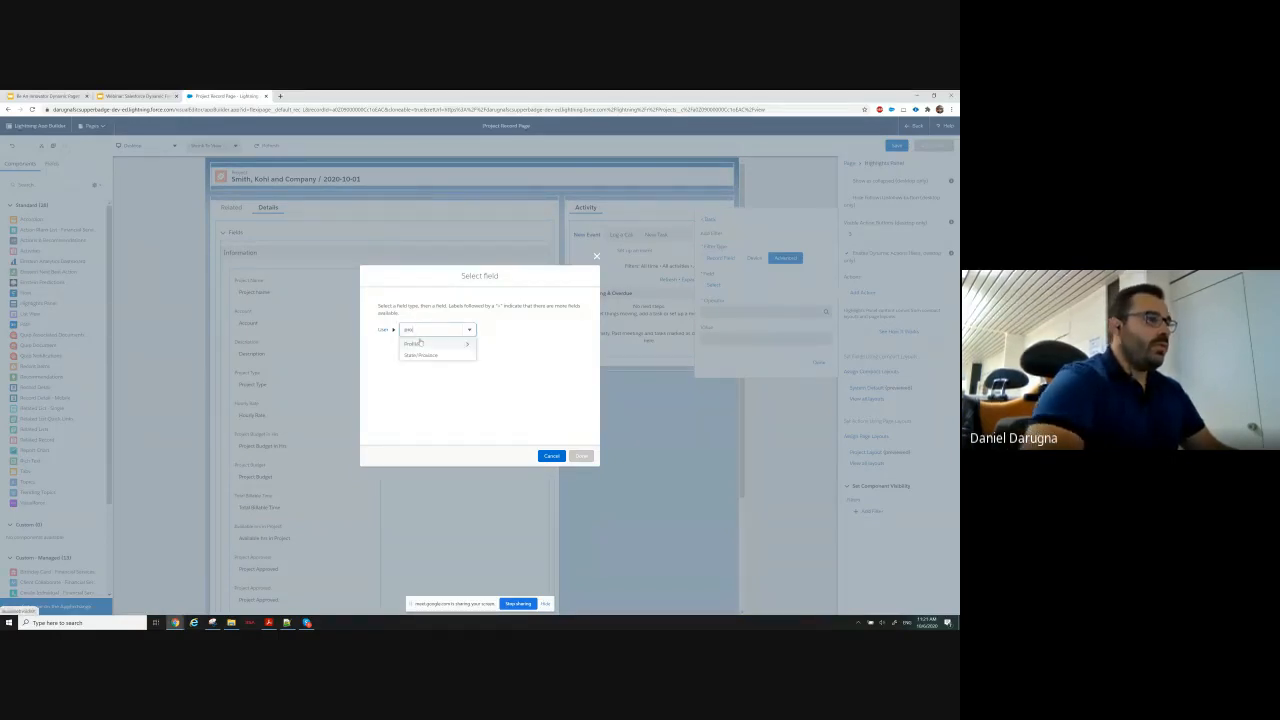
pyautogui.click(419, 343)
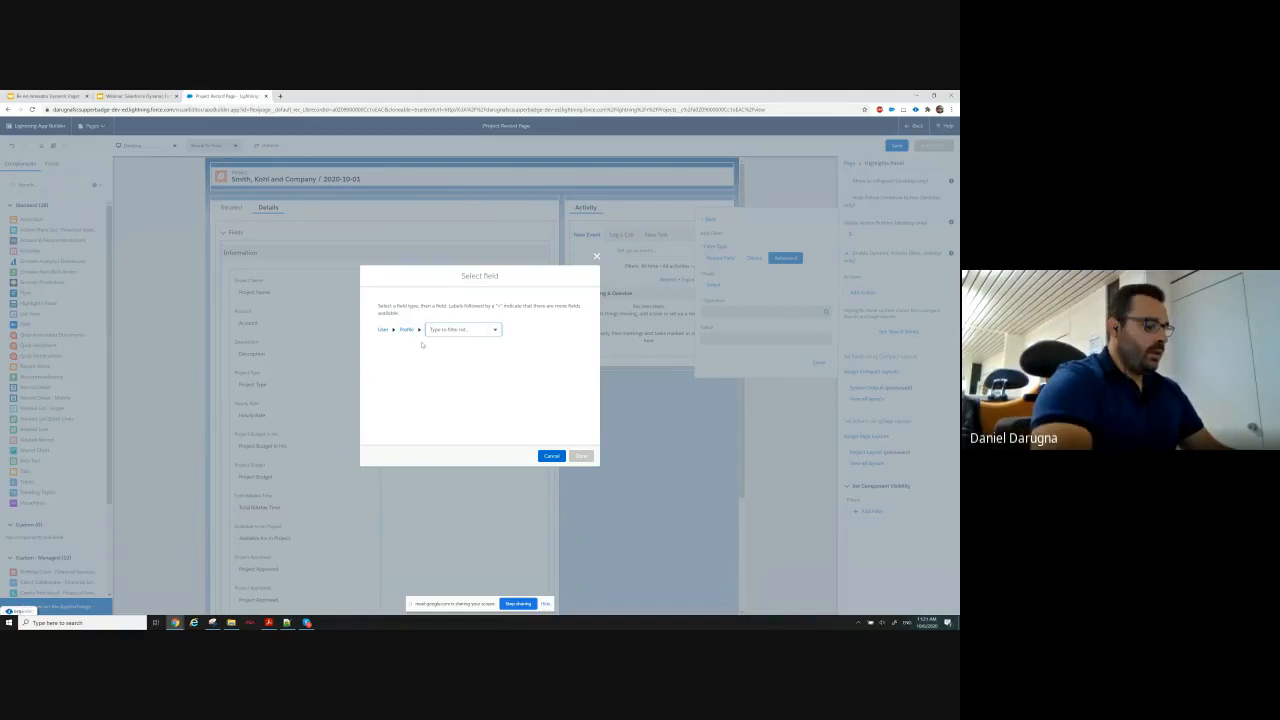
pyautogui.write('name')
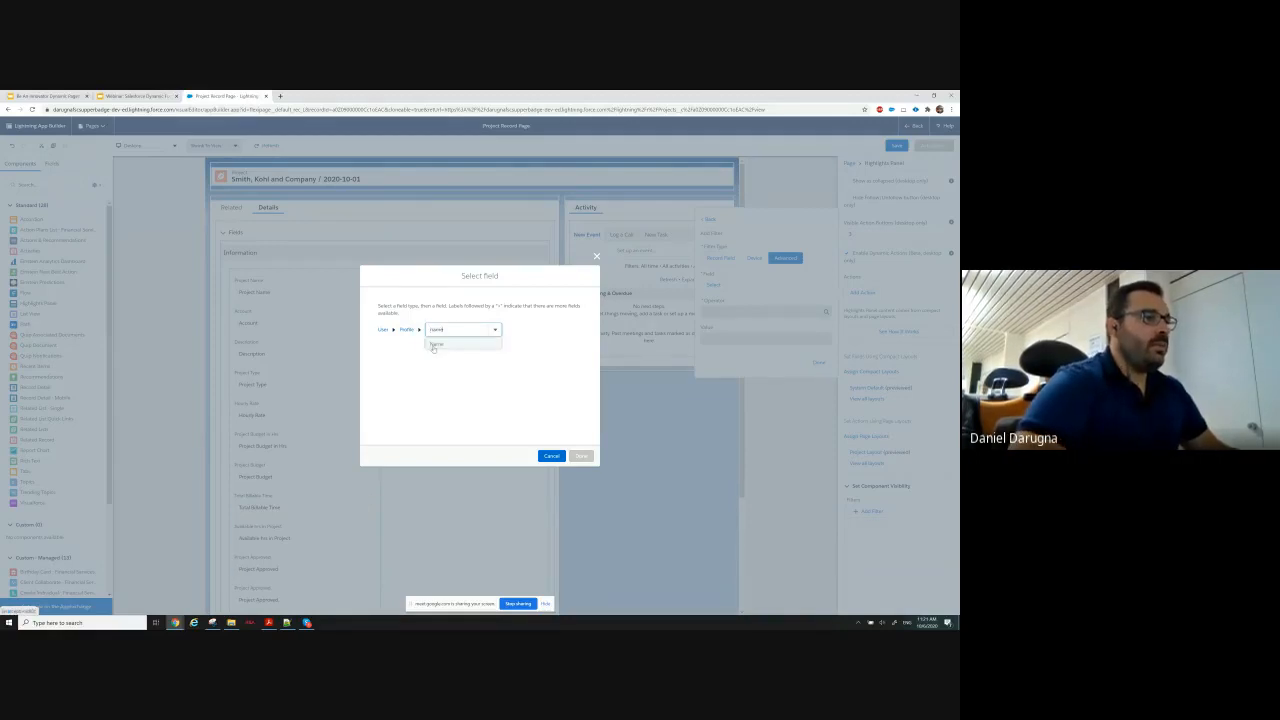
pyautogui.click(435, 344)
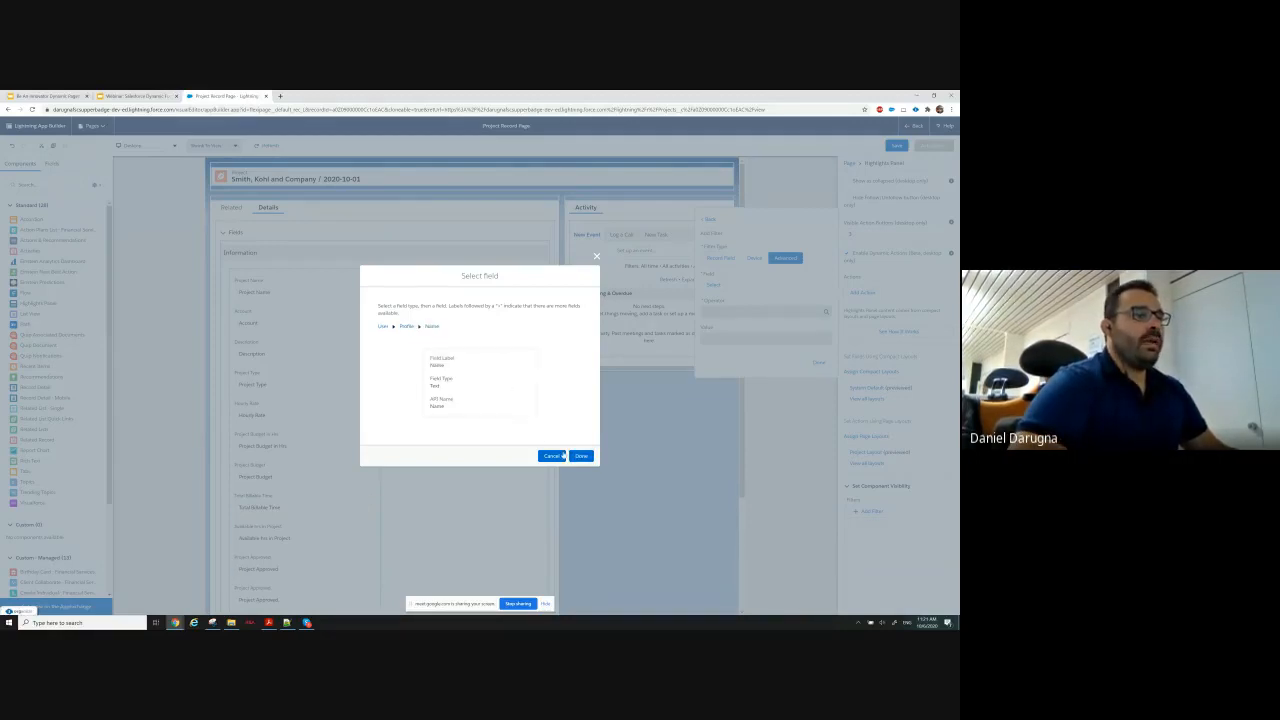
pyautogui.click(580, 457)
# Set the filter's operator to Equal and its value to Project Manager, and confirm the filter.
pyautogui.click(741, 313)
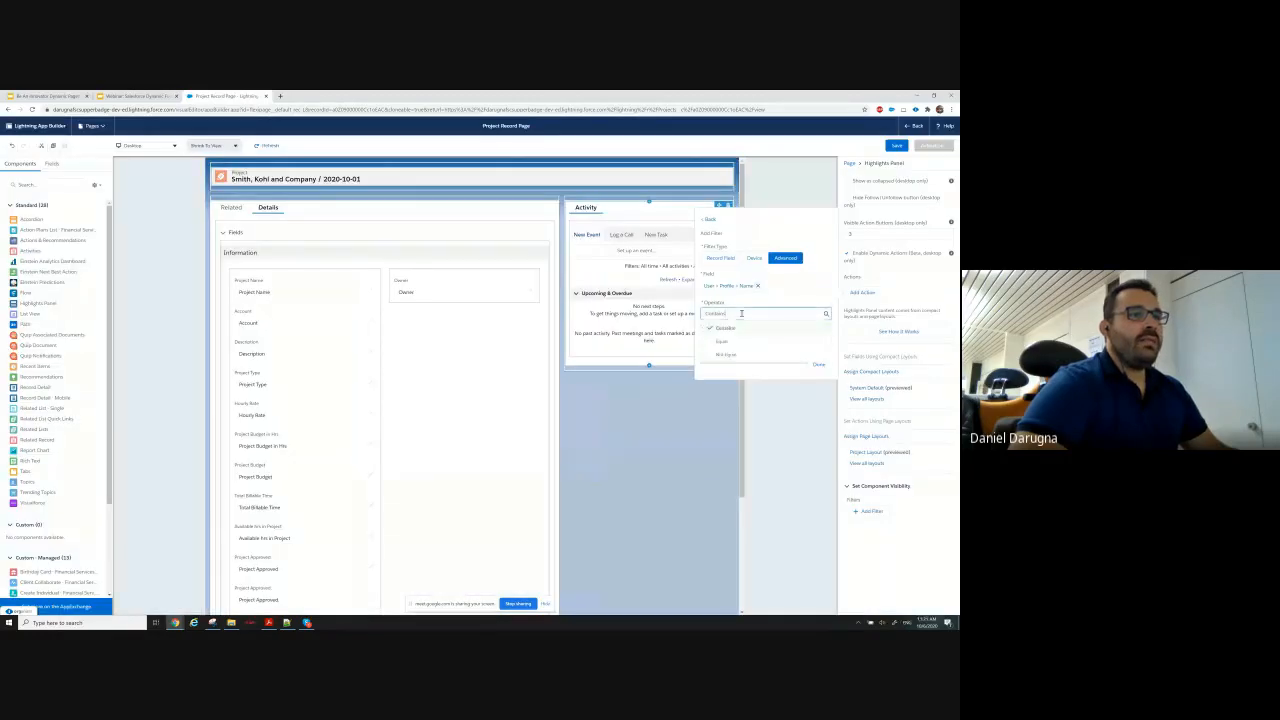
pyautogui.click(732, 341)
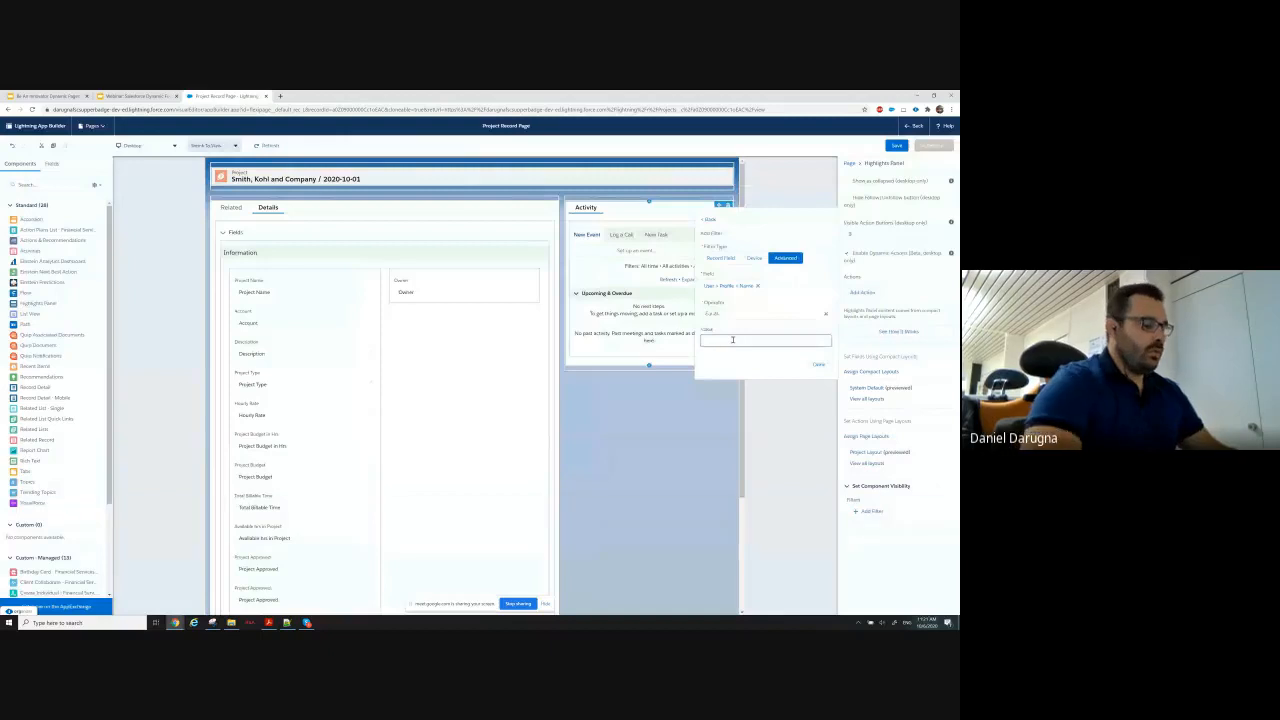
pyautogui.write('Project')
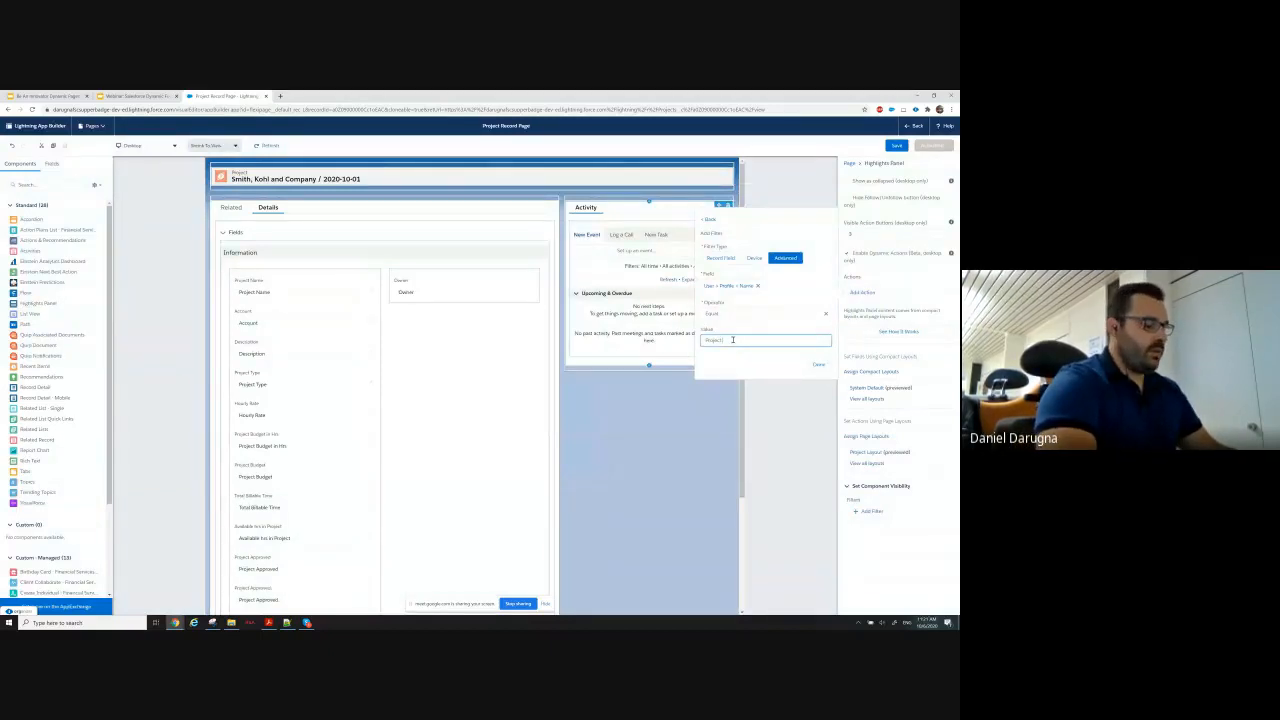
pyautogui.write(' Manager')
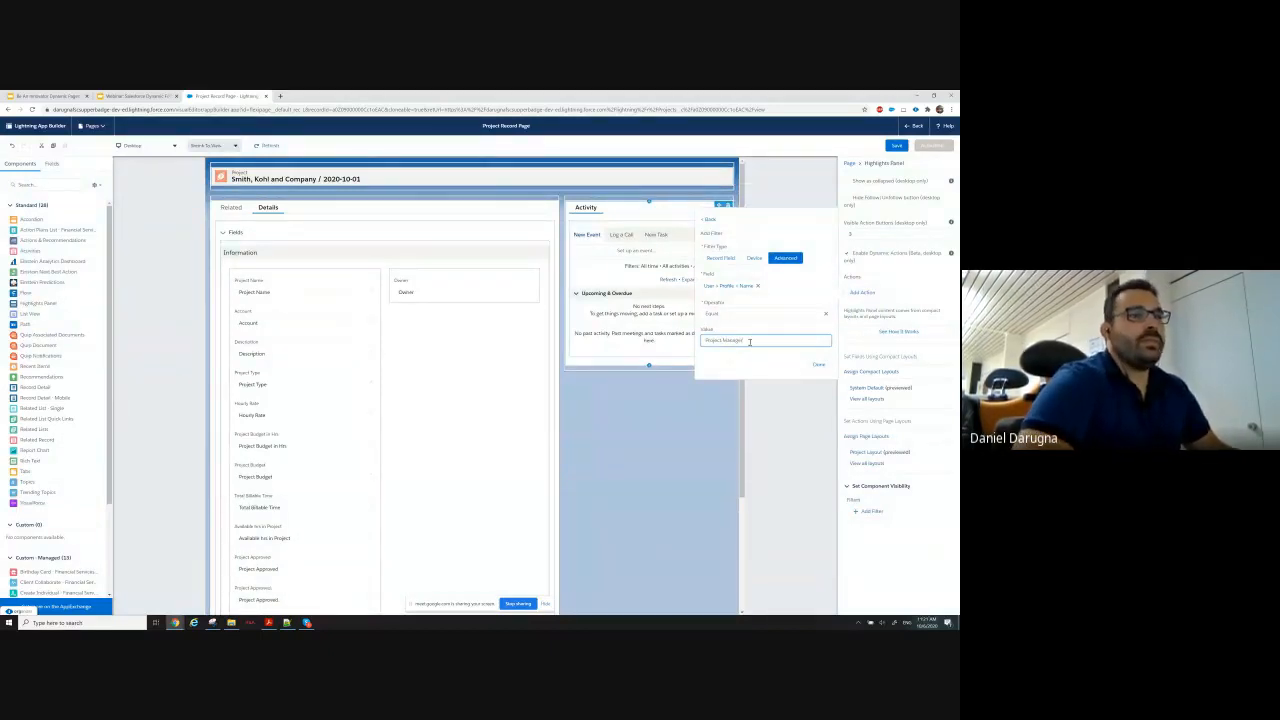
pyautogui.click(819, 364)
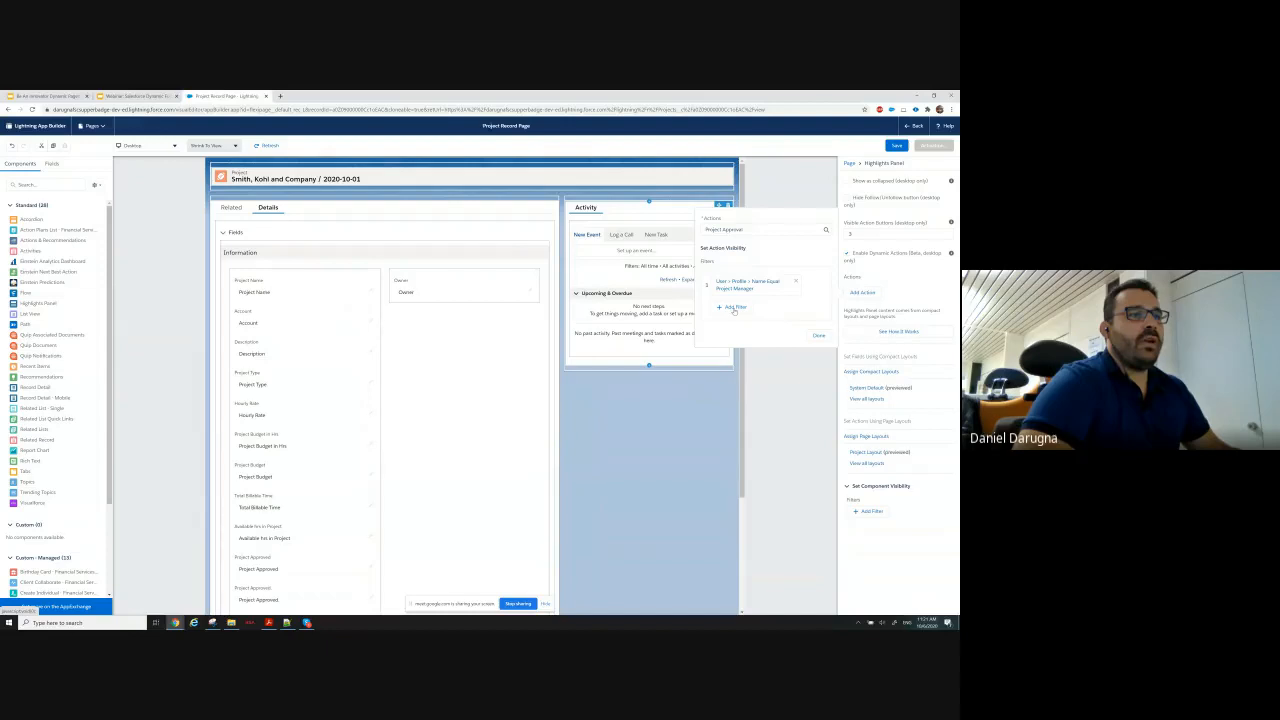
# Add a second visibility filter of the Advanced type to the Project Approval action.
pyautogui.click(734, 309)
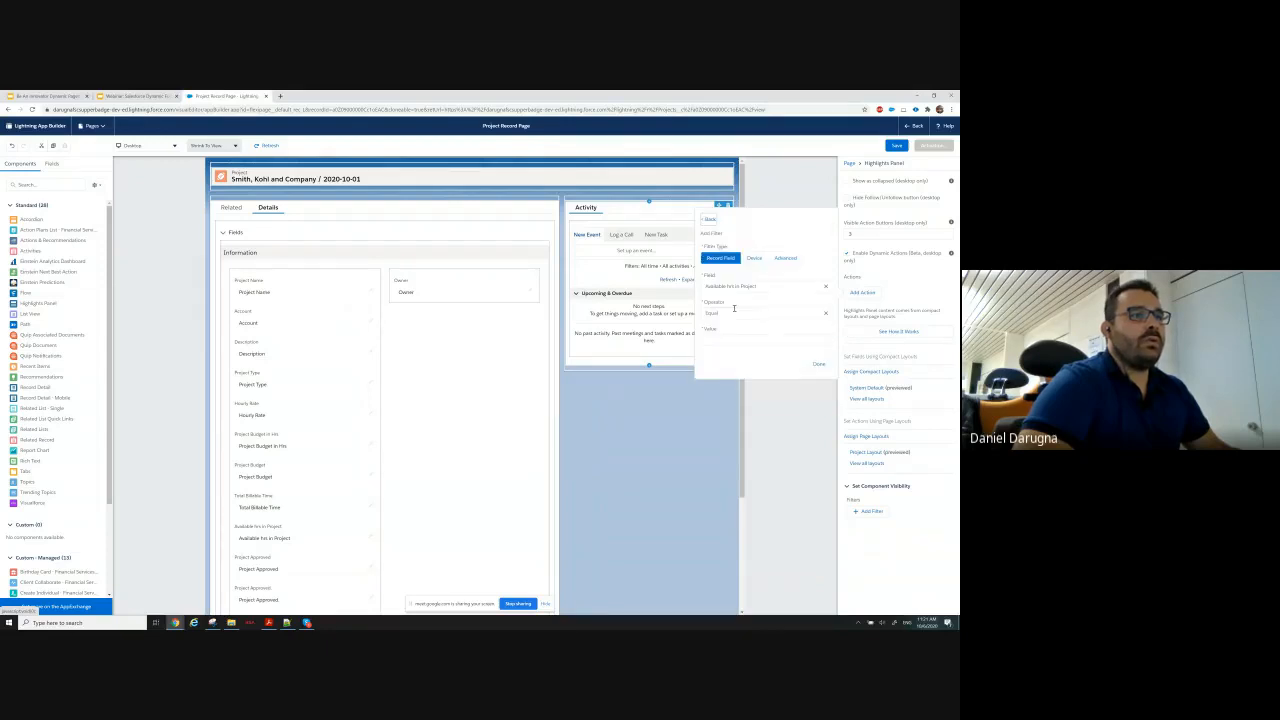
pyautogui.click(726, 286)
pyautogui.click(785, 258)
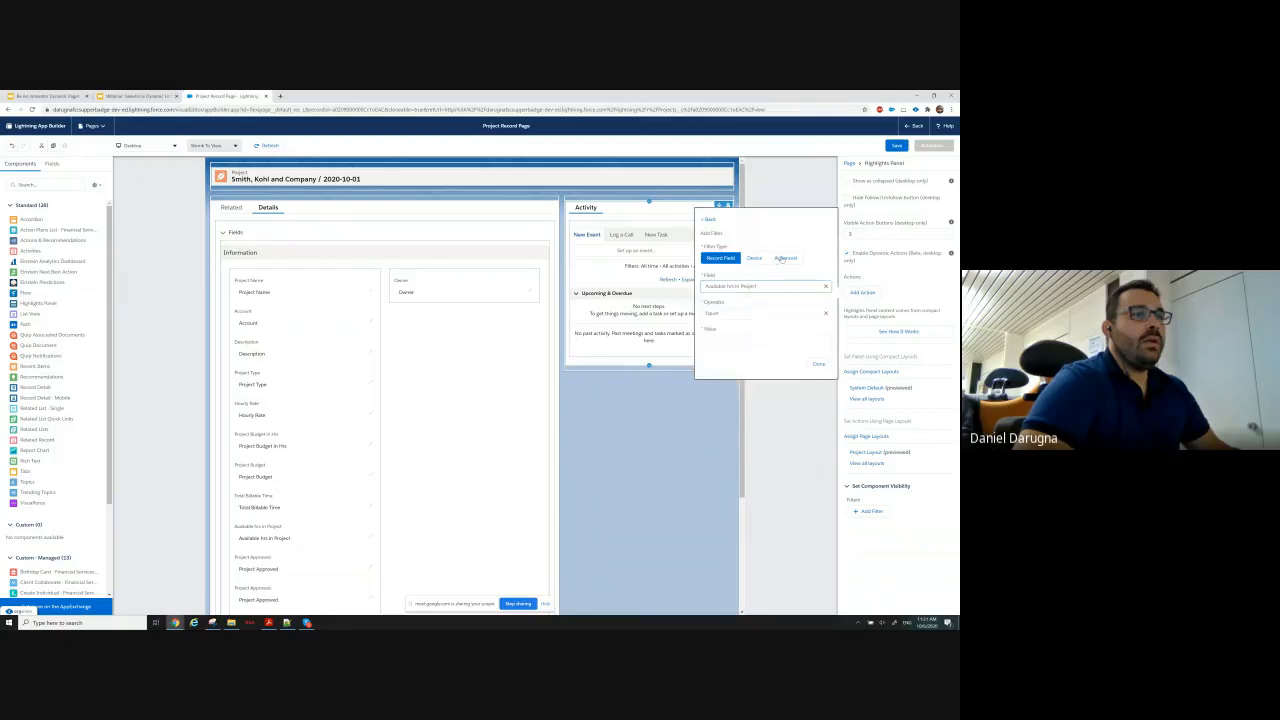
pyautogui.click(721, 260)
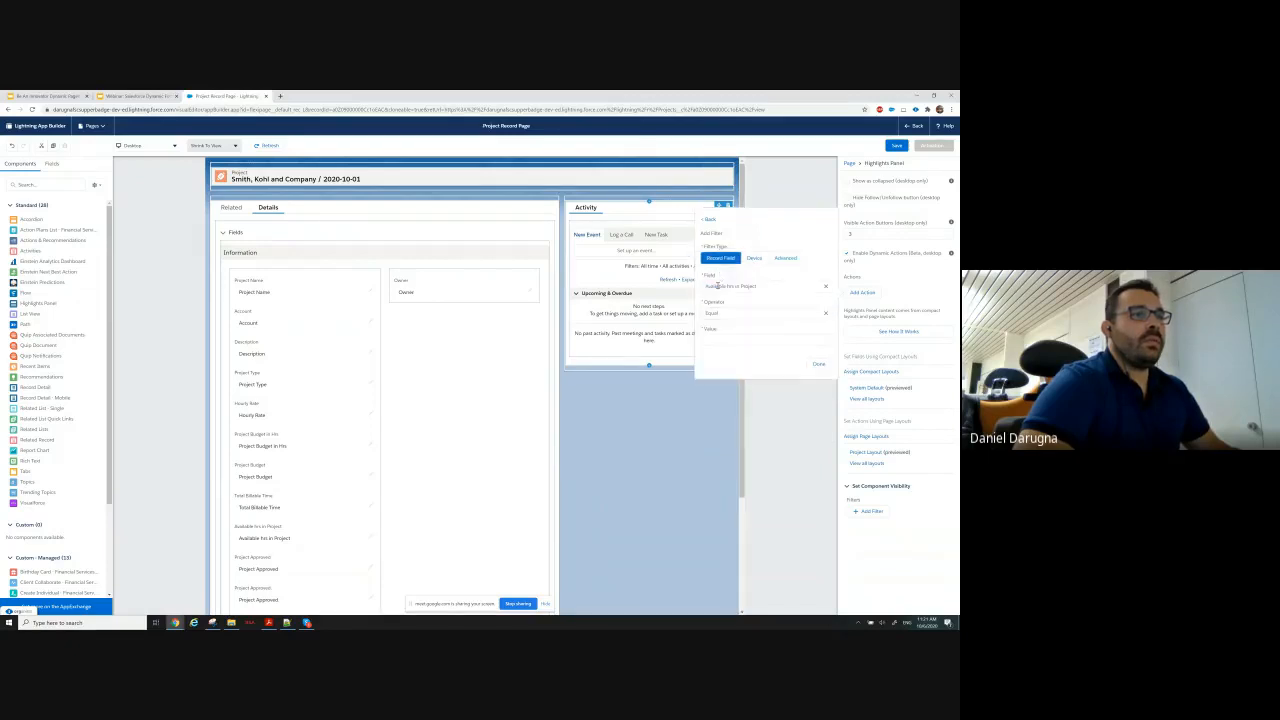
pyautogui.click(776, 259)
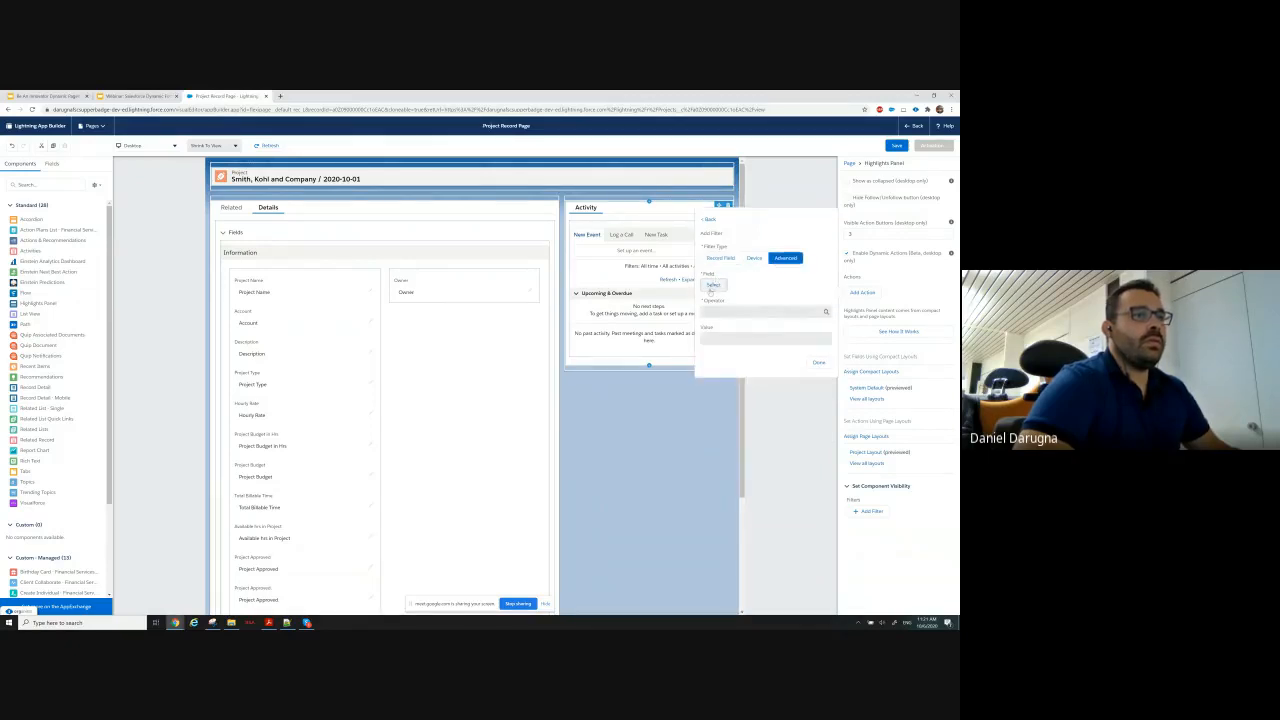
# Choose User > Profile > Name as the second filter's field.
pyautogui.click(708, 290)
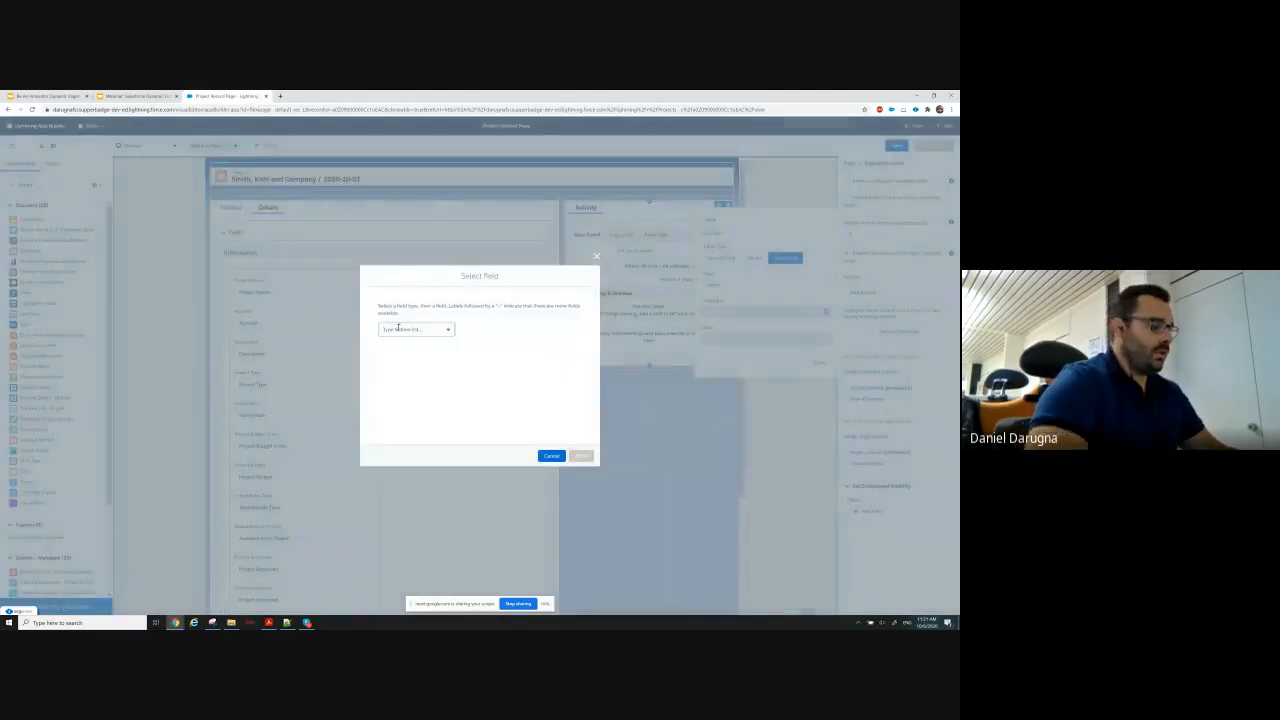
pyautogui.write('user')
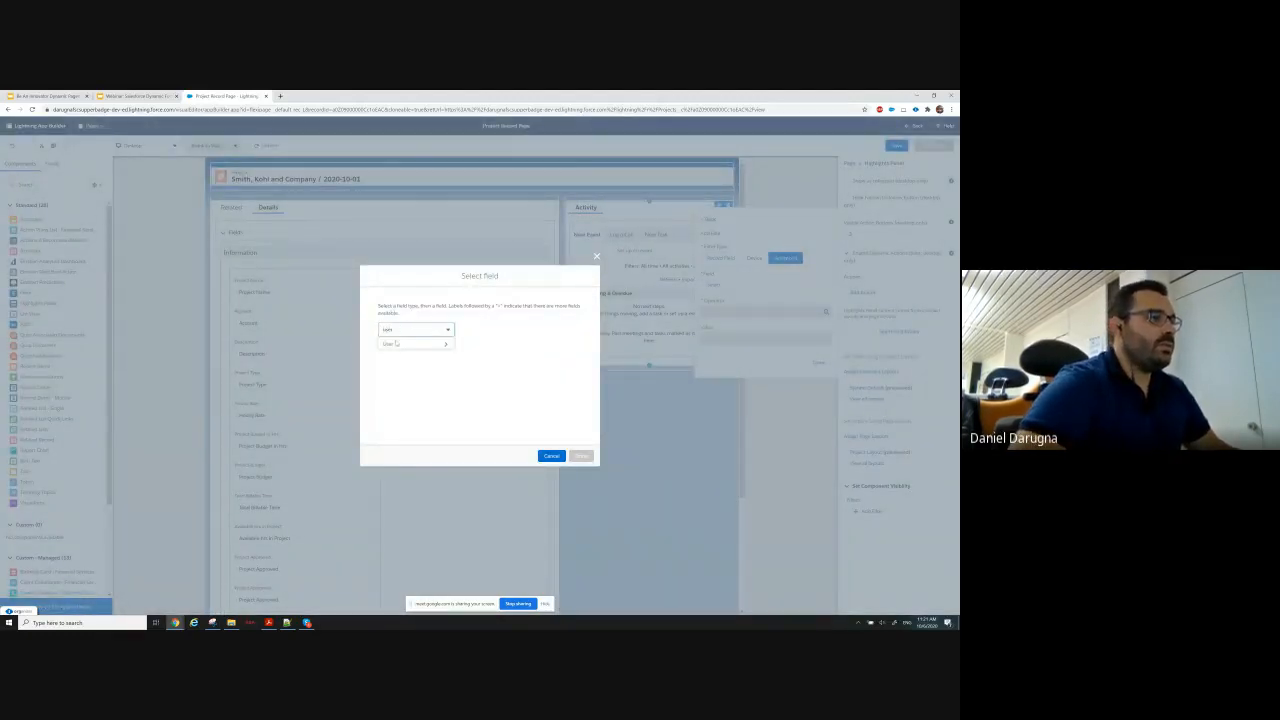
pyautogui.click(393, 344)
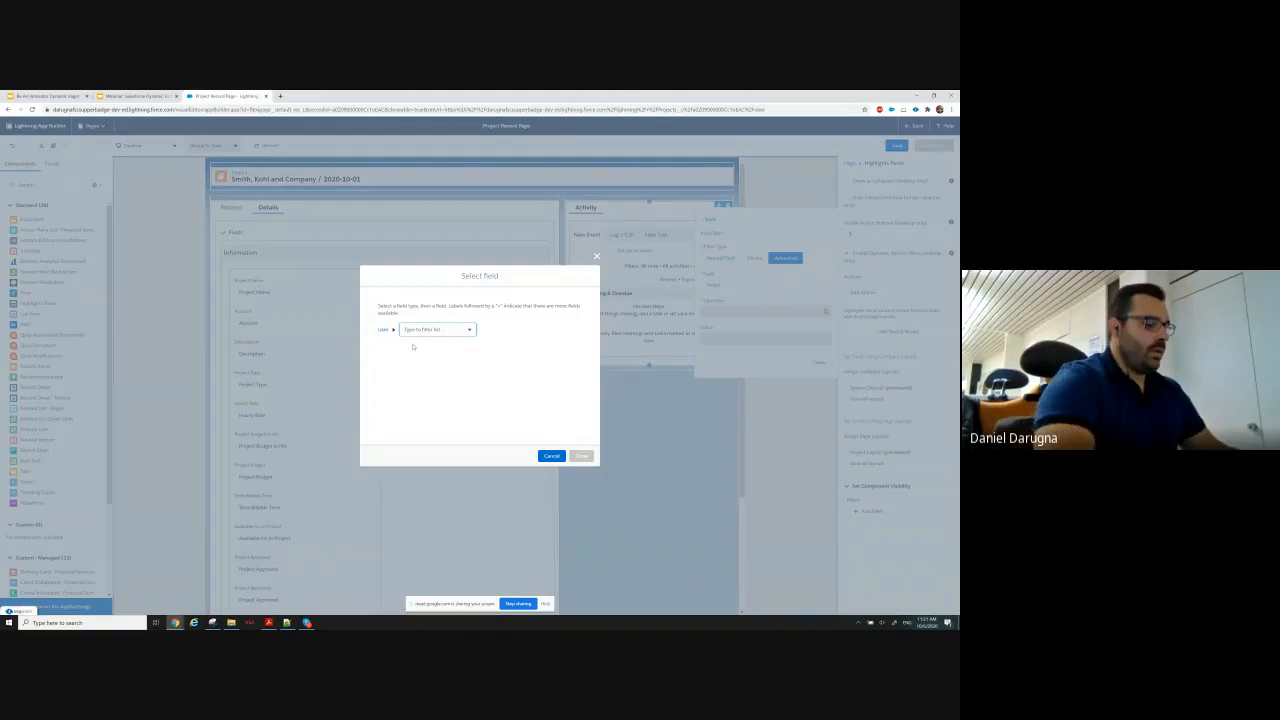
pyautogui.write('profile')
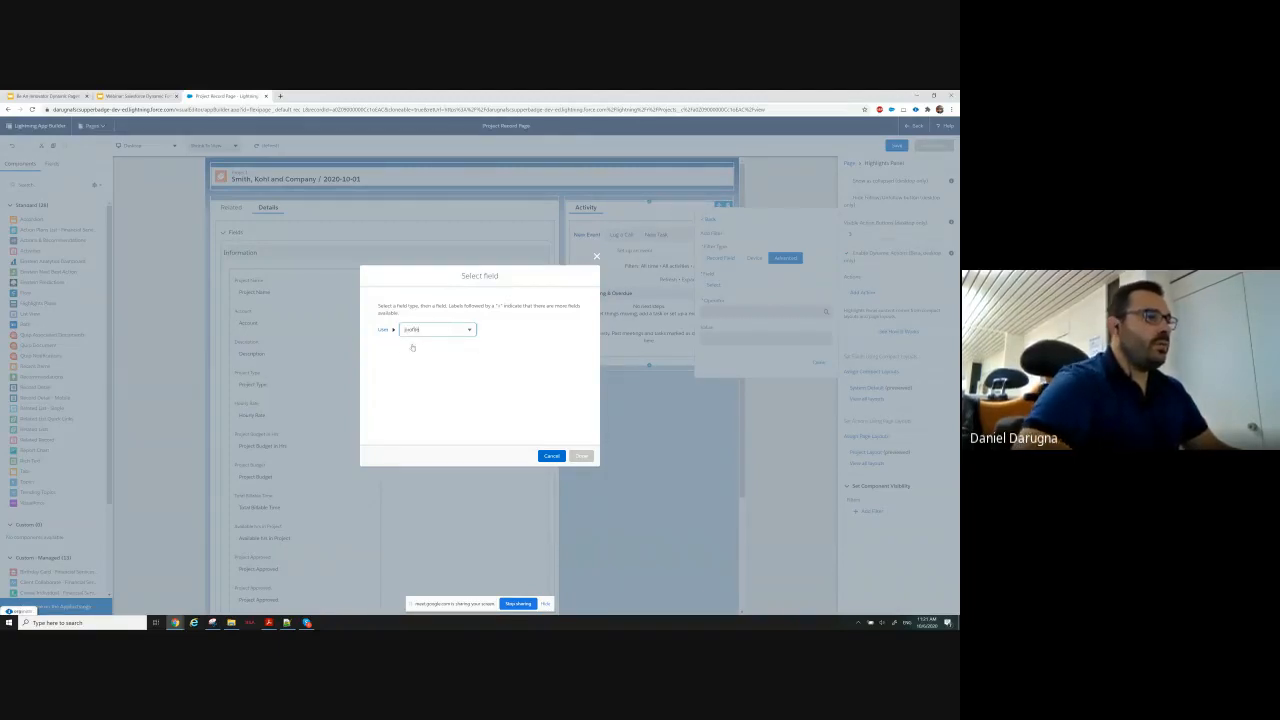
pyautogui.click(413, 345)
pyautogui.write('name')
pyautogui.click(464, 345)
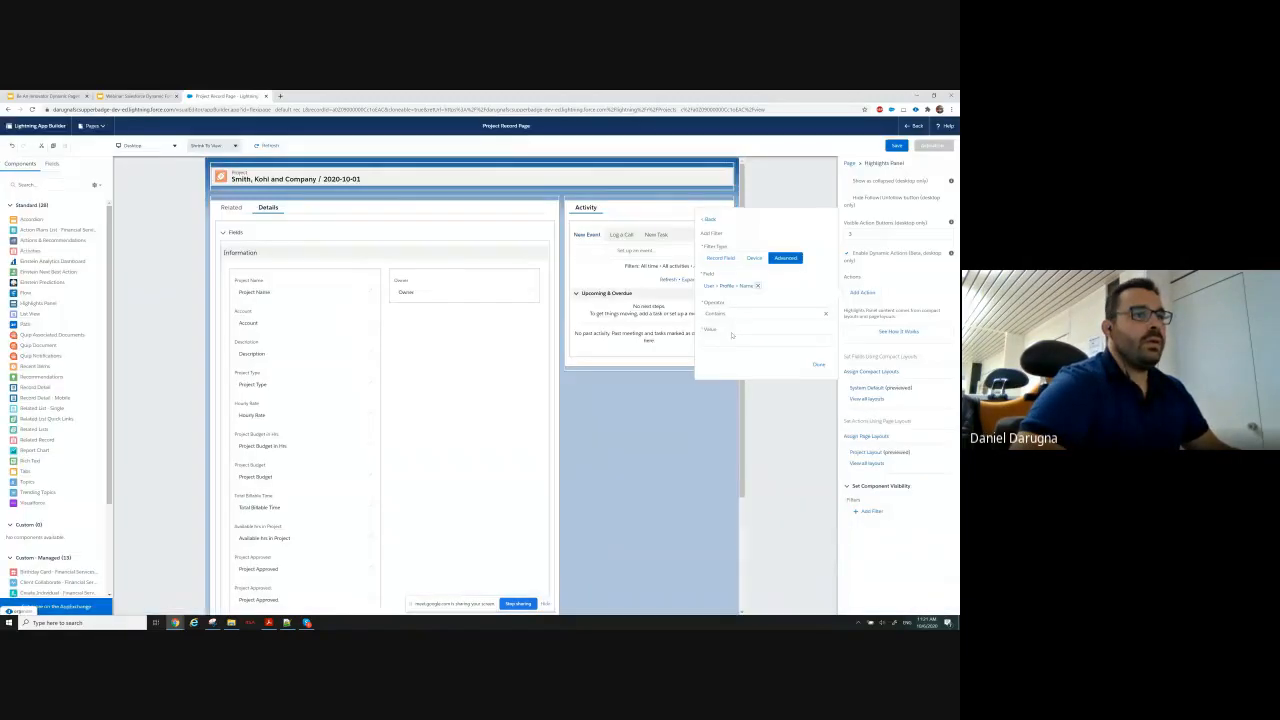
# Complete the second filter with operator Equal and value System Administrator, and show the Project Approval action when any filters are true.
pyautogui.click(732, 314)
pyautogui.click(732, 342)
pyautogui.click(732, 342)
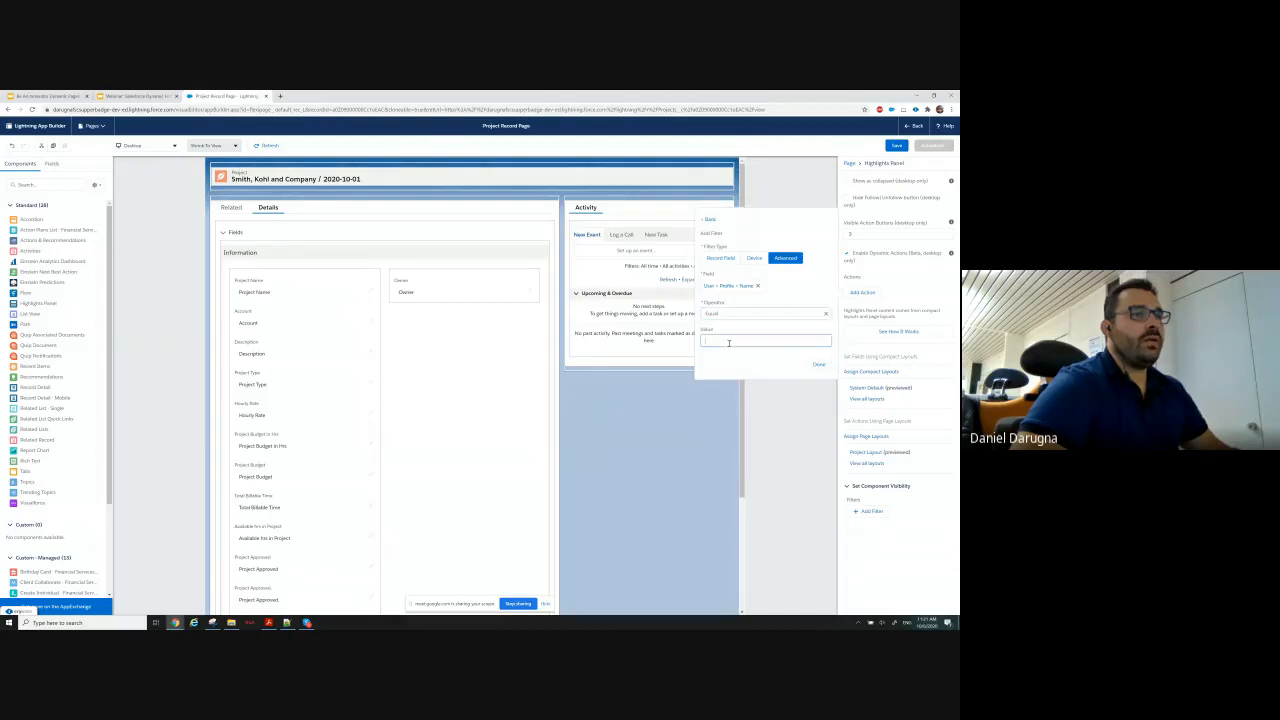
pyautogui.write('System')
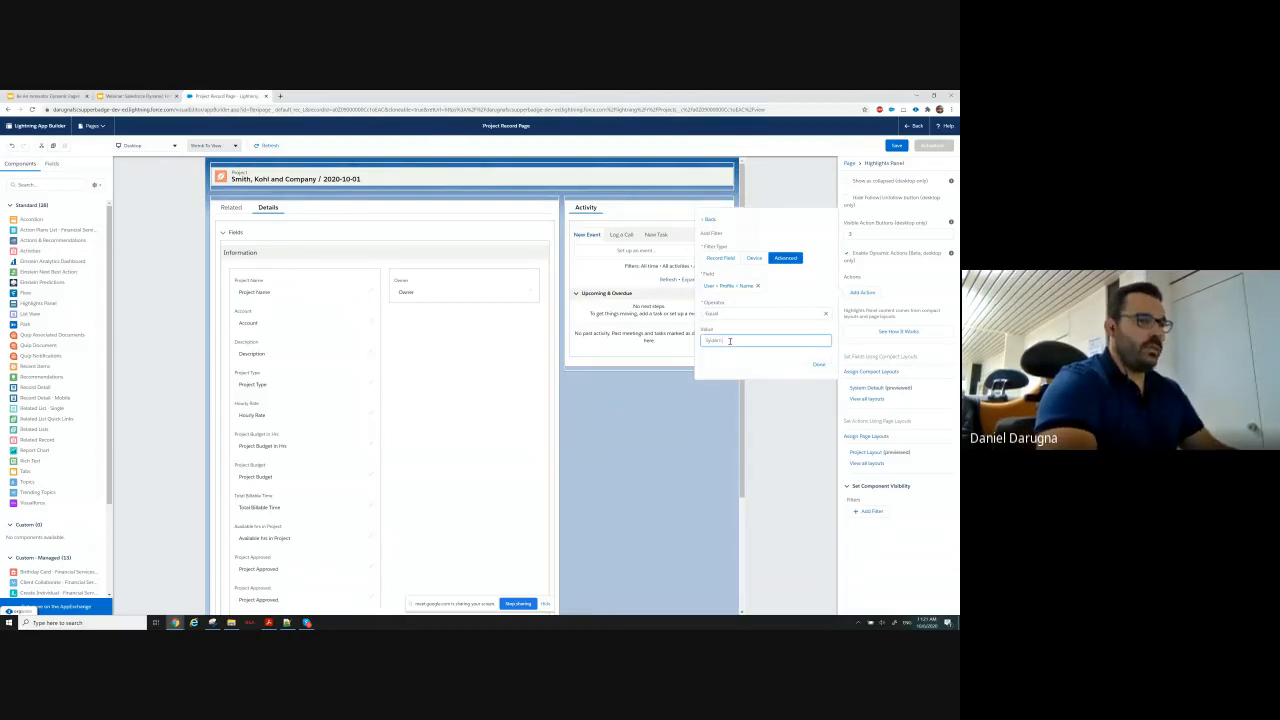
pyautogui.write(' Administrator')
pyautogui.click(818, 365)
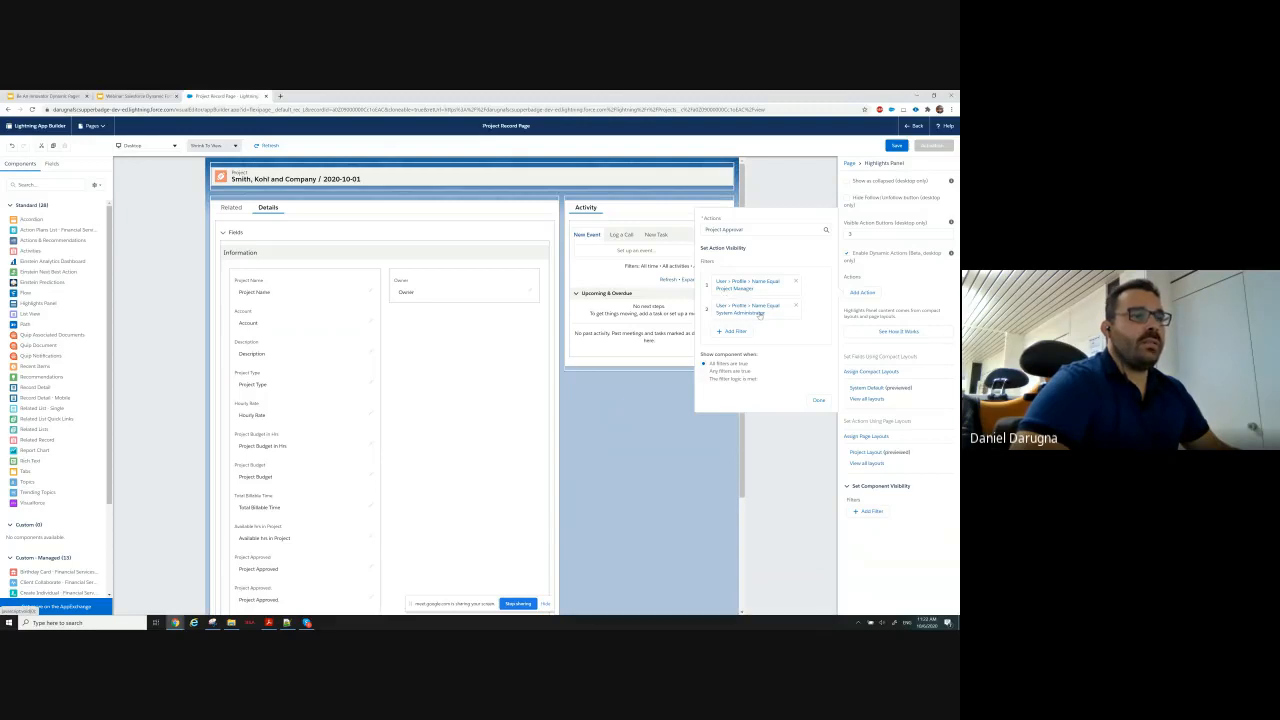
pyautogui.click(704, 372)
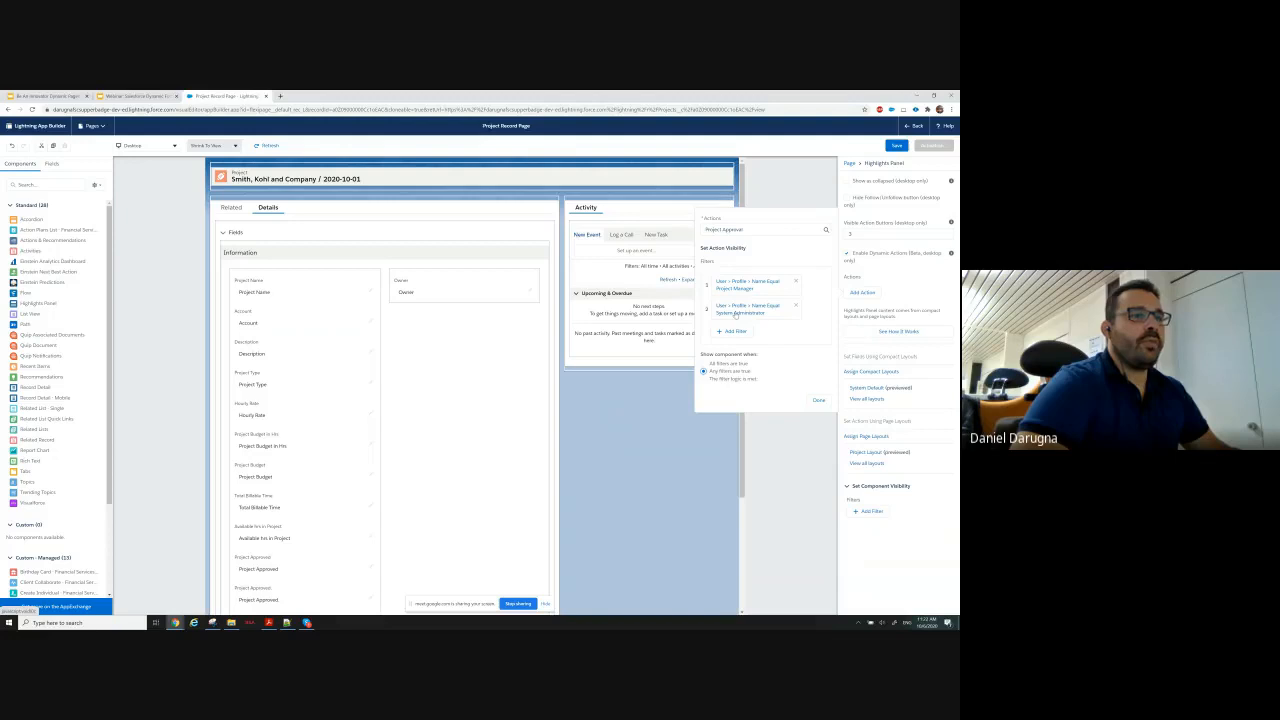
pyautogui.click(819, 400)
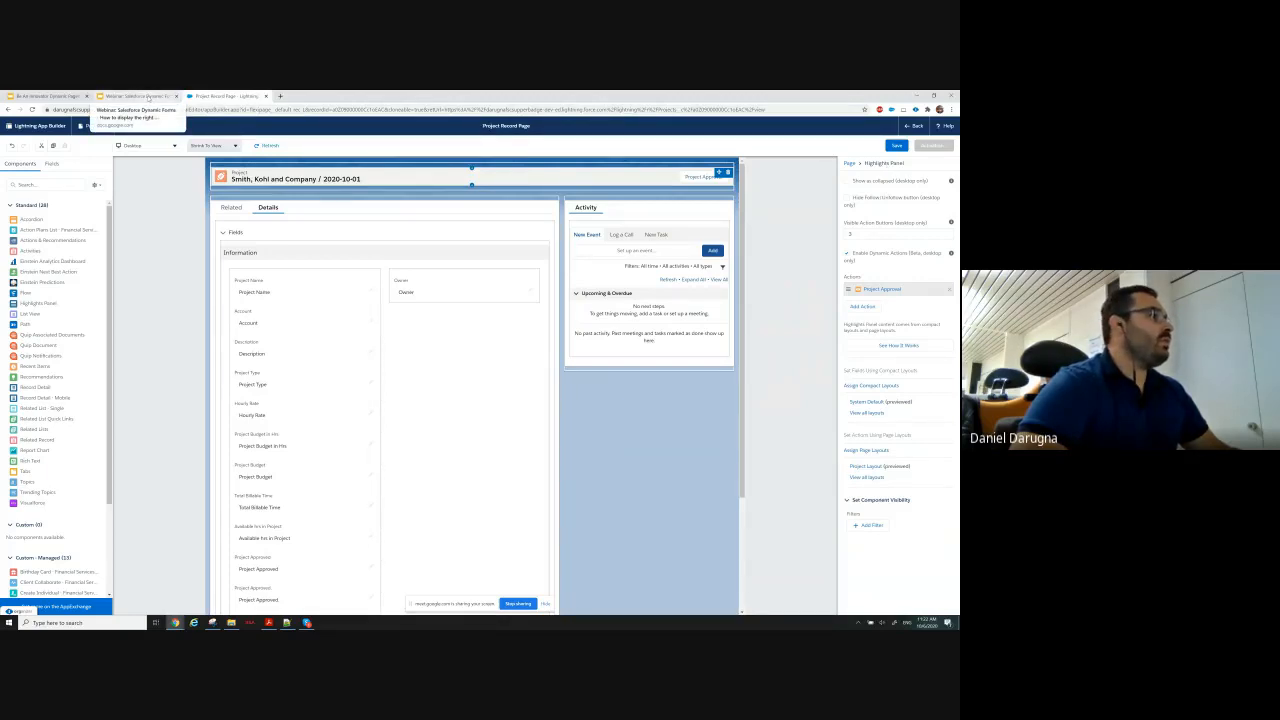
# Review the Use Case Requirements Part 1 slide in Google Slides and check its Detail Tab fields against the page's Information section.
pyautogui.click(147, 97)
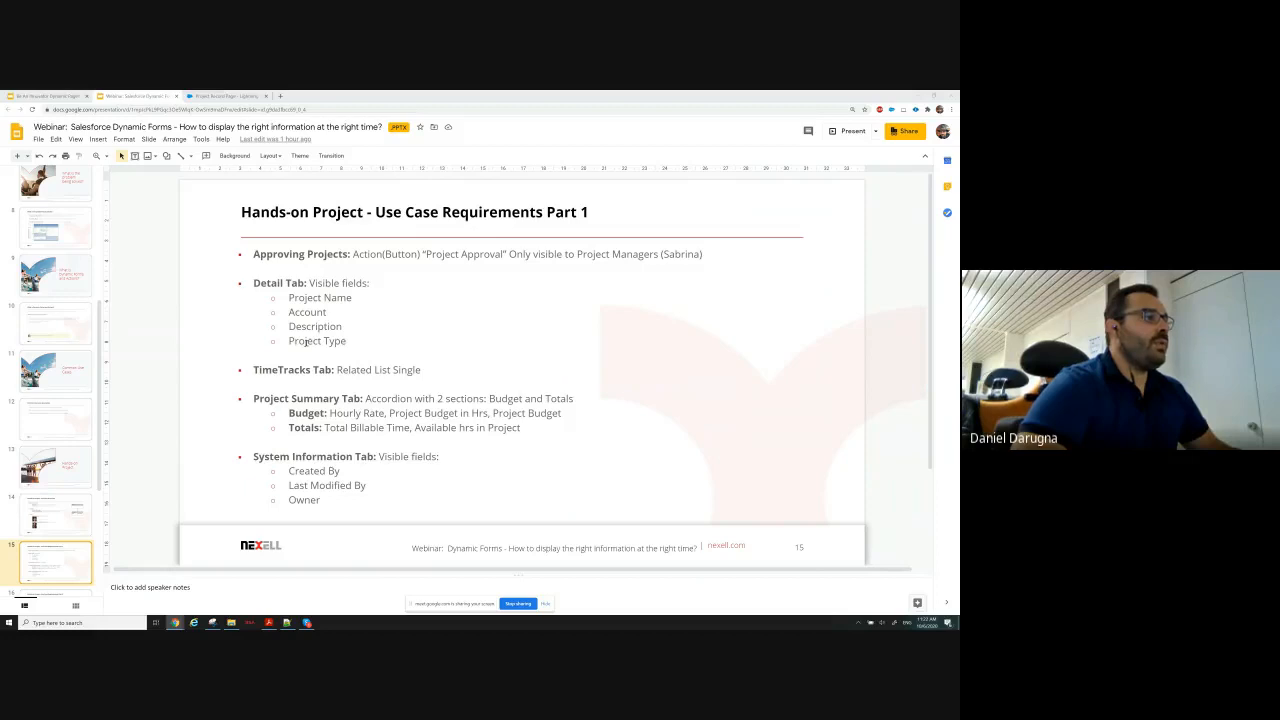
pyautogui.click(222, 96)
pyautogui.click(260, 290)
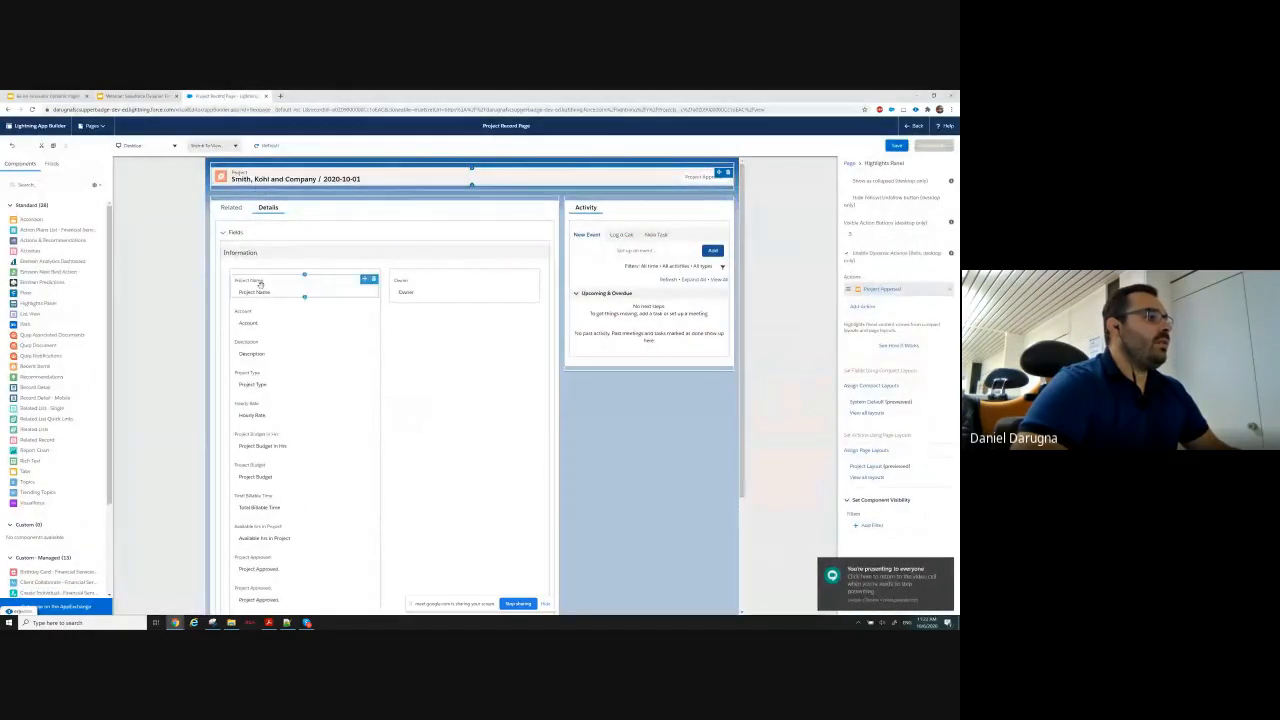
pyautogui.click(264, 352)
pyautogui.click(258, 384)
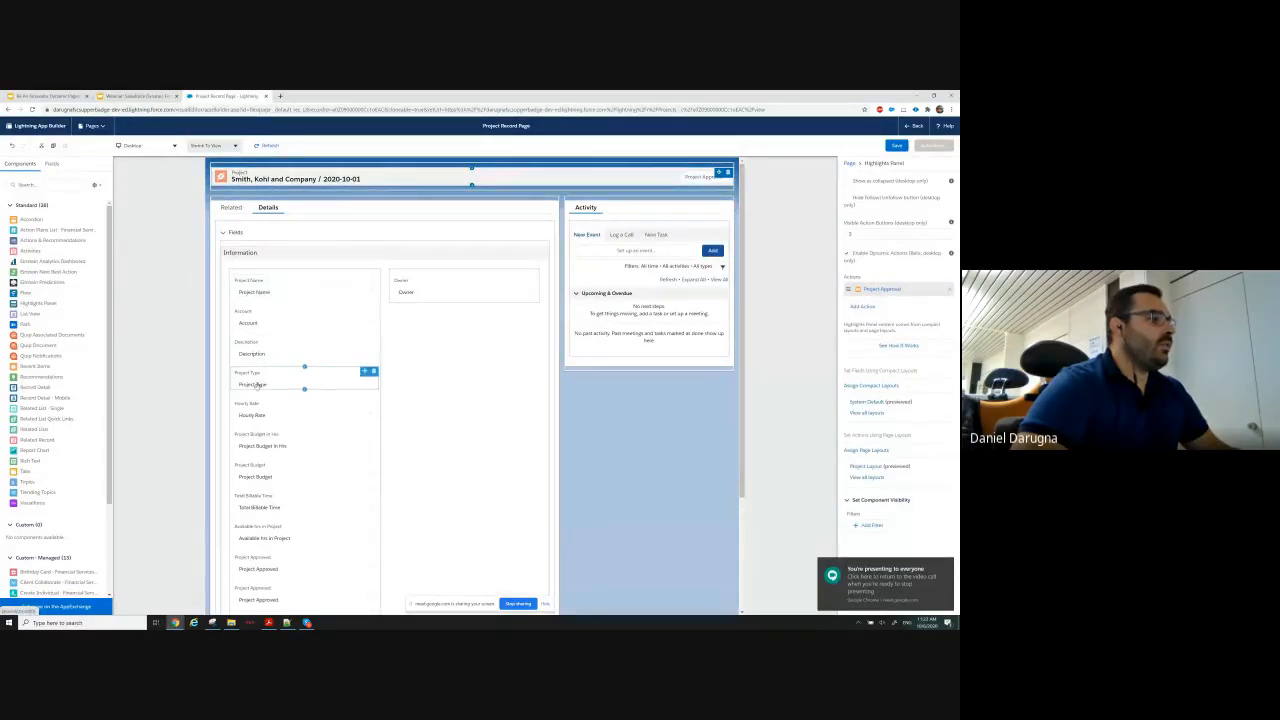
# Remove the Hourly Rate, Project Budget in Hrs, Project Budget, Total Billable Time and Available hrs in Project fields from the Information section.
pyautogui.click(372, 410)
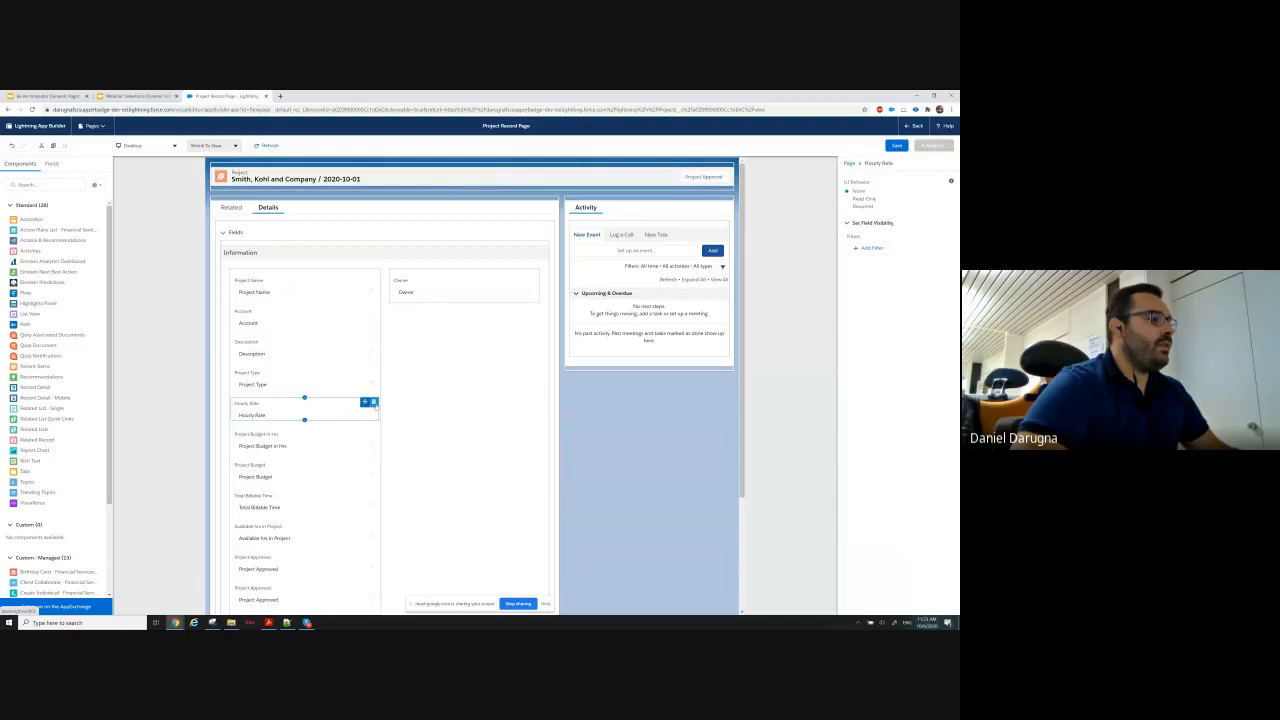
pyautogui.click(373, 402)
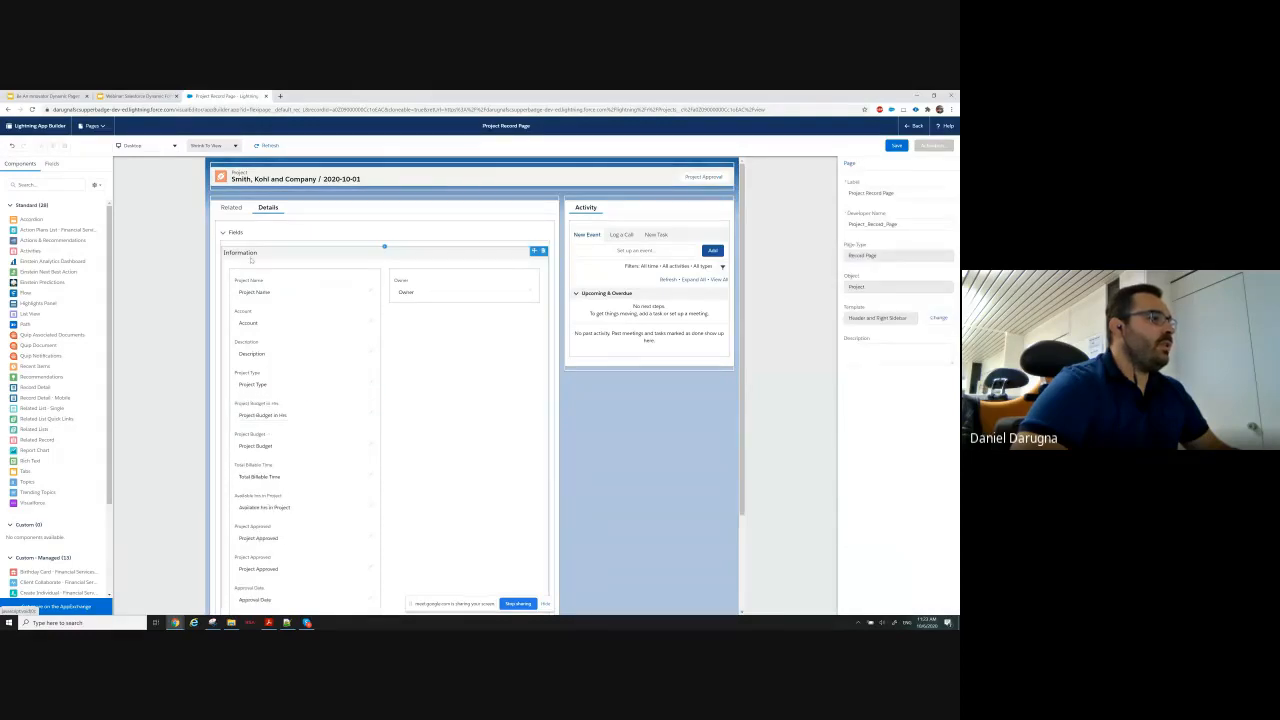
pyautogui.click(270, 406)
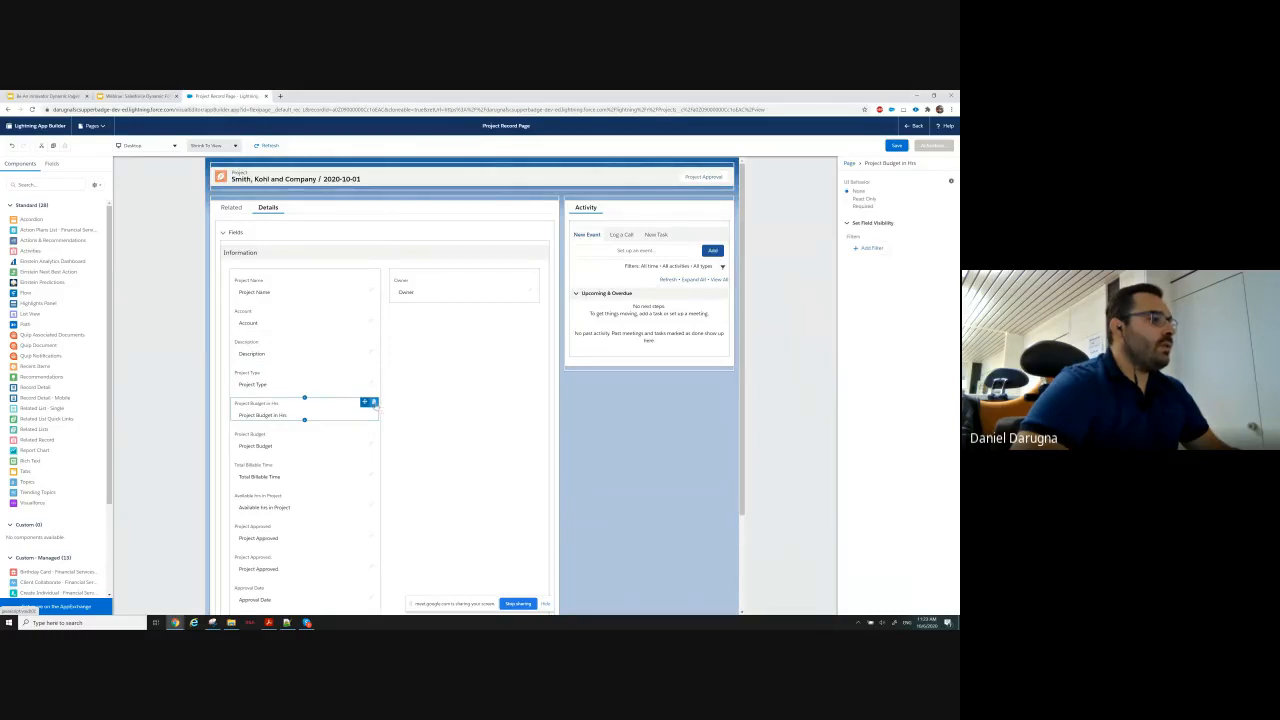
pyautogui.click(373, 402)
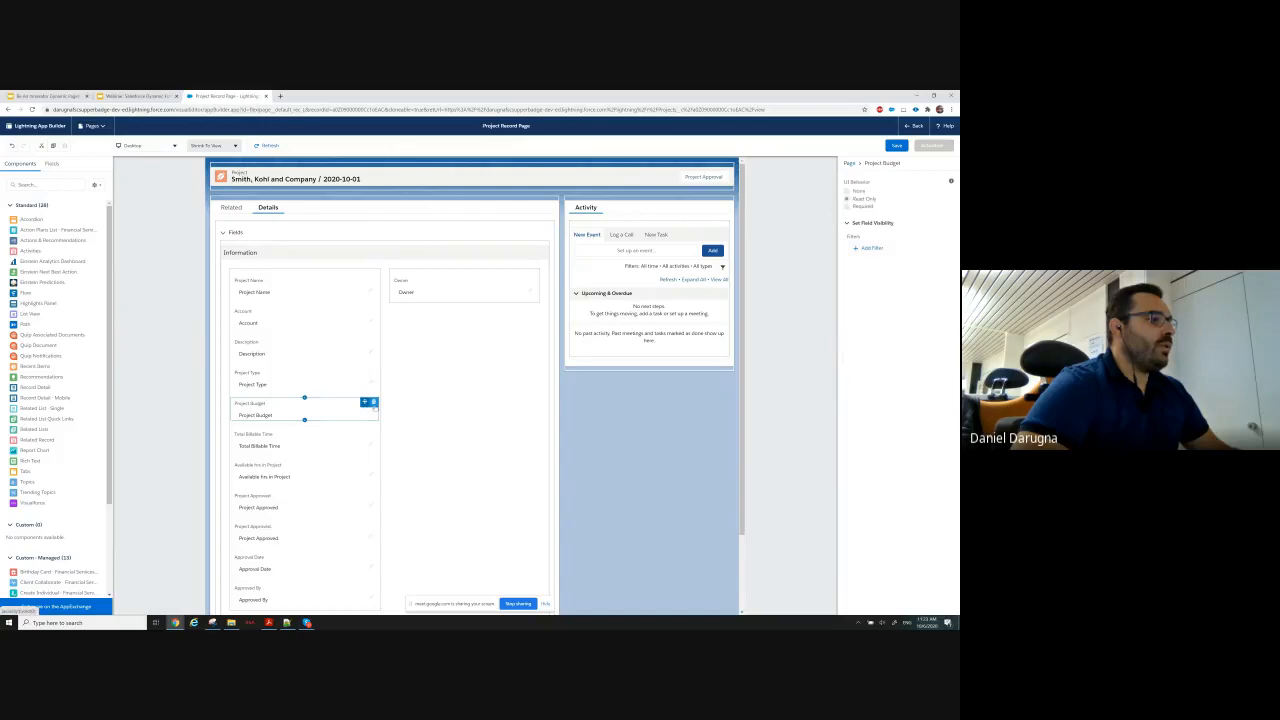
pyautogui.click(373, 402)
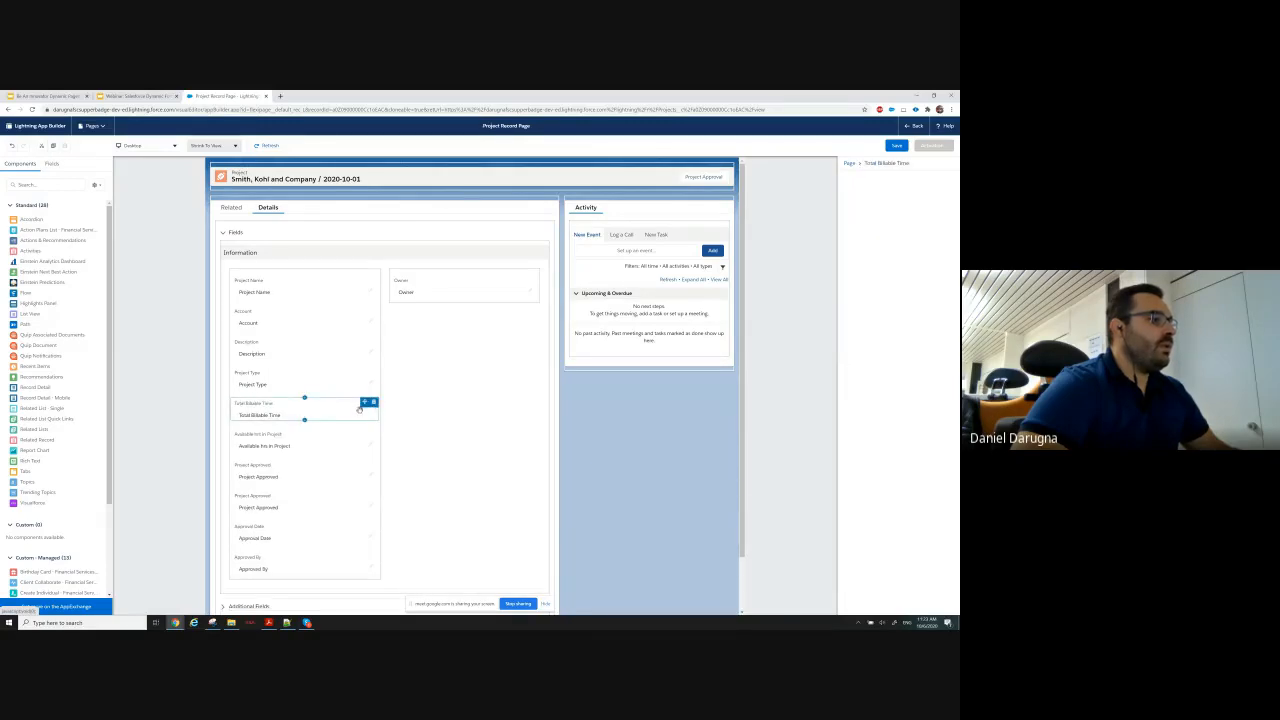
pyautogui.click(373, 402)
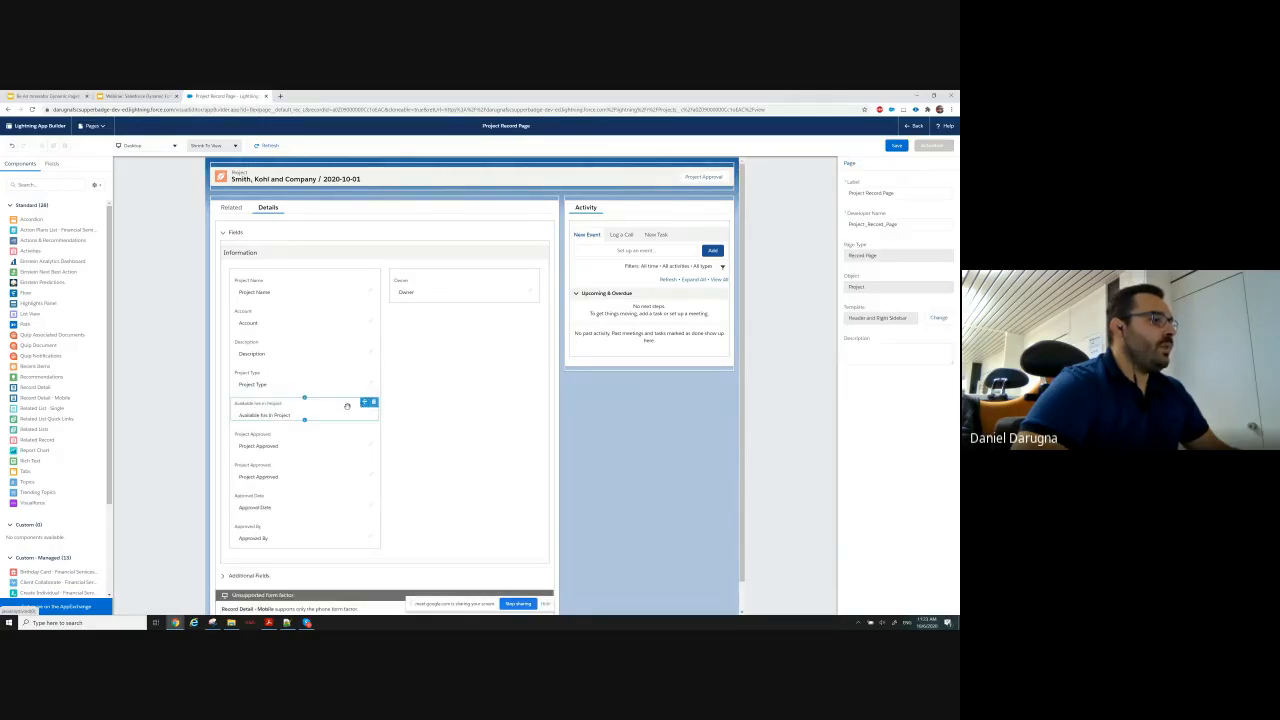
pyautogui.click(373, 402)
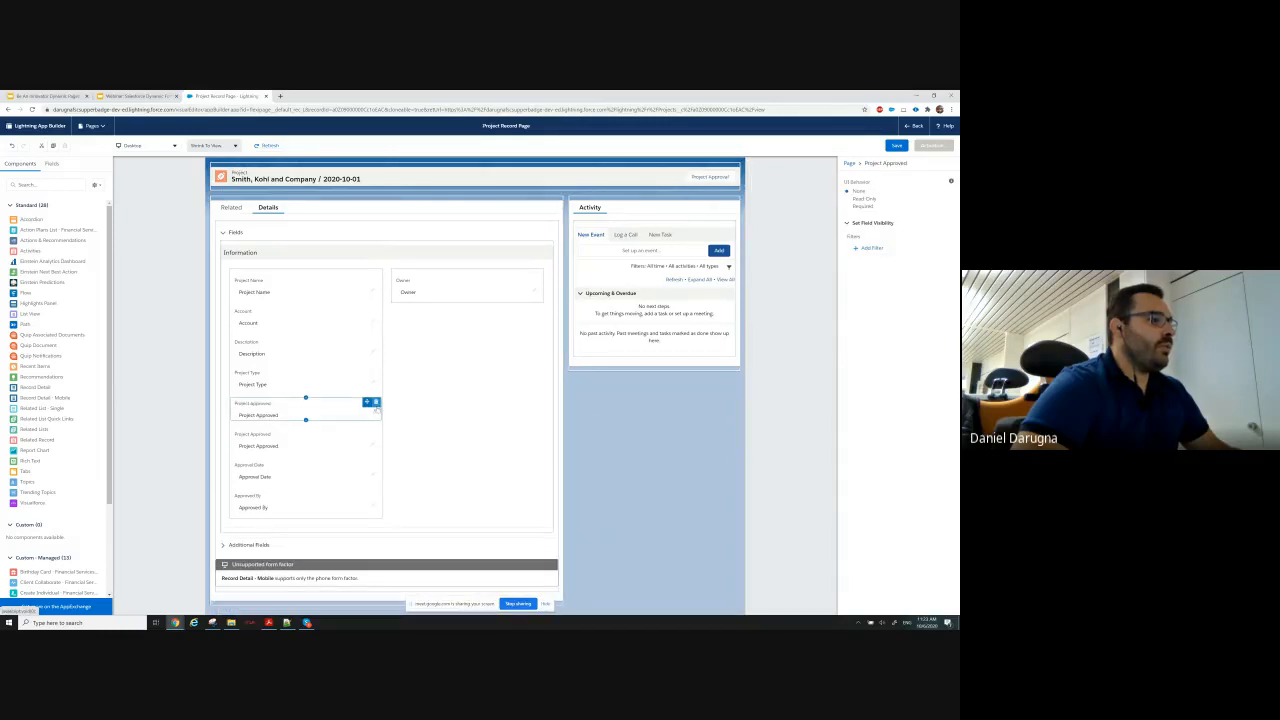
# Remove both Project Approved fields, Approval Date and Approved By from the Information section, and check the remaining fields against the requirements slide.
pyautogui.click(375, 402)
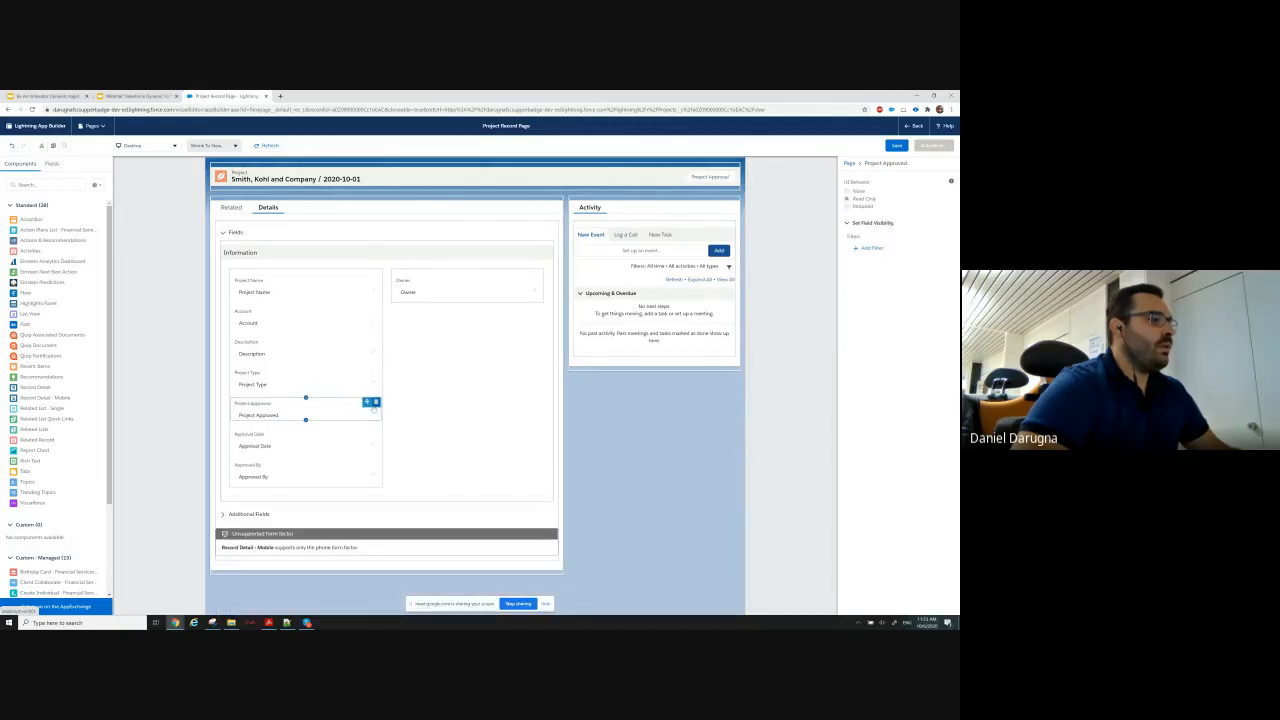
pyautogui.click(375, 402)
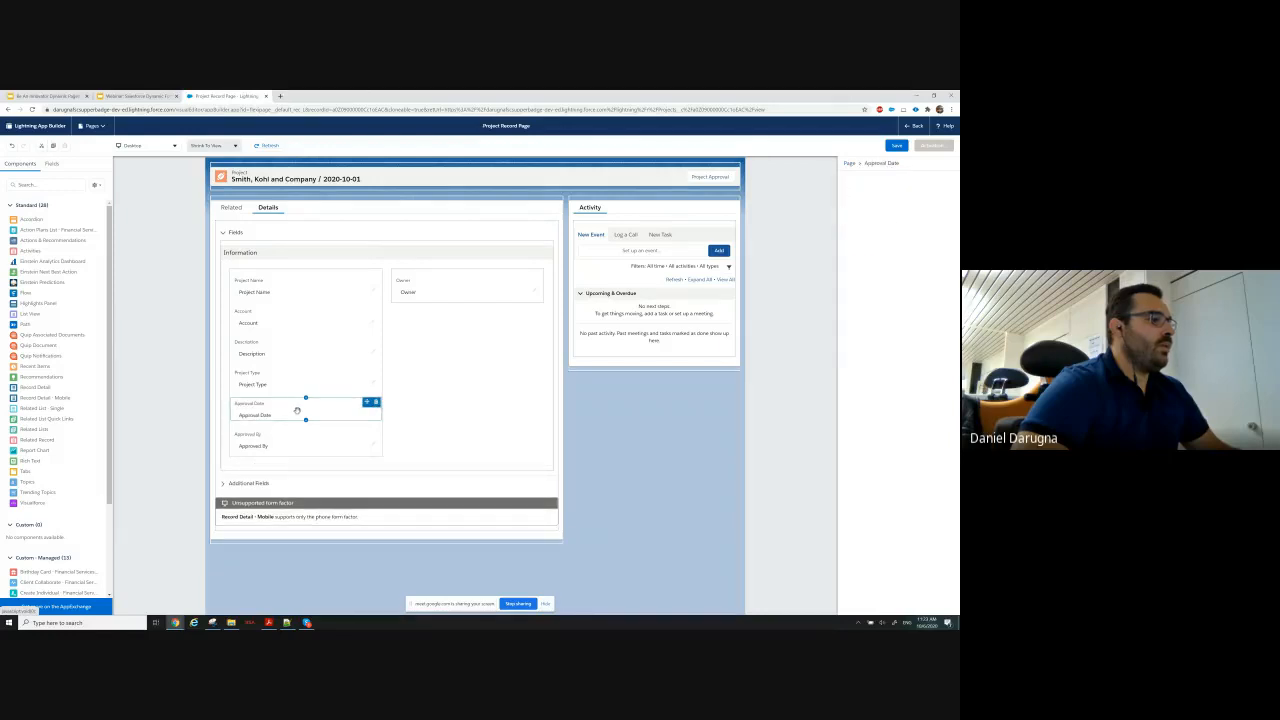
pyautogui.click(376, 402)
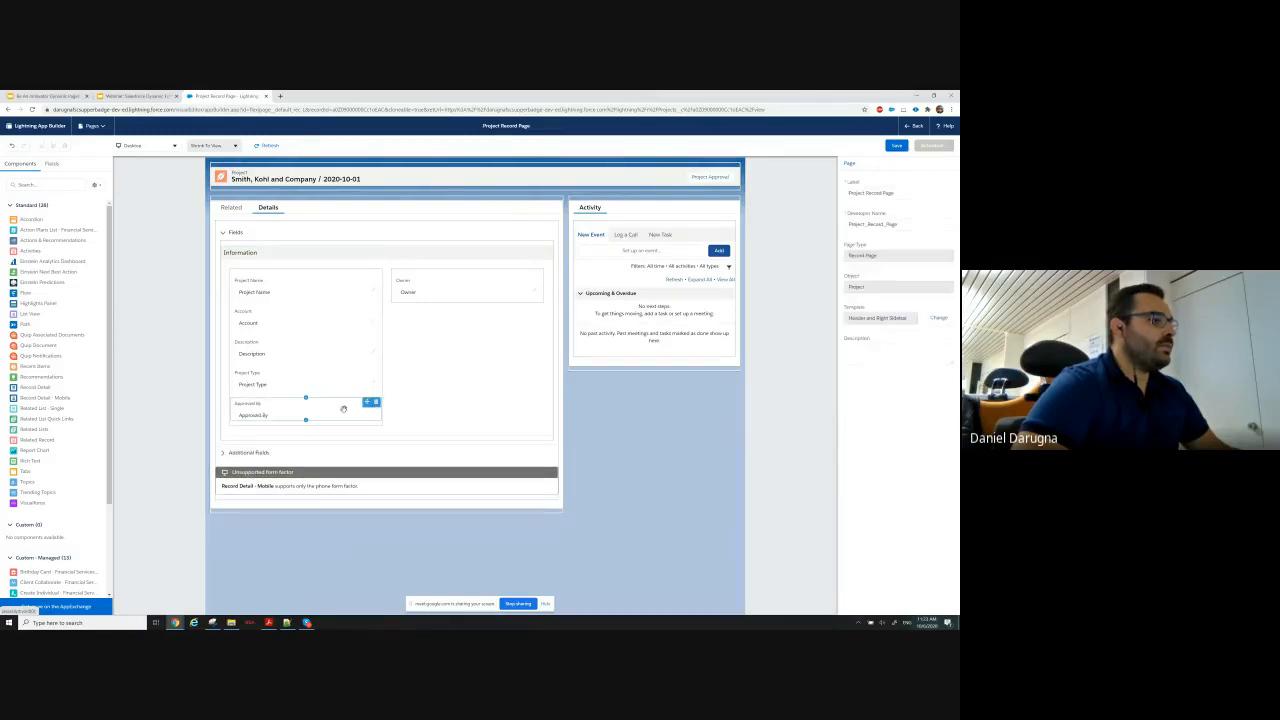
pyautogui.click(376, 402)
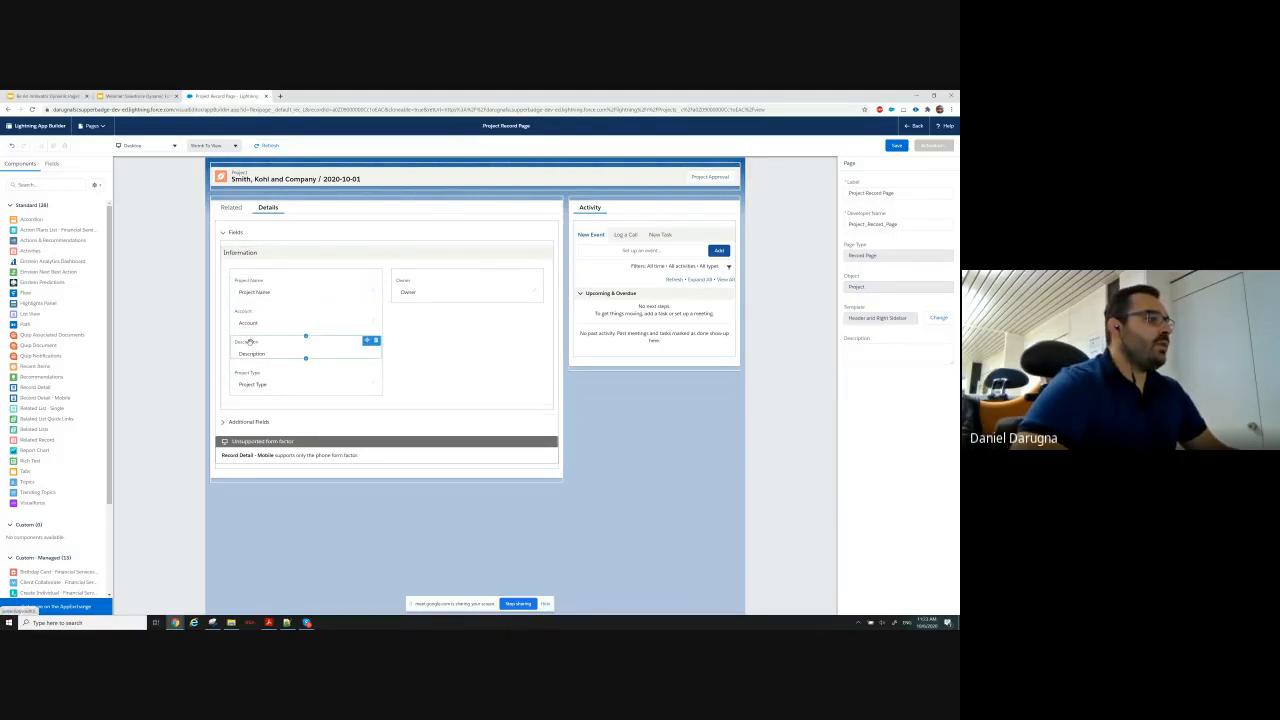
pyautogui.click(133, 97)
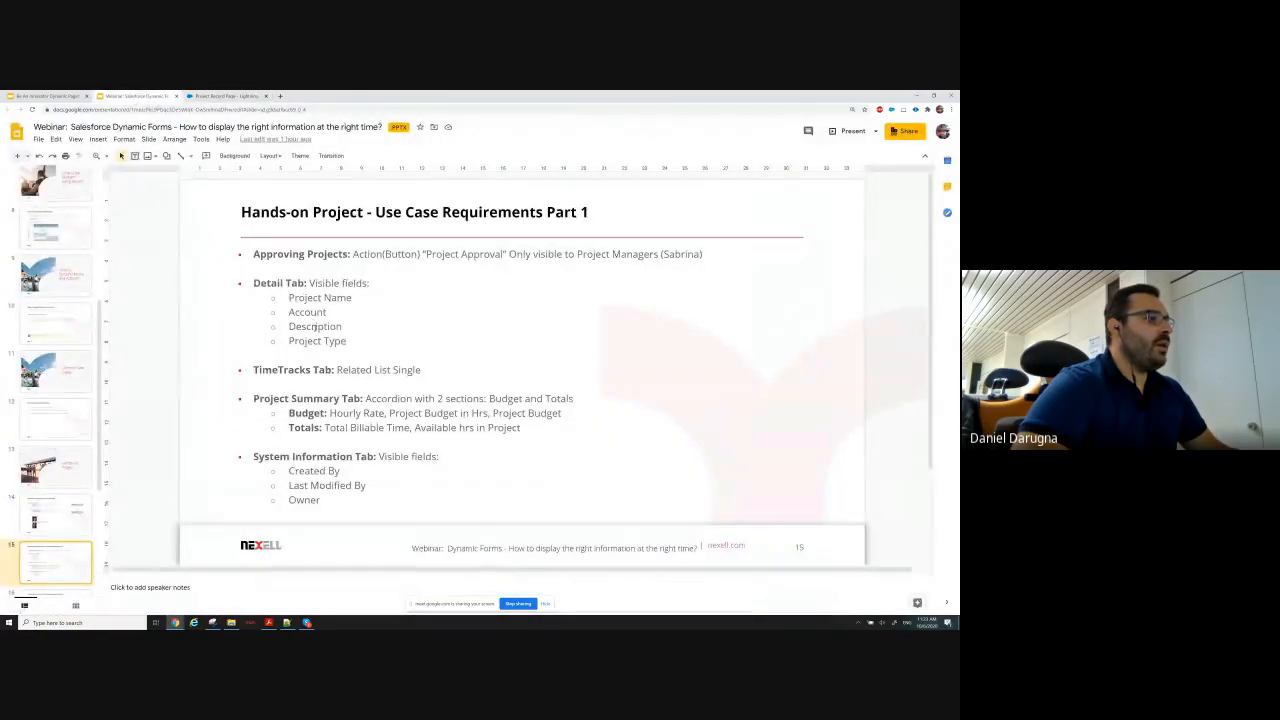
pyautogui.click(206, 97)
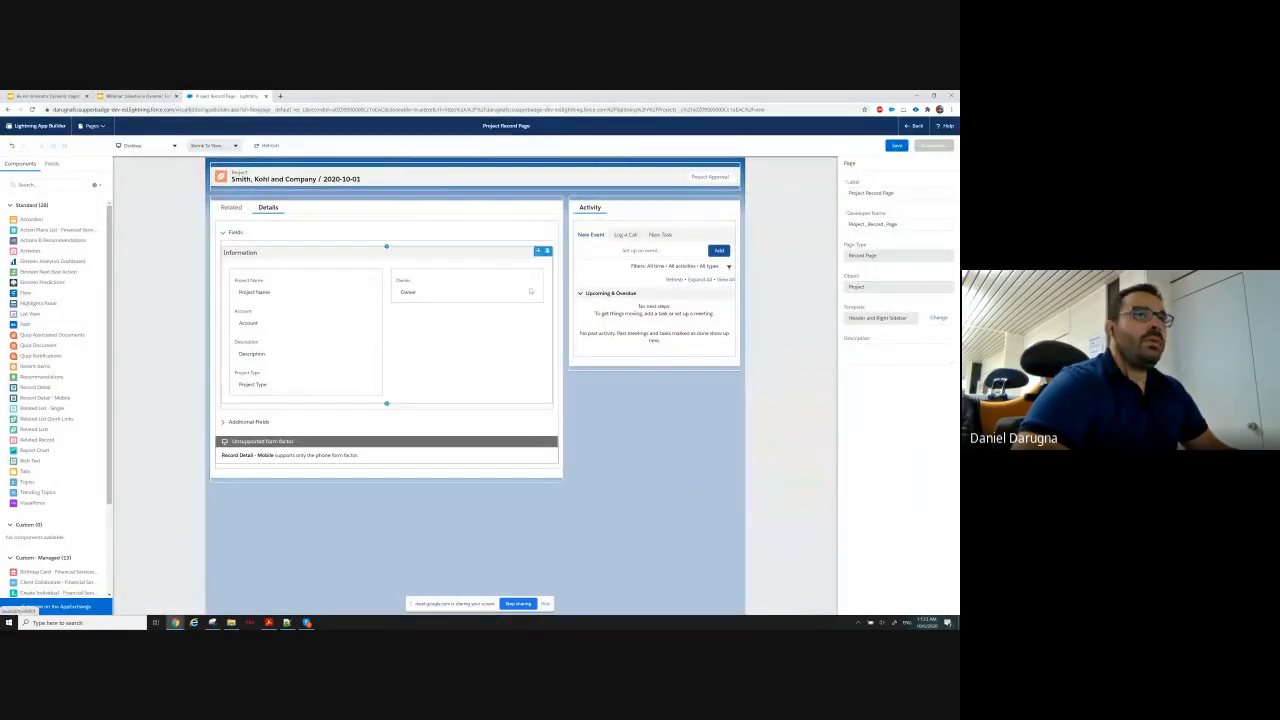
# Save the Project Record Page and activate it as the org default for the Desktop form factor.
pyautogui.click(895, 146)
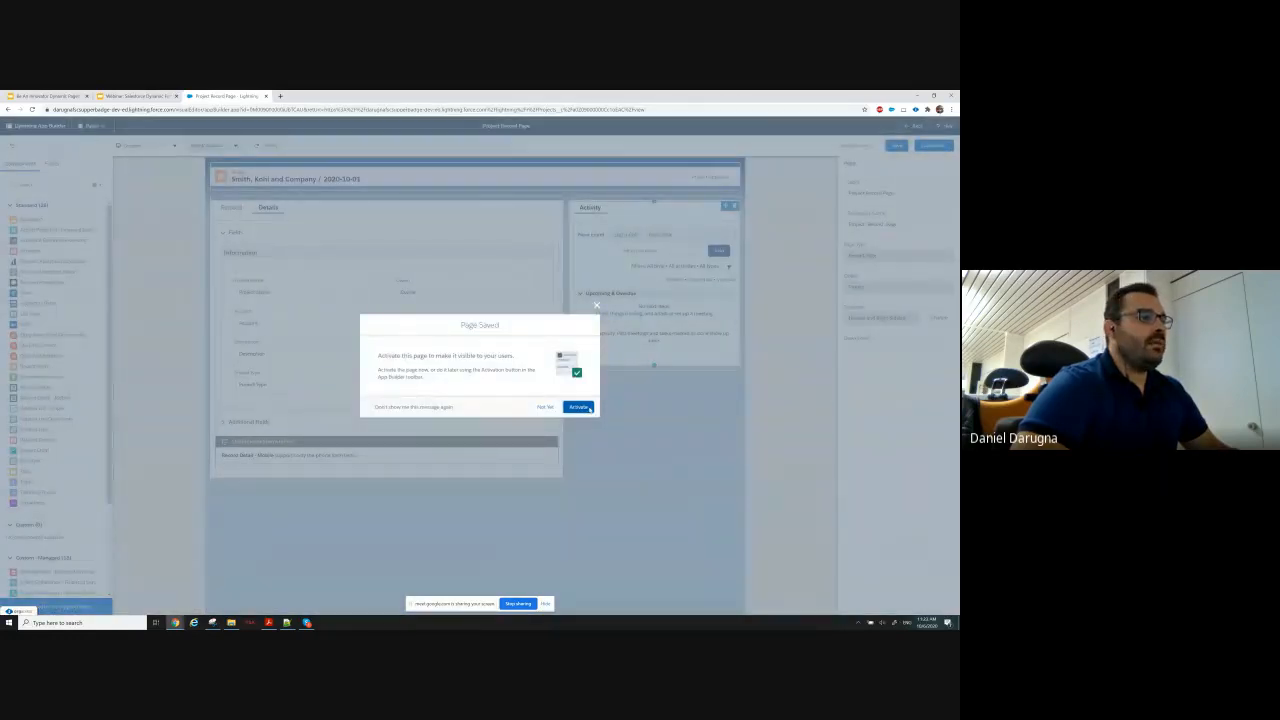
pyautogui.click(588, 407)
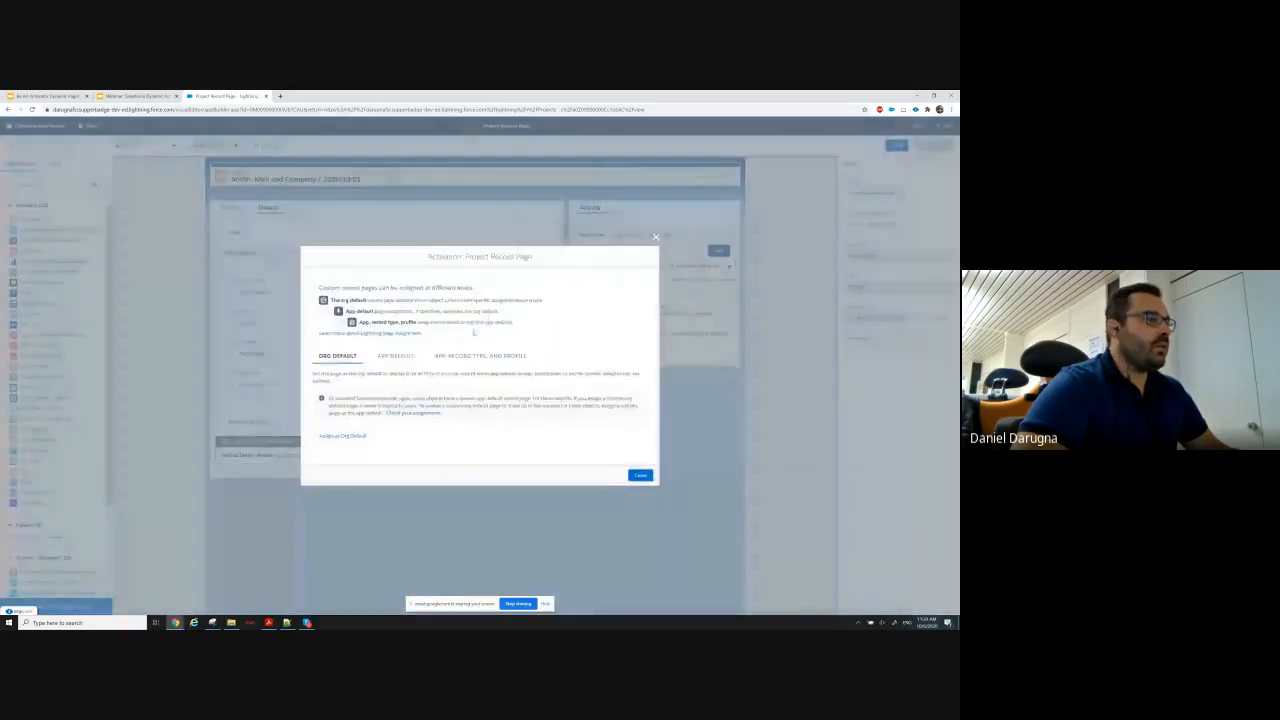
pyautogui.click(344, 436)
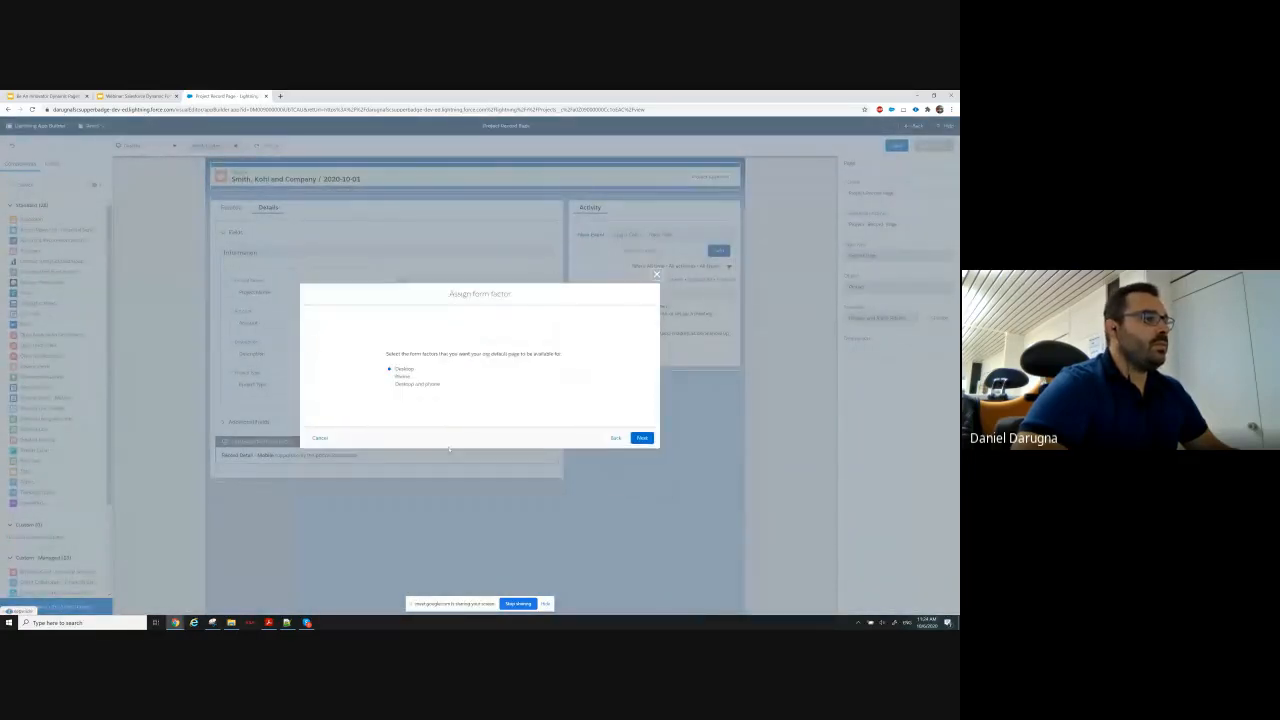
pyautogui.click(643, 438)
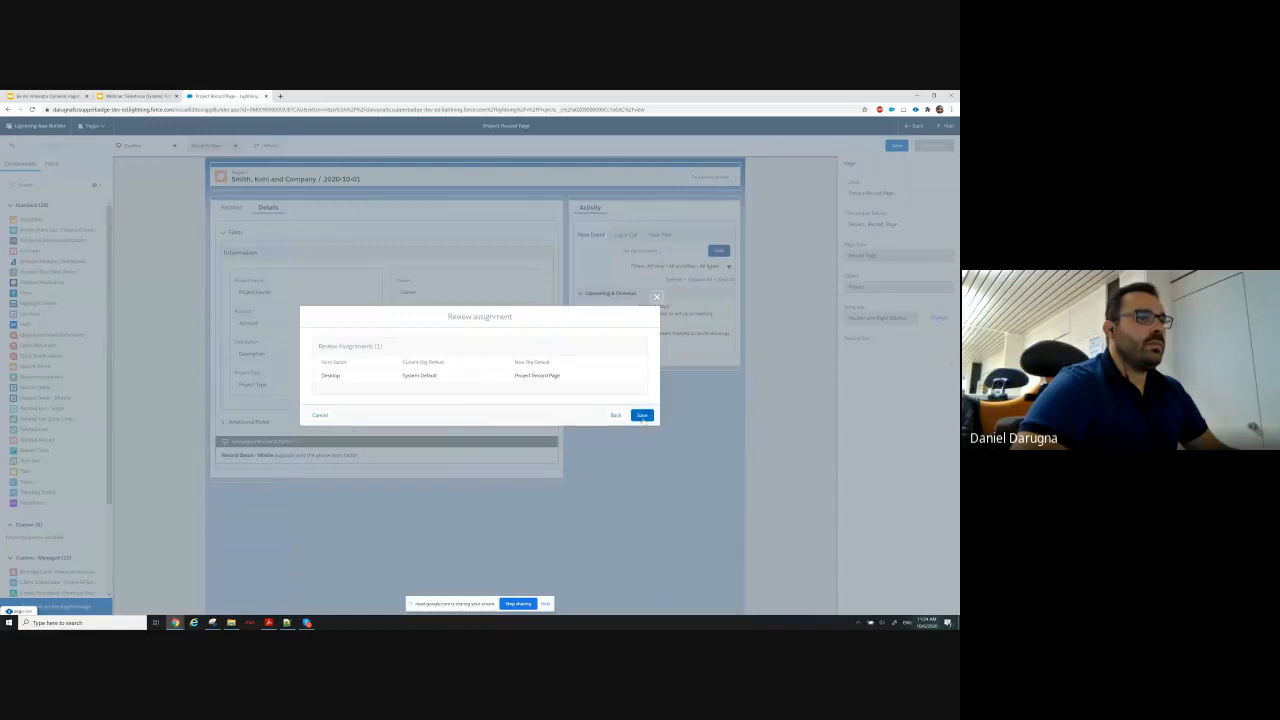
pyautogui.click(644, 414)
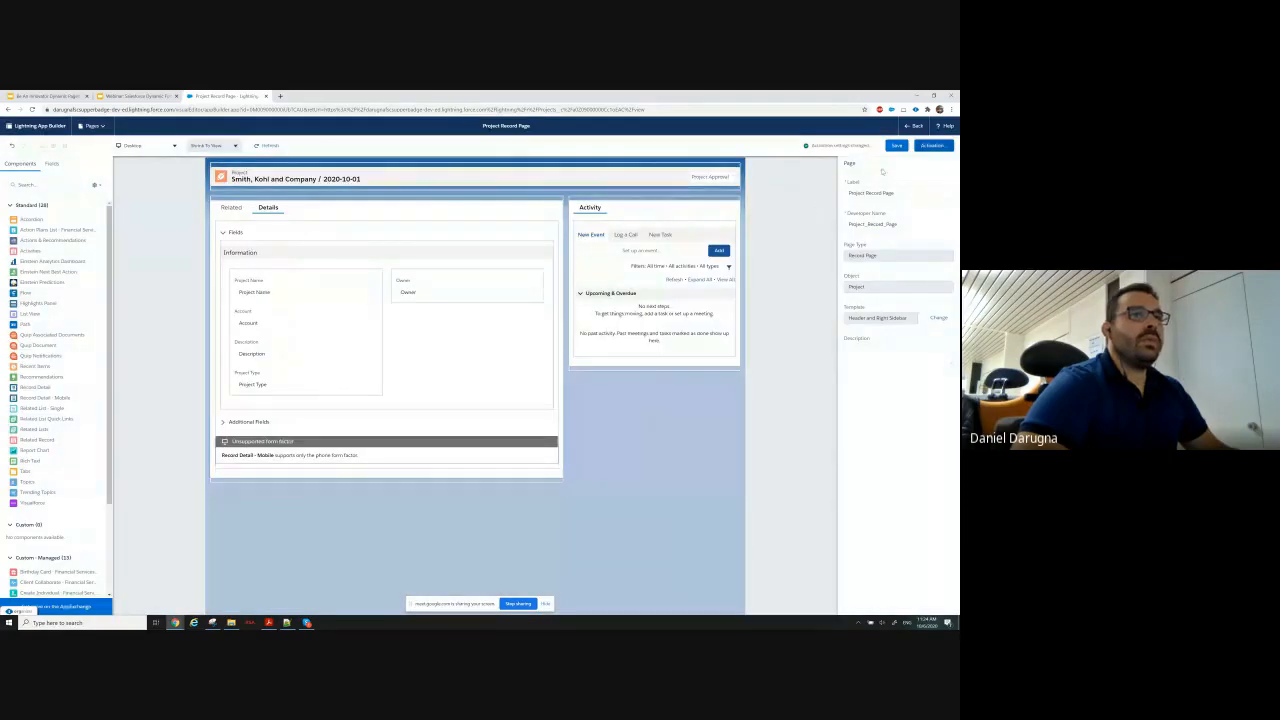
# Return to the project record and compare its layout with the Use Case Requirements Part 1 slide in Google Slides.
pyautogui.click(914, 127)
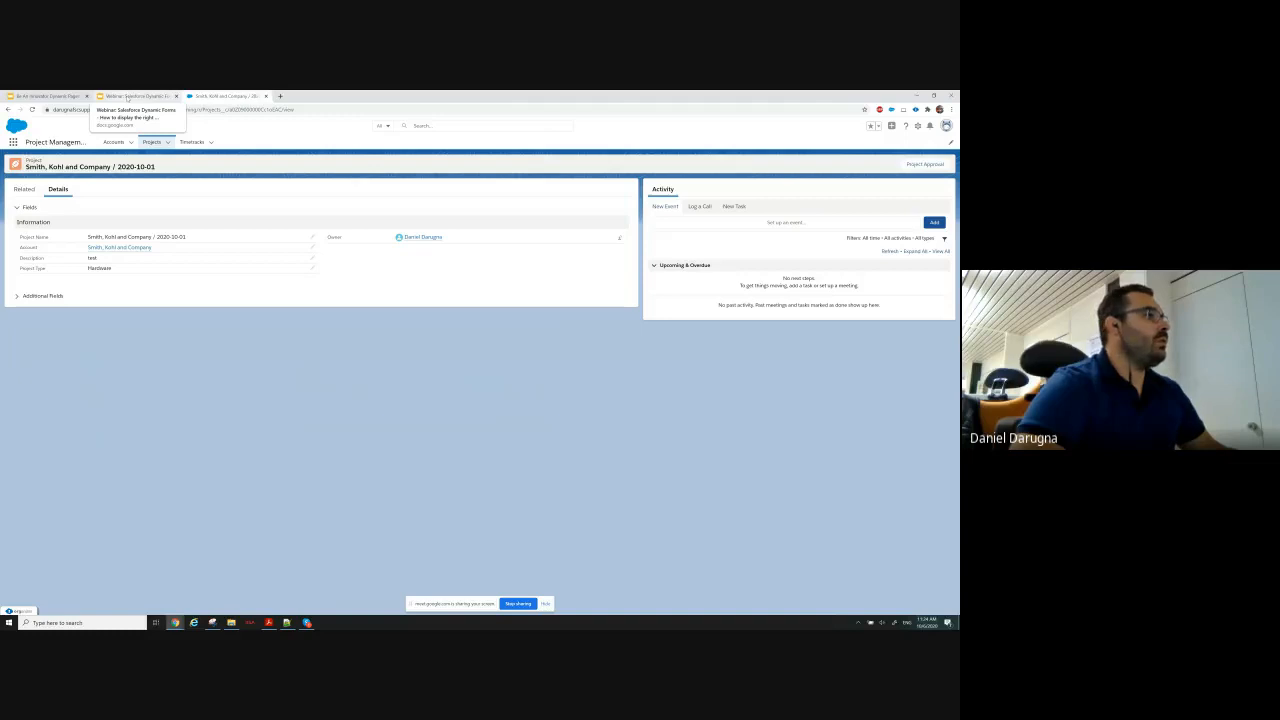
pyautogui.click(127, 97)
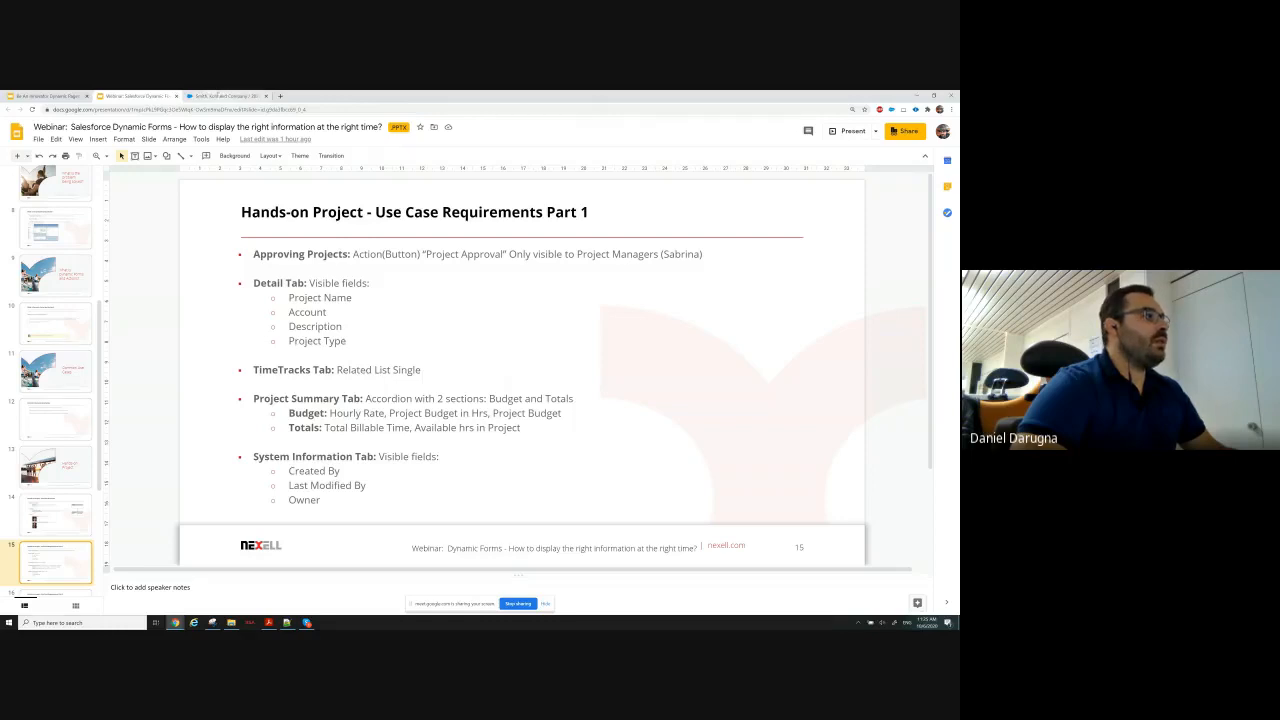
pyautogui.click(216, 96)
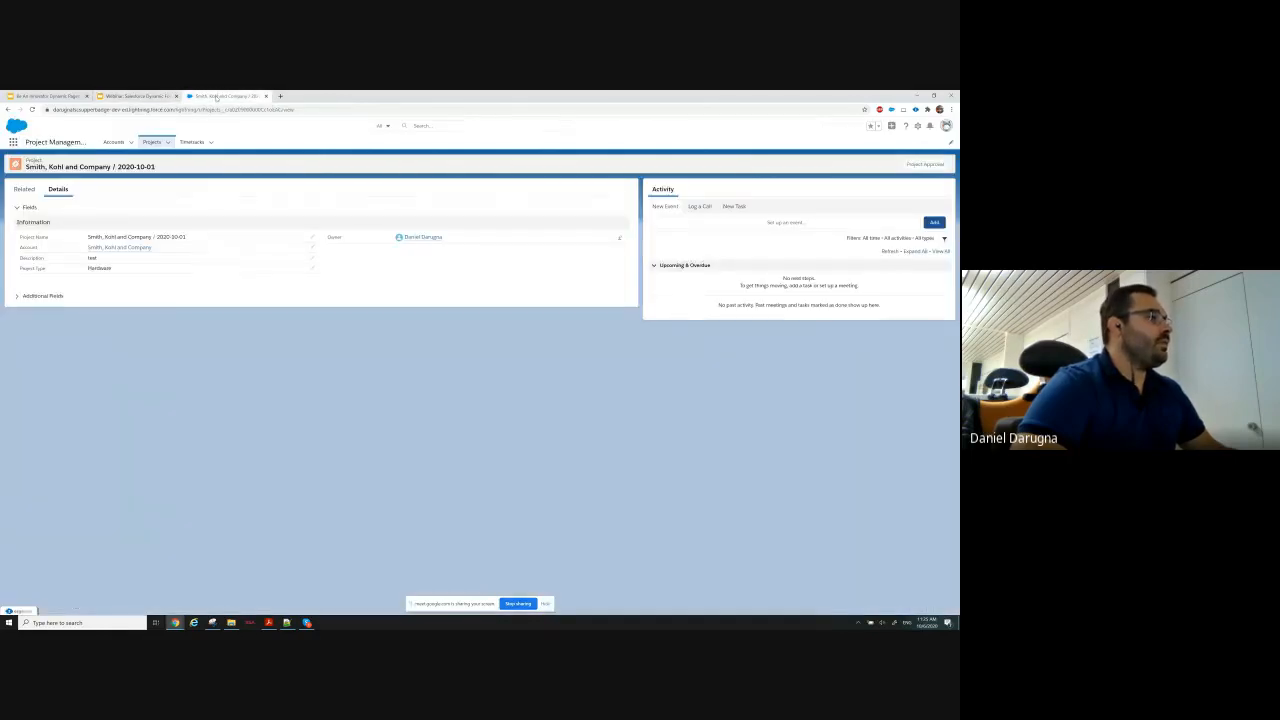
# Reopen the project record page in Lightning App Builder and select the Tabs component holding the Related and Details tabs.
pyautogui.click(918, 127)
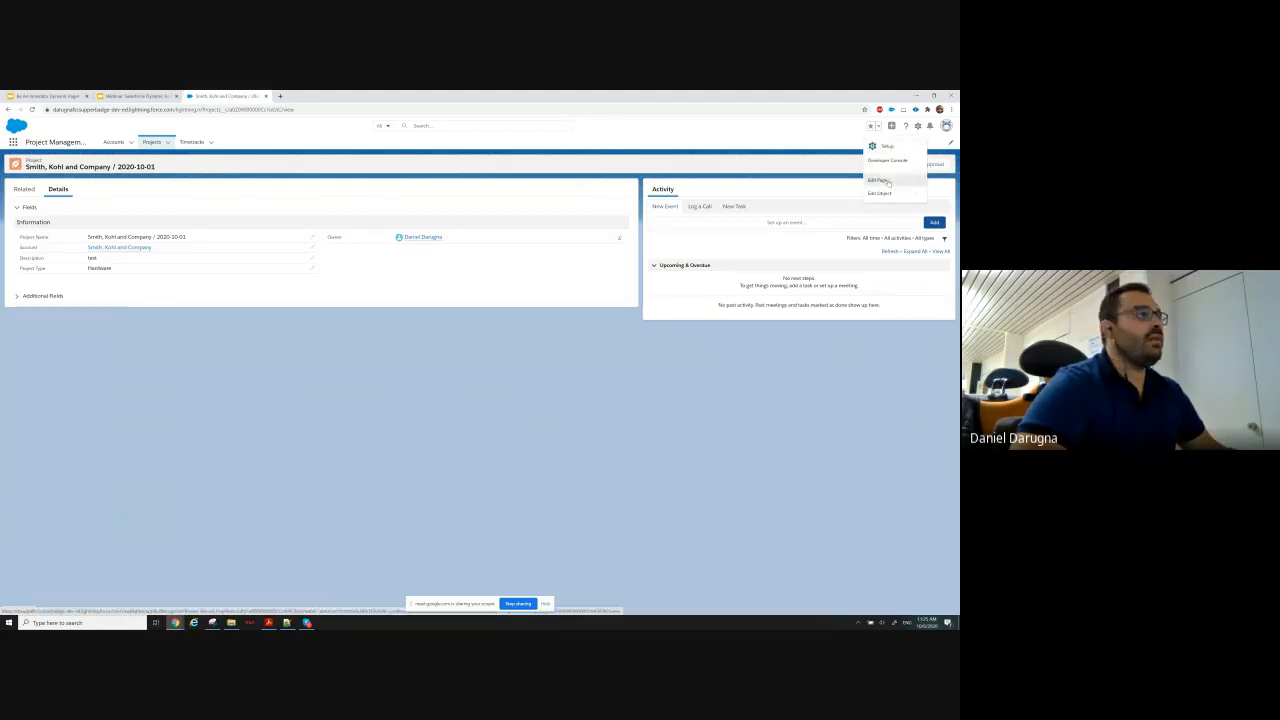
pyautogui.click(887, 181)
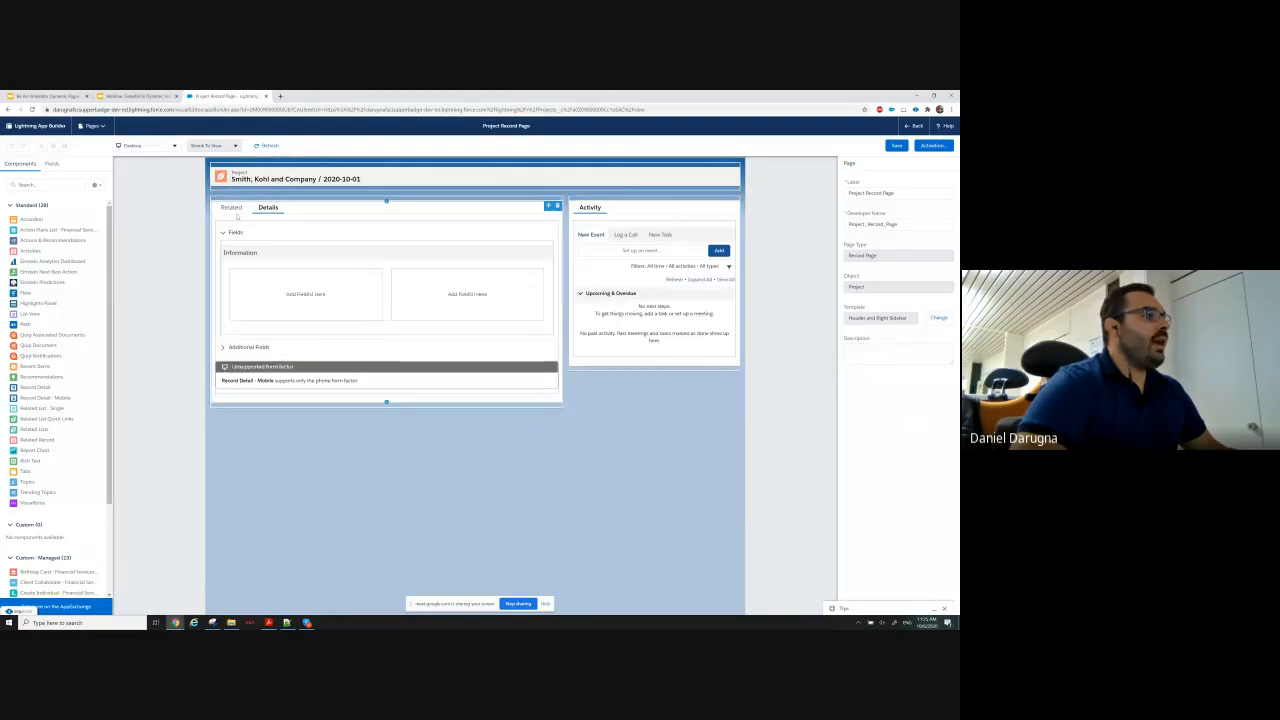
pyautogui.click(232, 208)
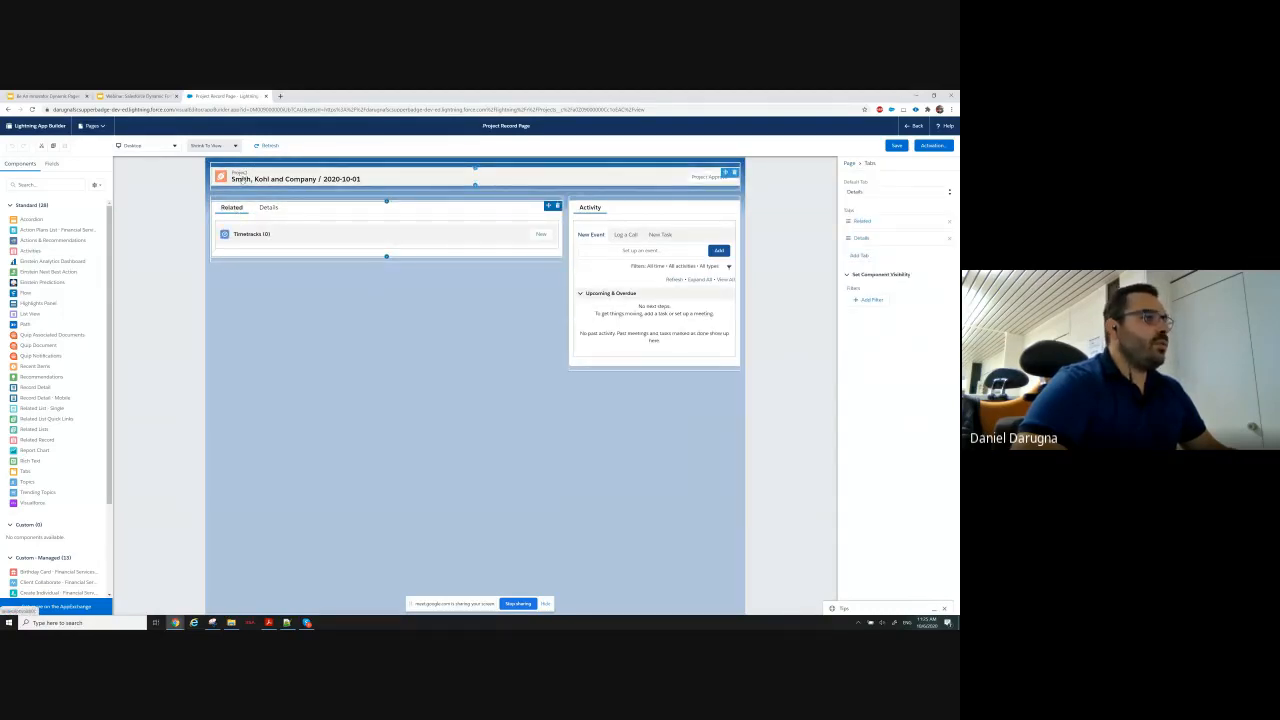
pyautogui.click(288, 234)
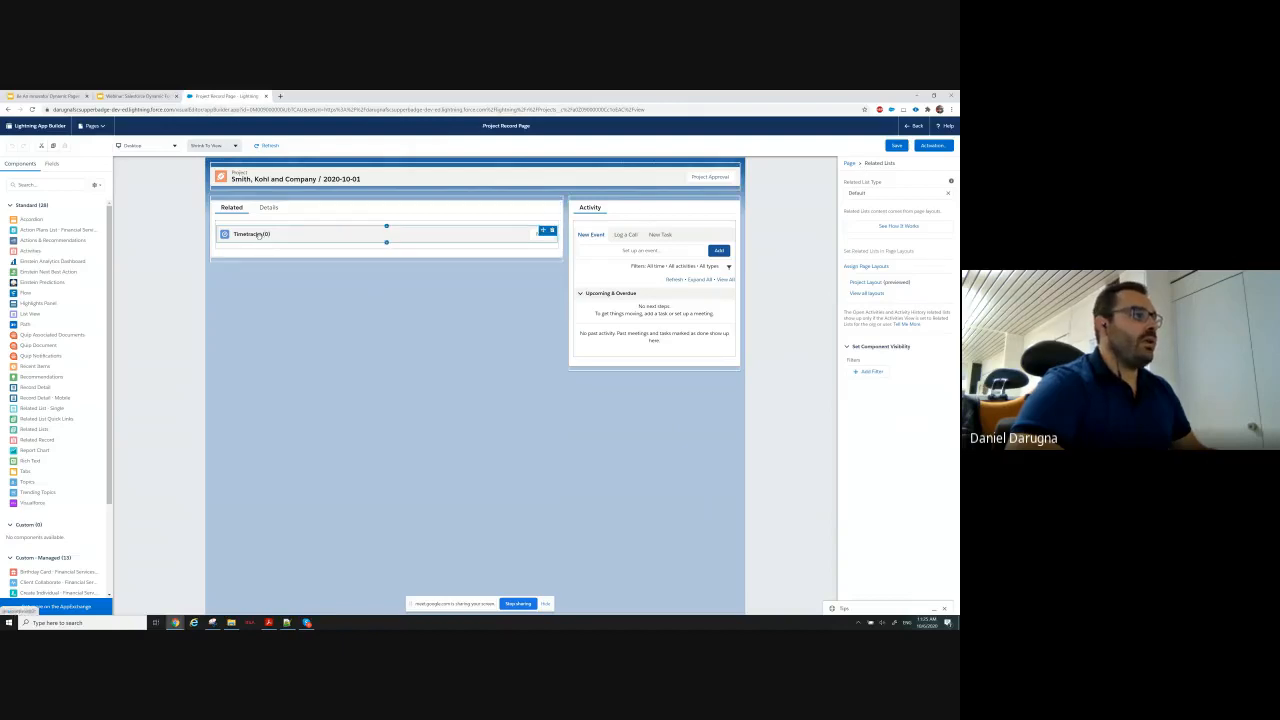
pyautogui.click(309, 209)
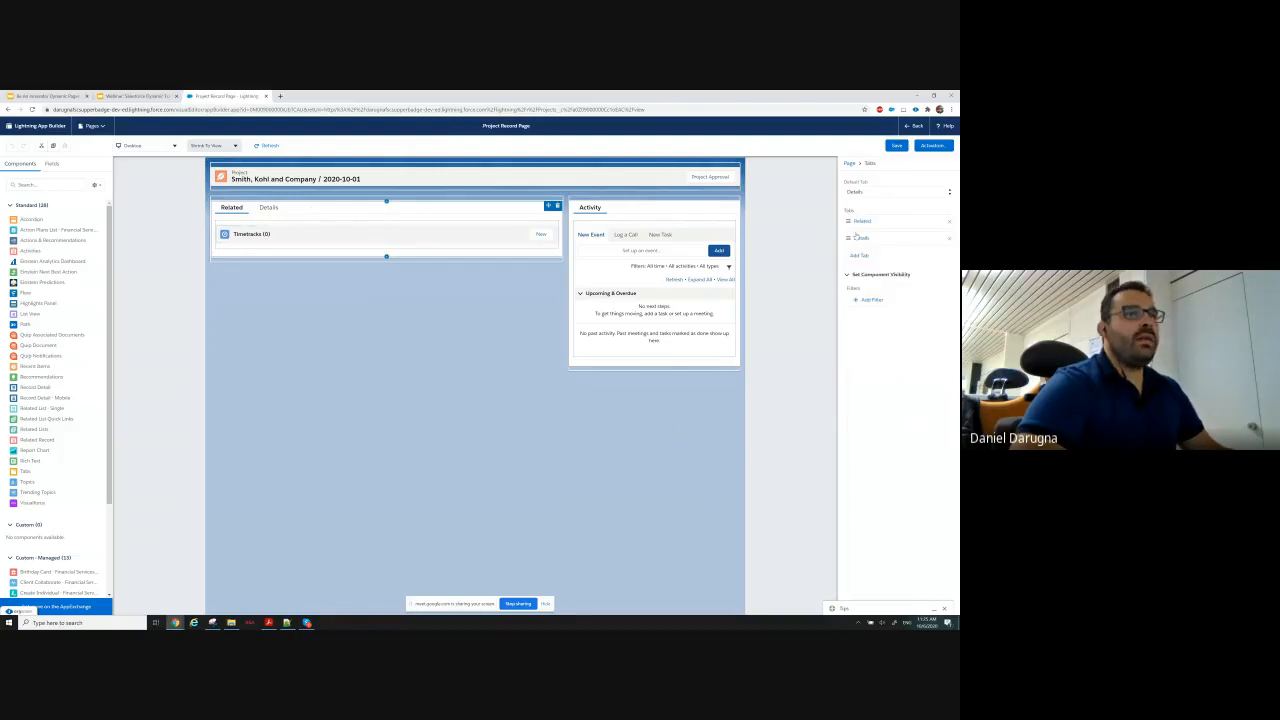
# Rename the Related tab with the custom label Timetracks.
pyautogui.click(880, 222)
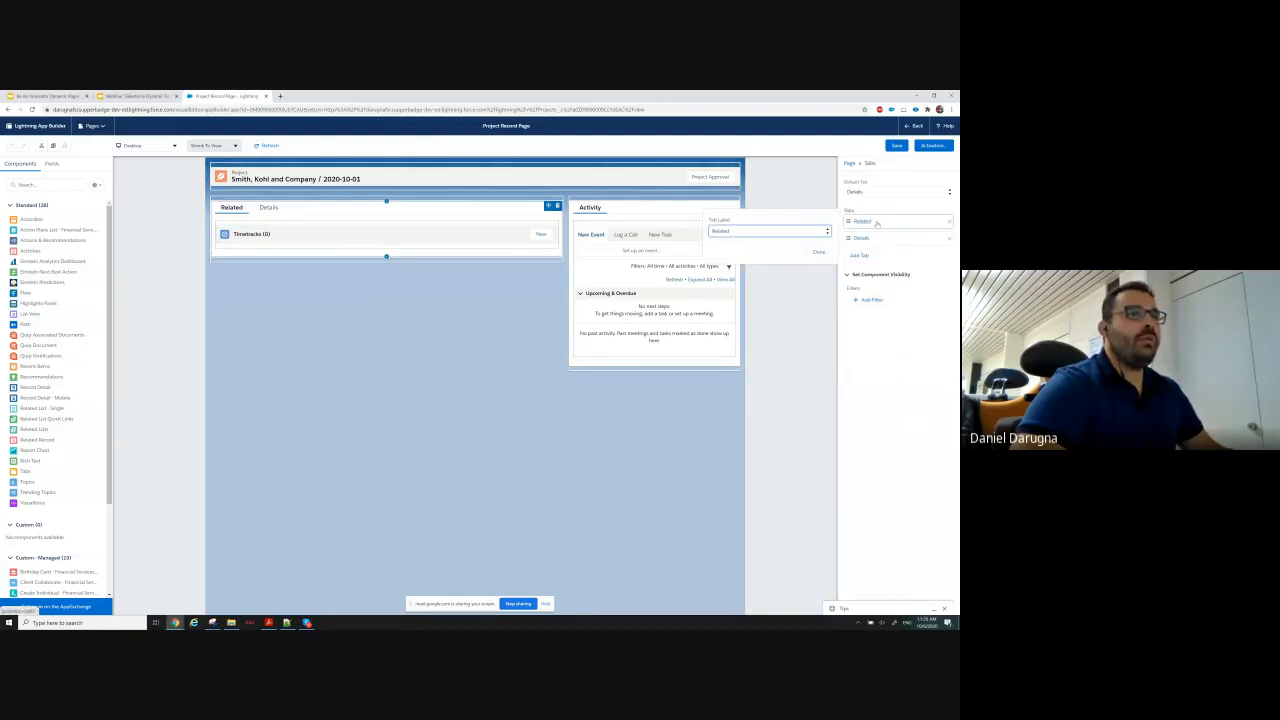
pyautogui.click(761, 234)
pyautogui.scroll(5, 755, 300)
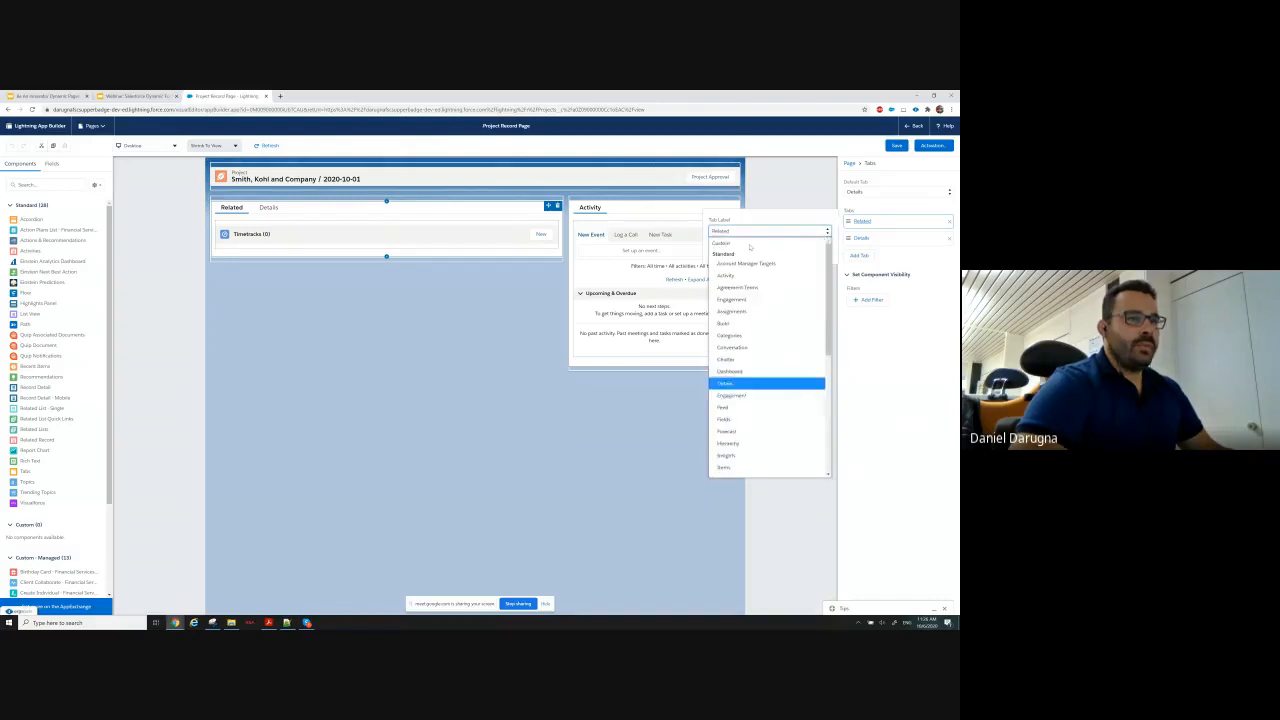
pyautogui.click(749, 245)
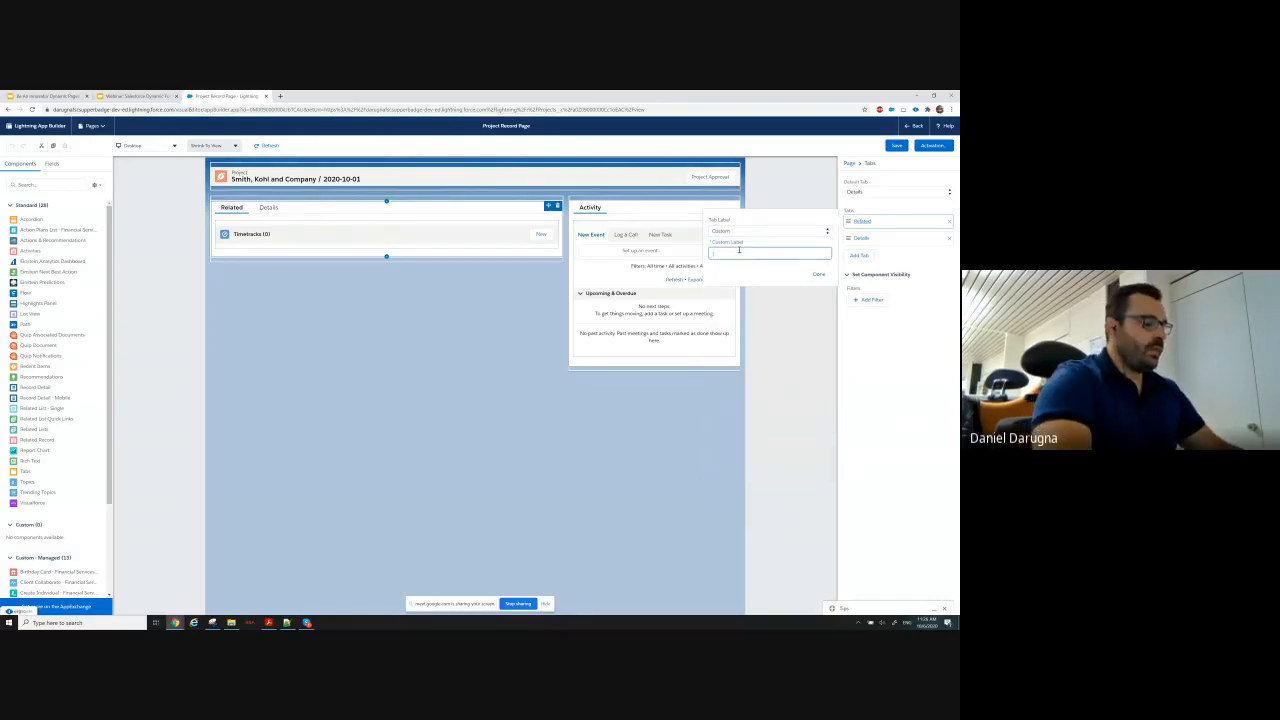
pyautogui.write('Timetracks')
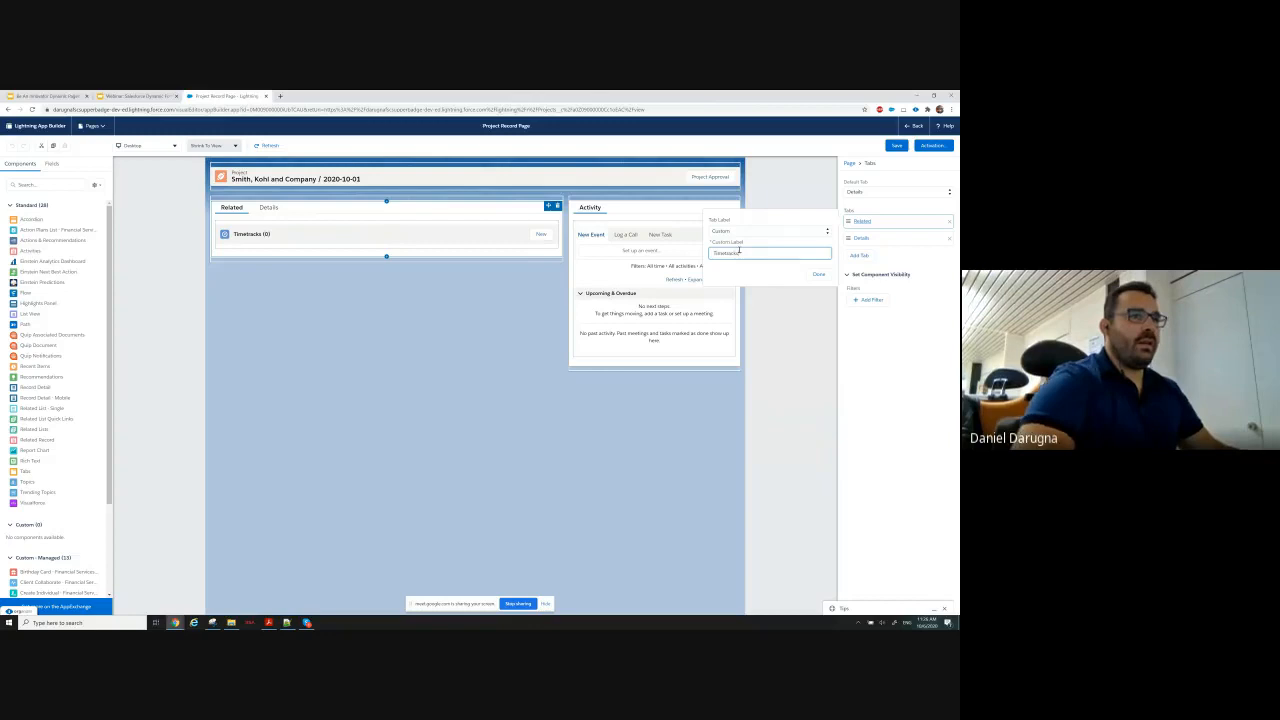
pyautogui.click(818, 274)
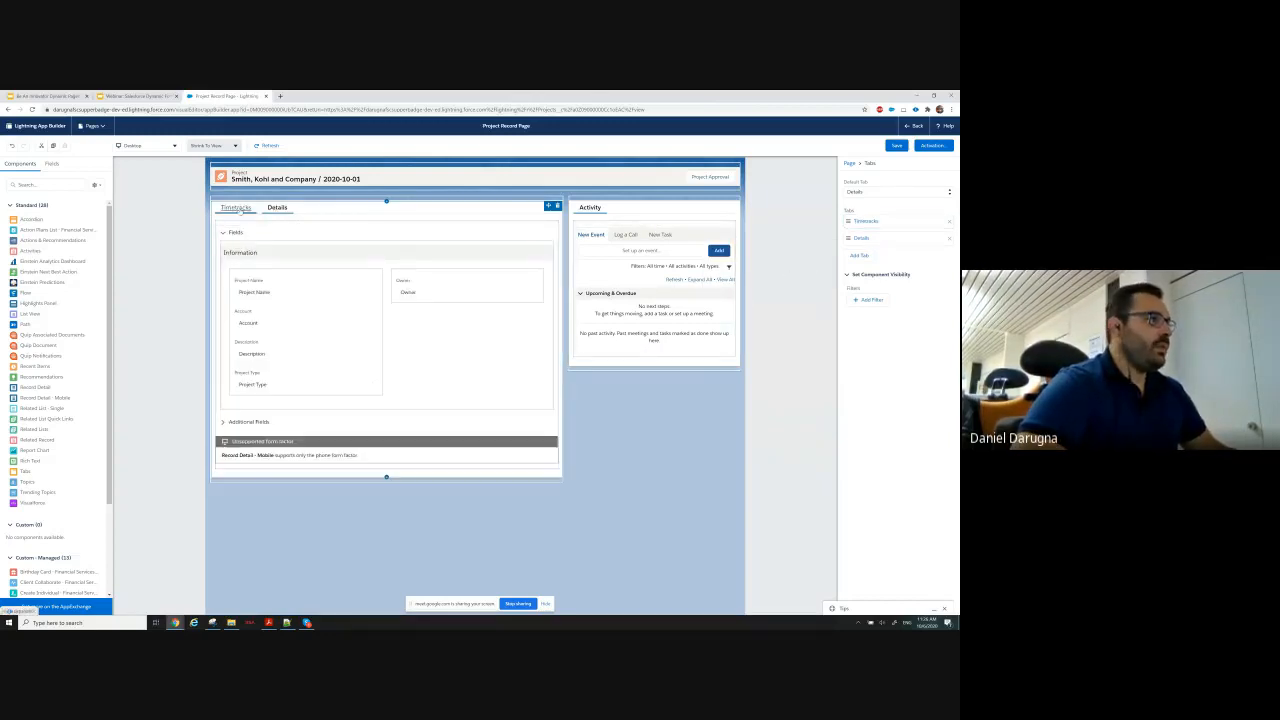
# Delete the Related Lists component from the Timetracks tab.
pyautogui.click(237, 208)
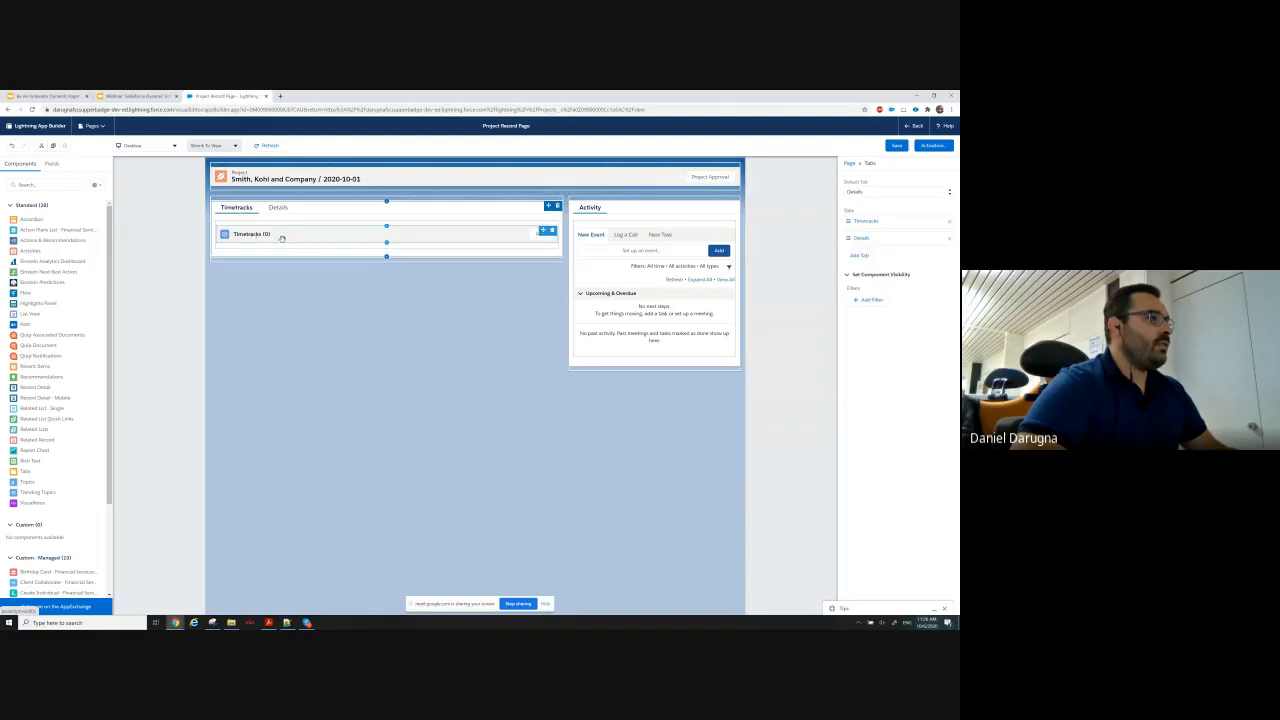
pyautogui.click(287, 238)
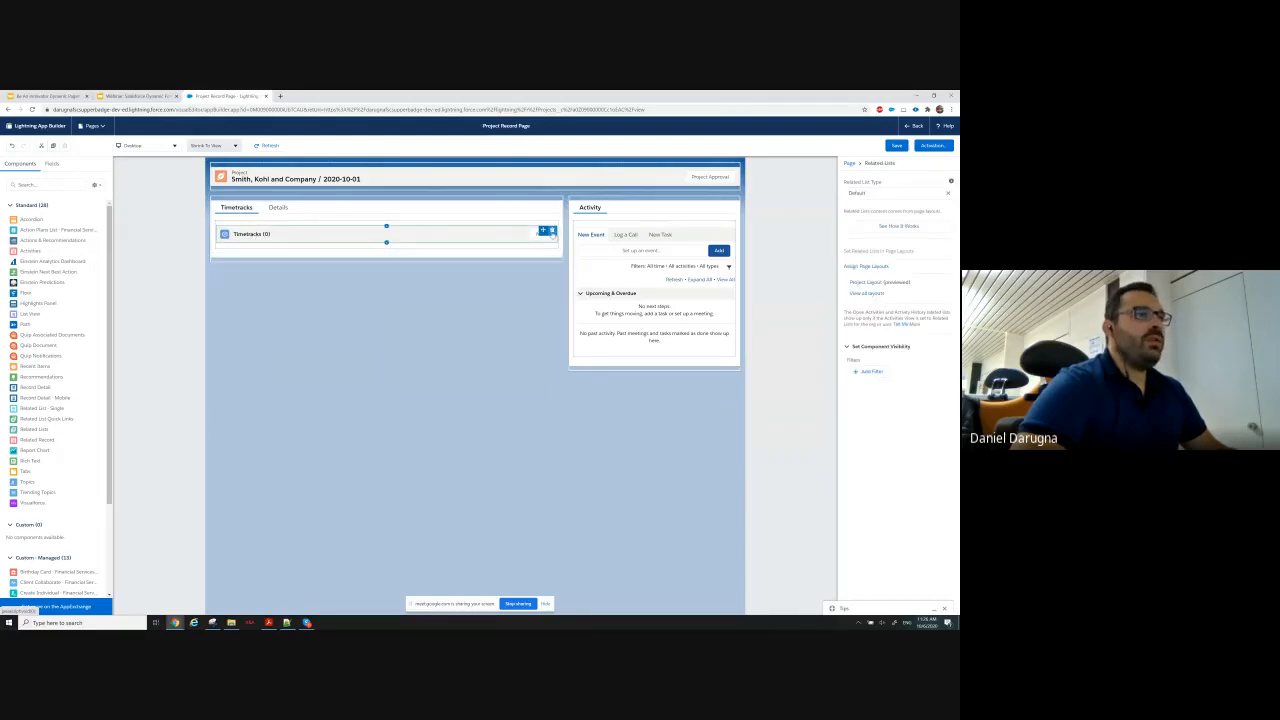
pyautogui.click(552, 232)
# Add a Related List - Single component to the Timetracks tab, set its related list to Timetracks, and save the page.
pyautogui.click(30, 185)
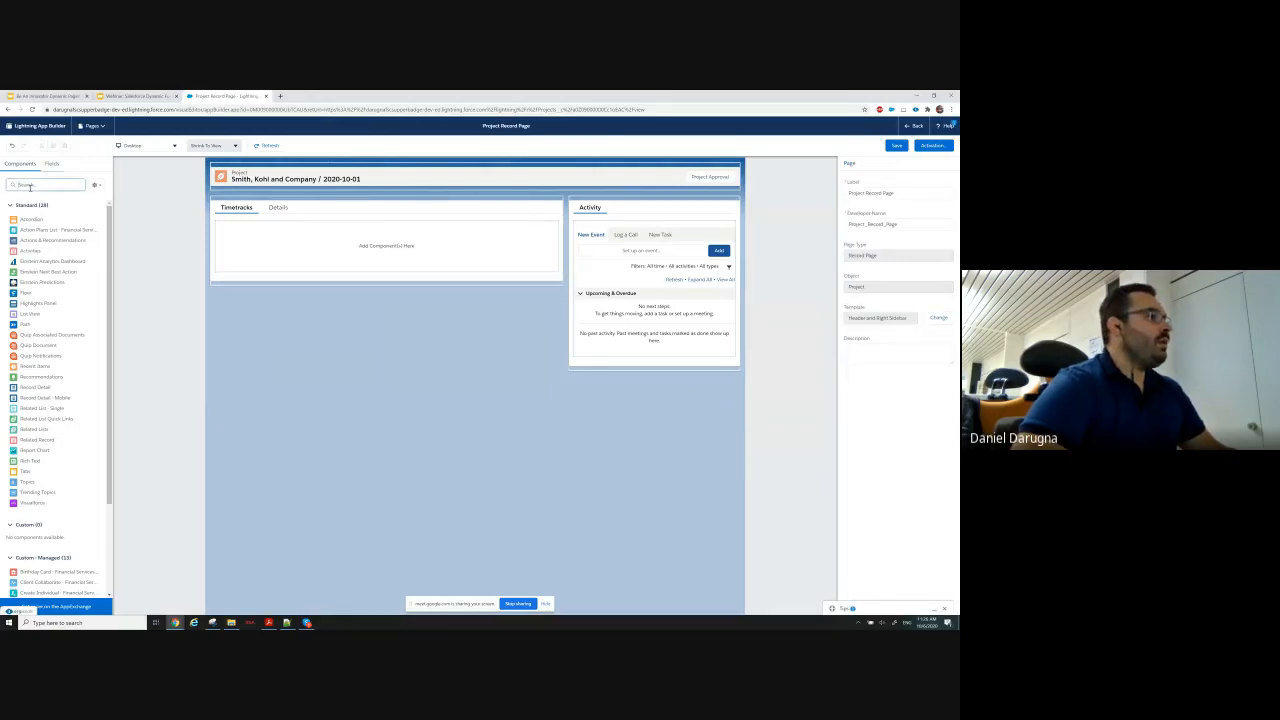
pyautogui.write('related')
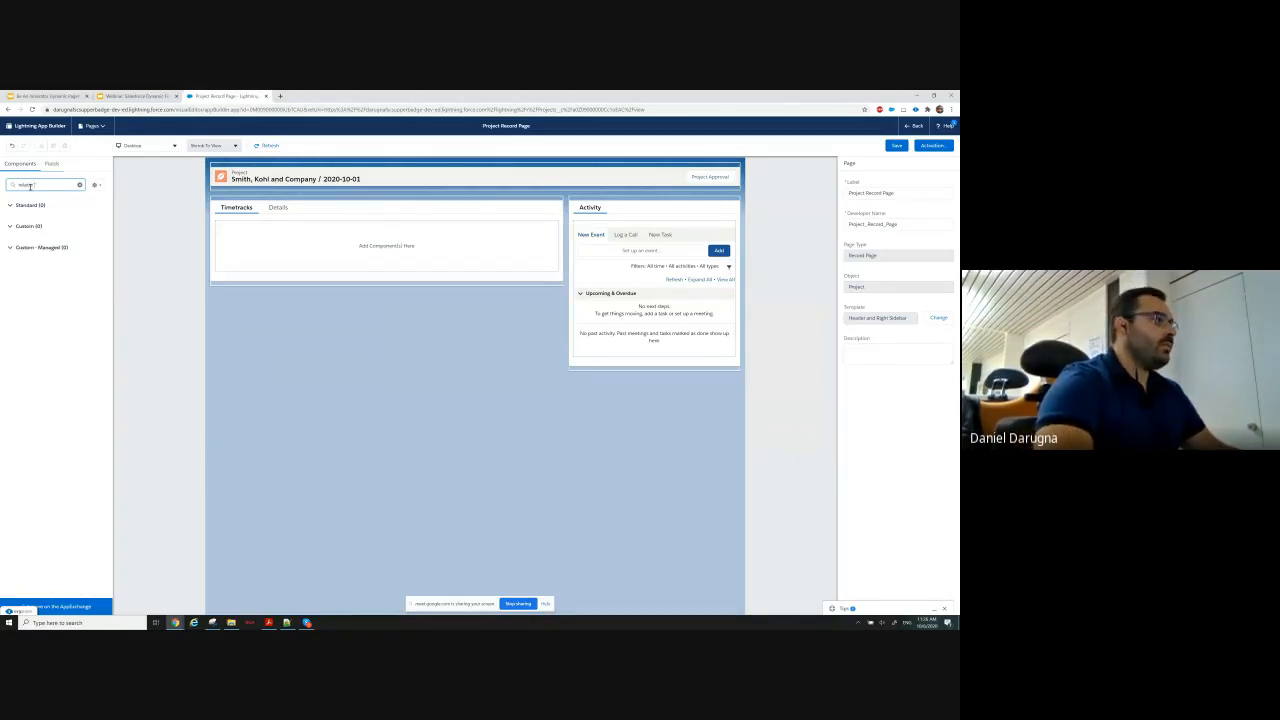
pyautogui.moveTo(40, 219); pyautogui.dragTo(305, 251)
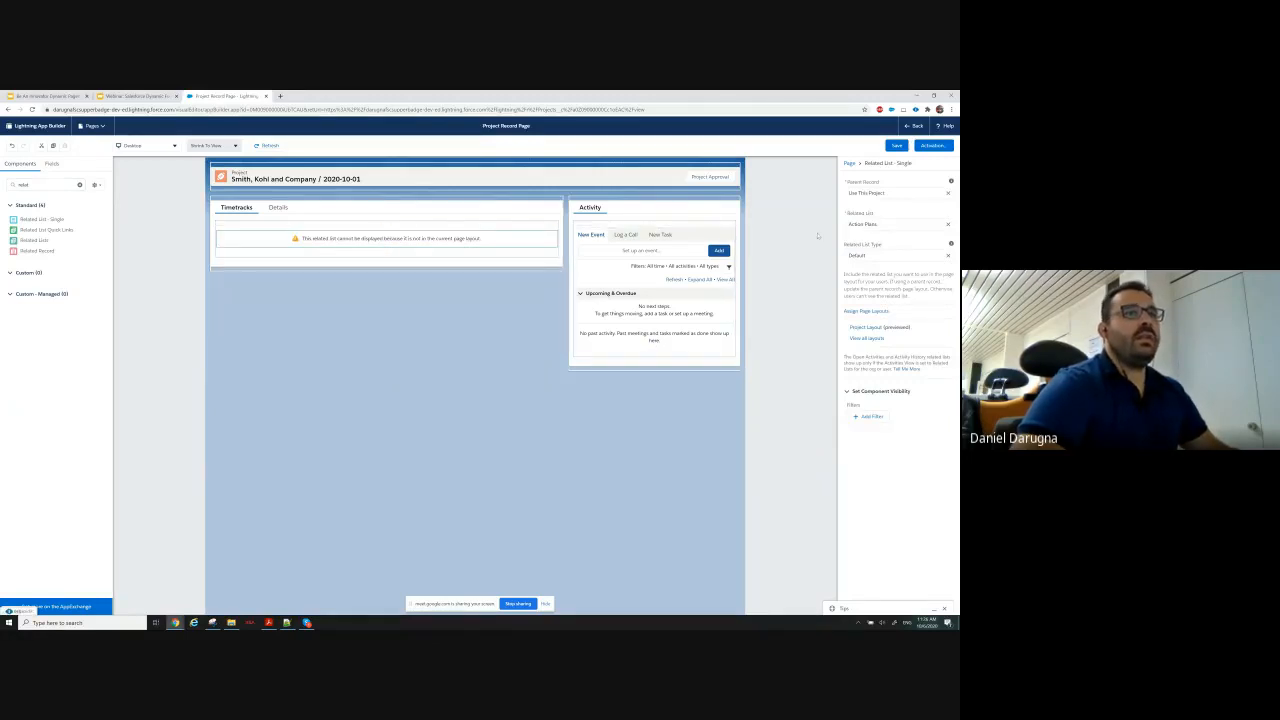
pyautogui.click(891, 224)
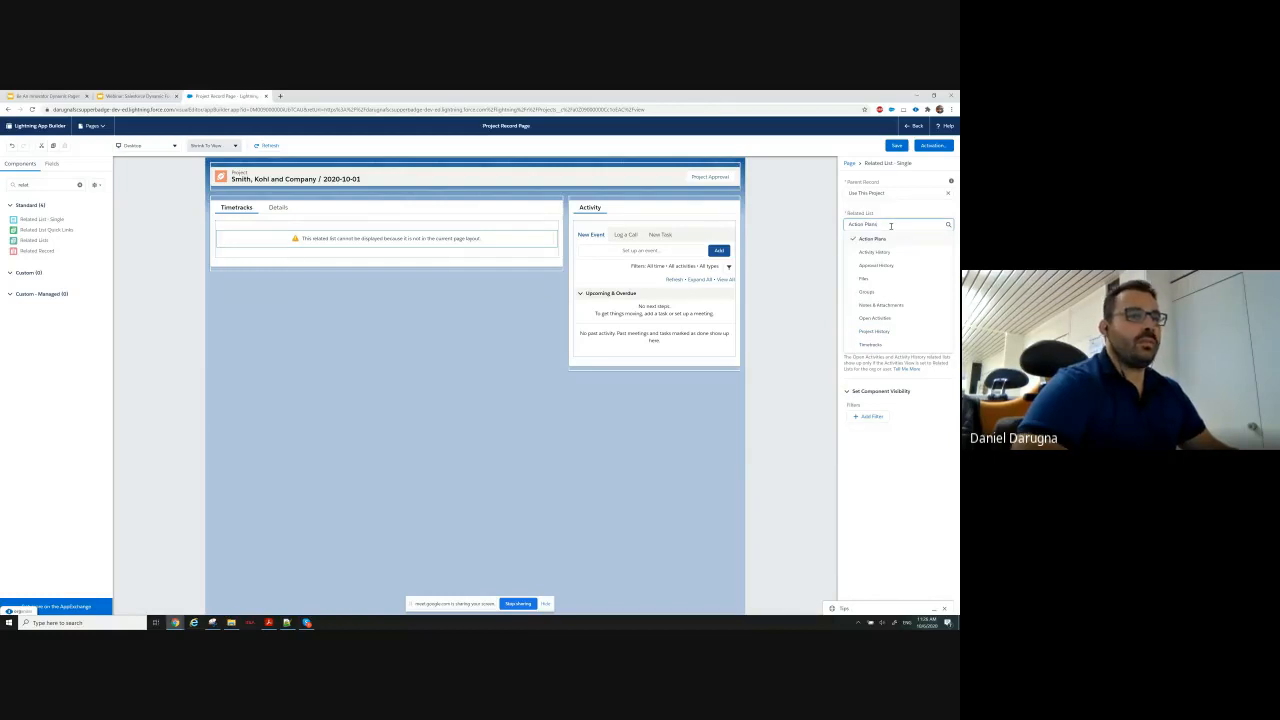
pyautogui.click(871, 344)
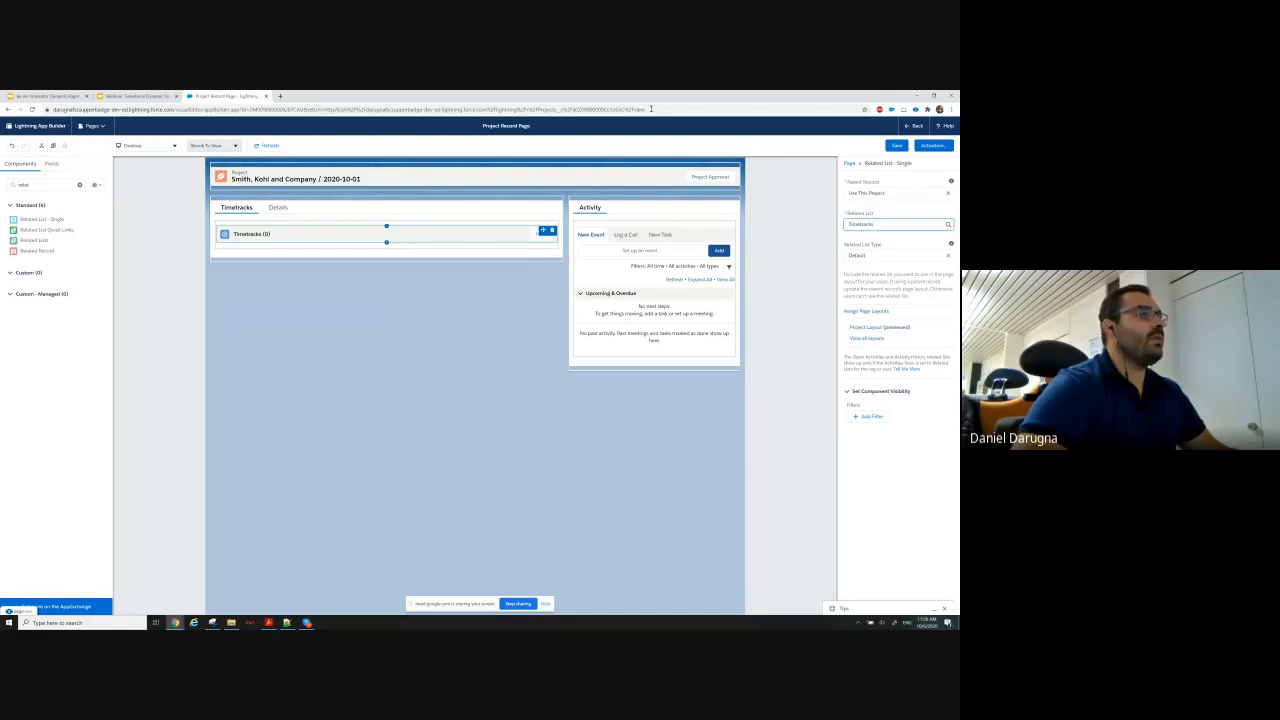
pyautogui.click(897, 145)
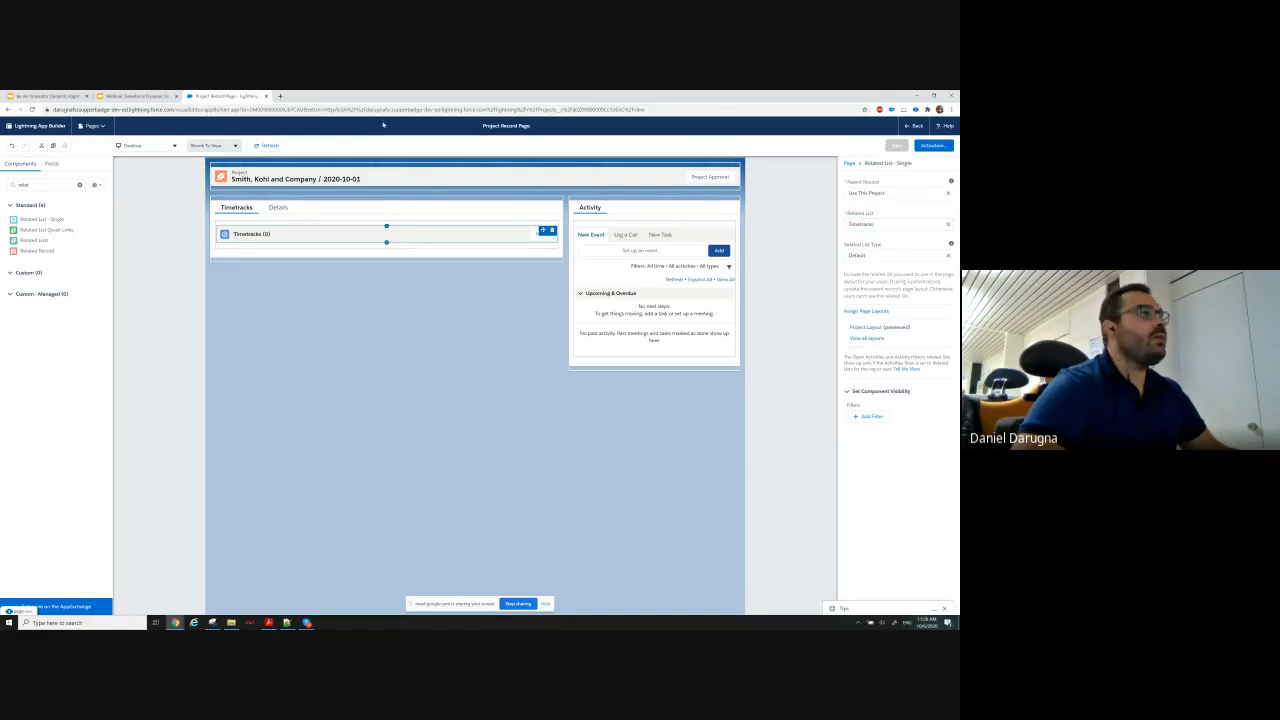
# Consult the Use Case Requirements slide in Google Slides and add a tab with the custom label Project Summary after Details.
pyautogui.click(133, 96)
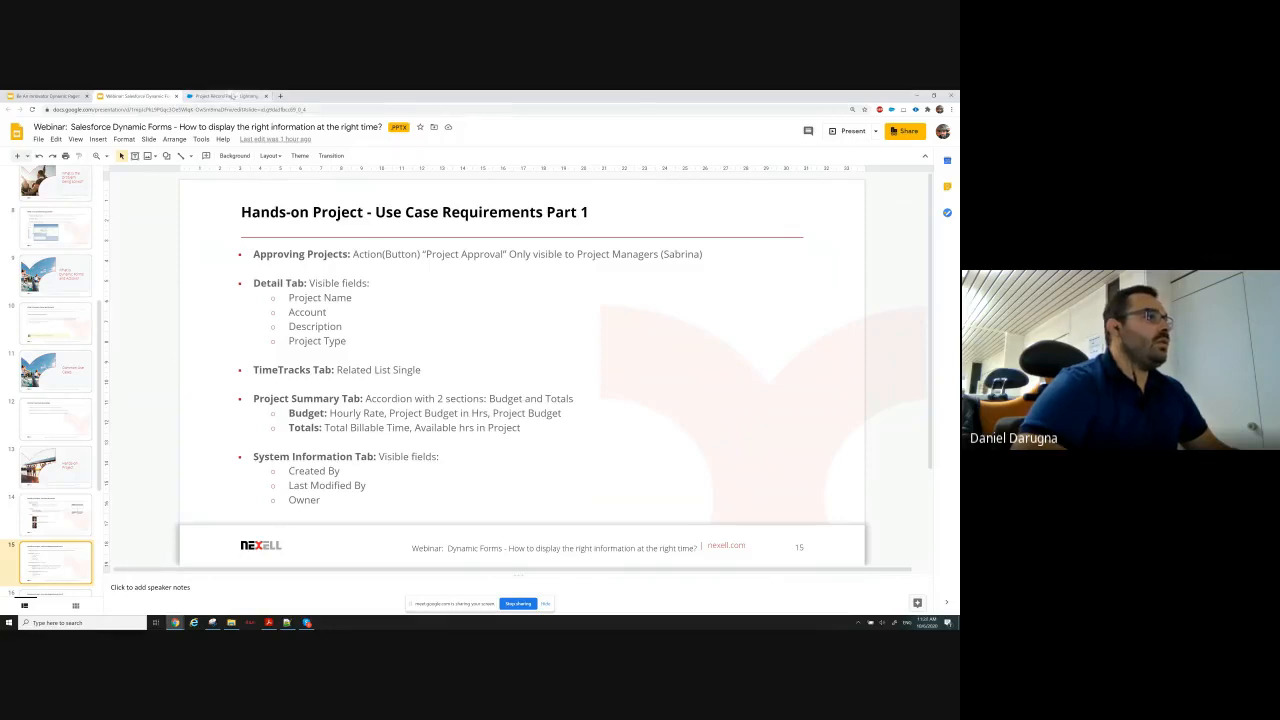
pyautogui.click(231, 96)
pyautogui.click(357, 211)
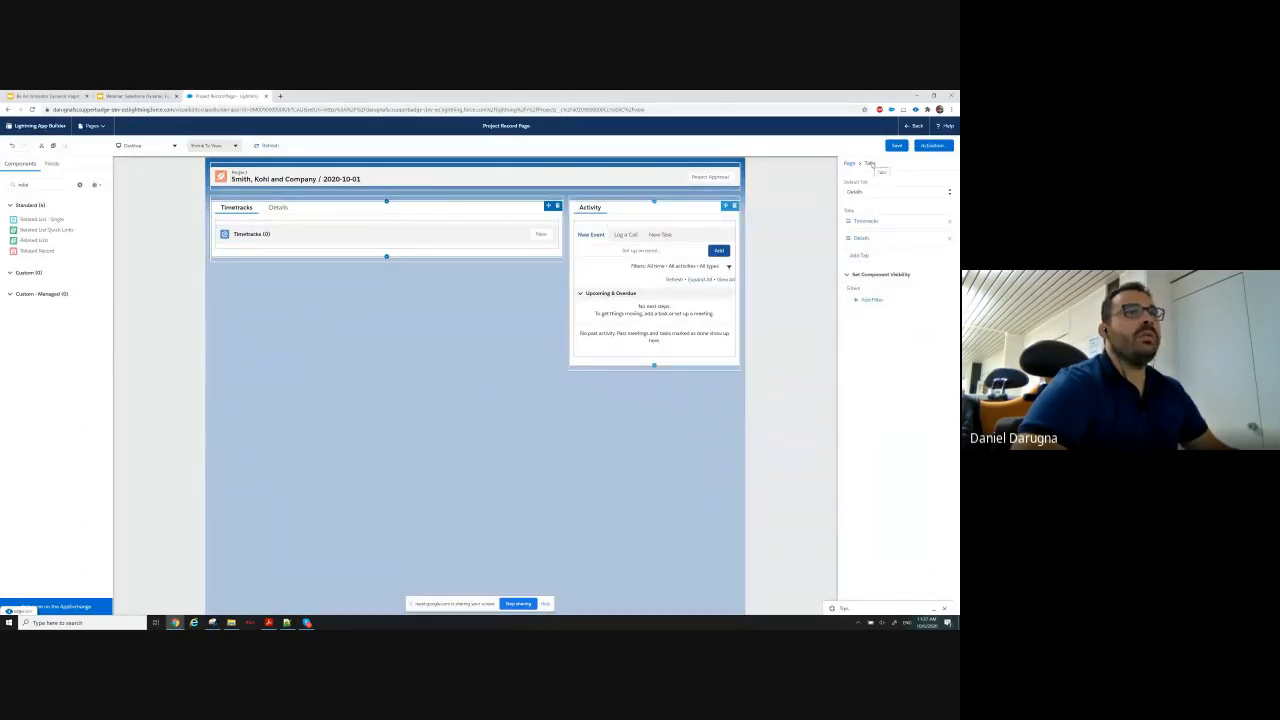
pyautogui.click(860, 256)
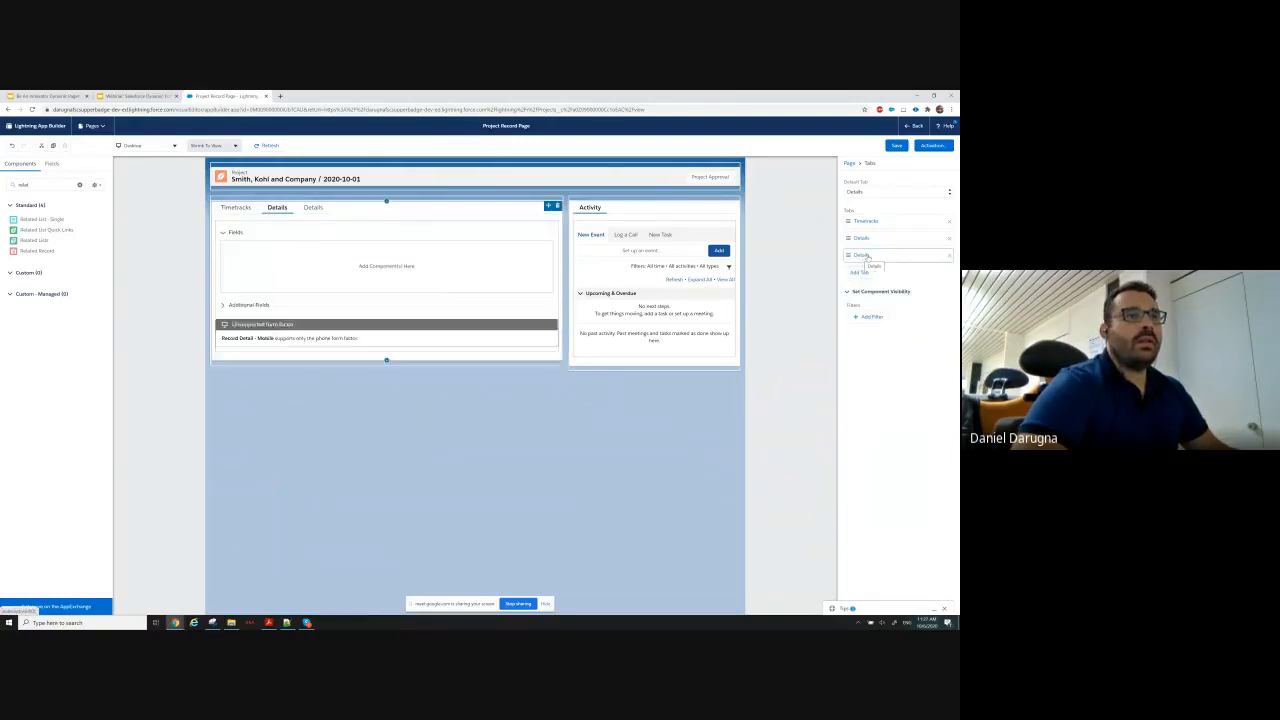
pyautogui.click(765, 265)
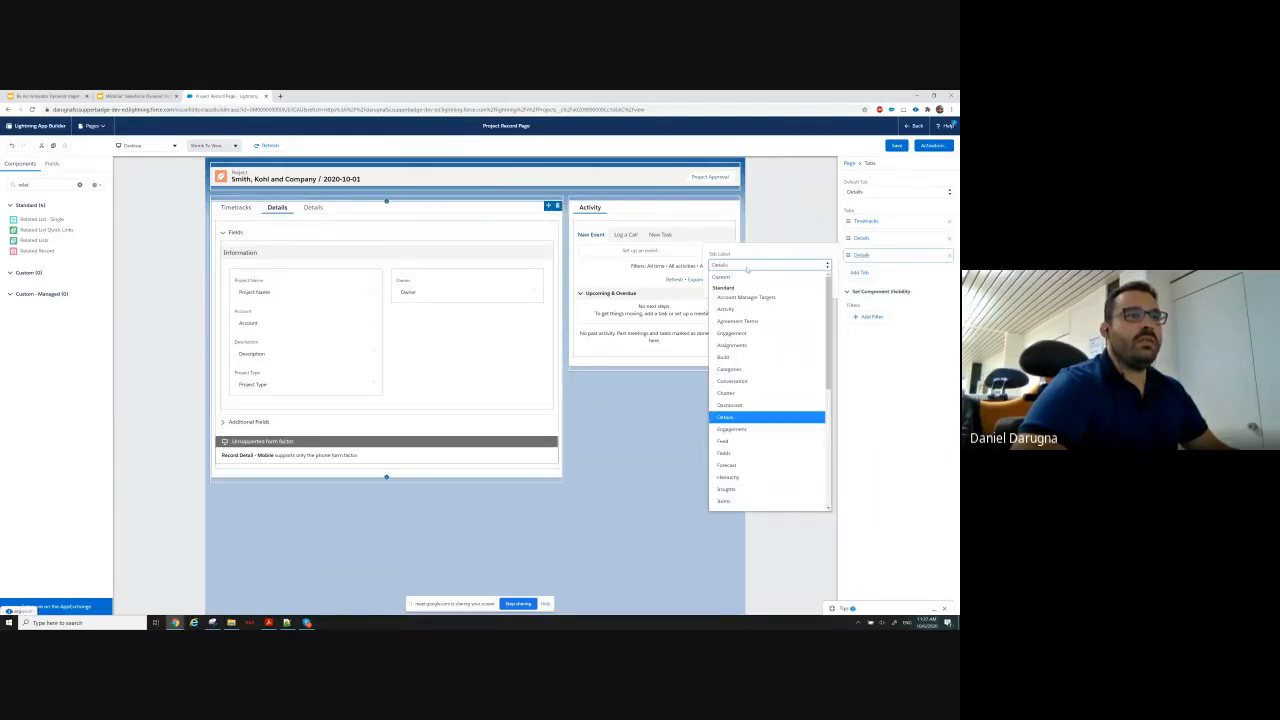
pyautogui.click(722, 276)
pyautogui.write('Project Summar')
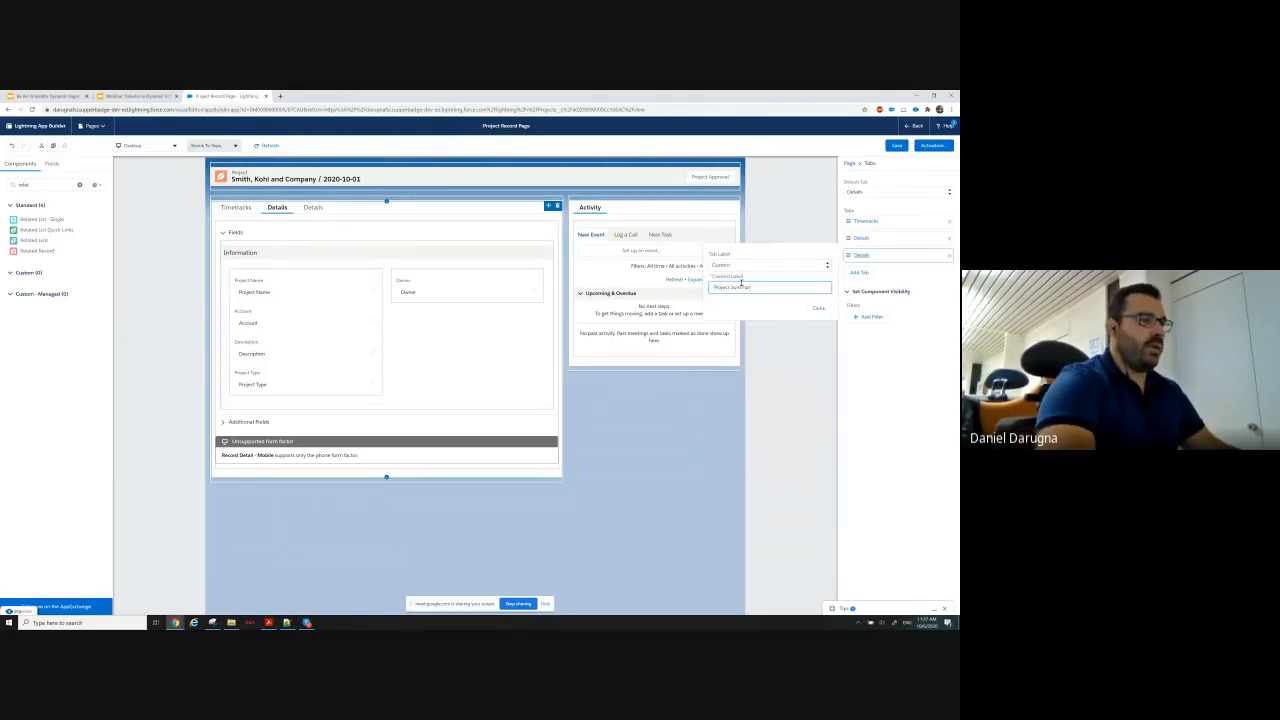
pyautogui.write('y')
pyautogui.click(819, 309)
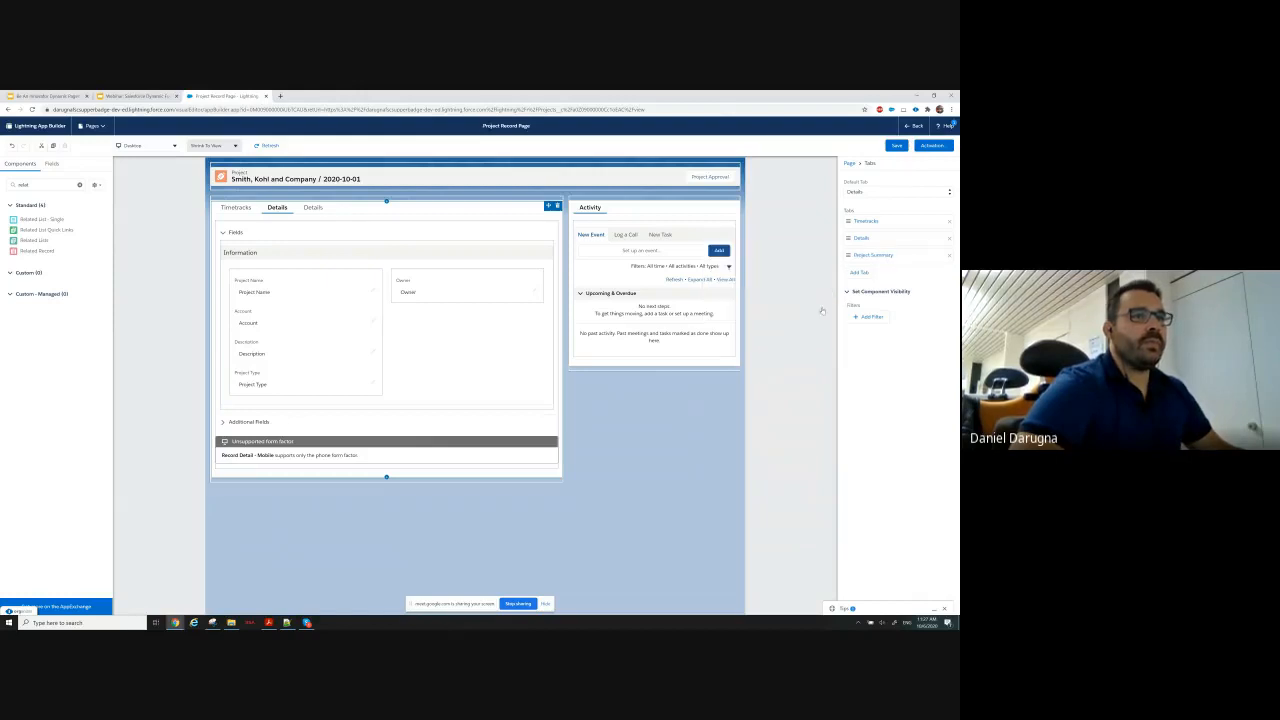
# Place an Accordion component in the empty Project Summary tab.
pyautogui.click(327, 208)
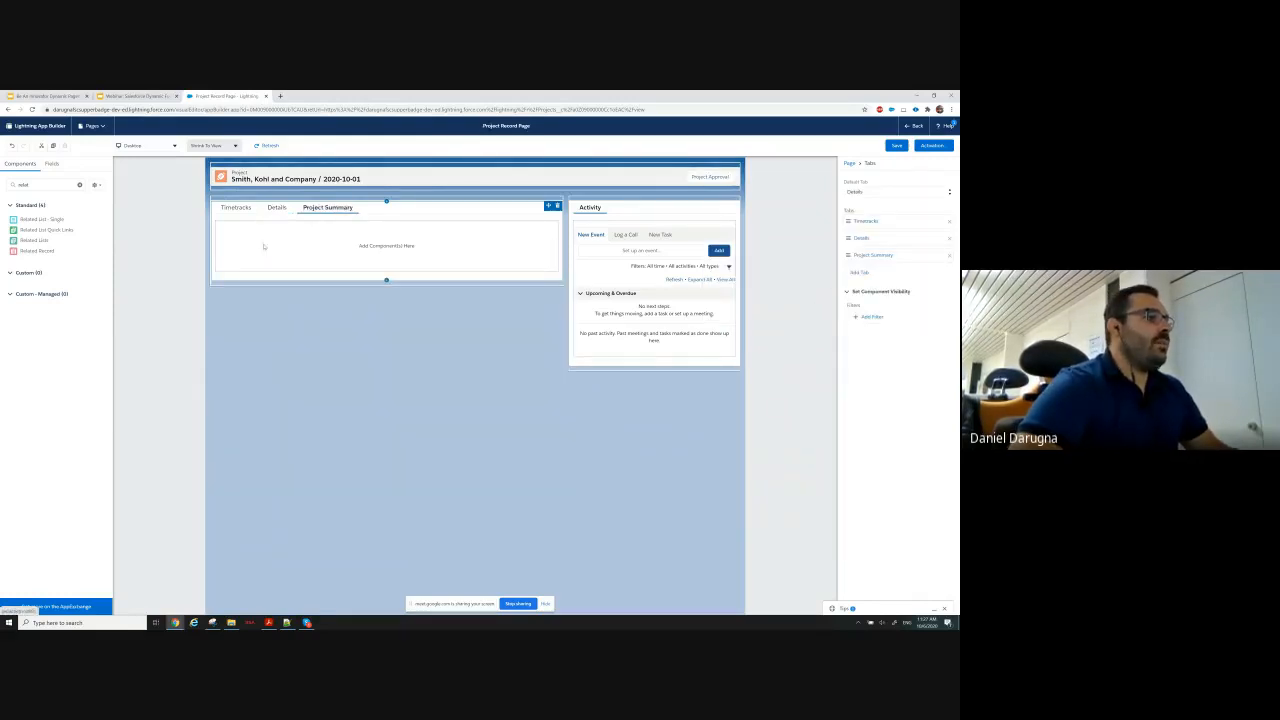
pyautogui.click(79, 184)
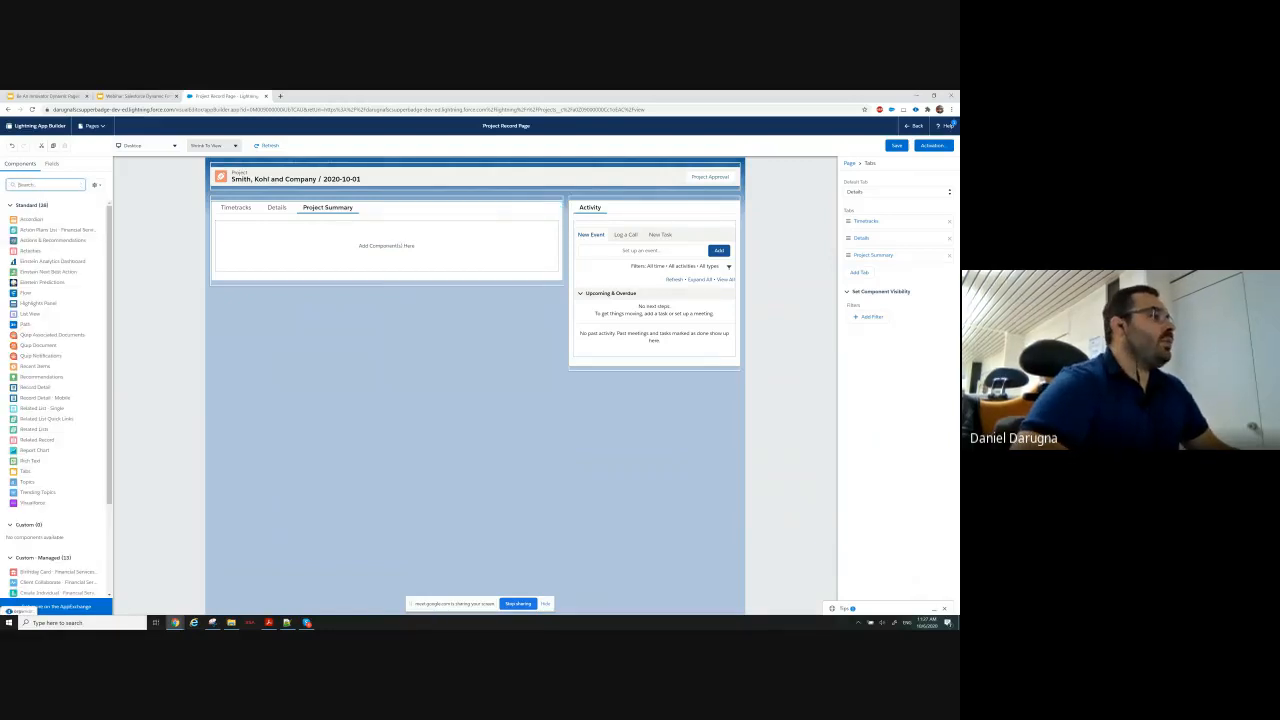
pyautogui.moveTo(28, 222); pyautogui.dragTo(307, 243)
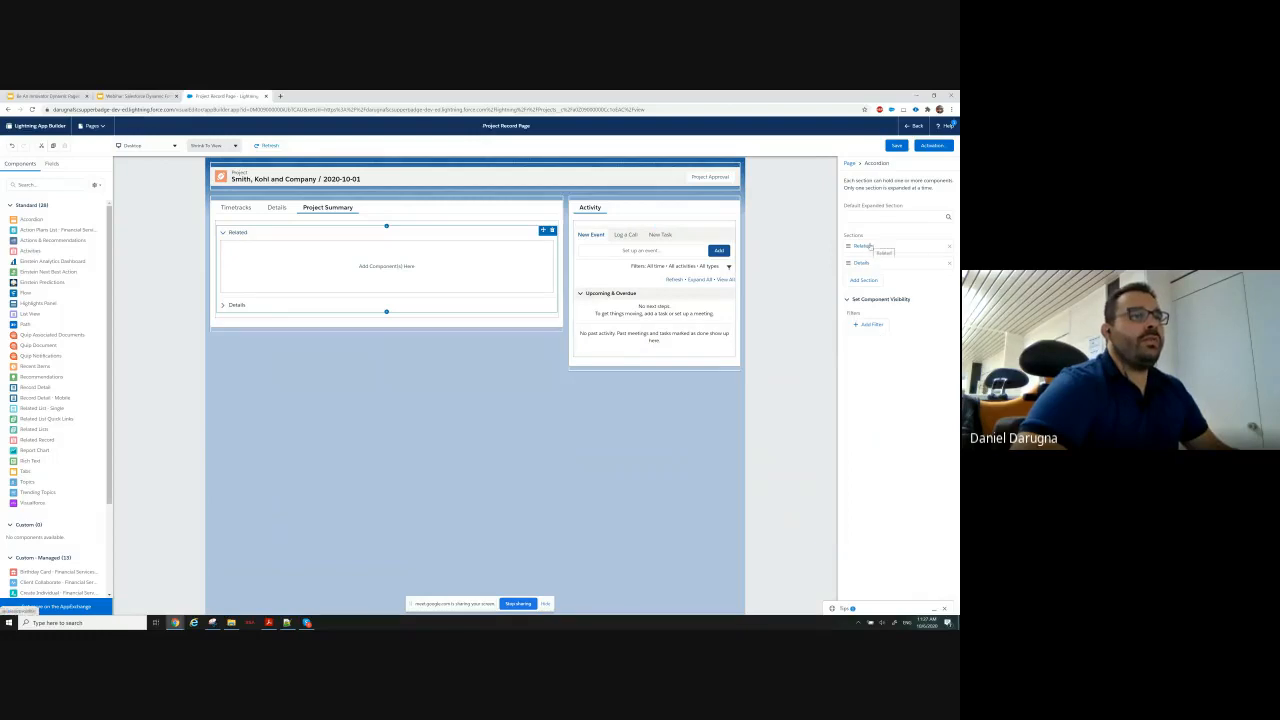
# Check the Project Summary requirements in Google Slides and rename the accordion's Related section with the custom label Budget.
pyautogui.click(135, 96)
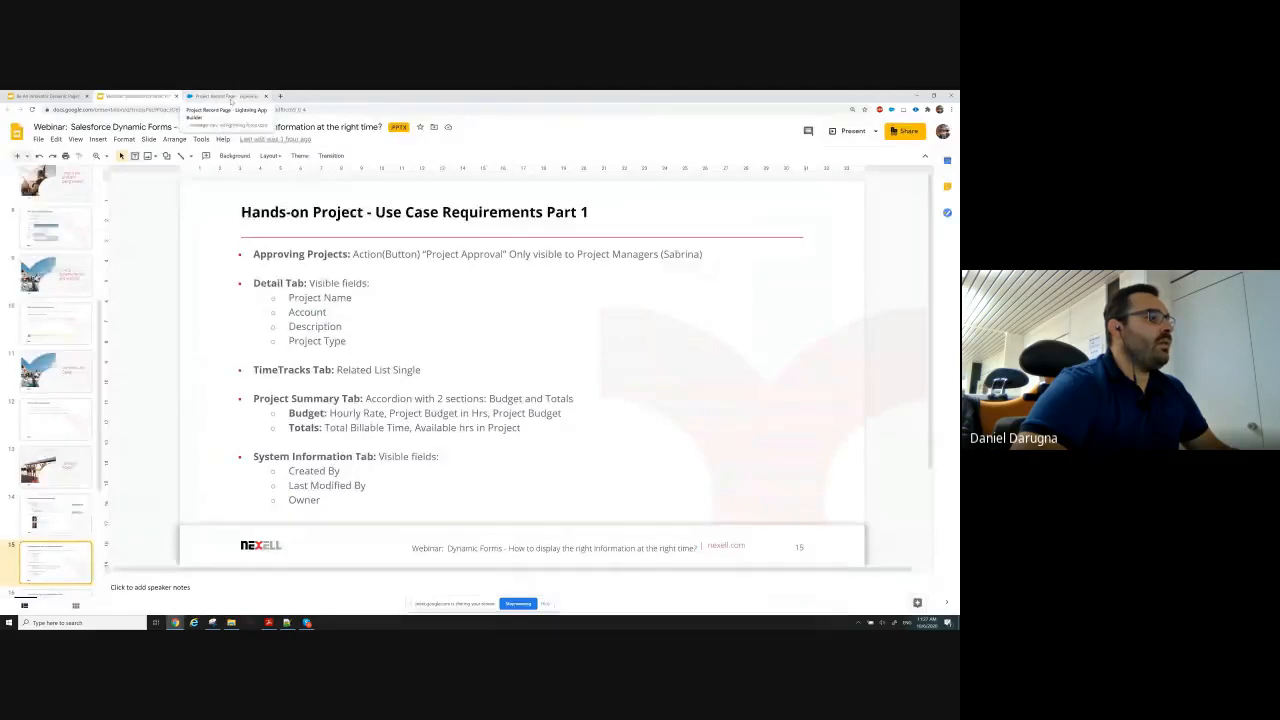
pyautogui.click(229, 96)
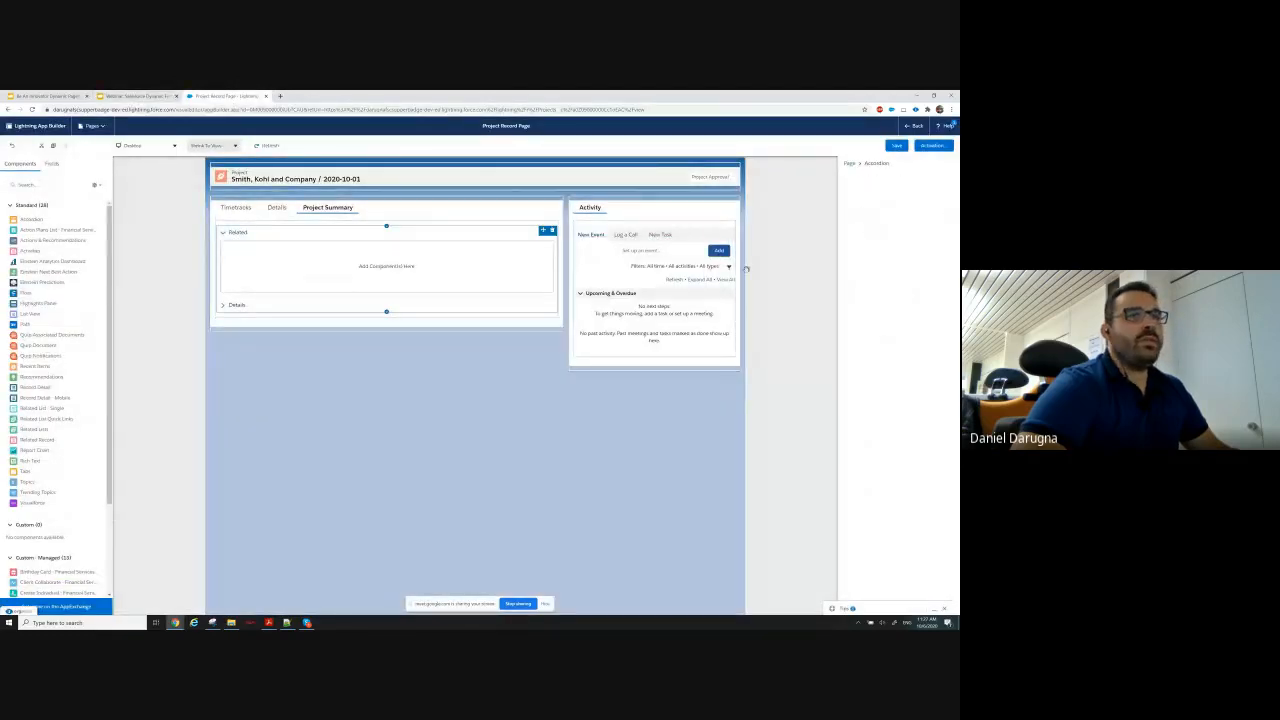
pyautogui.click(873, 247)
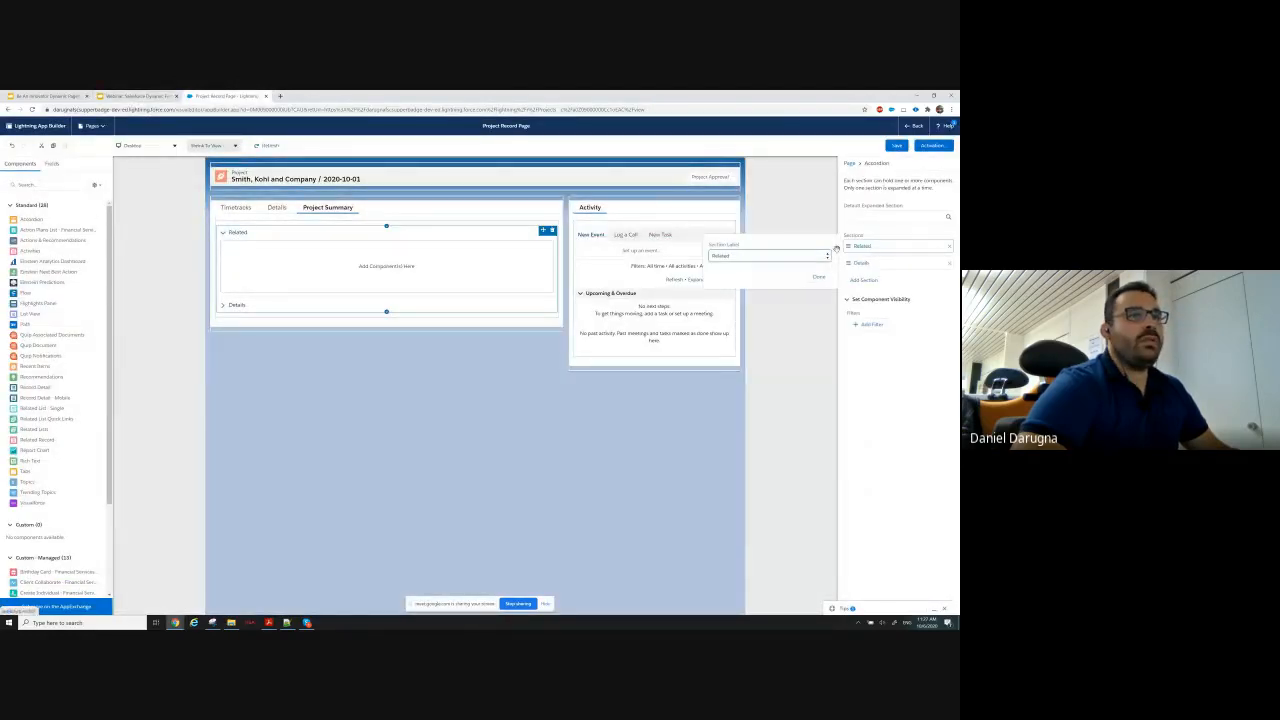
pyautogui.click(758, 257)
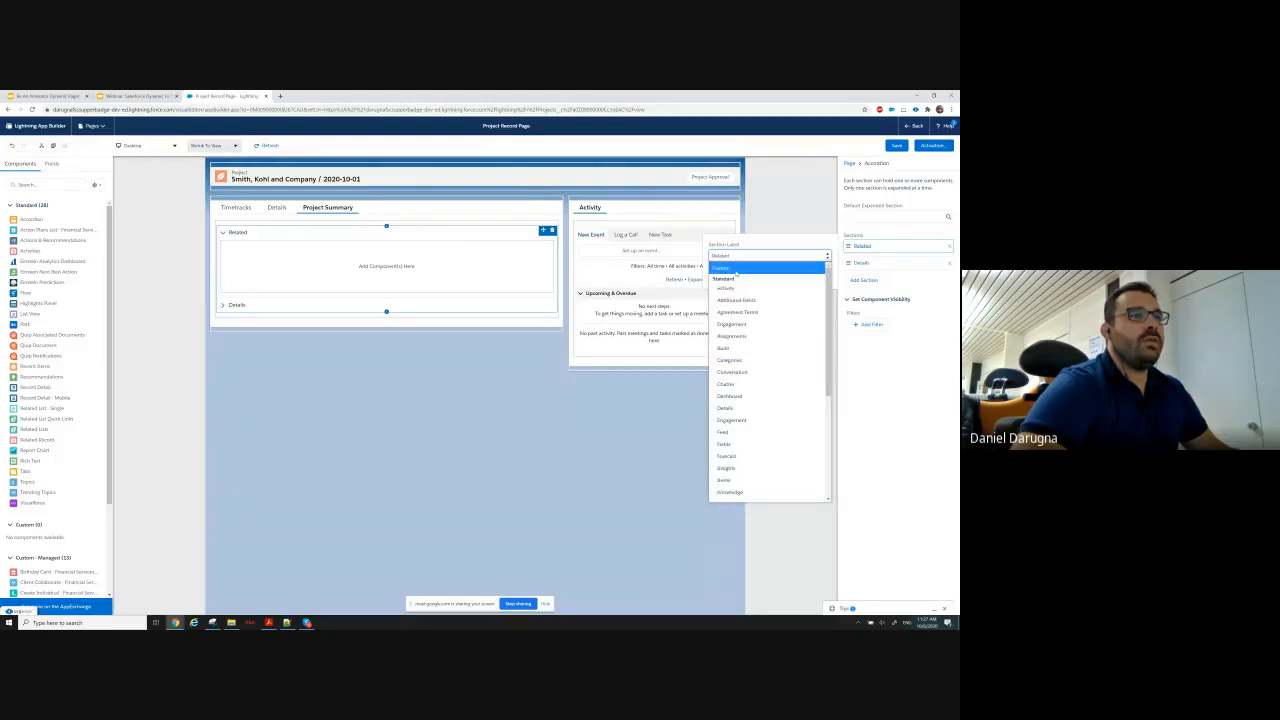
pyautogui.click(722, 268)
pyautogui.write('Budget')
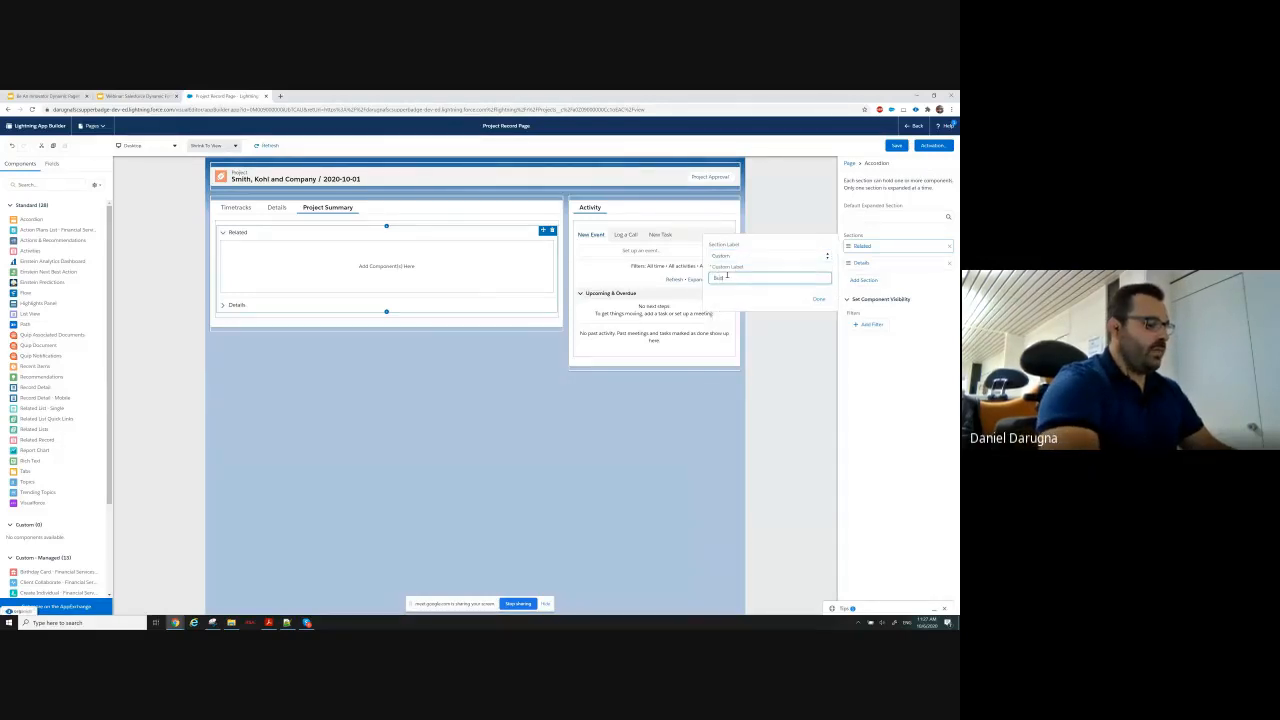
pyautogui.click(820, 300)
# Rename the accordion's Details section with the custom label Totals.
pyautogui.click(862, 262)
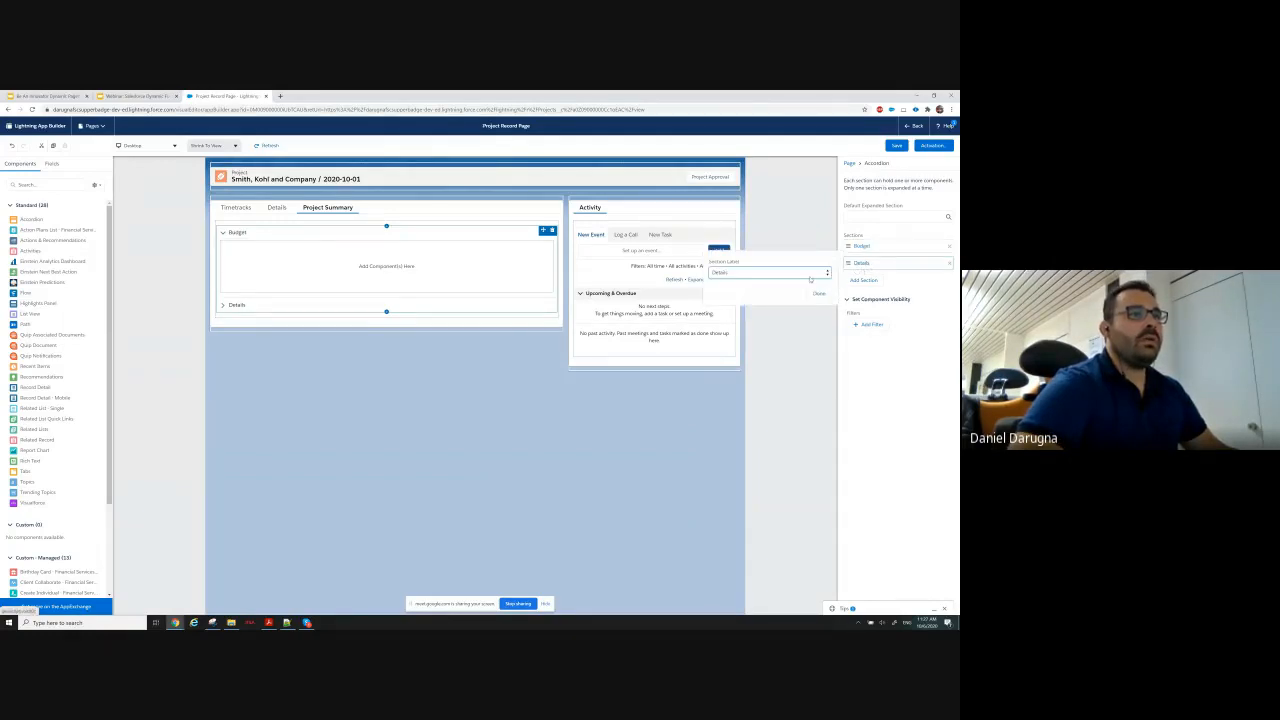
pyautogui.click(808, 274)
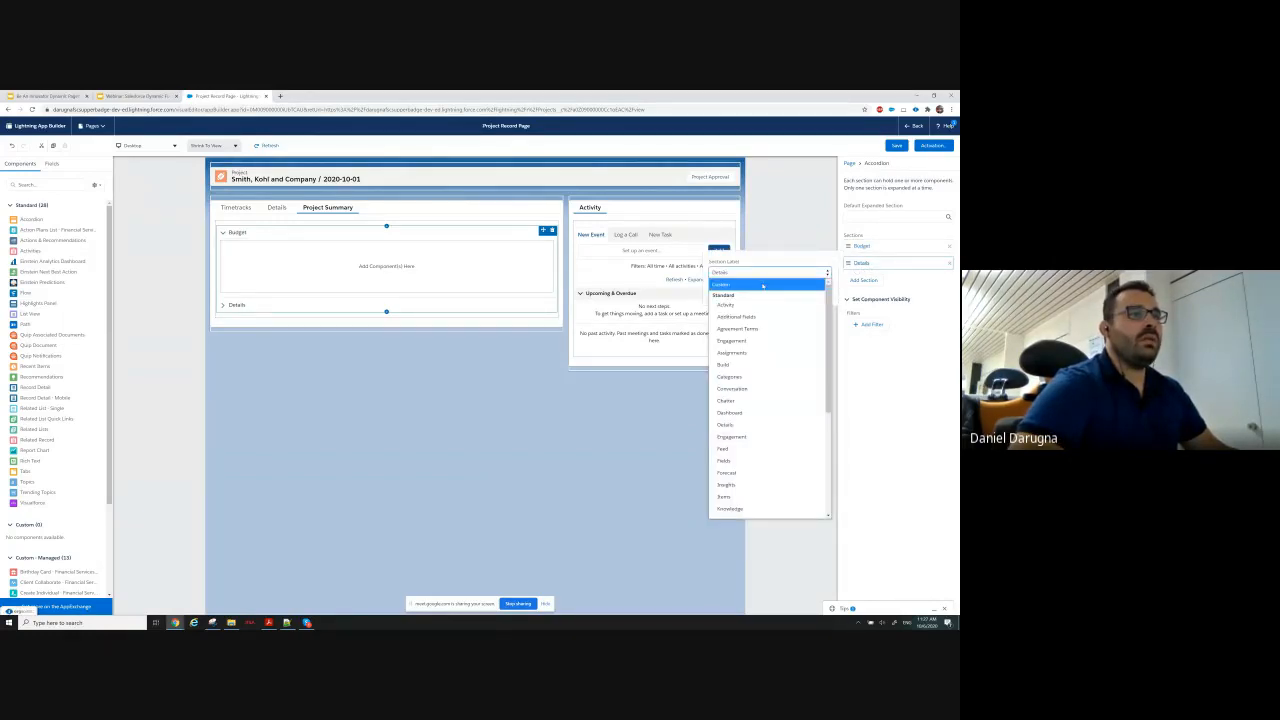
pyautogui.click(763, 285)
pyautogui.click(728, 292)
pyautogui.write('Tot')
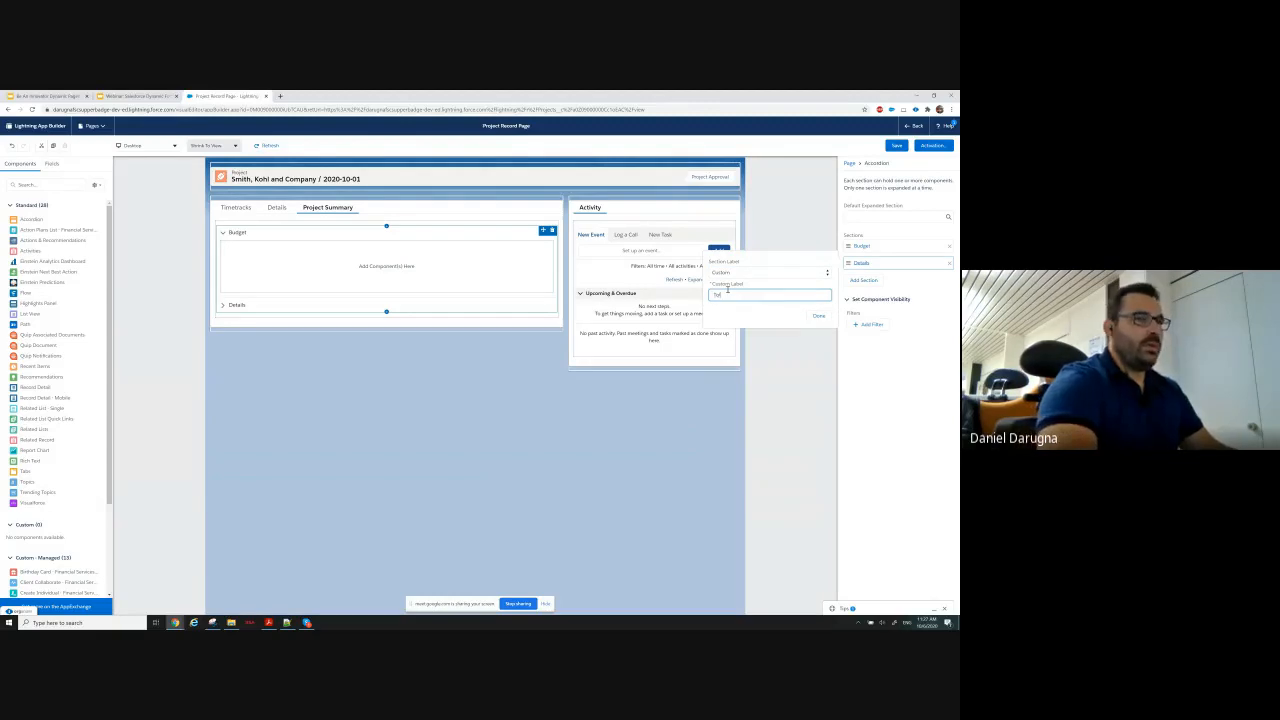
pyautogui.write('als')
pyautogui.click(818, 315)
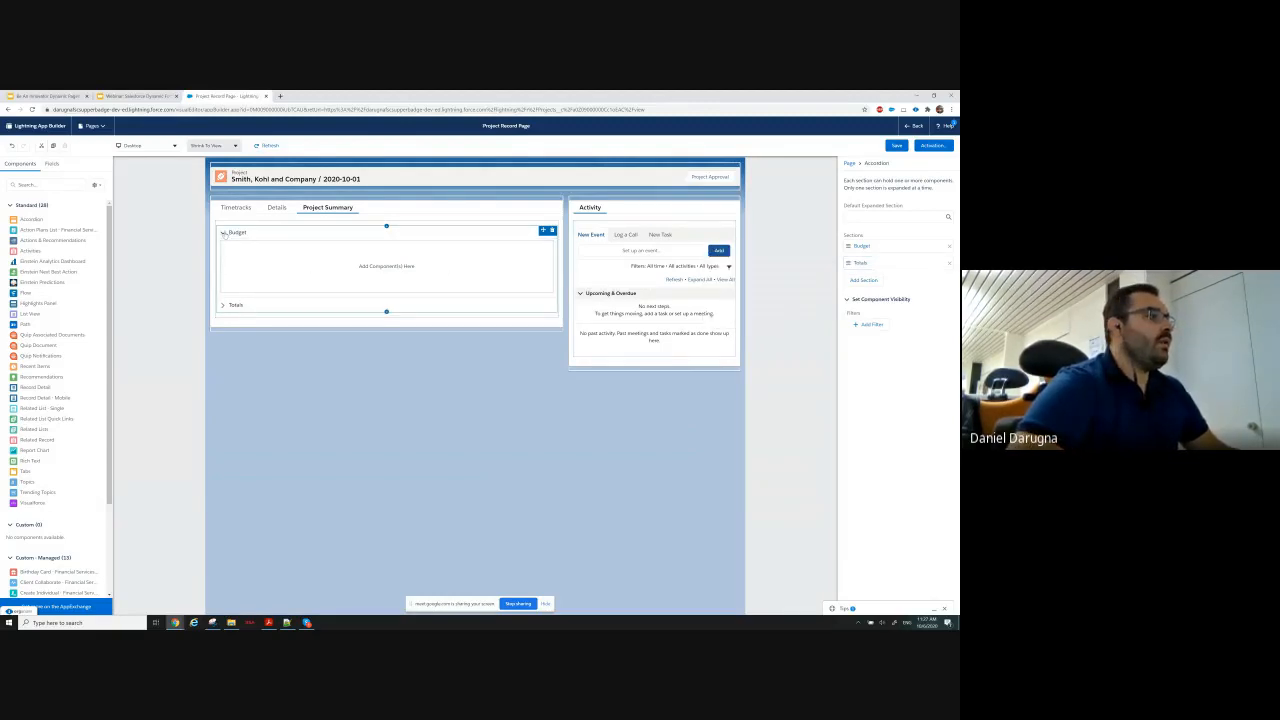
# Preview how the Budget and Totals sections expand and review their required fields on the requirements slide in Google Slides.
pyautogui.click(224, 305)
pyautogui.click(227, 234)
pyautogui.click(222, 305)
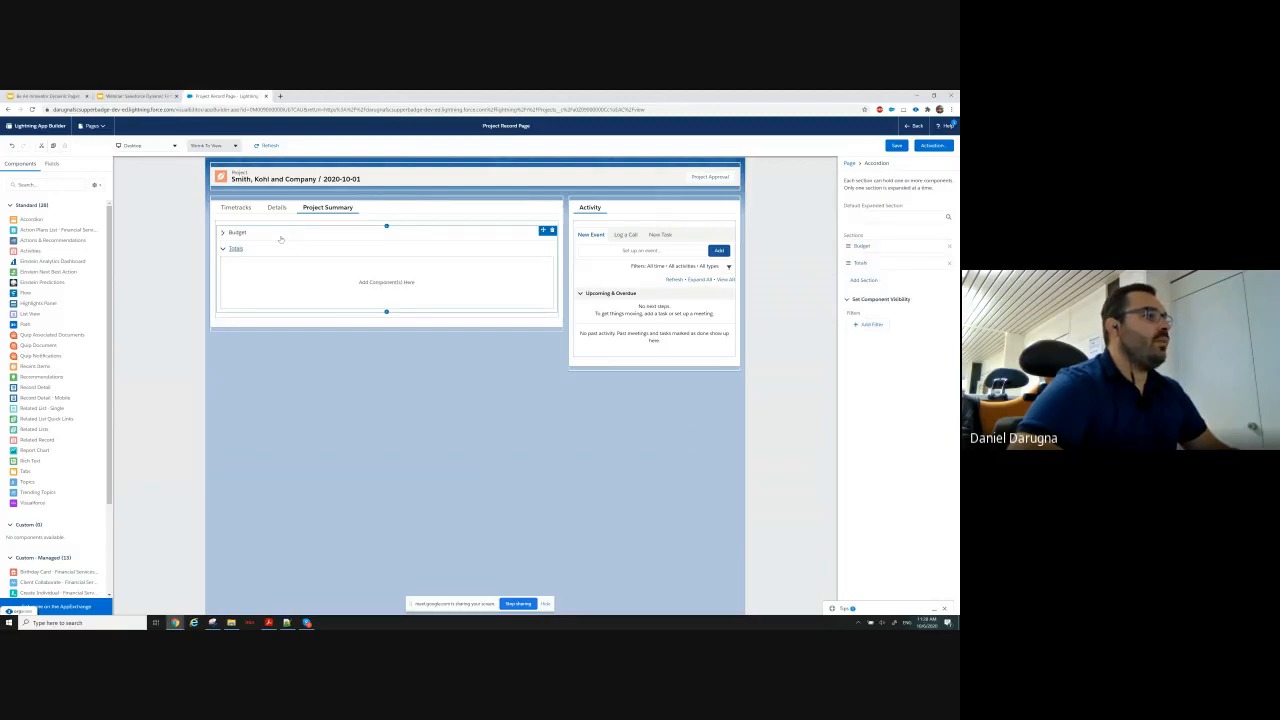
pyautogui.click(146, 96)
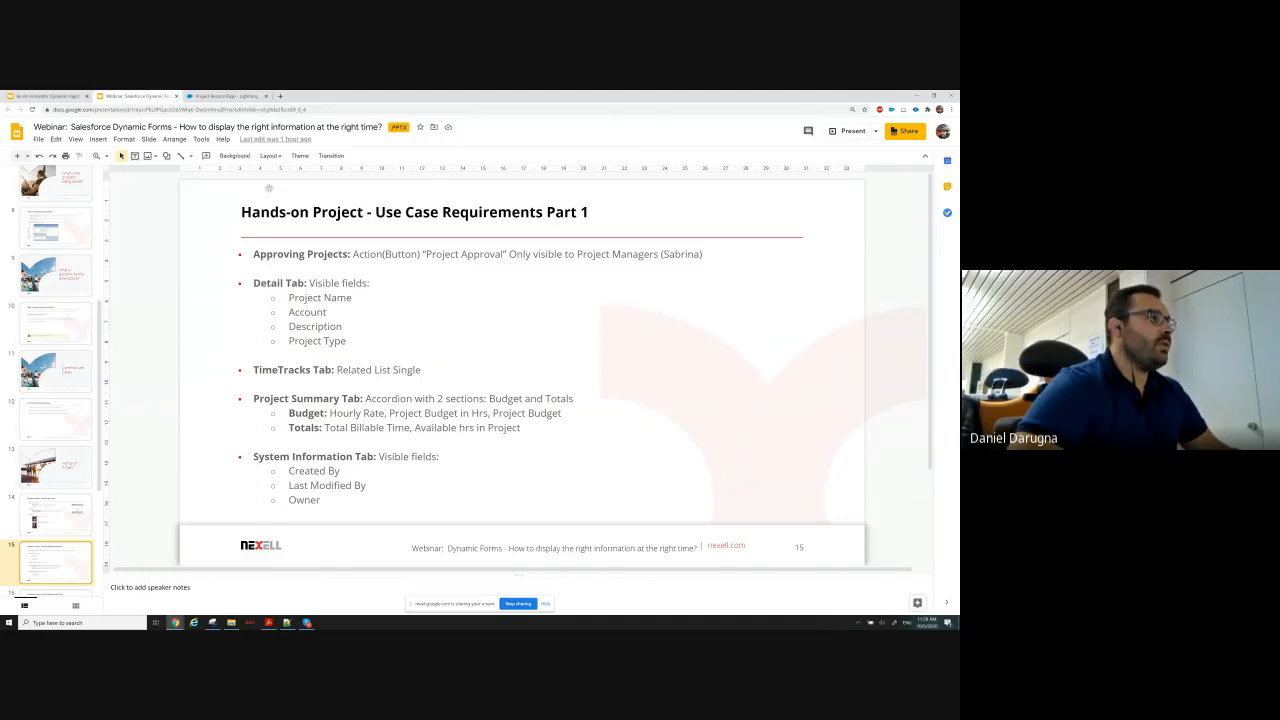
pyautogui.click(217, 96)
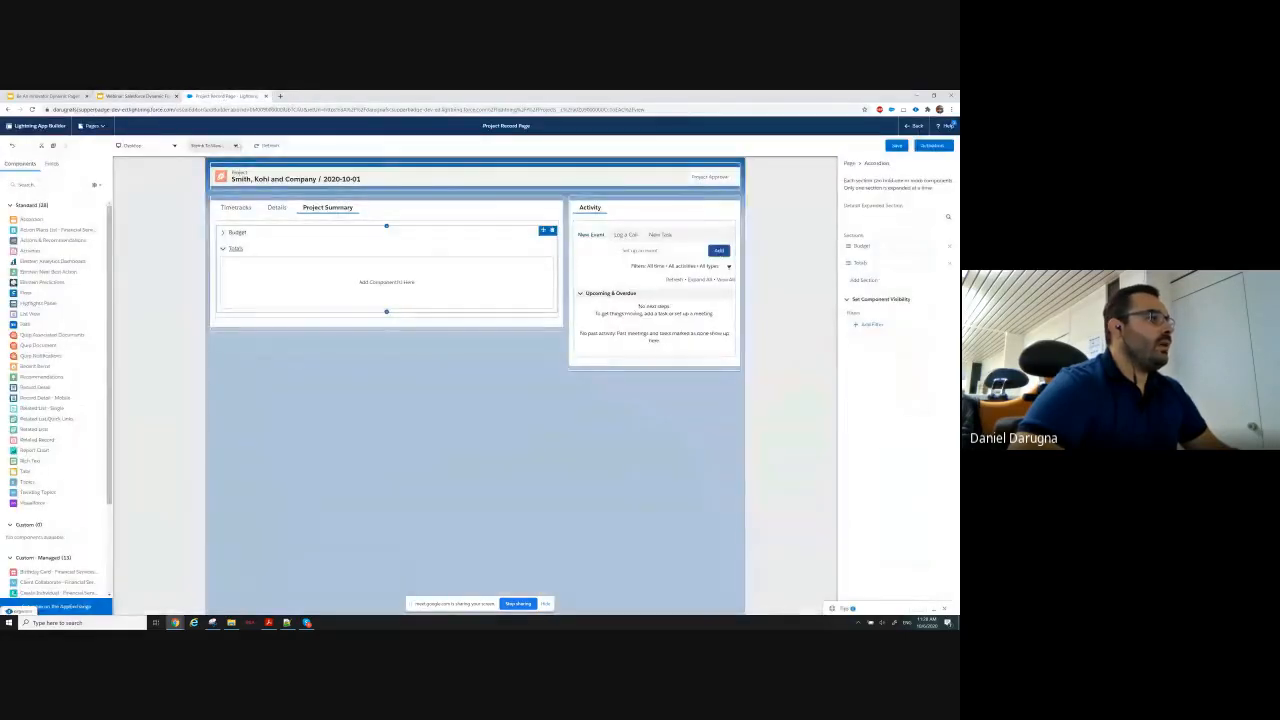
# Try to place the Account field directly in the Budget accordion section, and add a Field Section there instead.
pyautogui.click(225, 233)
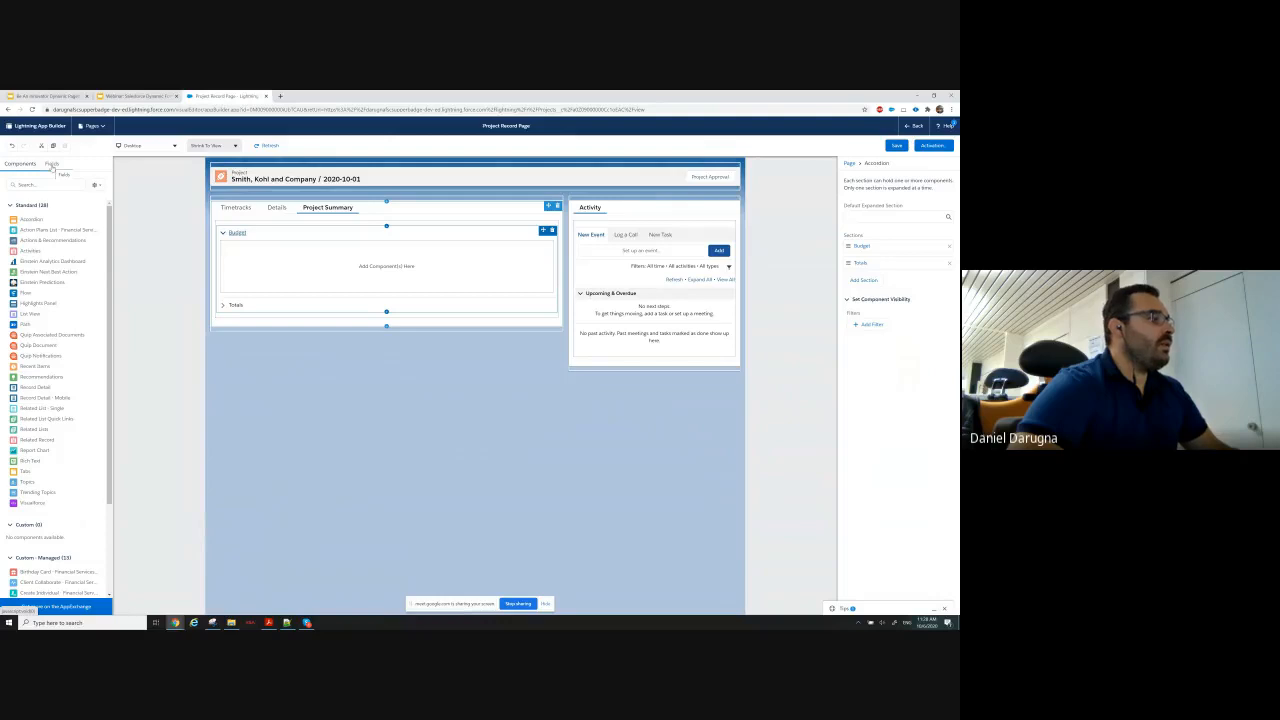
pyautogui.click(51, 165)
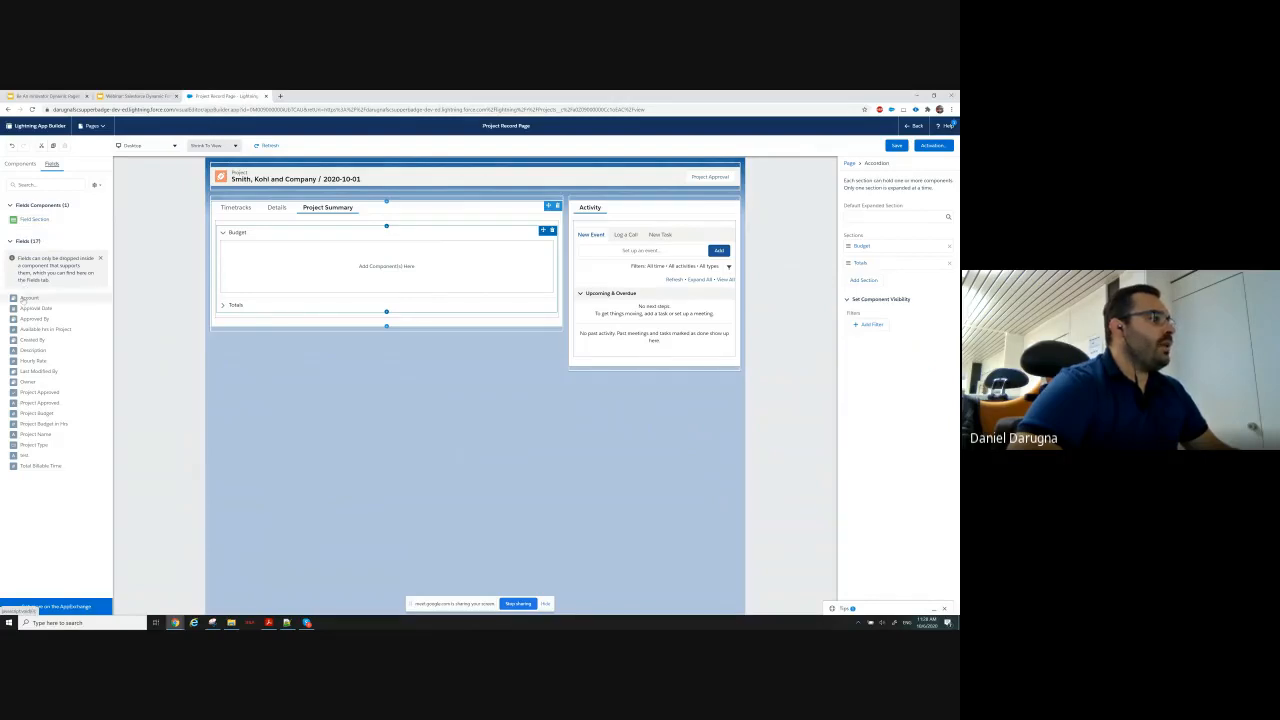
pyautogui.moveTo(28, 298); pyautogui.dragTo(314, 274)
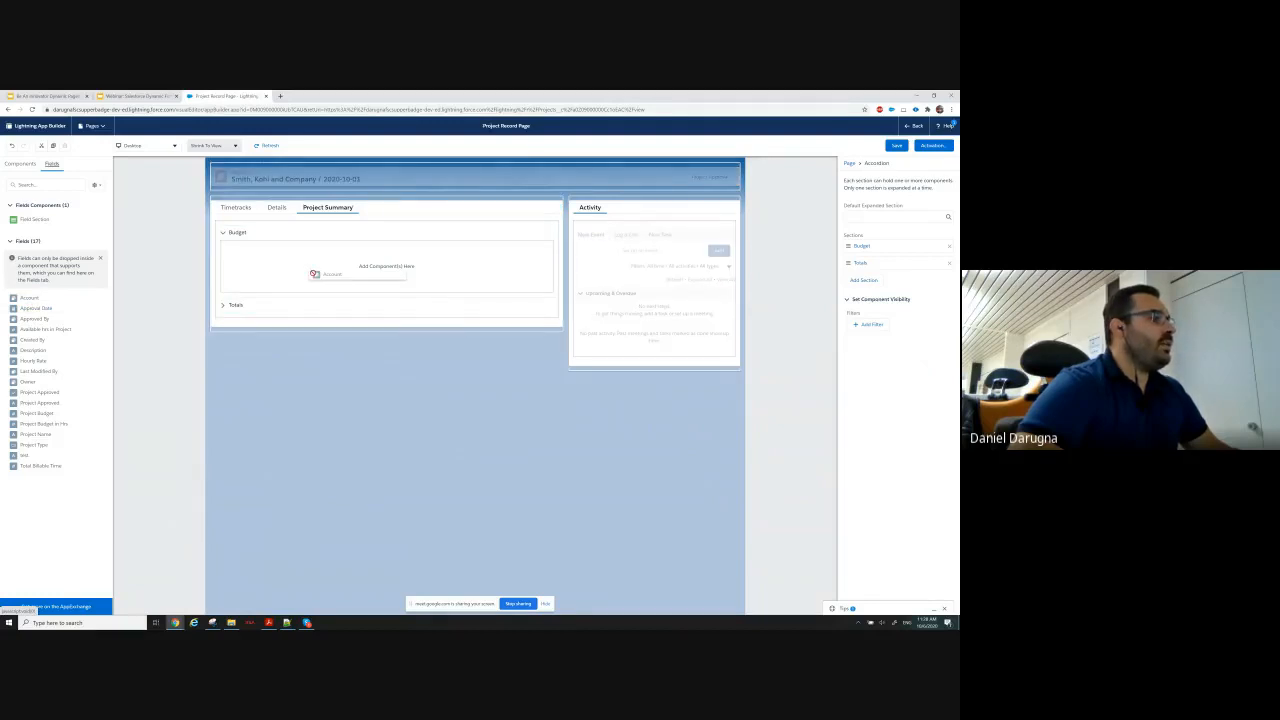
pyautogui.moveTo(314, 274); pyautogui.dragTo(35, 285)
pyautogui.moveTo(30, 222); pyautogui.dragTo(276, 264)
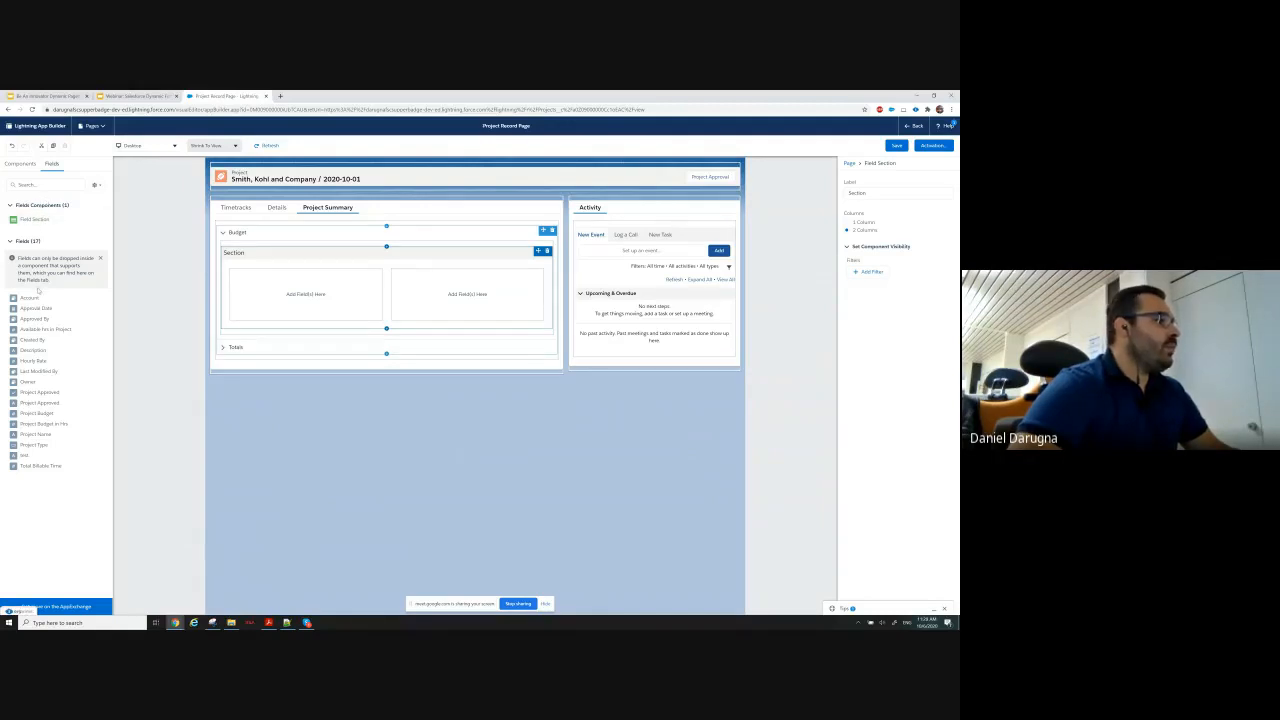
# Add Hourly Rate and Project Budget in Hrs to the Budget field section's first column and Project Budget to its second.
pyautogui.moveTo(37, 361); pyautogui.dragTo(272, 279)
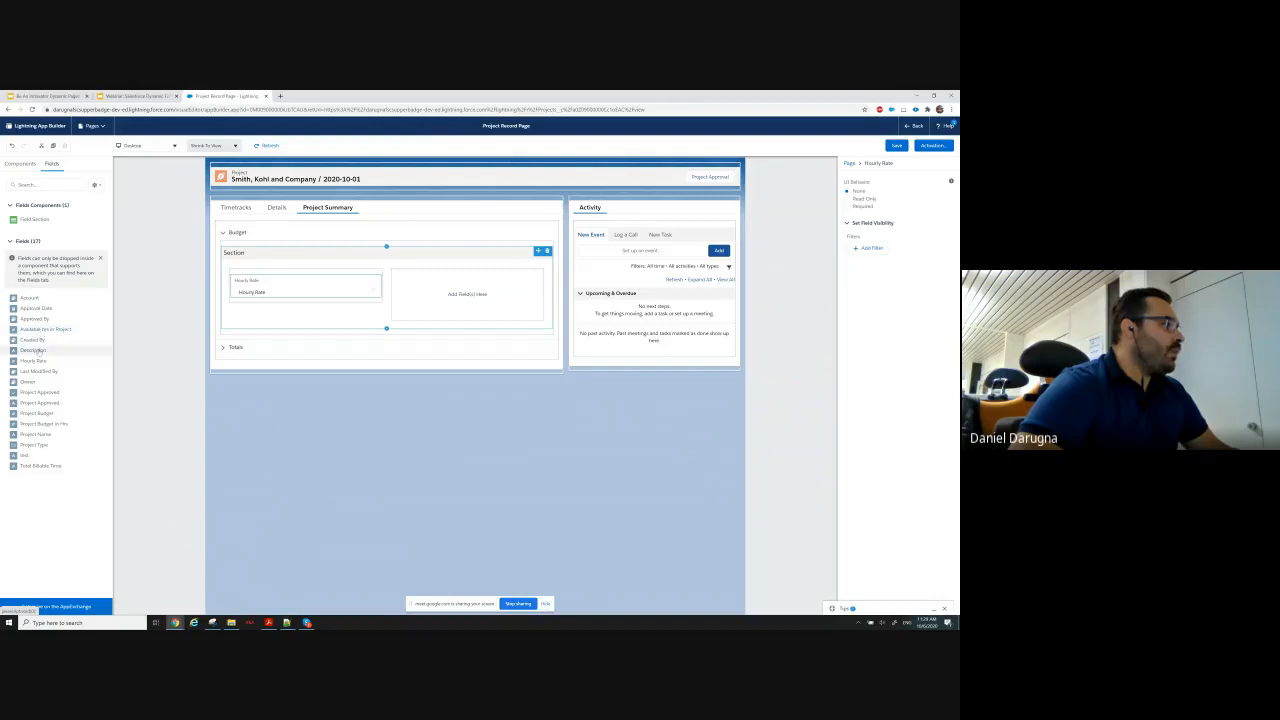
pyautogui.moveTo(37, 425); pyautogui.dragTo(276, 306)
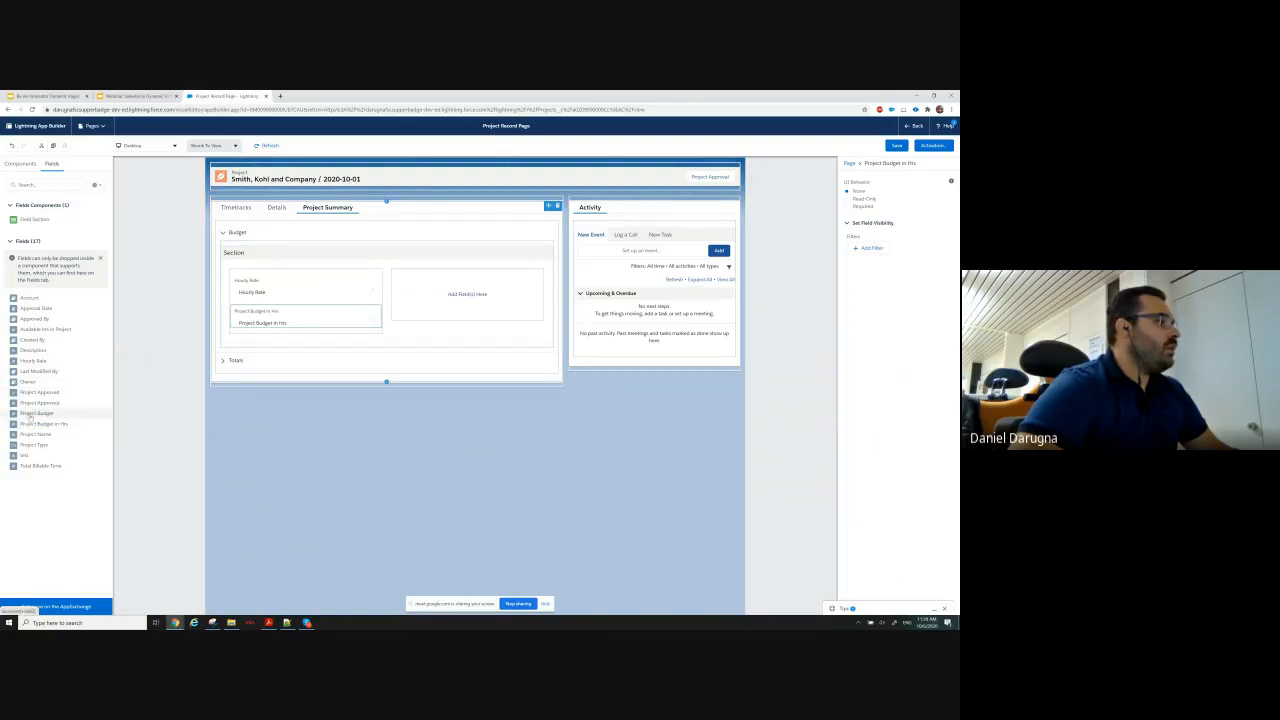
pyautogui.moveTo(35, 413); pyautogui.dragTo(458, 280)
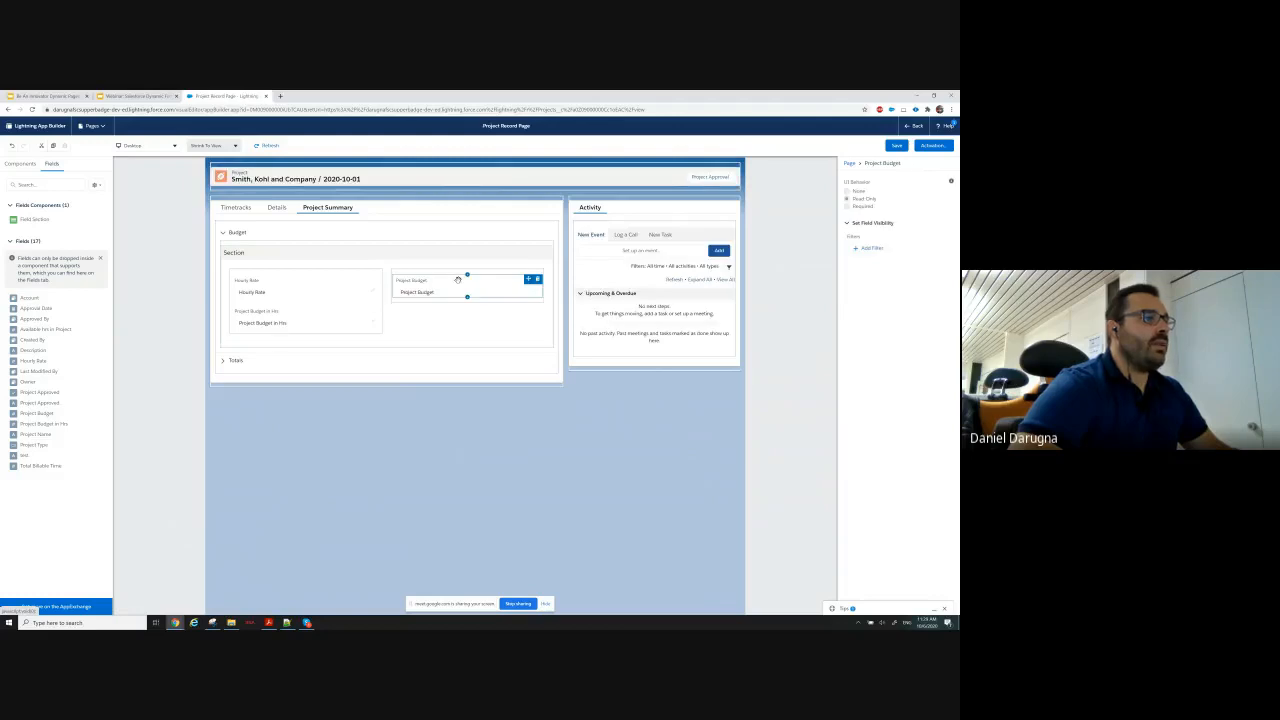
# Expand the Totals accordion section and add a Field Section inside it.
pyautogui.click(224, 362)
pyautogui.click(223, 360)
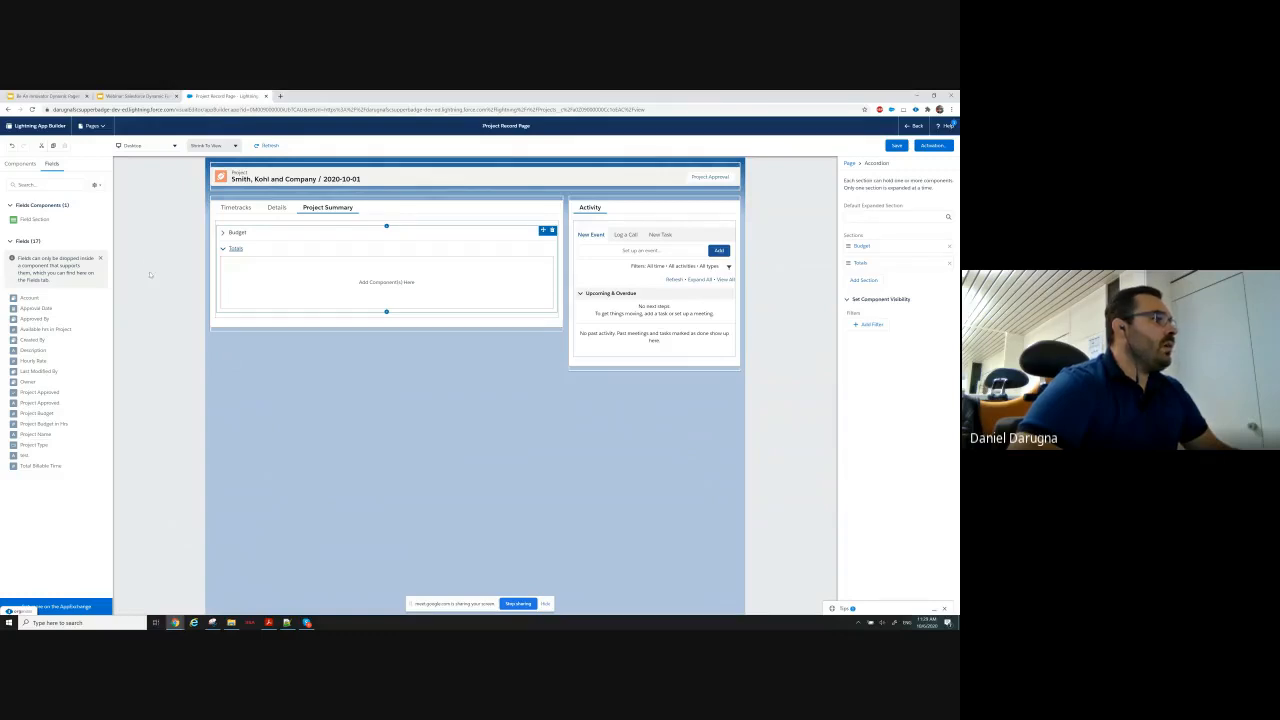
pyautogui.moveTo(30, 220); pyautogui.dragTo(289, 279)
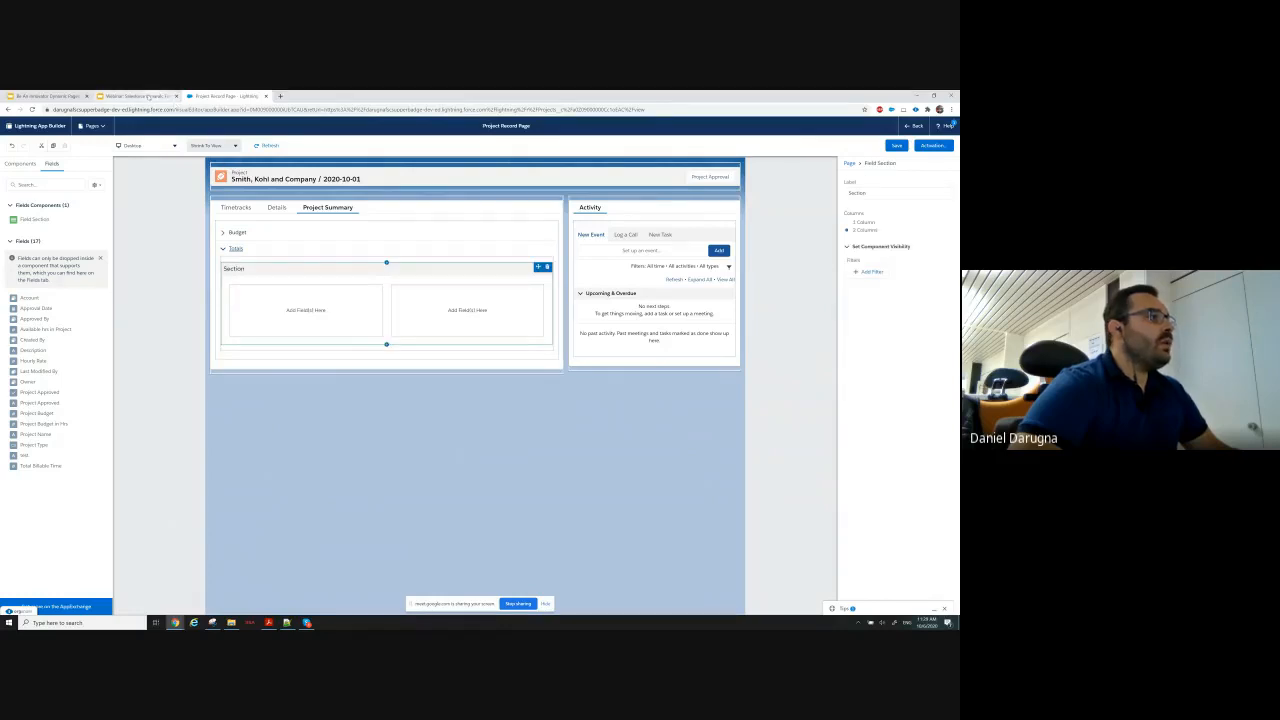
# Check the Totals requirements in Google Slides and add Total Billable Time to the field section's first column and Available hrs in Project to its second.
pyautogui.click(140, 96)
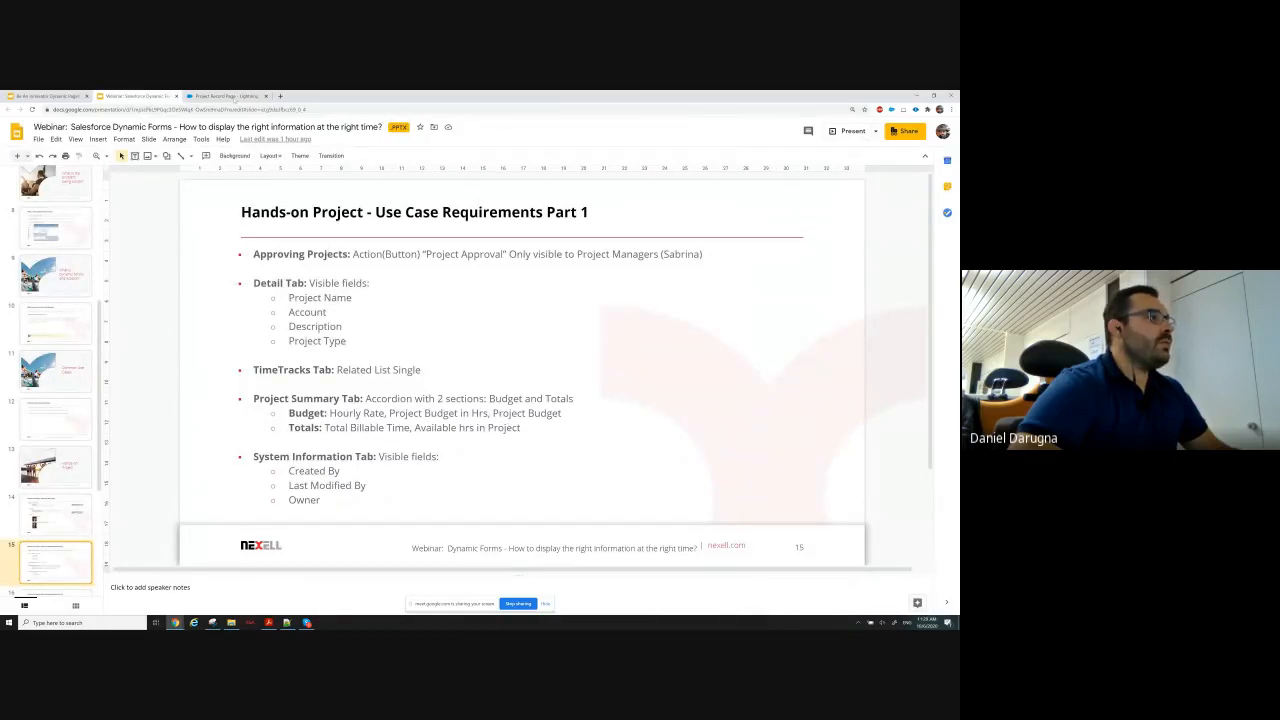
pyautogui.click(230, 96)
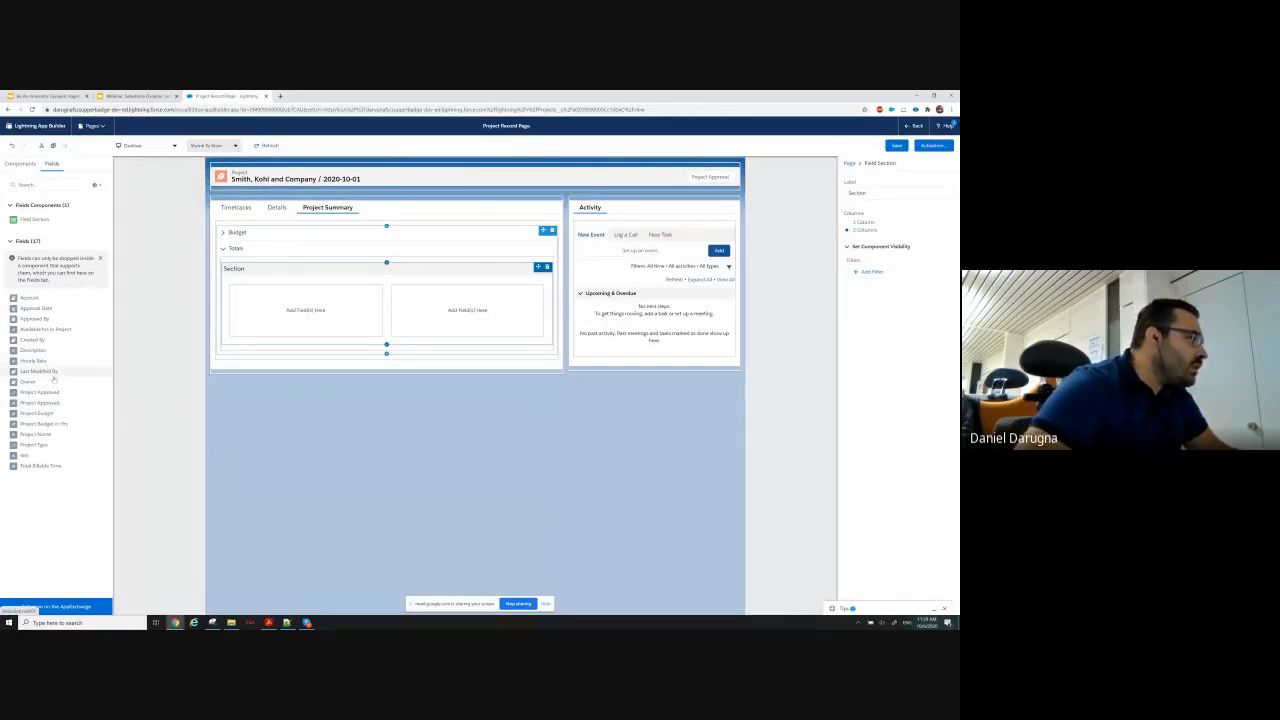
pyautogui.moveTo(299, 324)
pyautogui.mouseDown()
pyautogui.moveTo(326, 297)
pyautogui.moveTo(305, 312)
pyautogui.mouseUp()
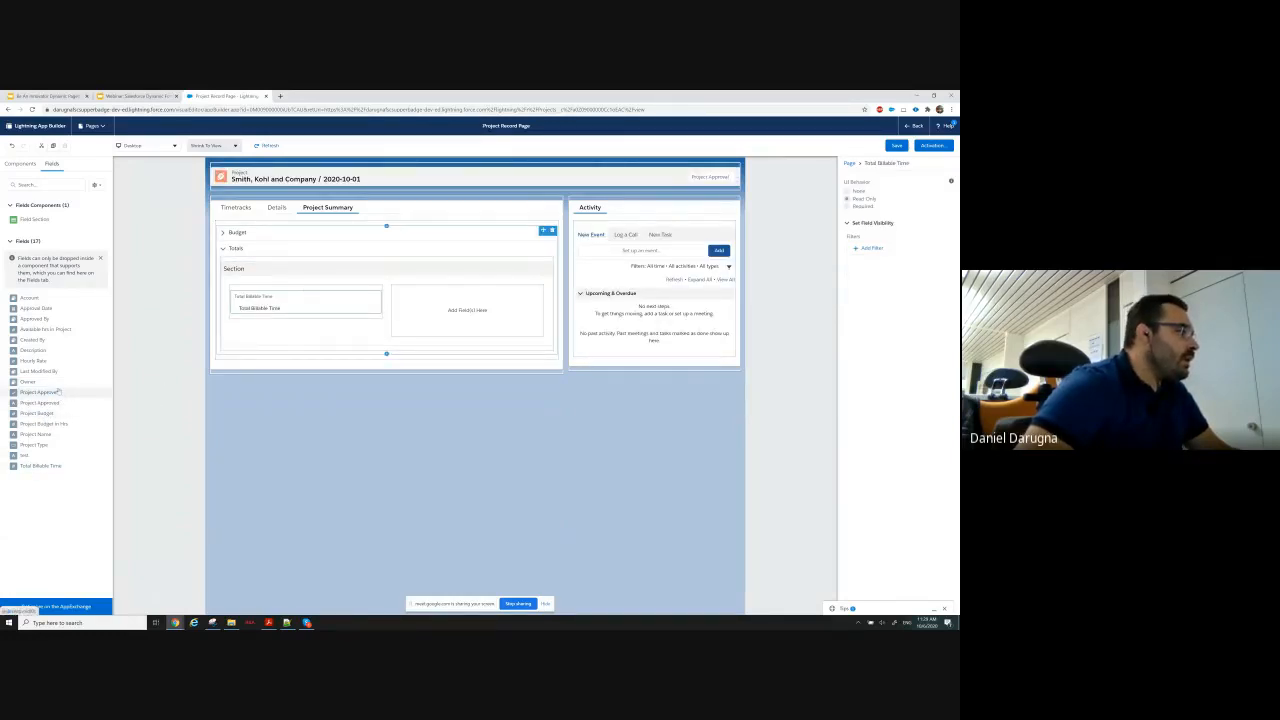
pyautogui.moveTo(45, 329); pyautogui.dragTo(453, 305)
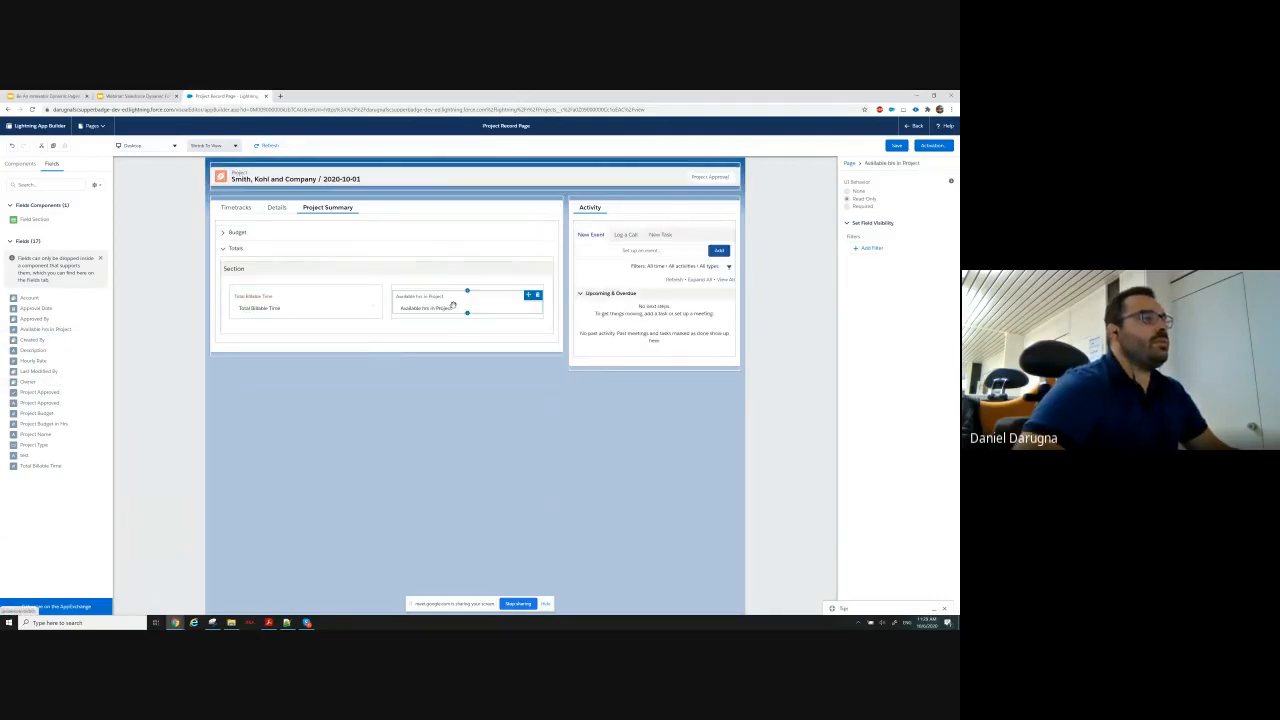
# Clear the label of the field section inside the Budget accordion section.
pyautogui.click(223, 235)
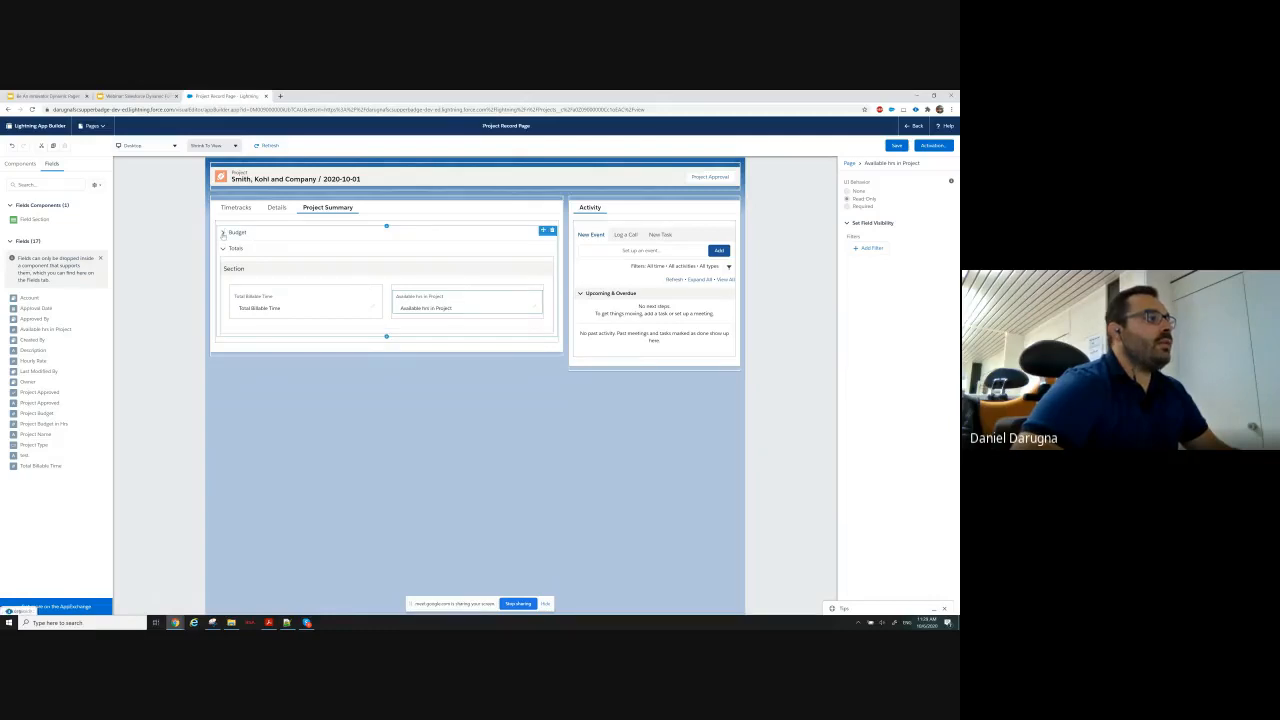
pyautogui.click(223, 233)
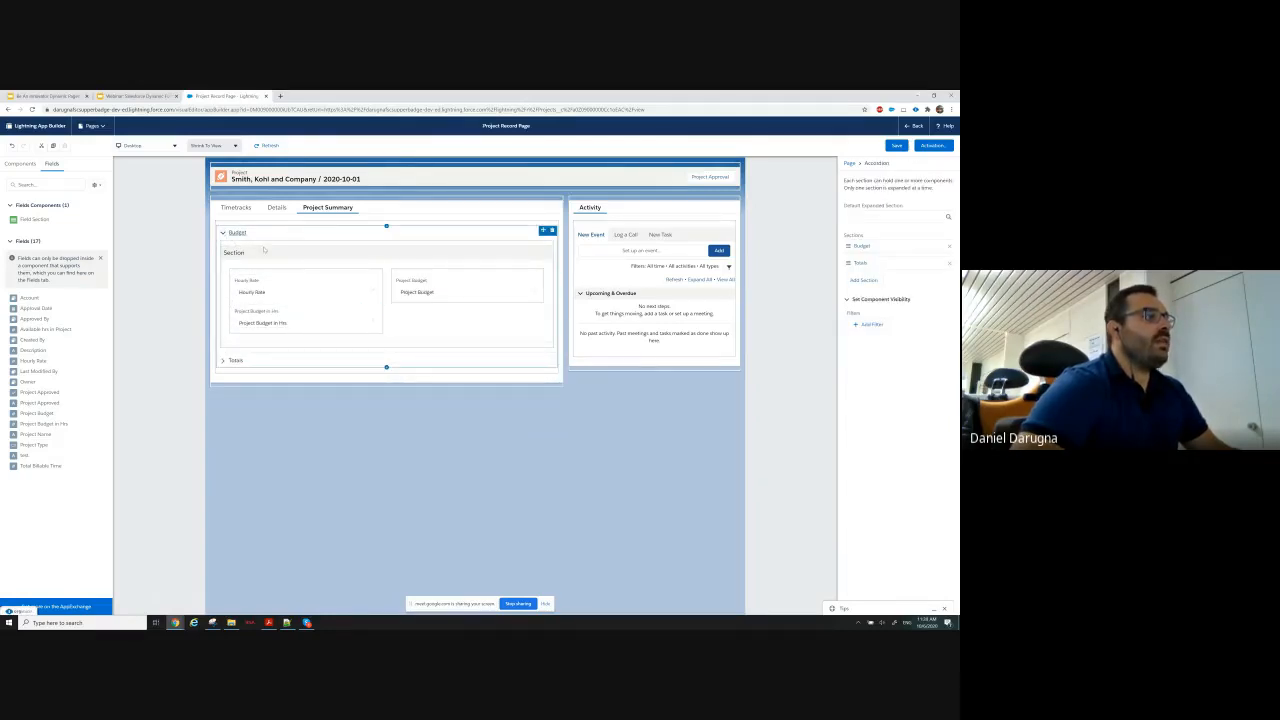
pyautogui.click(265, 251)
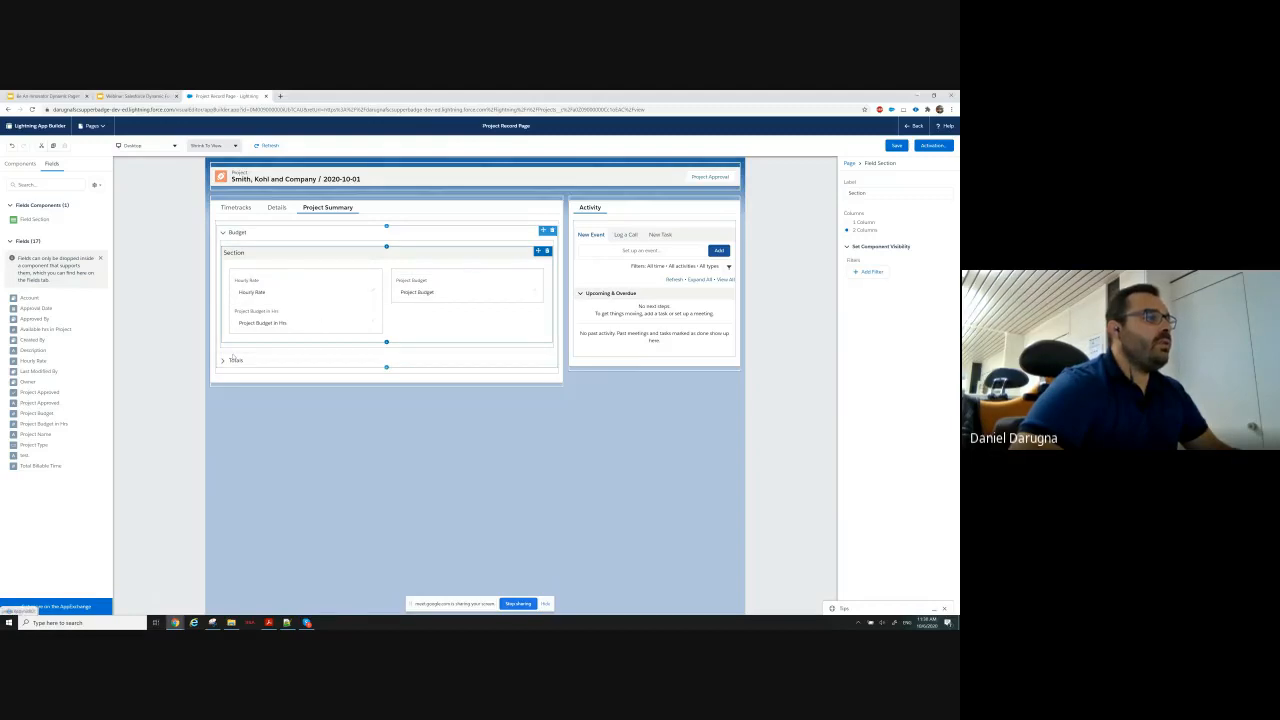
pyautogui.click(223, 361)
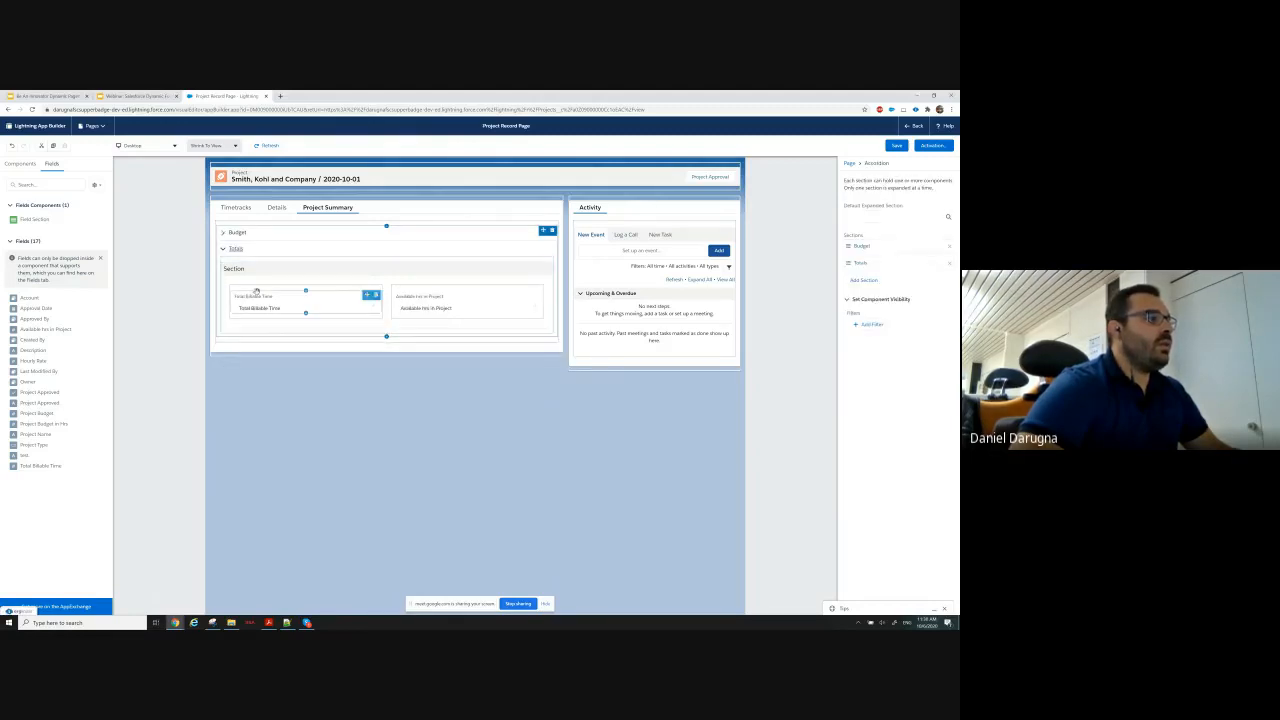
pyautogui.click(233, 278)
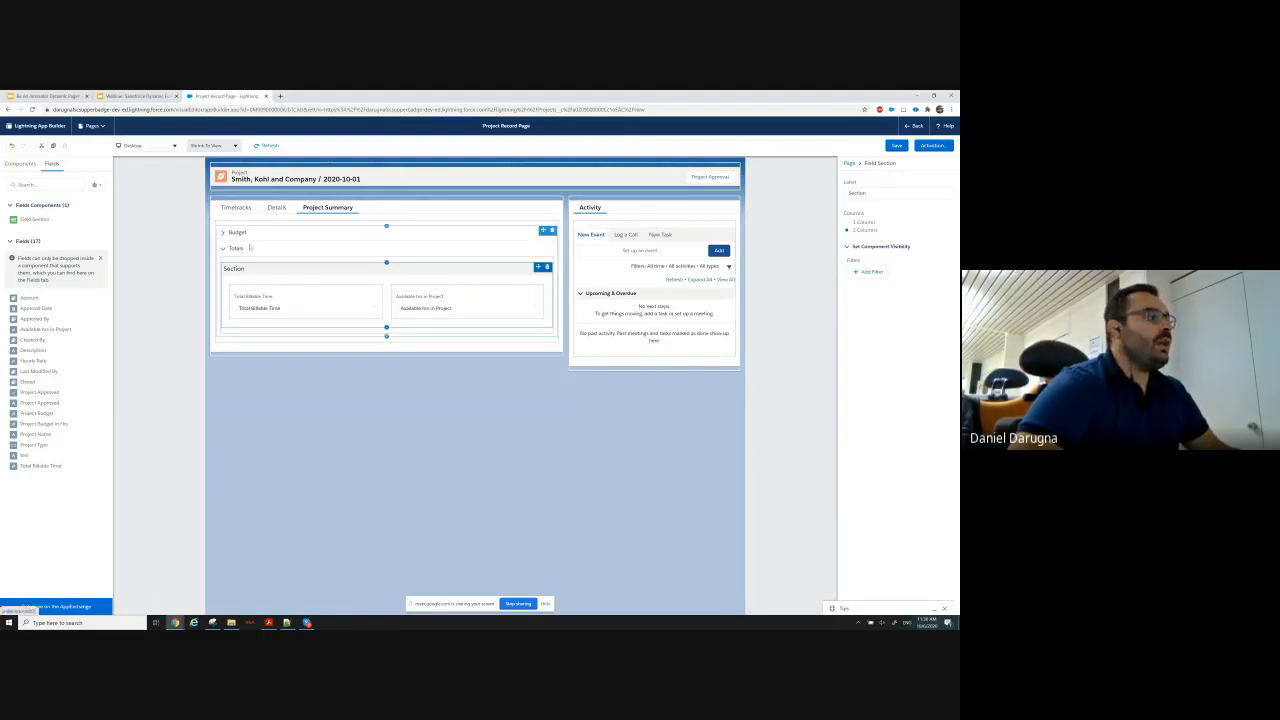
pyautogui.click(222, 233)
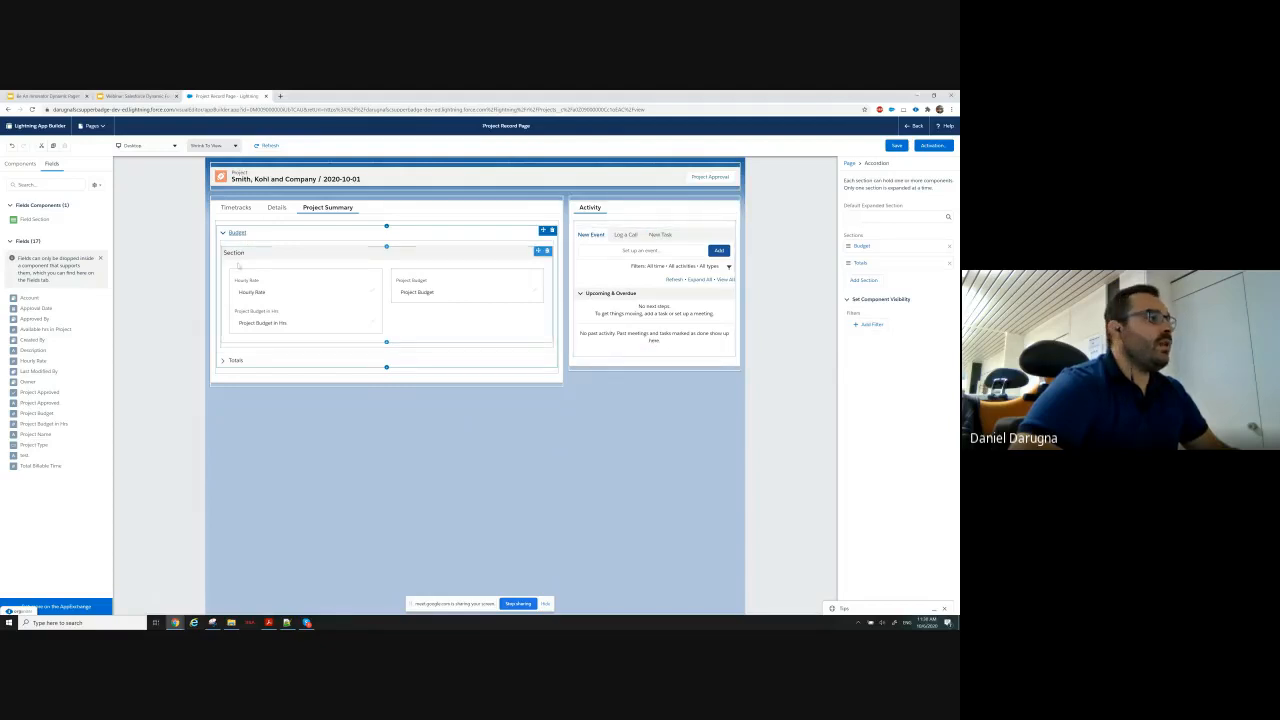
pyautogui.click(322, 257)
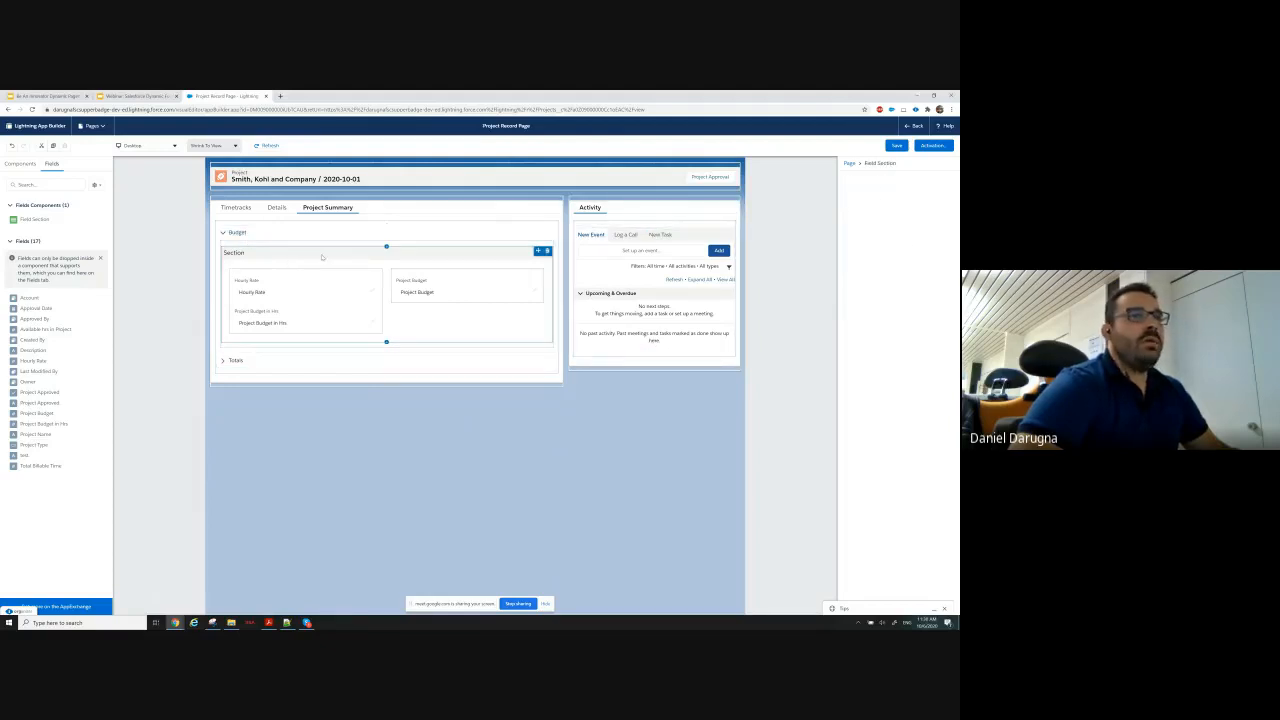
pyautogui.click(862, 193)
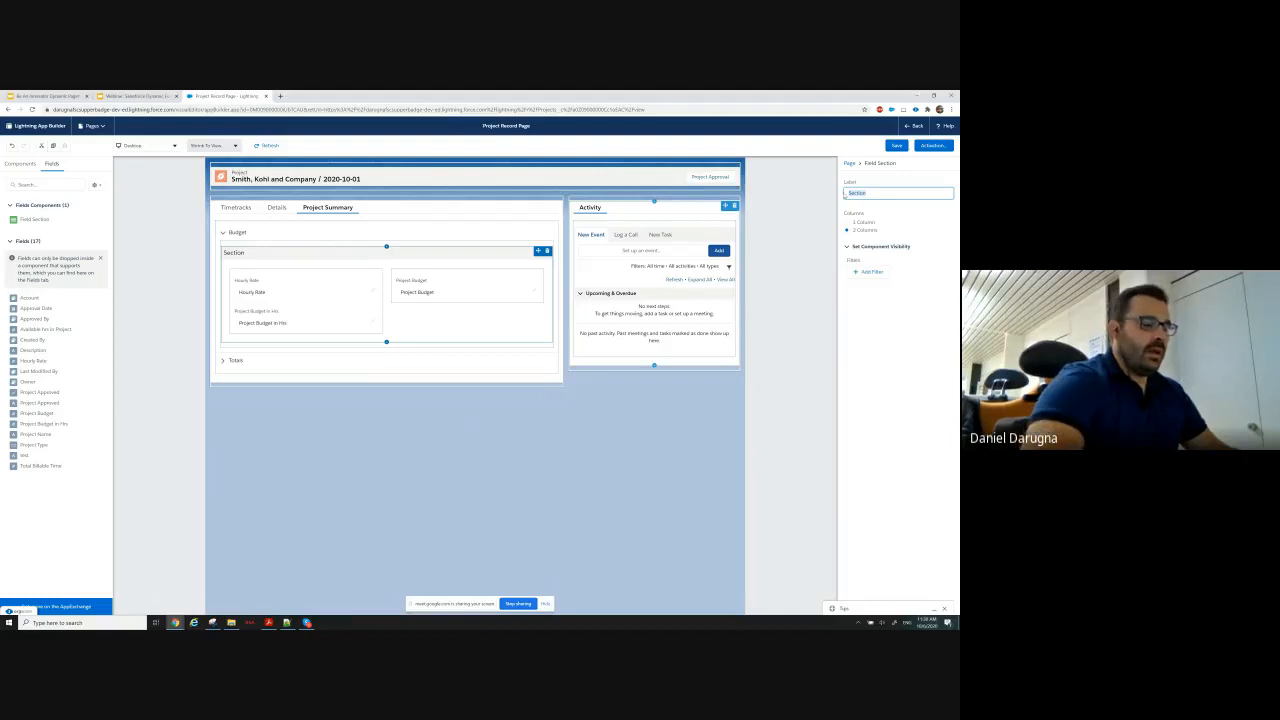
pyautogui.press('BackSpace')
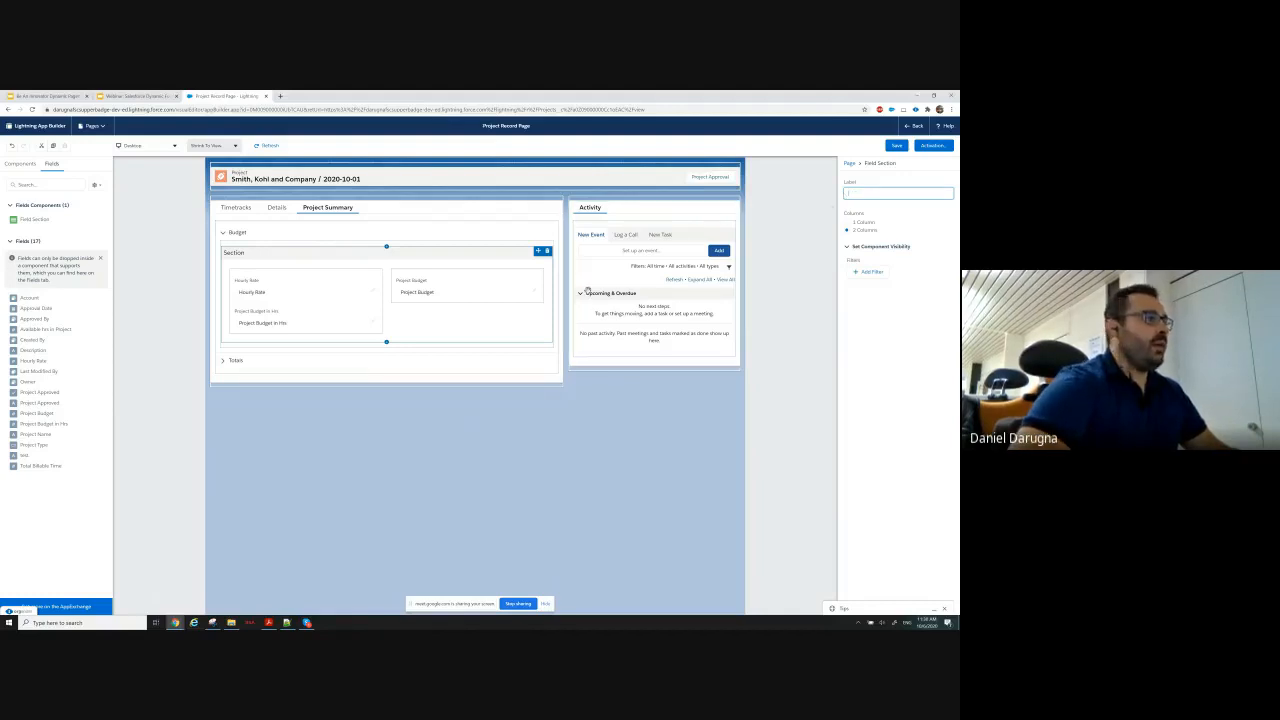
pyautogui.click(251, 365)
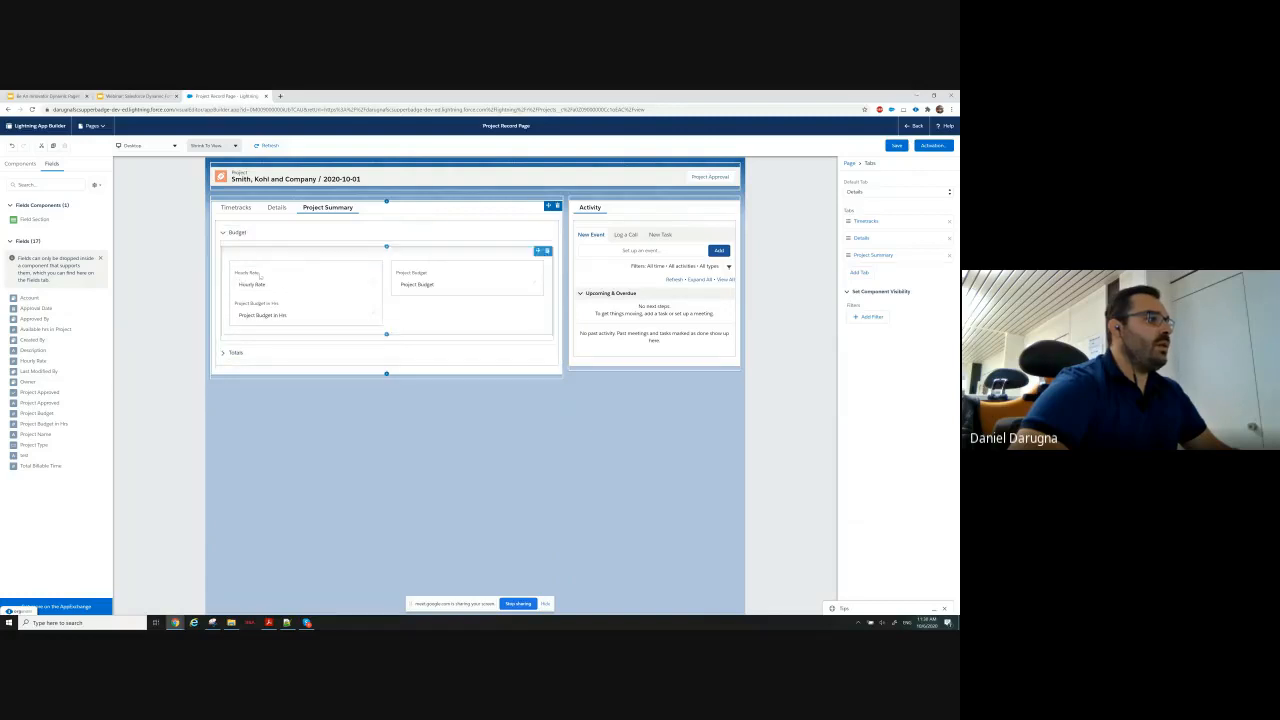
# Clear the label of the field section inside the Totals accordion section.
pyautogui.click(223, 353)
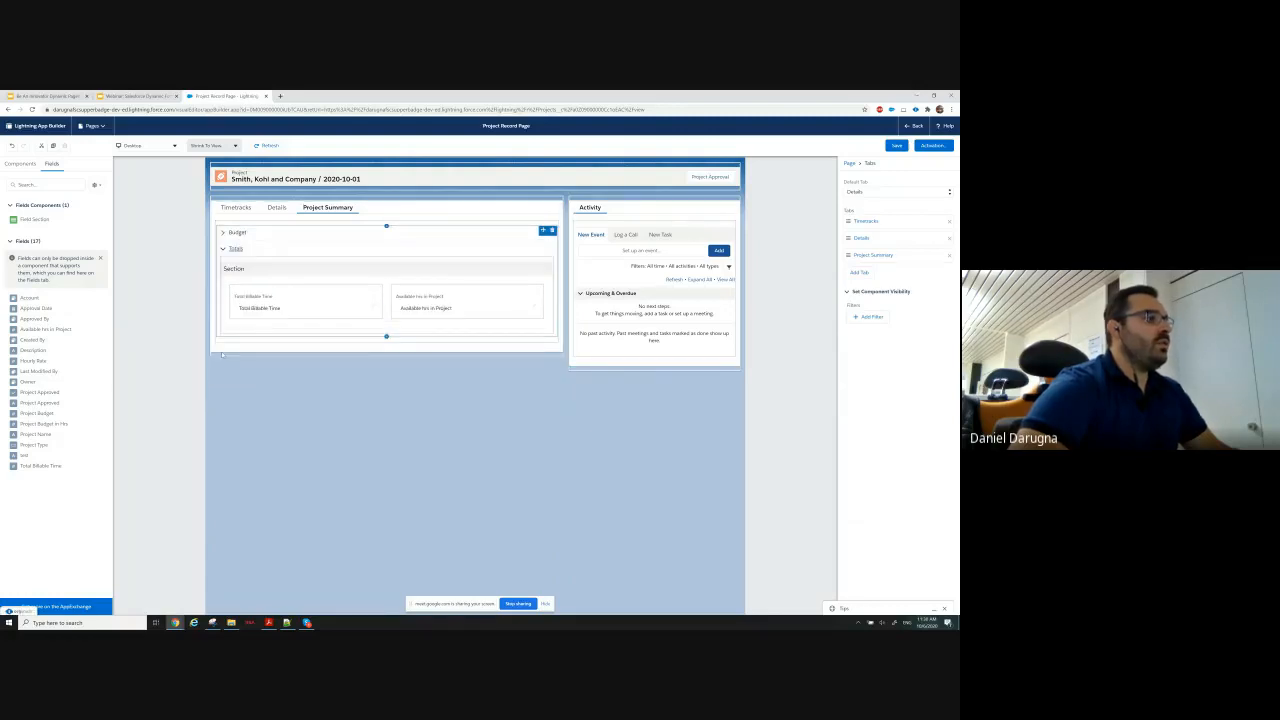
pyautogui.click(240, 270)
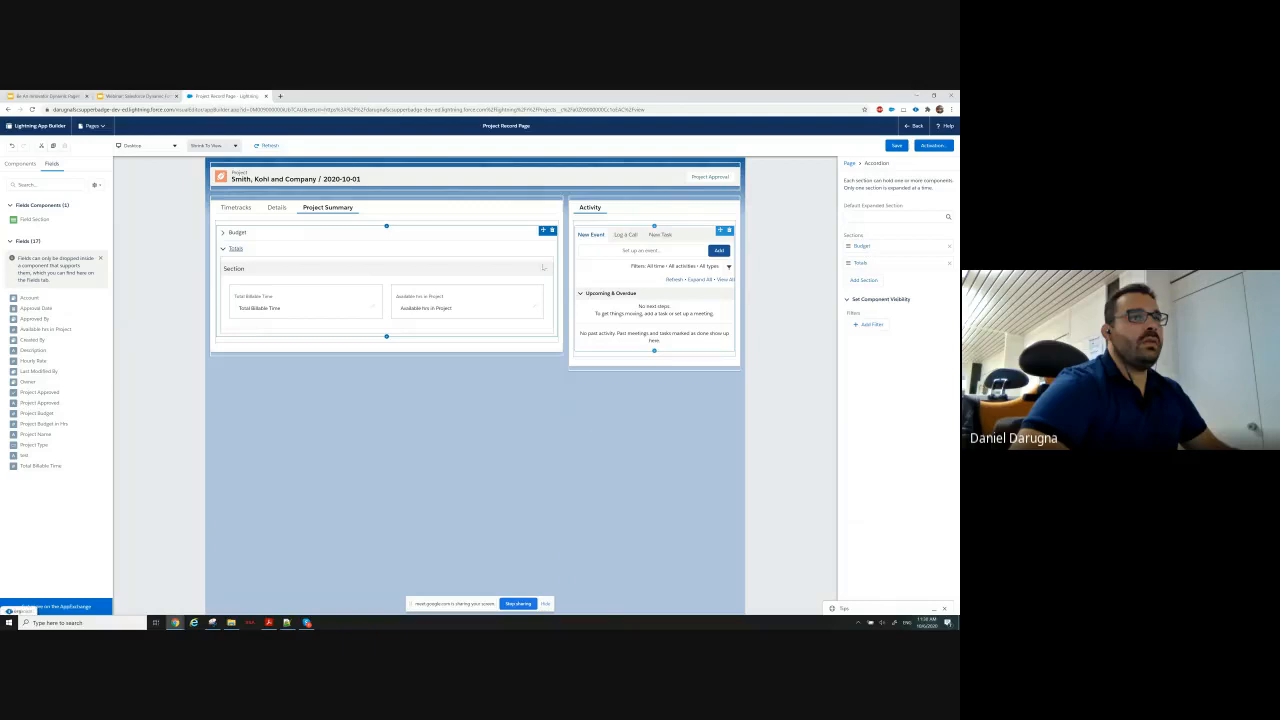
pyautogui.click(543, 268)
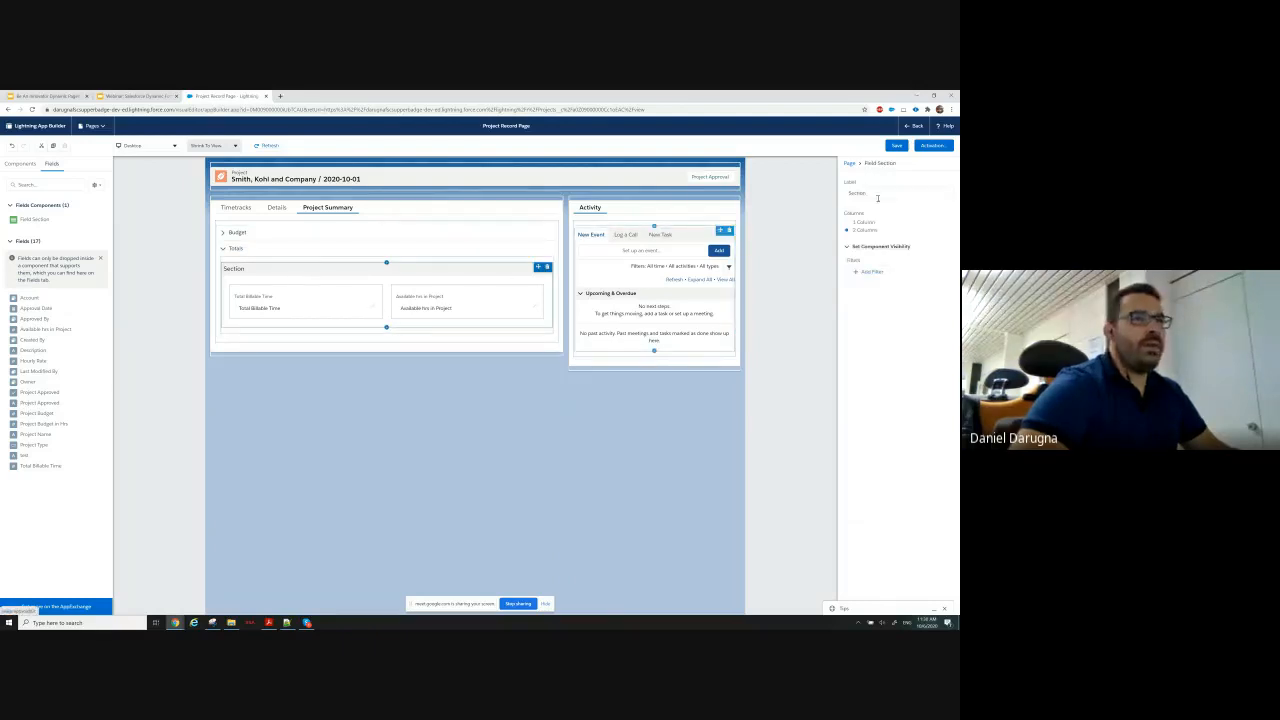
pyautogui.moveTo(878, 197); pyautogui.dragTo(811, 199)
pyautogui.press('BackSpace')
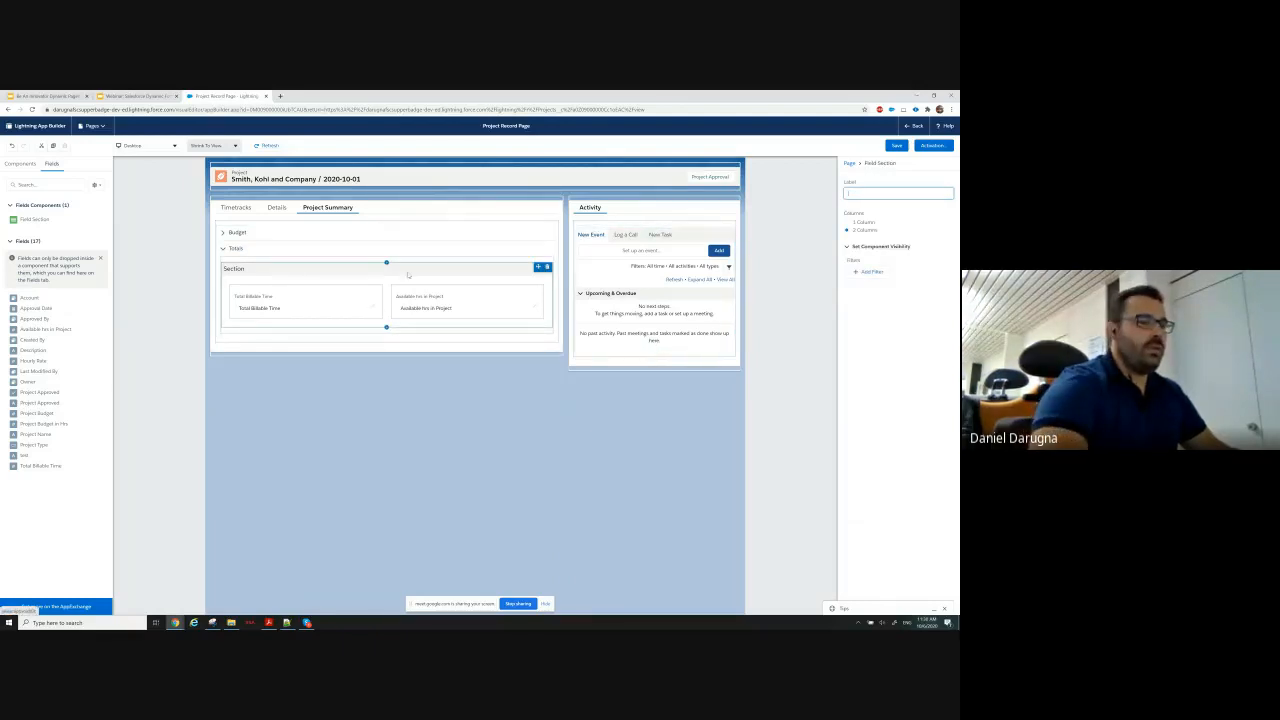
pyautogui.click(372, 254)
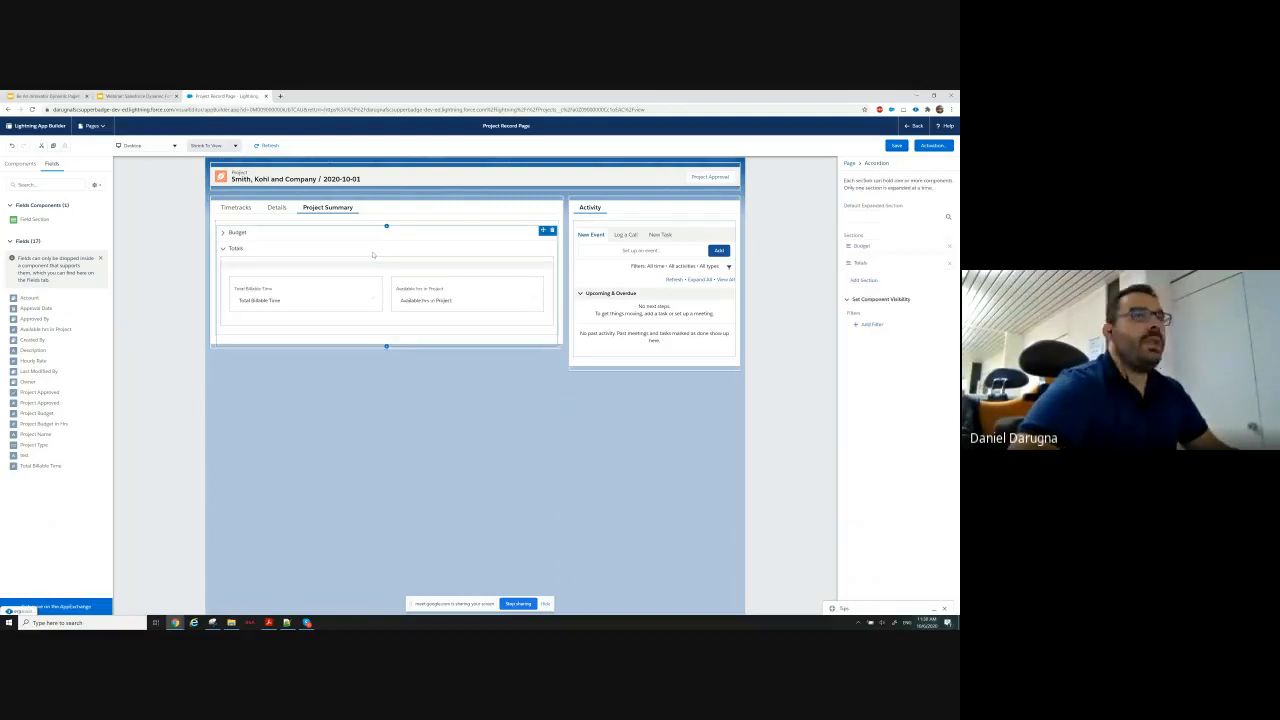
# Save the record page and return to the project record to review its Timetracks, Details and Project Summary tabs.
pyautogui.click(896, 146)
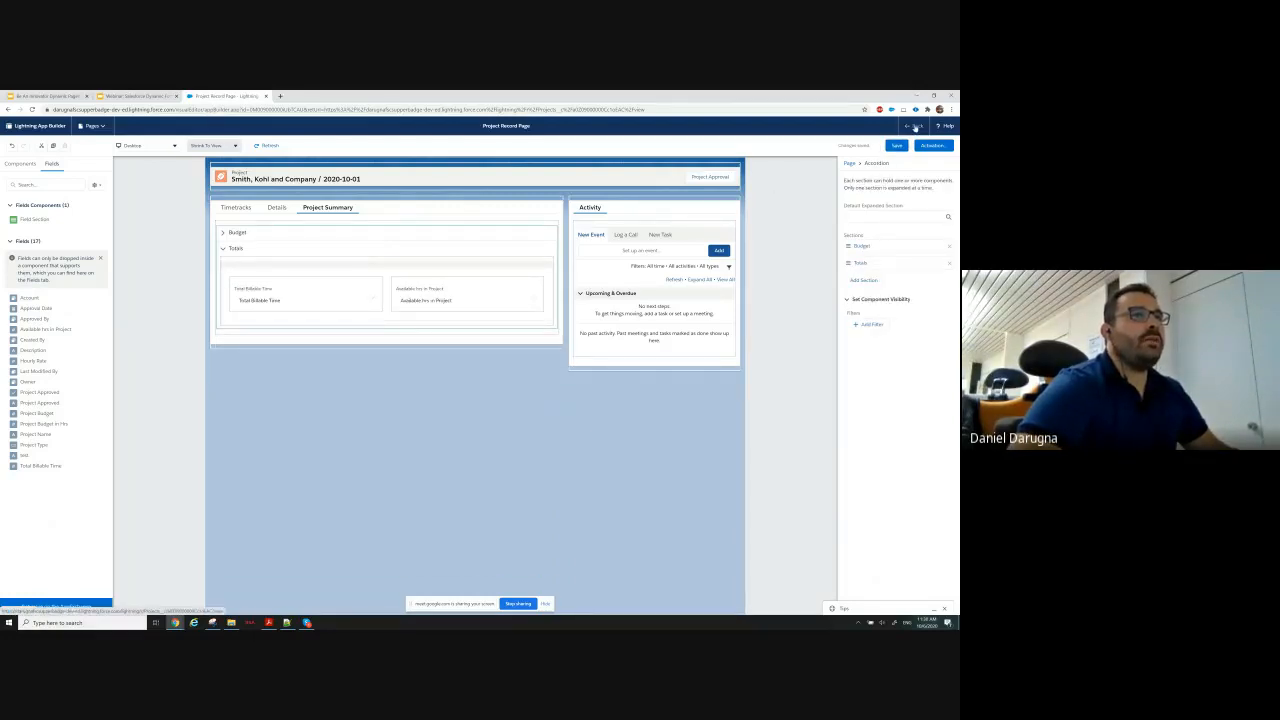
pyautogui.click(915, 127)
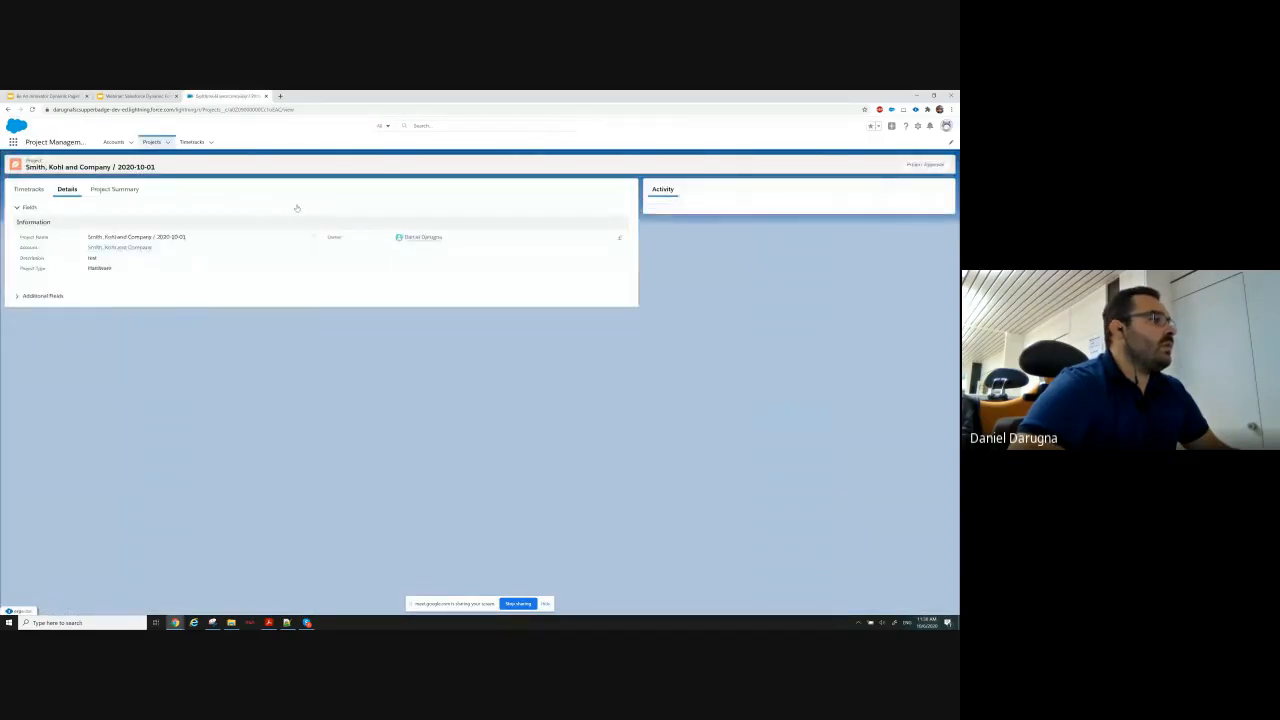
pyautogui.click(24, 190)
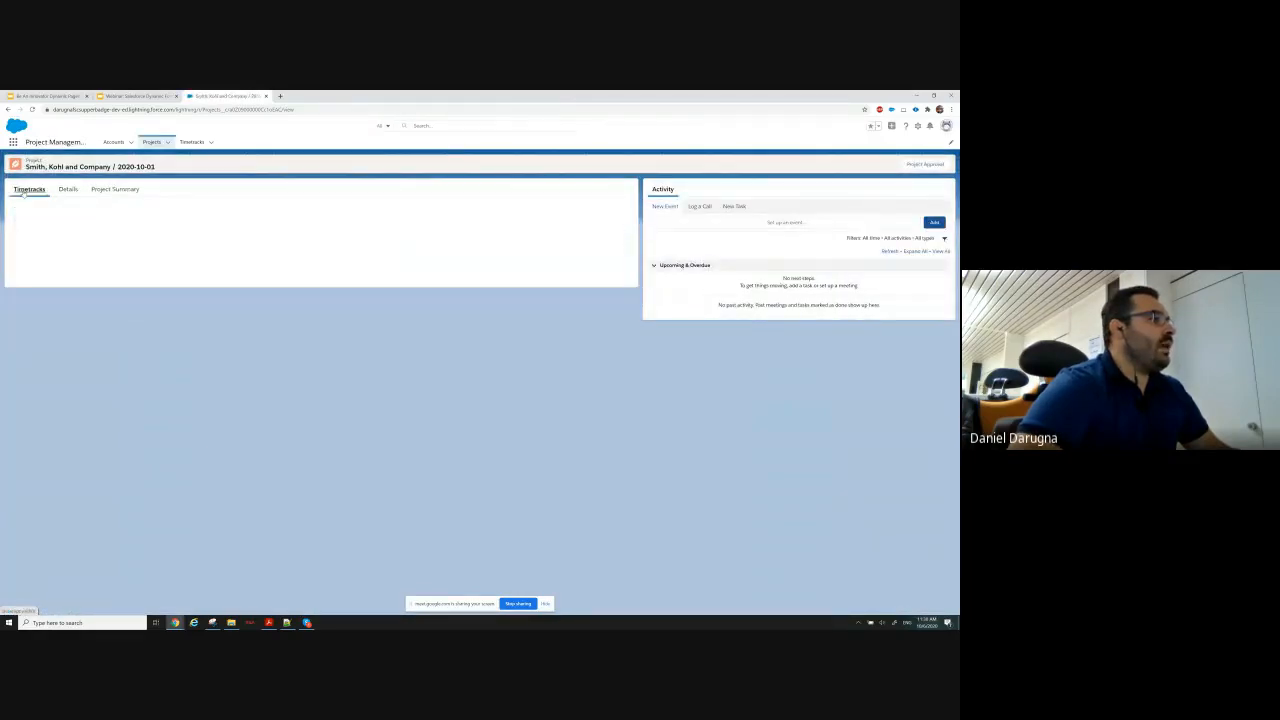
pyautogui.click(68, 190)
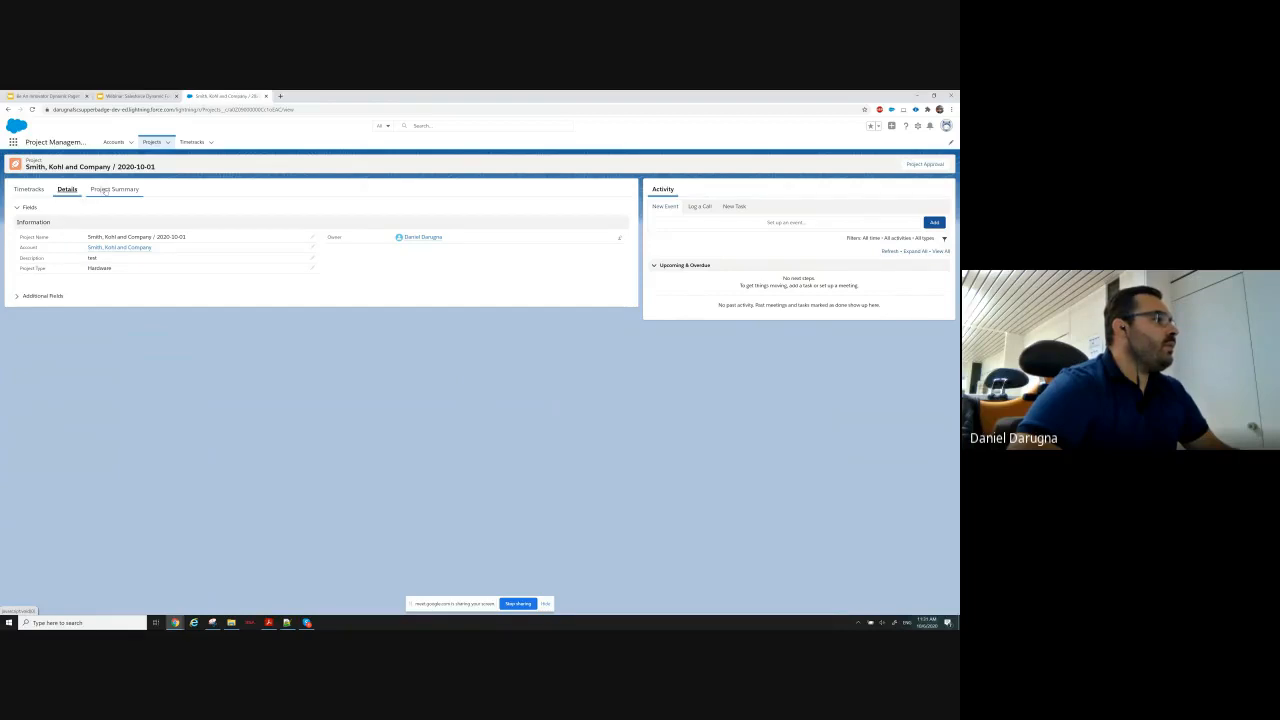
pyautogui.click(111, 191)
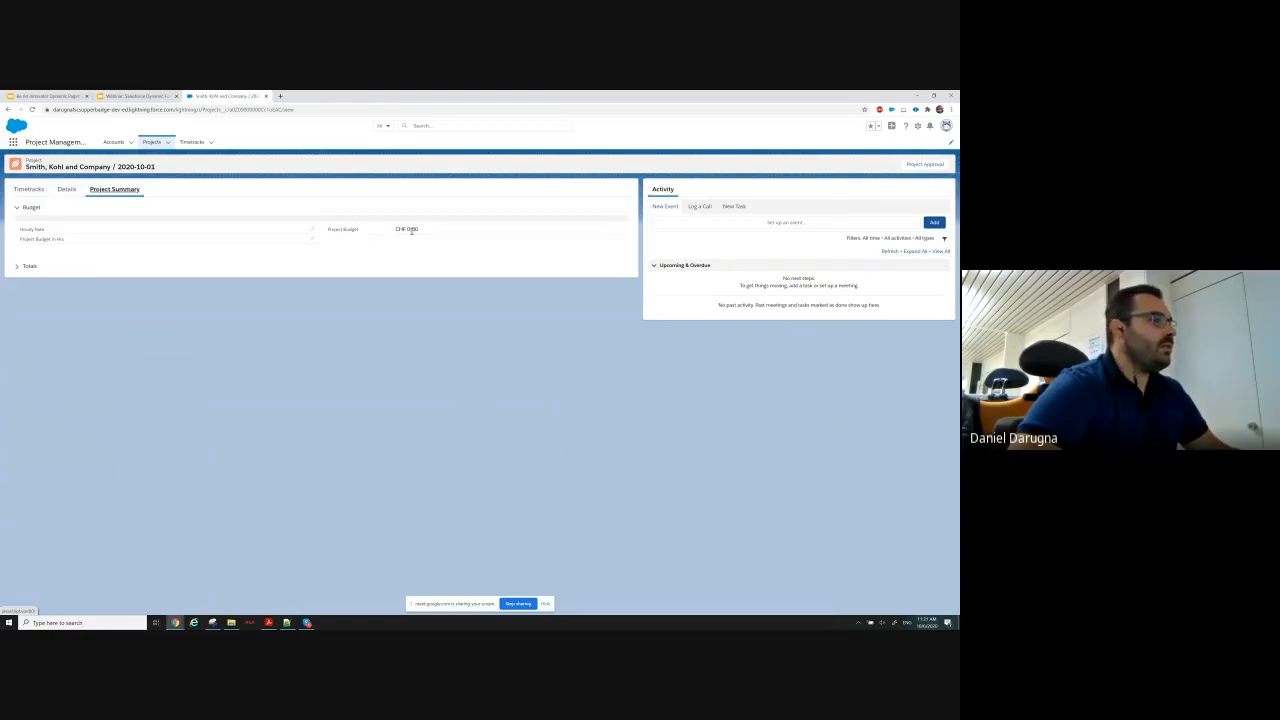
pyautogui.click(24, 266)
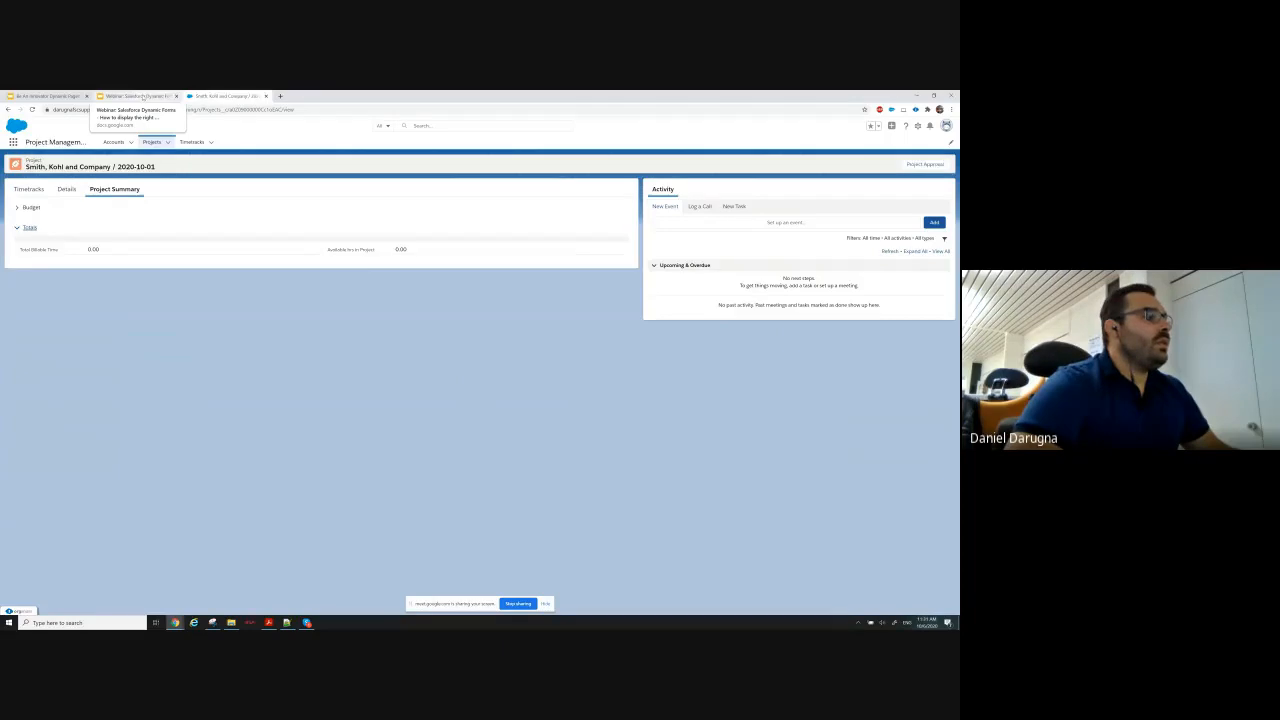
# Check the remaining tab requirements in Google Slides and reopen the project record page for editing in Lightning App Builder.
pyautogui.click(142, 96)
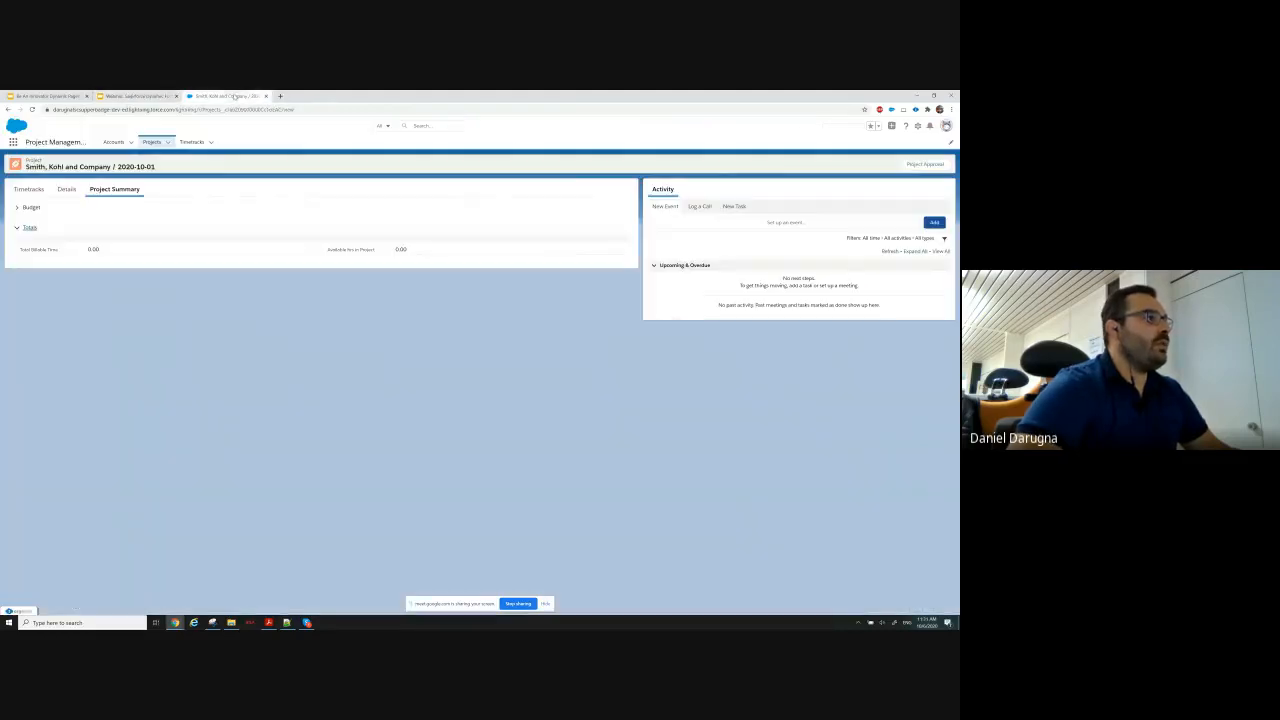
pyautogui.click(226, 96)
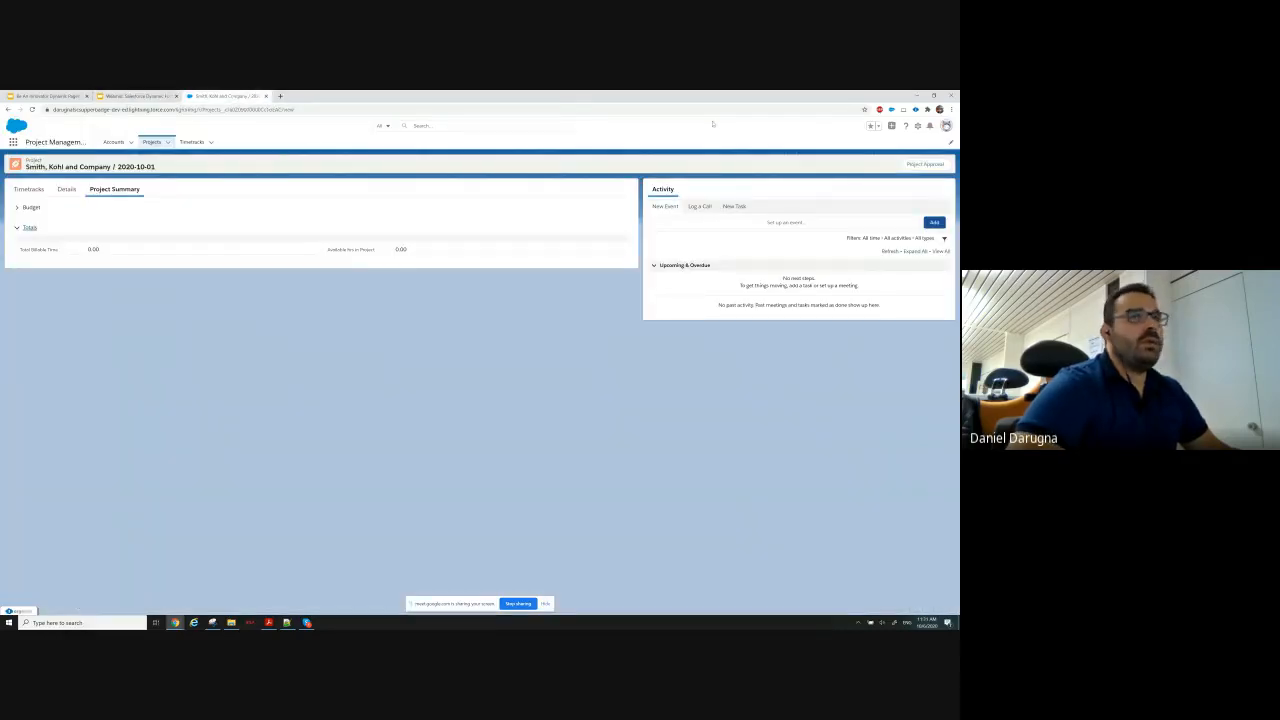
pyautogui.click(920, 129)
pyautogui.click(884, 183)
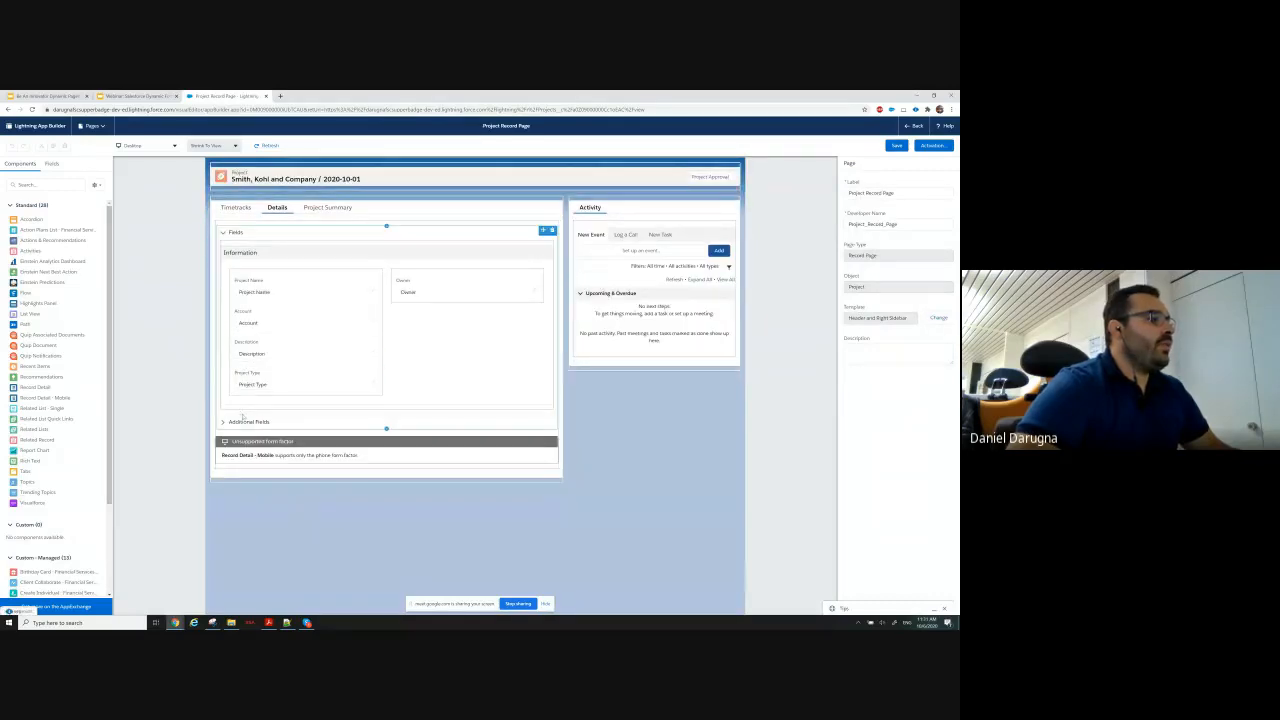
# Examine the Information and System Information field sections inside the Details tab's Fields and Additional Fields accordion sections.
pyautogui.click(244, 420)
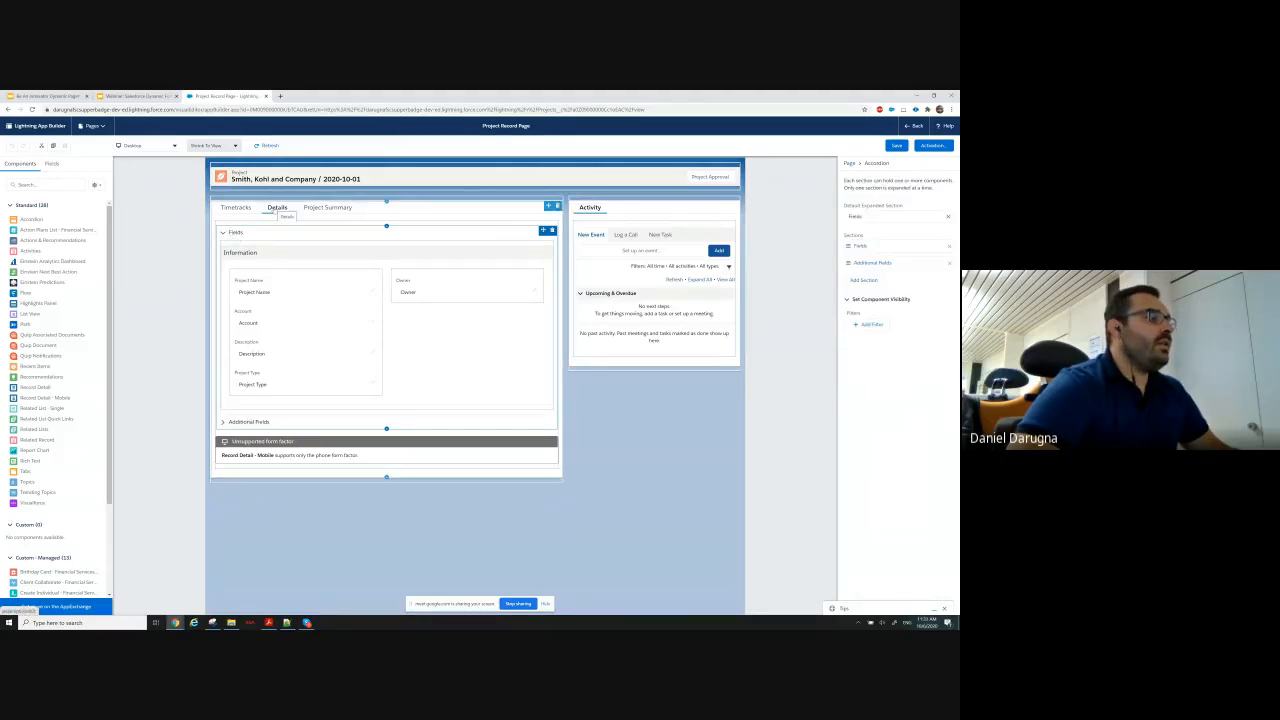
pyautogui.click(266, 261)
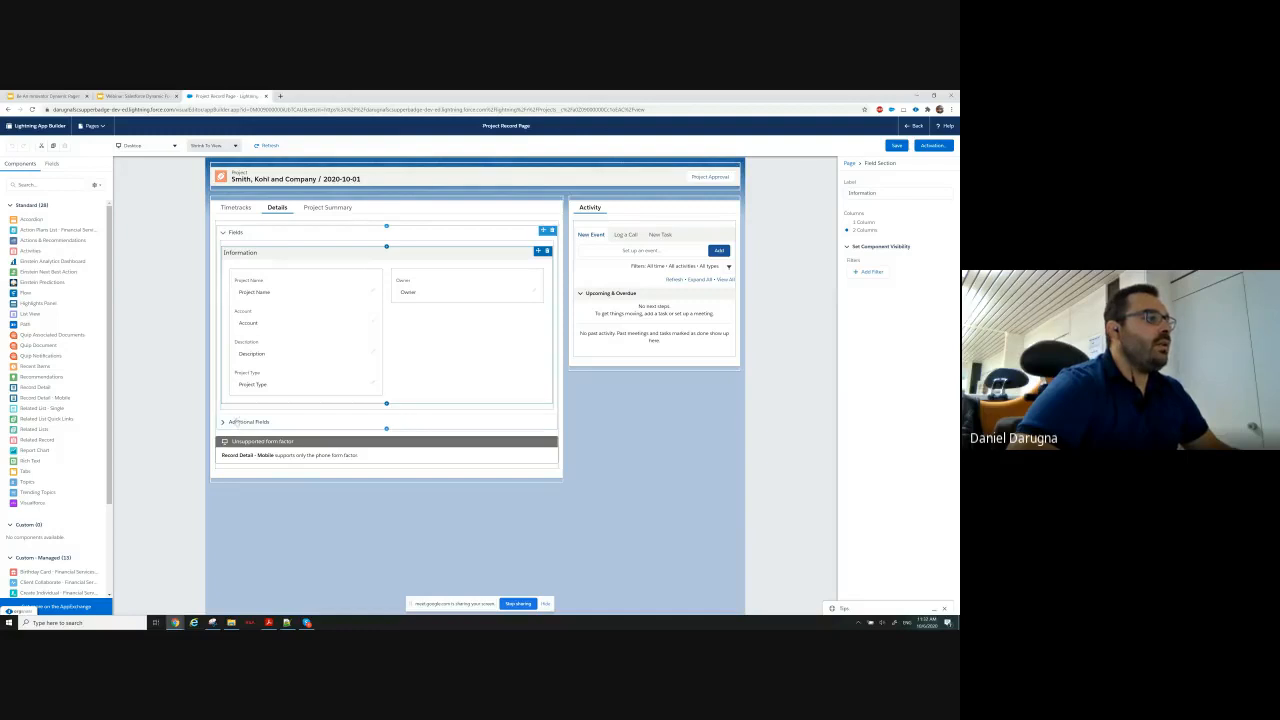
pyautogui.click(223, 422)
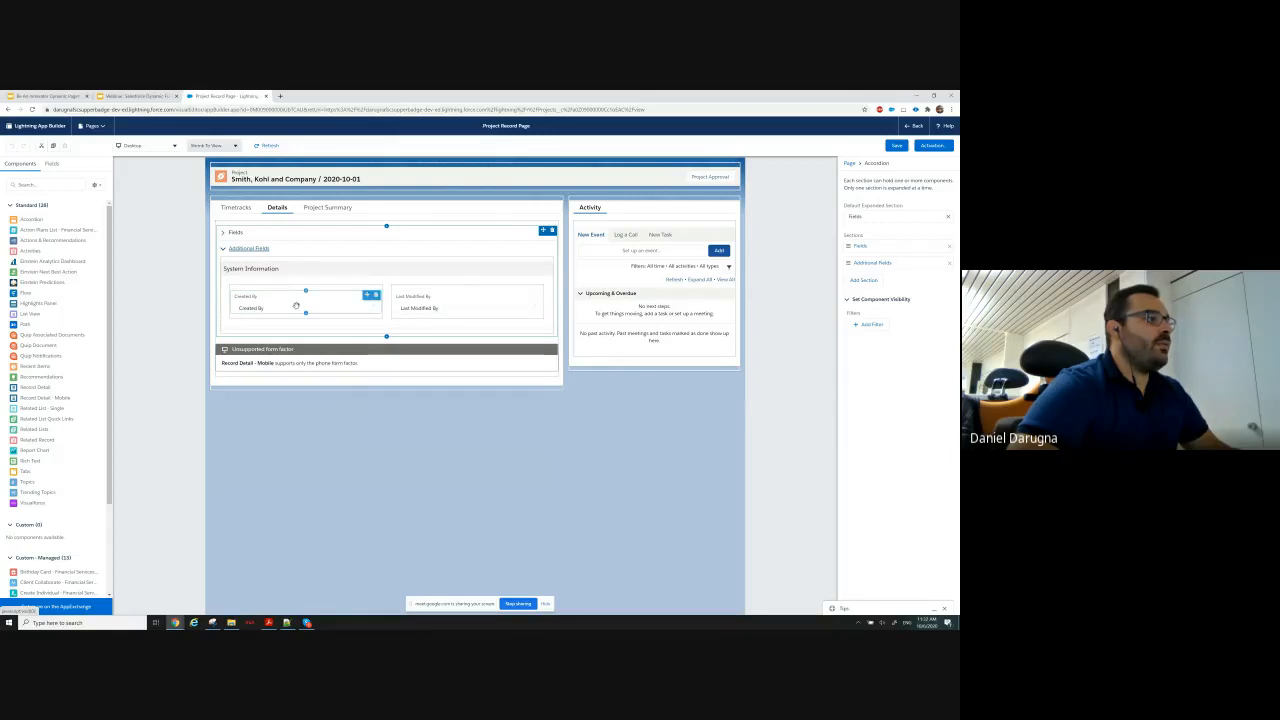
pyautogui.click(229, 232)
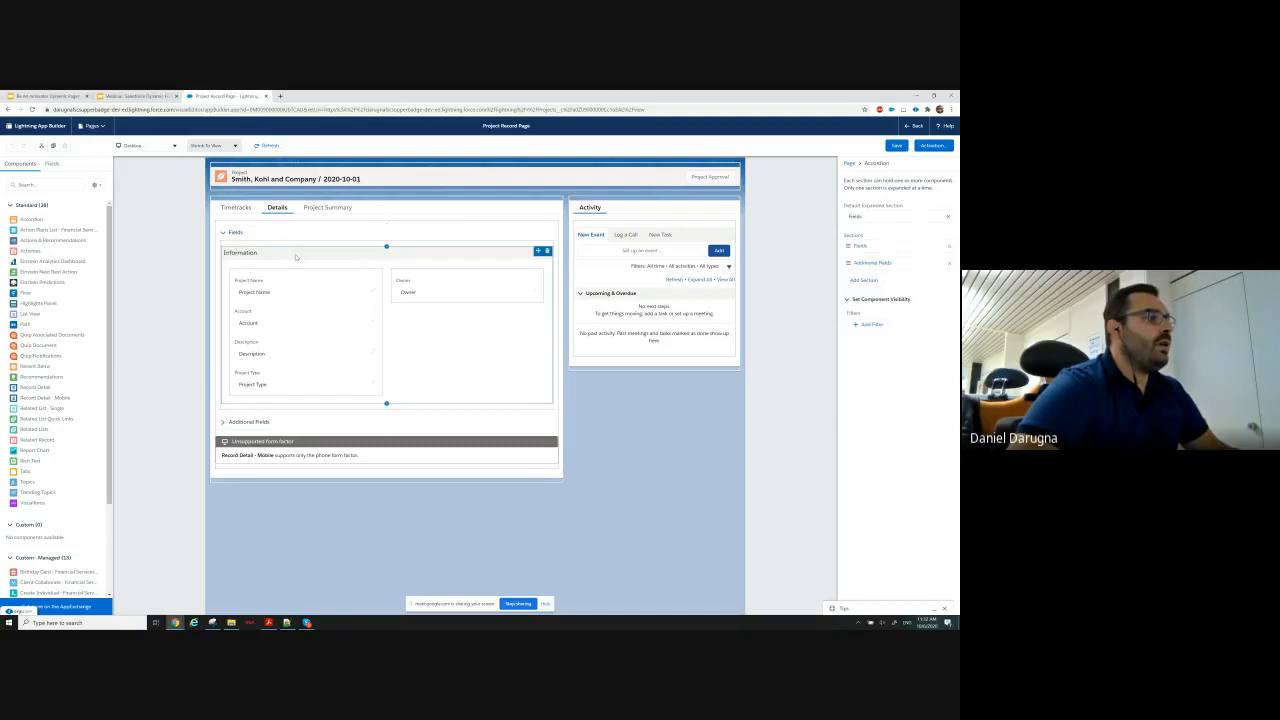
pyautogui.click(295, 257)
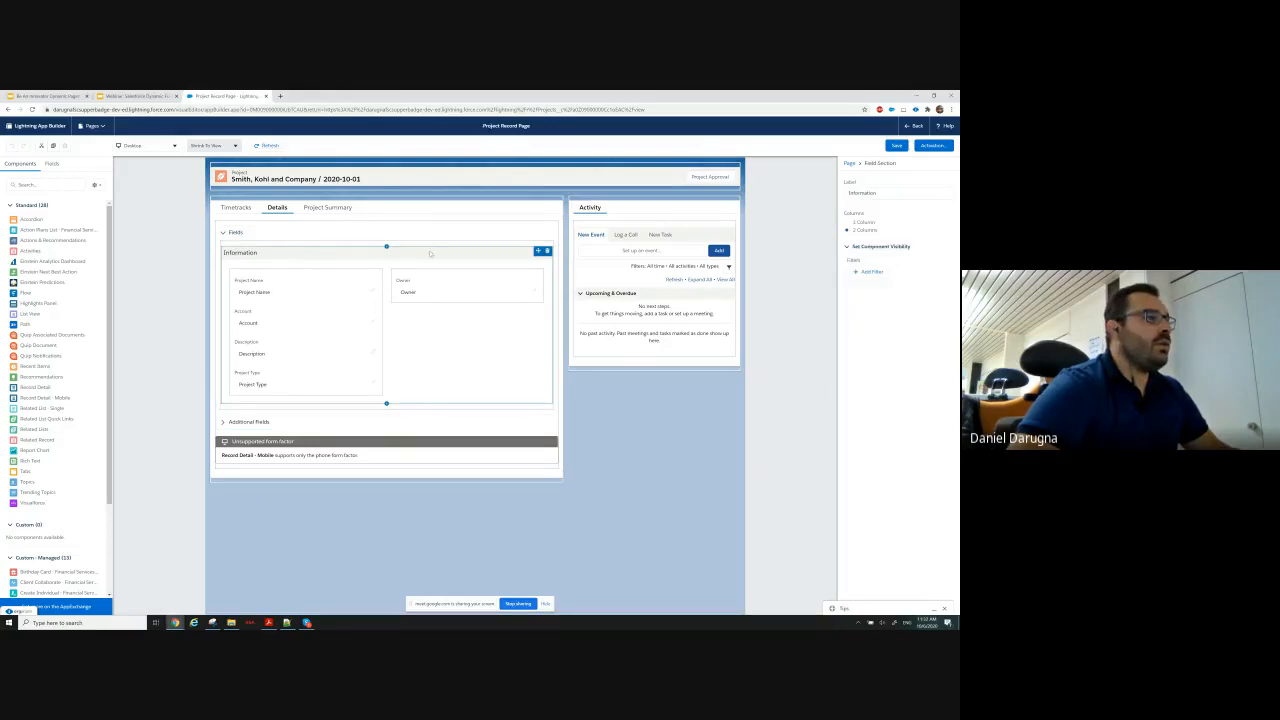
# Move the Information field section out of the accordion to the top level of the Details tab and delete the accordion.
pyautogui.moveTo(525, 249); pyautogui.dragTo(515, 226)
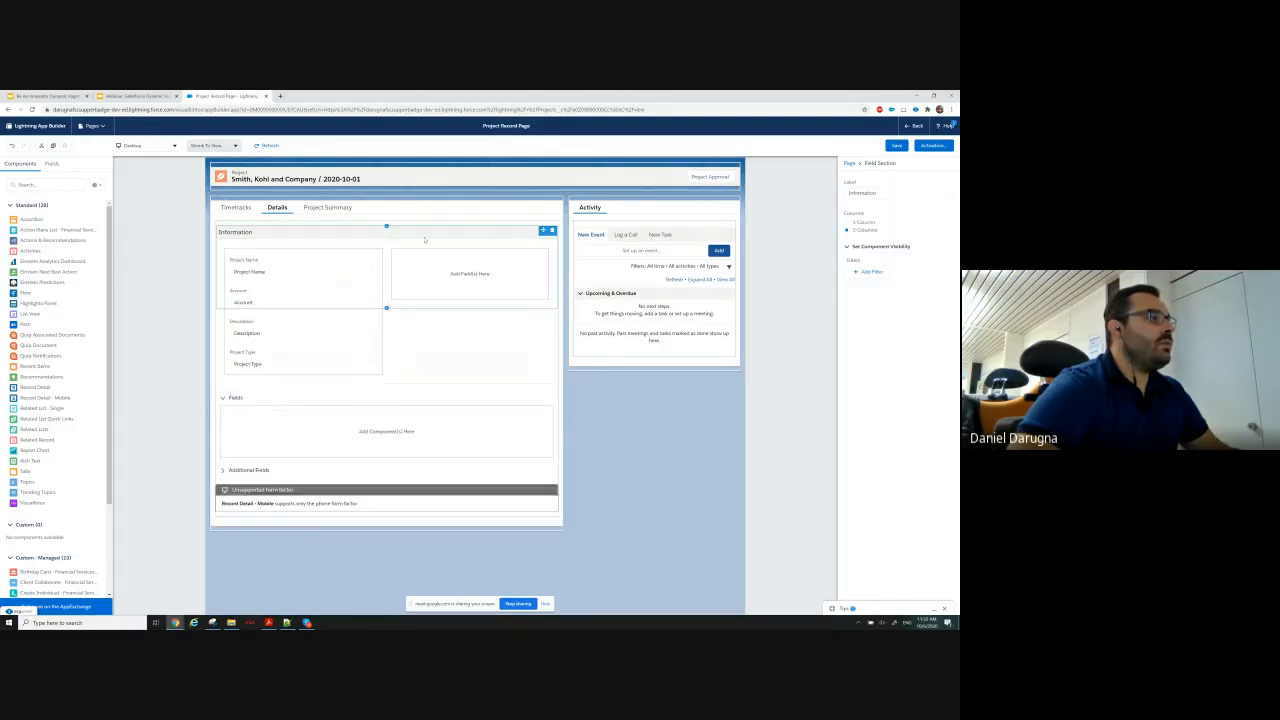
pyautogui.click(259, 398)
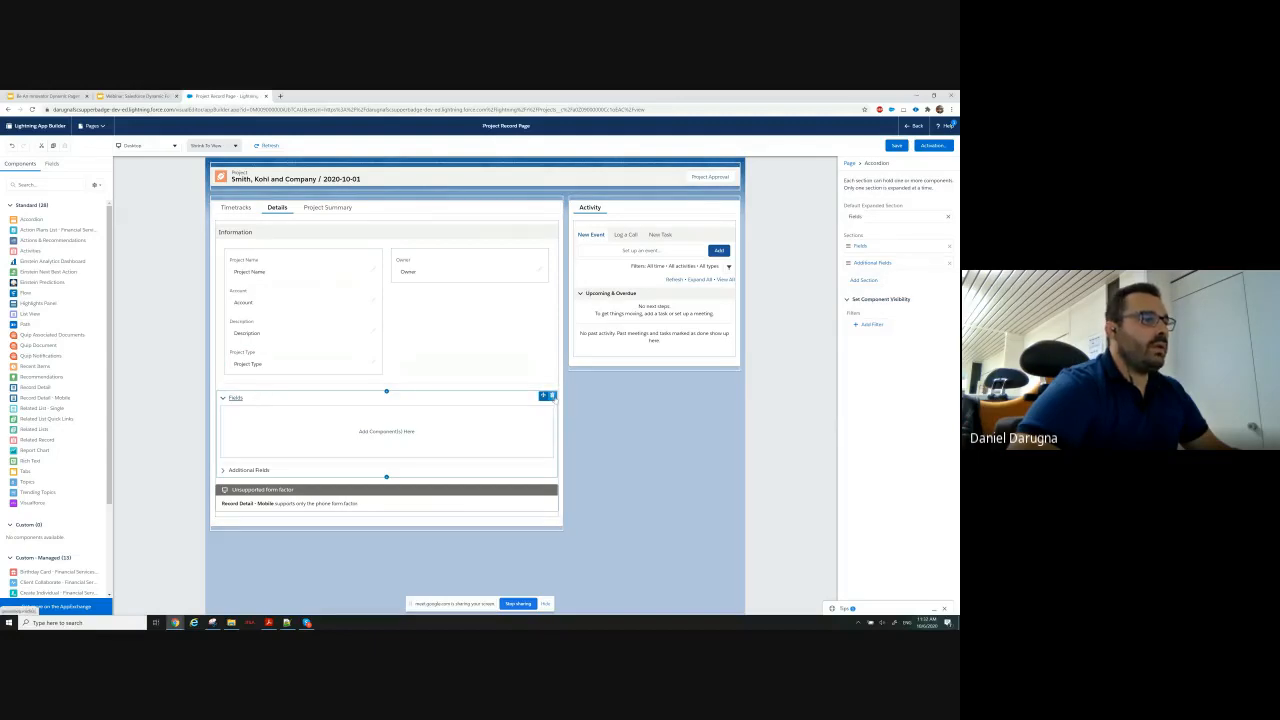
pyautogui.click(552, 396)
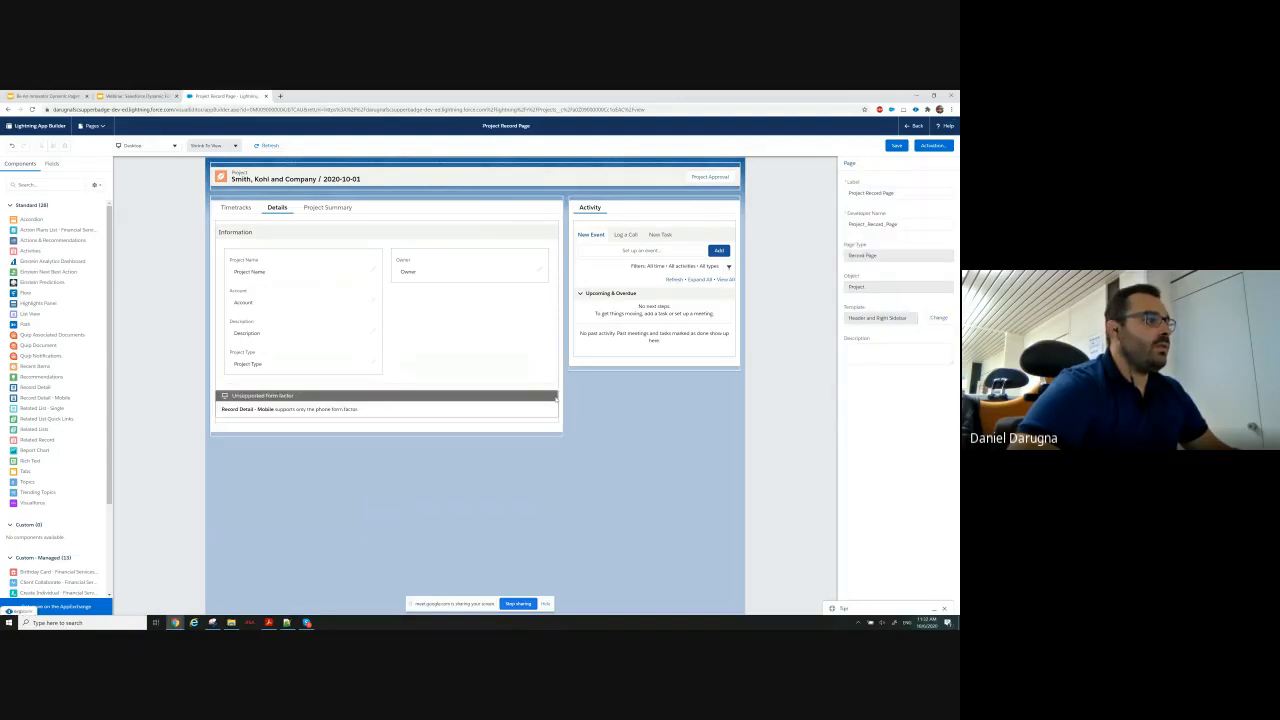
# Add a fourth tab to the record page's main Tabs component with the custom label System Information.
pyautogui.click(392, 211)
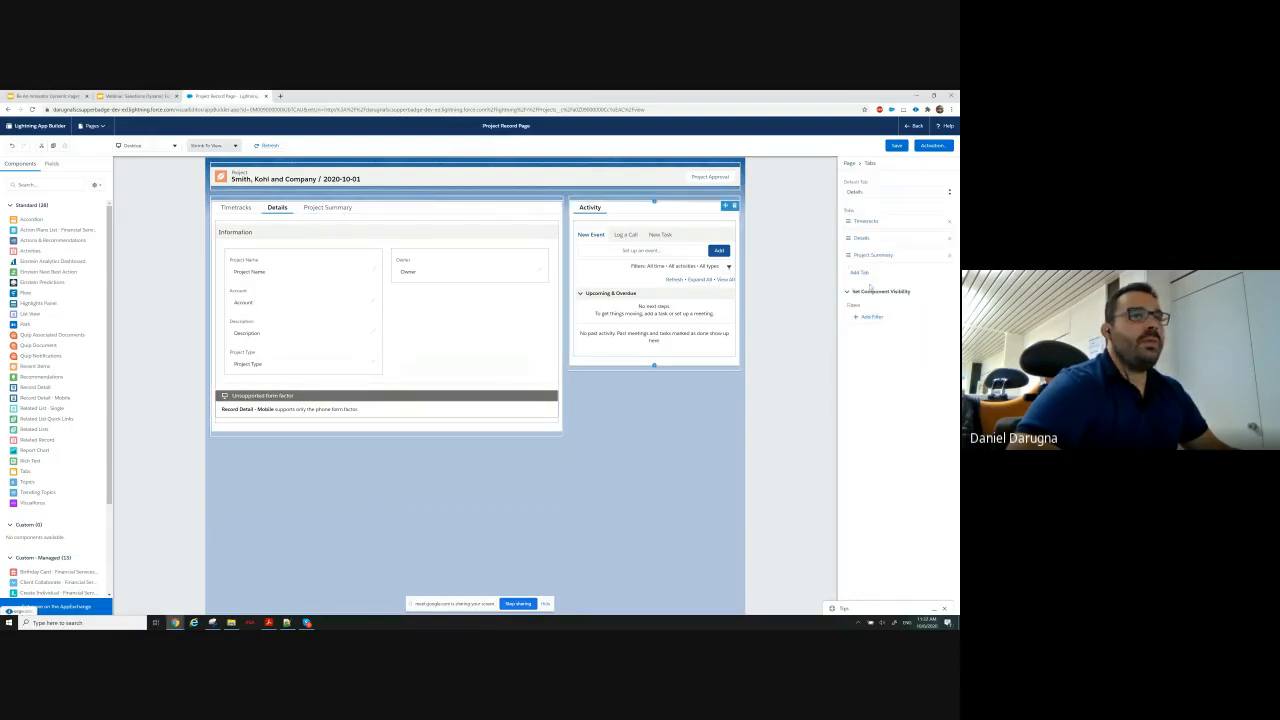
pyautogui.click(860, 273)
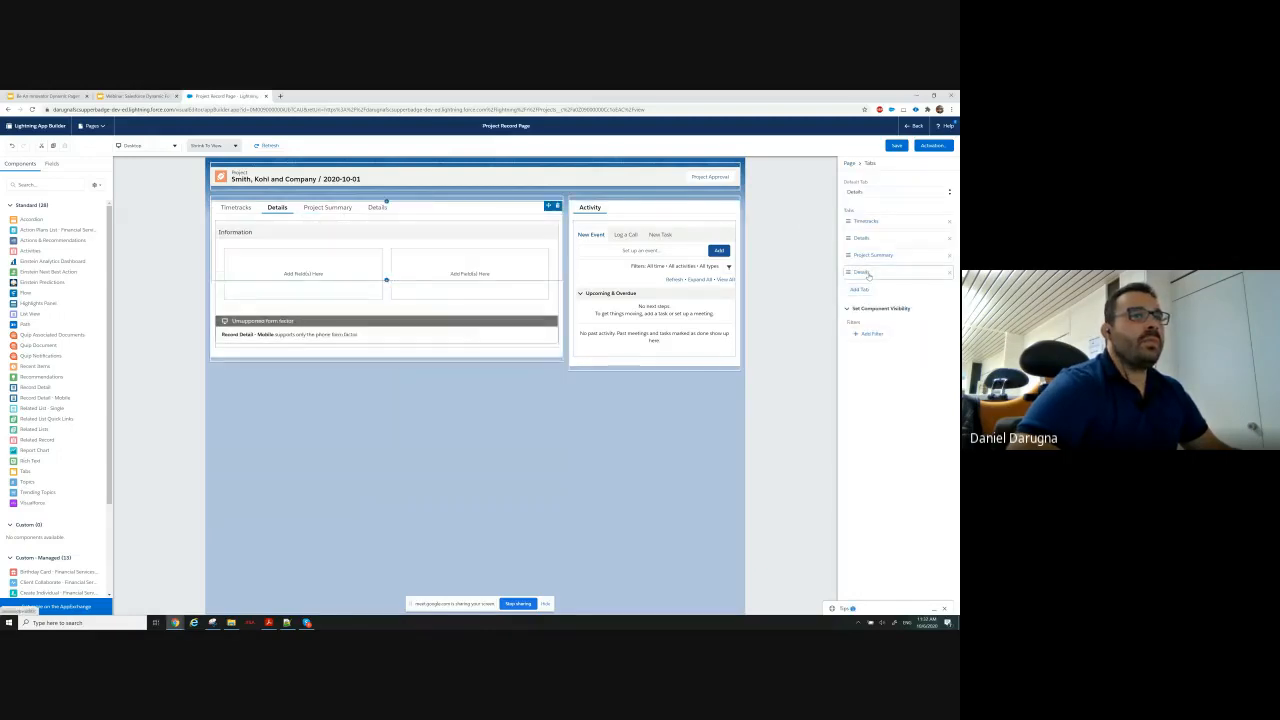
pyautogui.click(748, 280)
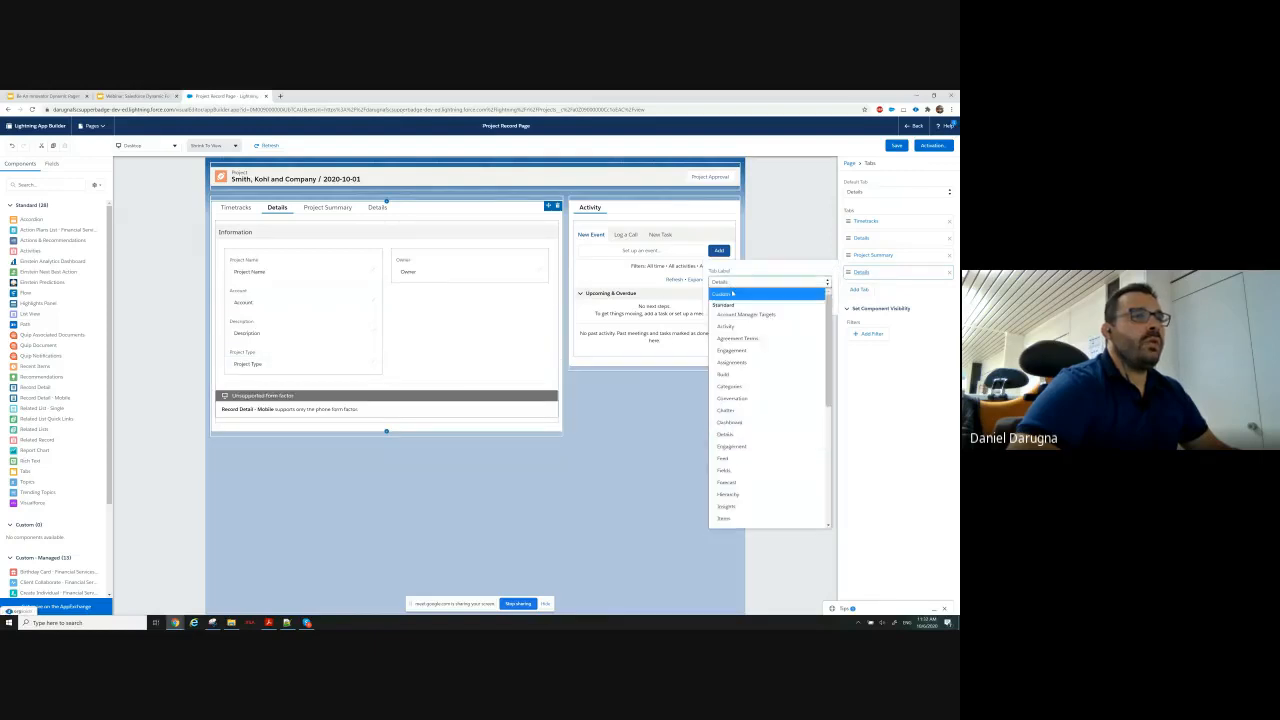
pyautogui.click(728, 290)
pyautogui.write('System')
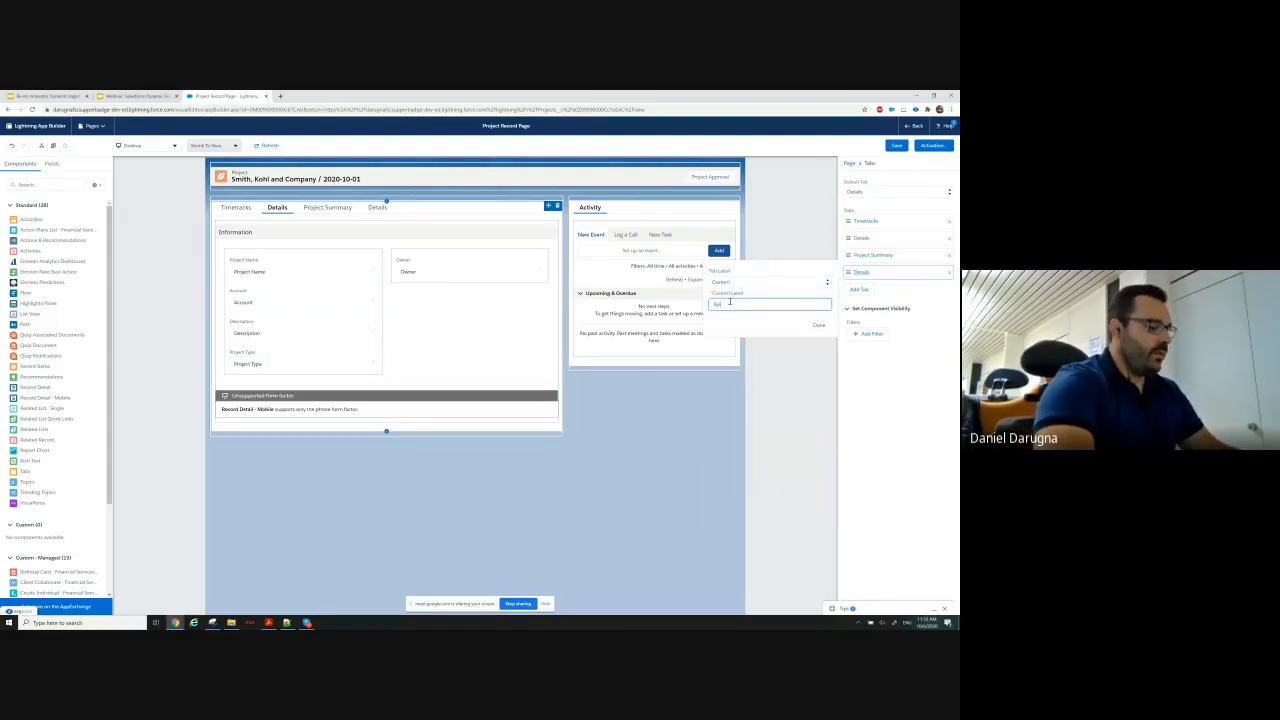
pyautogui.write(' Information')
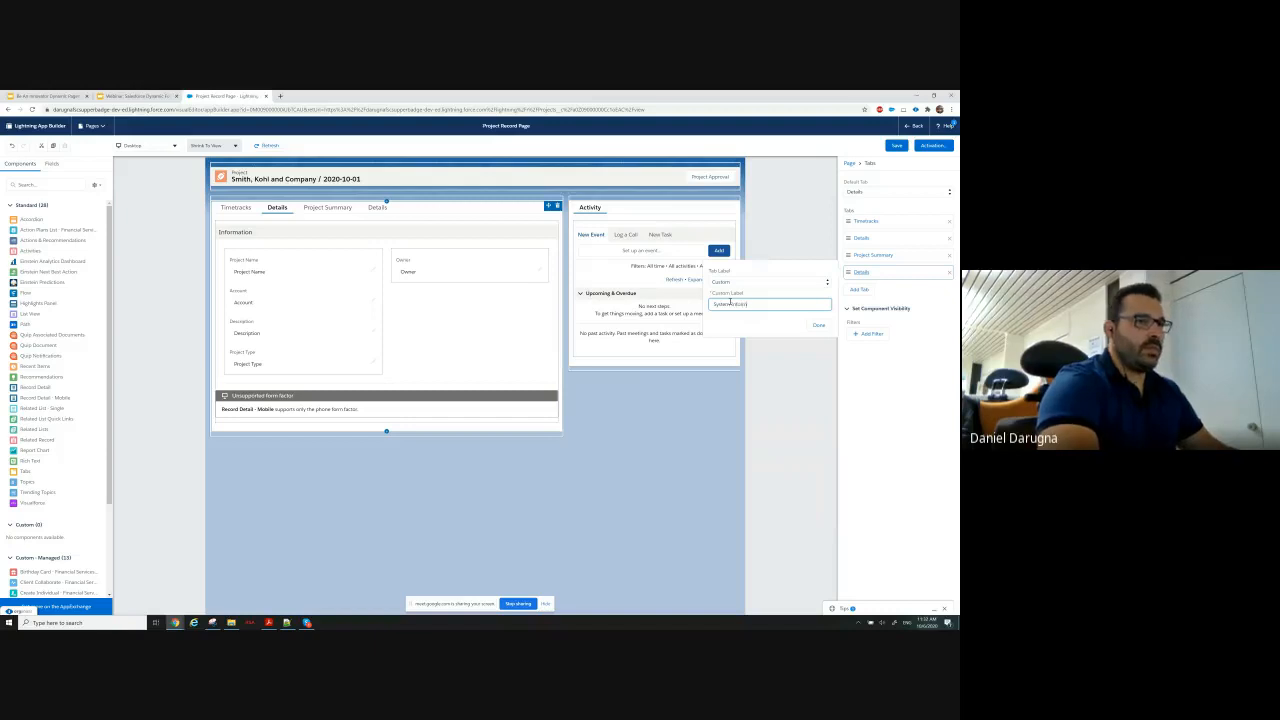
pyautogui.click(818, 325)
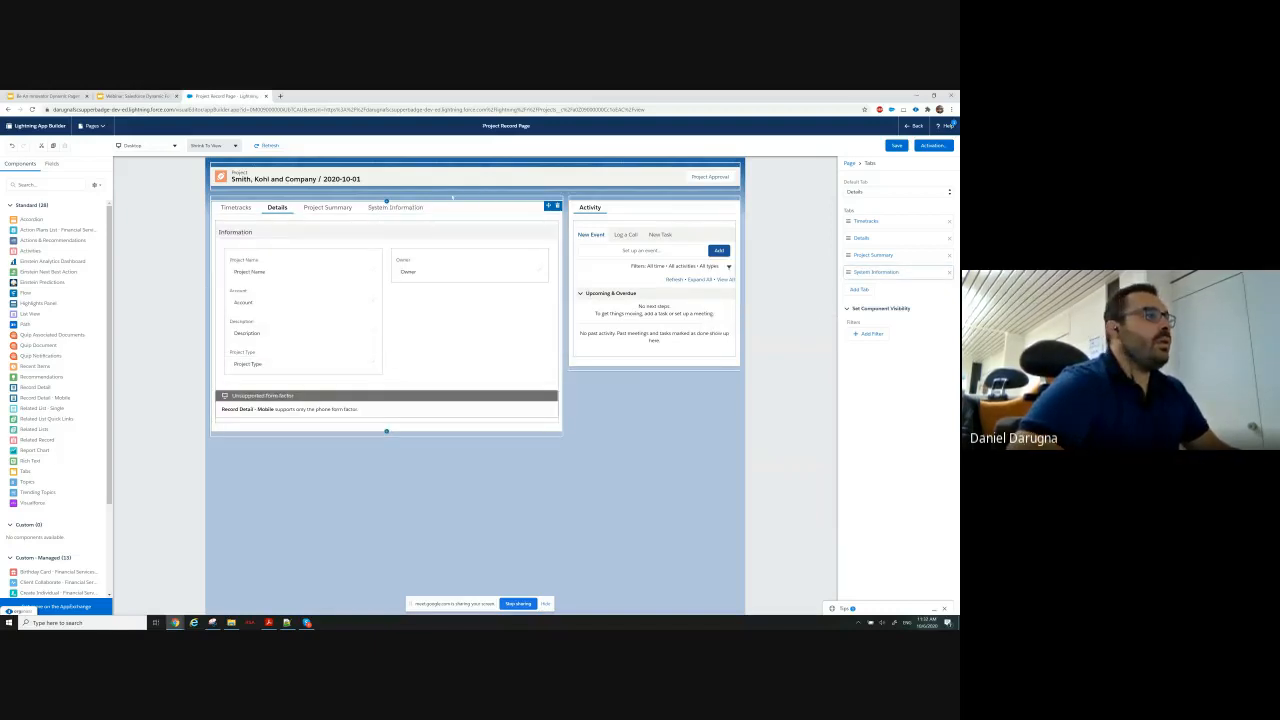
# Add a field section to the System Information tab with Created By and Owner in one column and Last Modified By in the other.
pyautogui.click(396, 207)
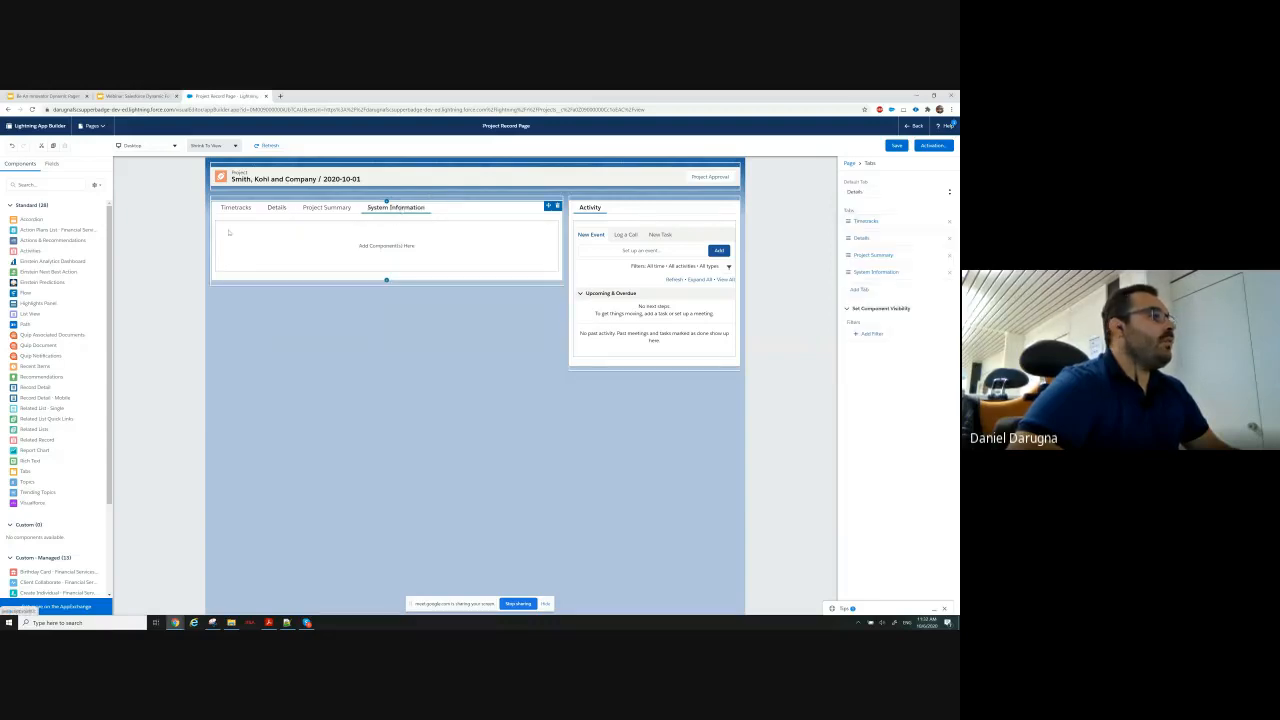
pyautogui.click(52, 164)
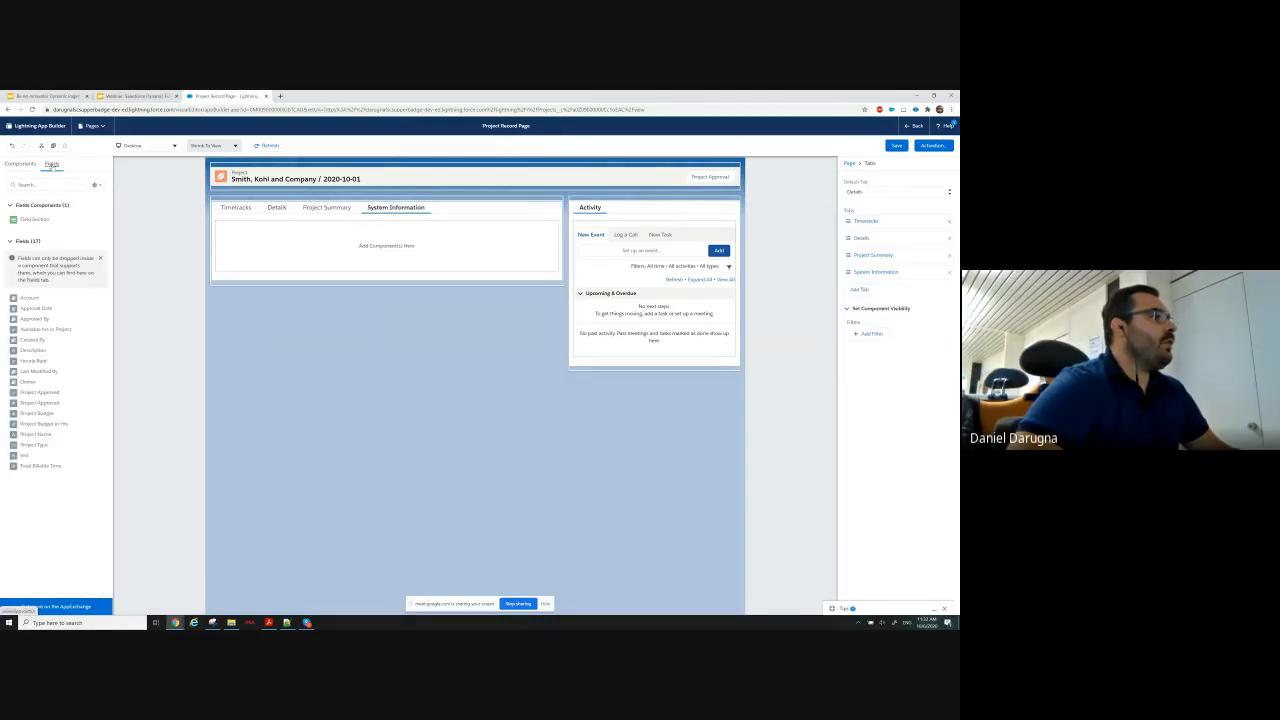
pyautogui.moveTo(30, 222); pyautogui.dragTo(336, 243)
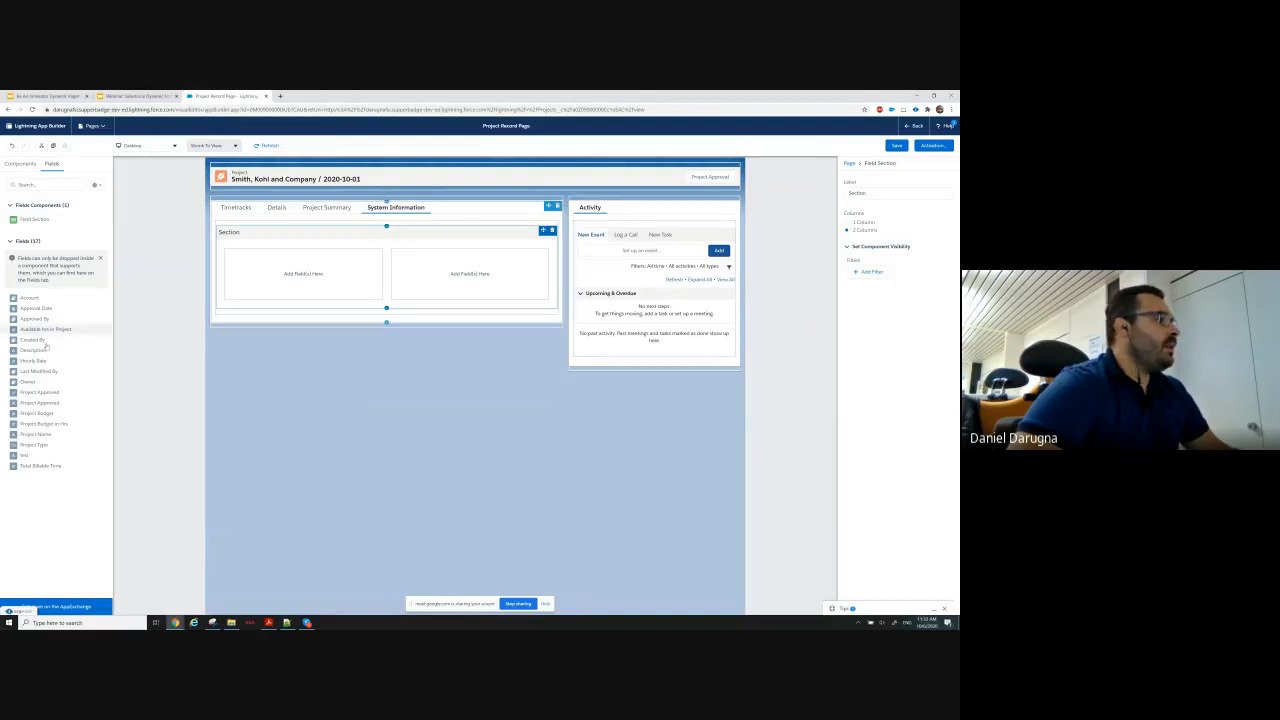
pyautogui.moveTo(30, 374); pyautogui.dragTo(450, 263)
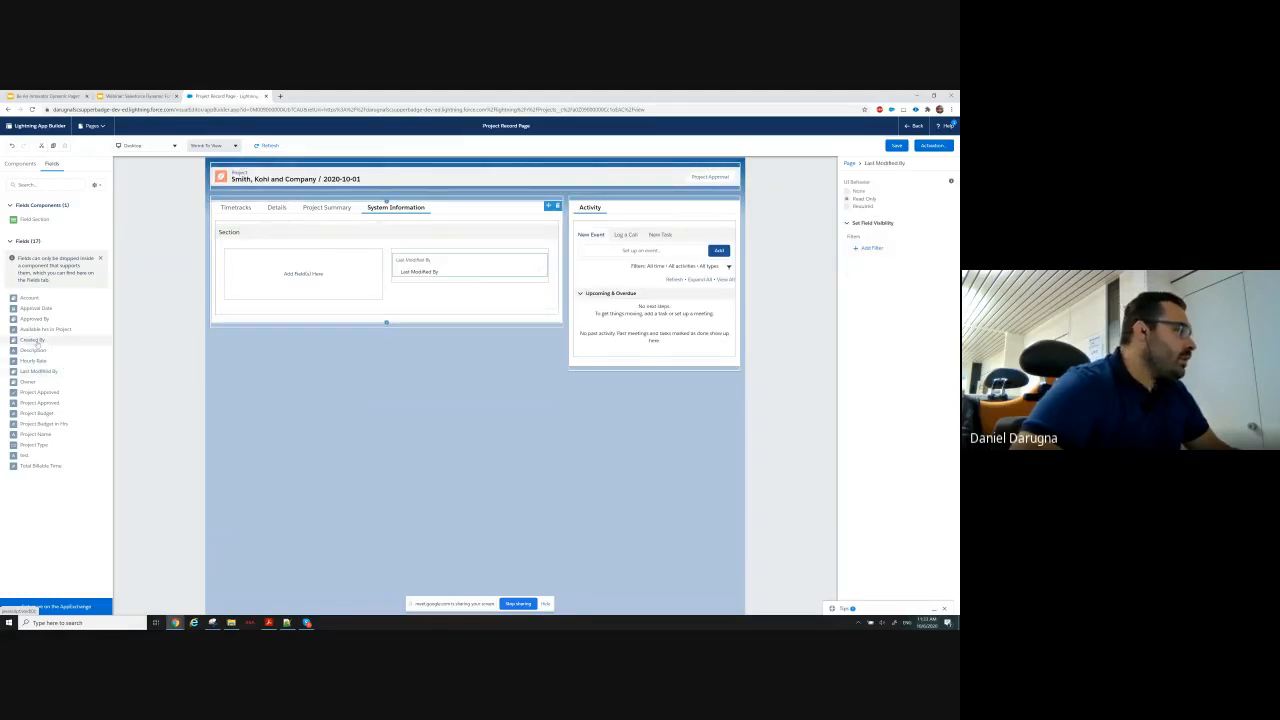
pyautogui.moveTo(33, 340); pyautogui.dragTo(318, 263)
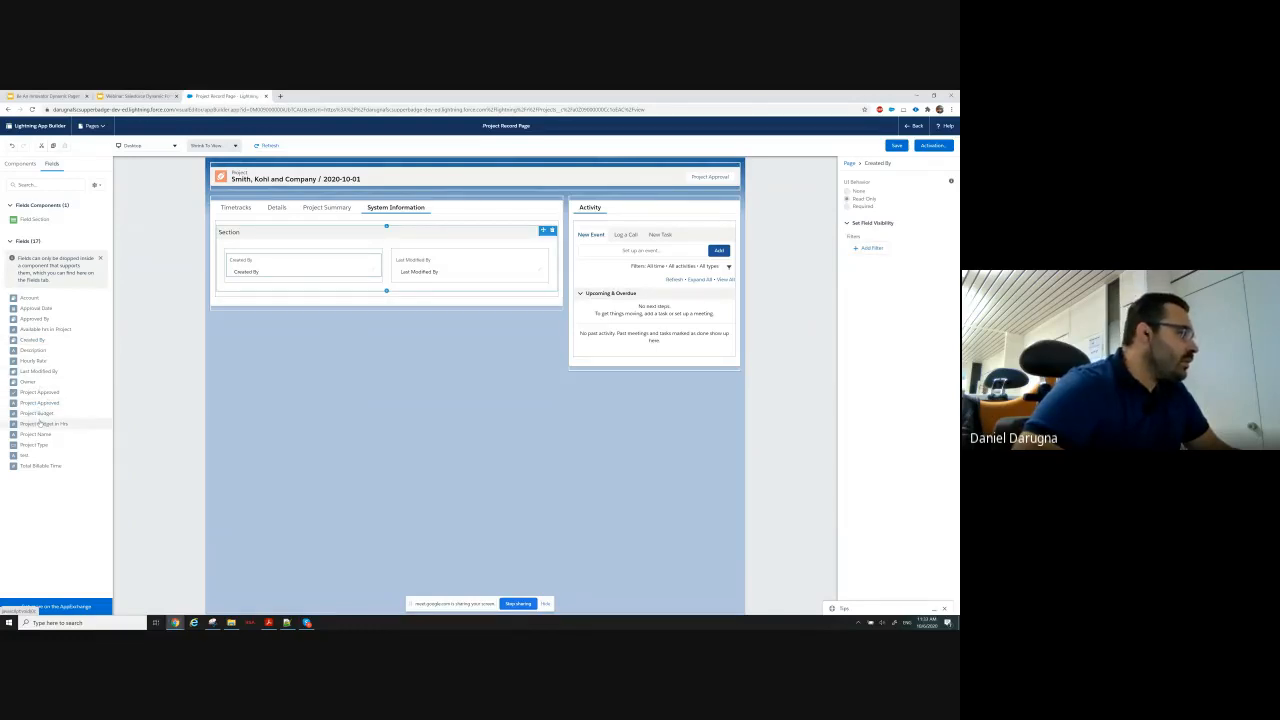
pyautogui.moveTo(37, 383); pyautogui.dragTo(303, 285)
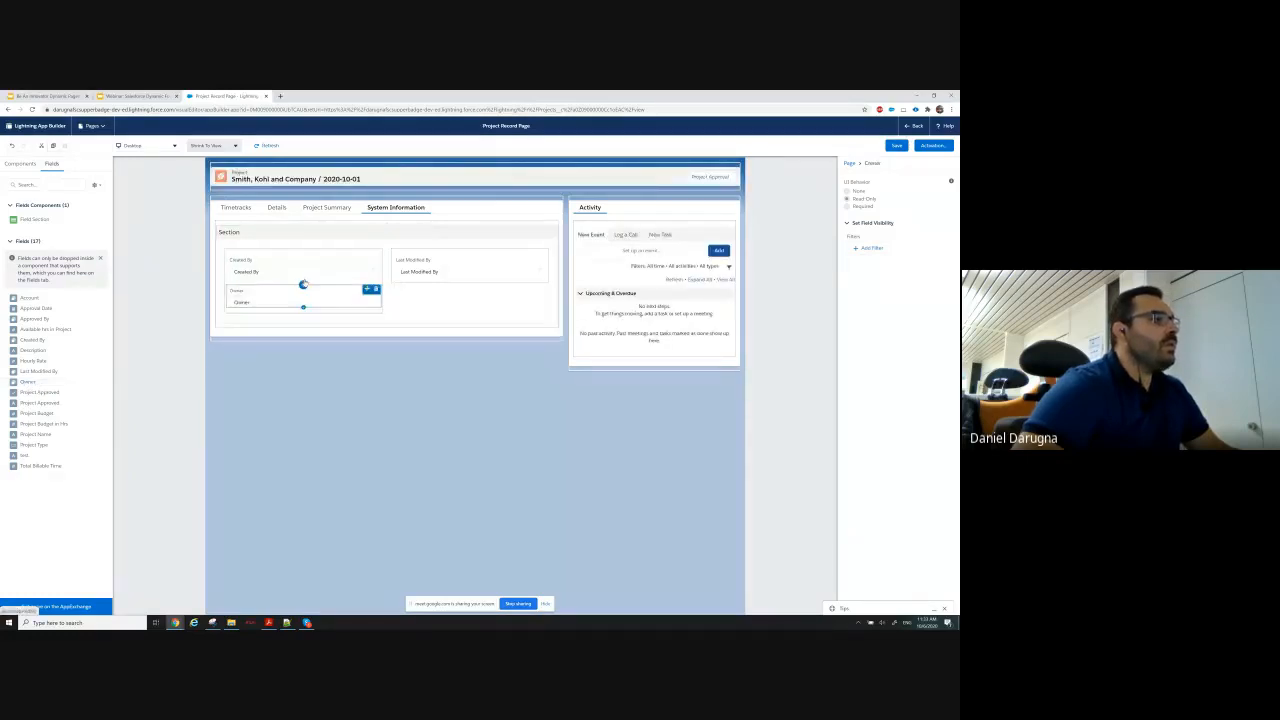
# Save the record page and check the project record's System Information tab against the use case requirements in Google Slides.
pyautogui.click(897, 146)
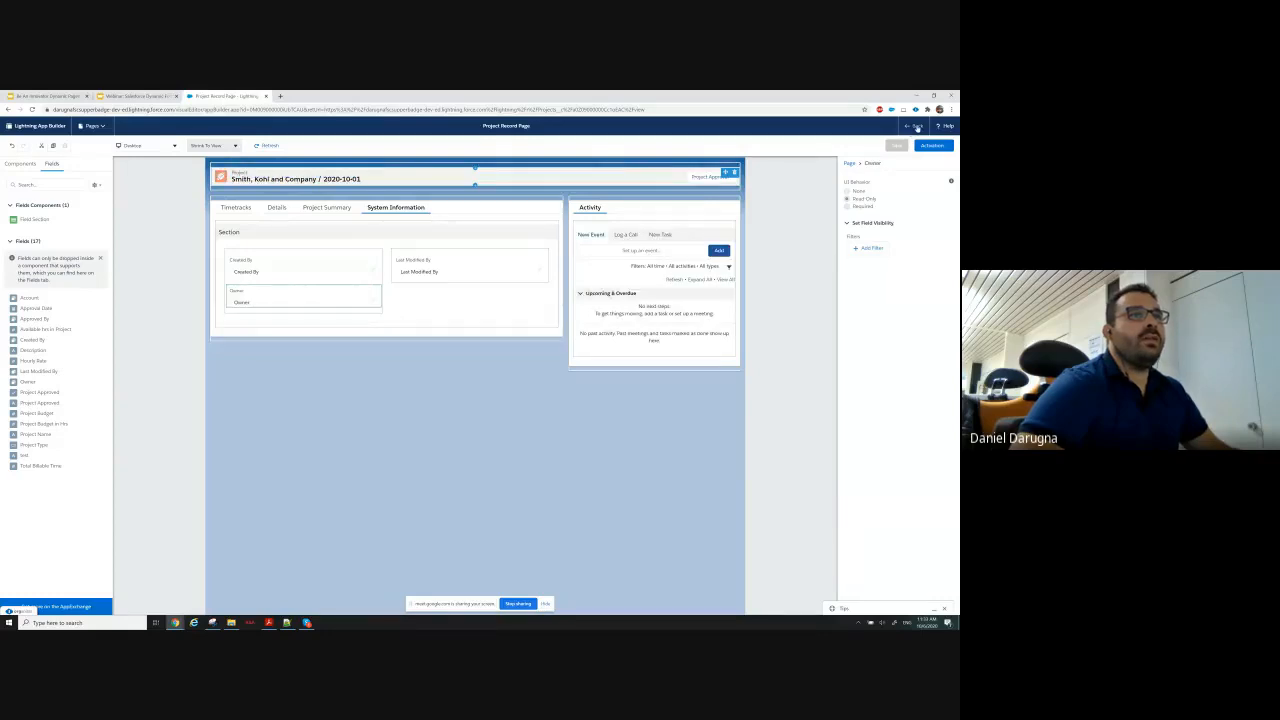
pyautogui.click(915, 127)
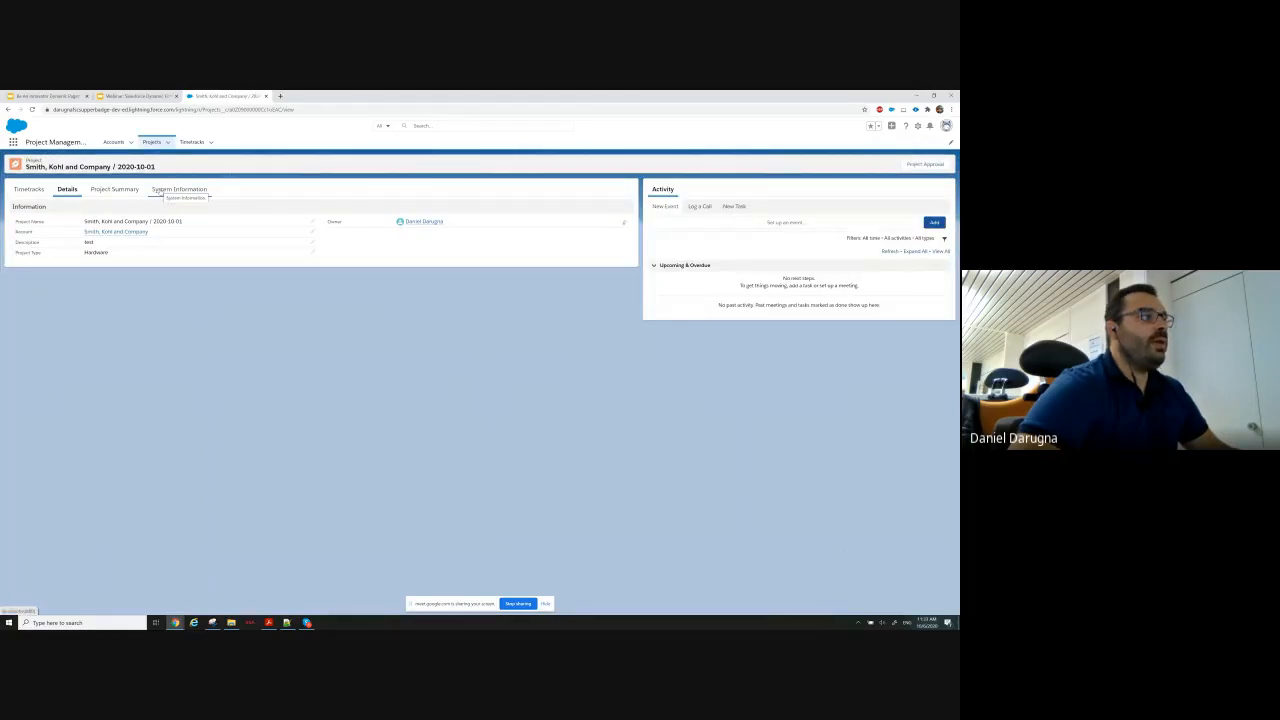
pyautogui.click(160, 190)
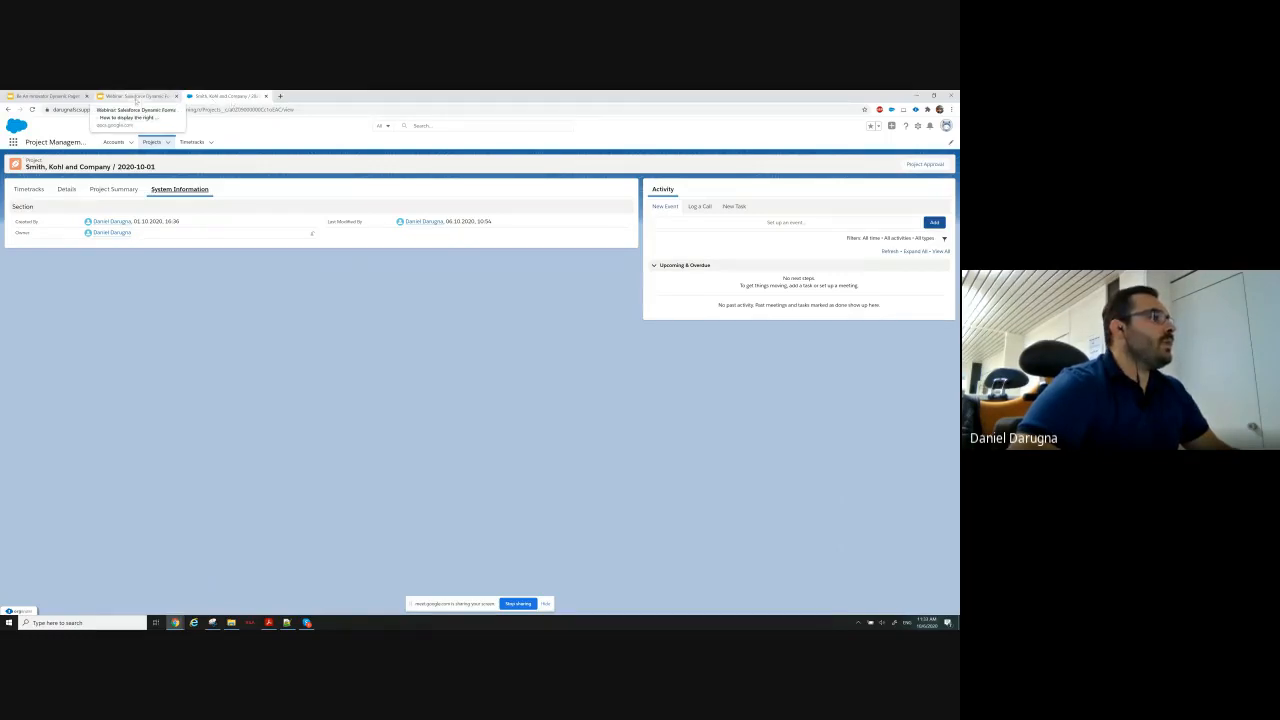
pyautogui.click(136, 96)
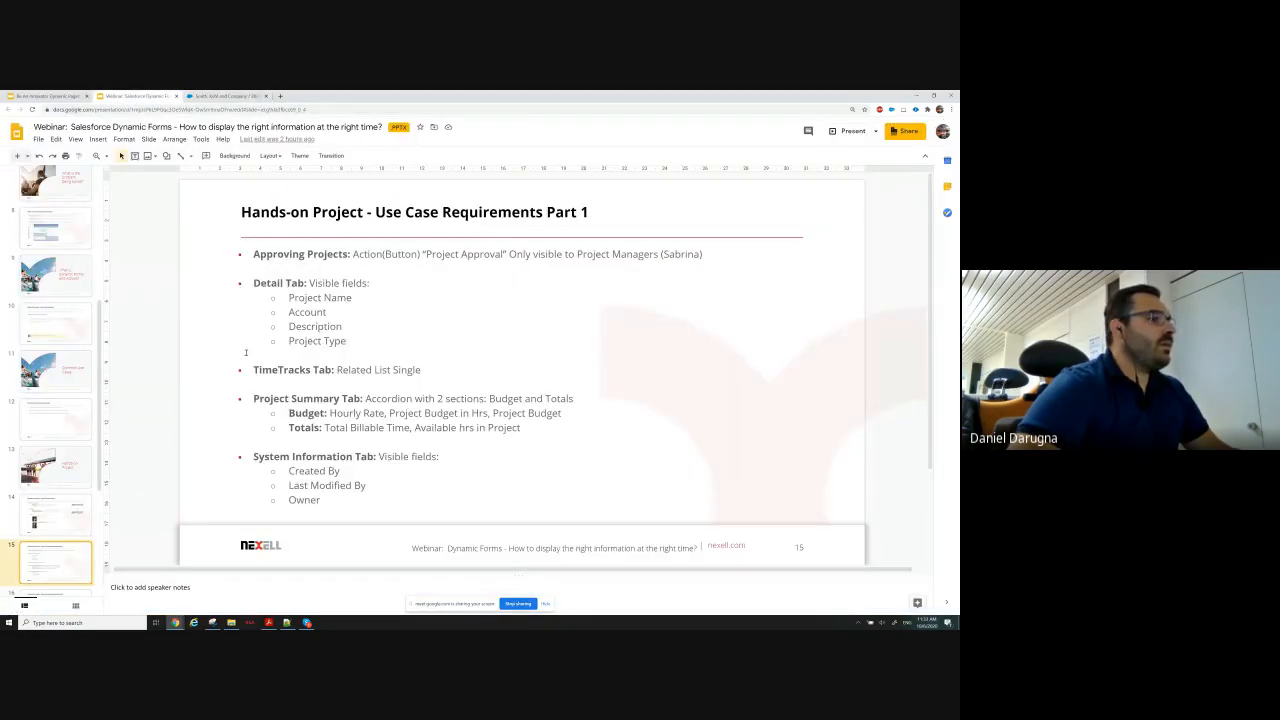
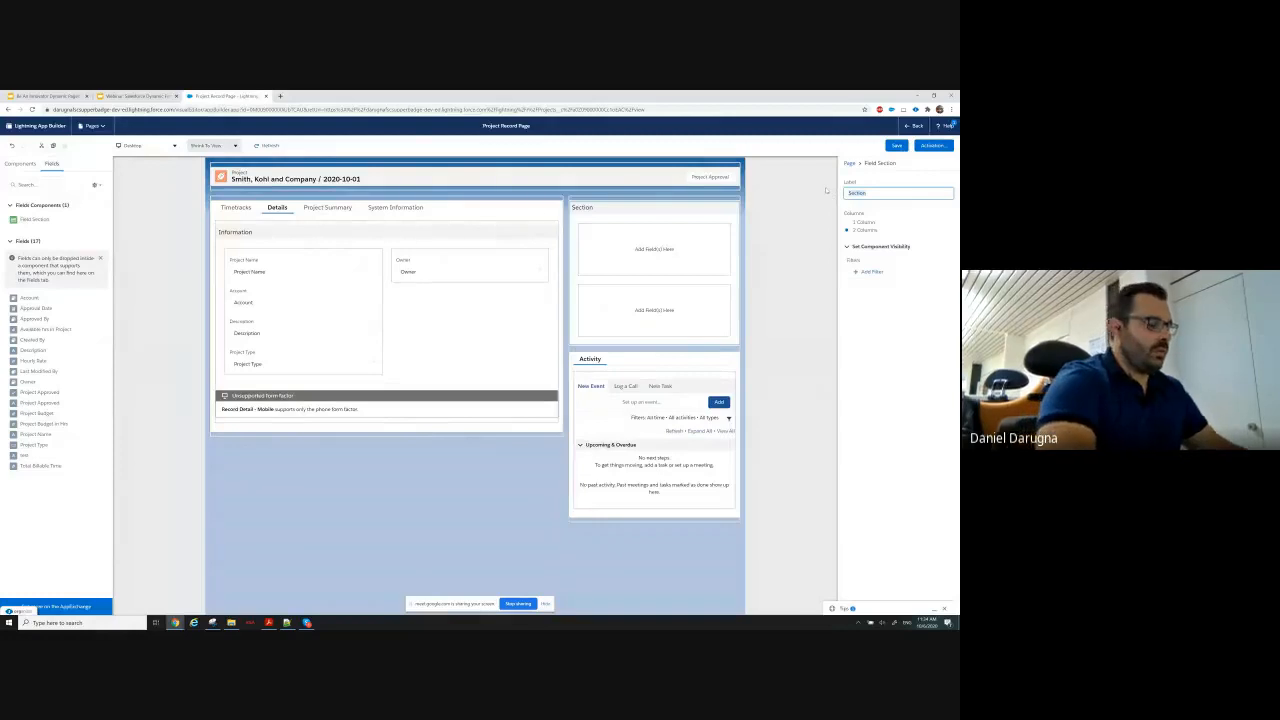
# Label the new sidebar field section Project Management and add the Project Approved, Approved By and Approval Date fields to its first column.
pyautogui.write('Mana')
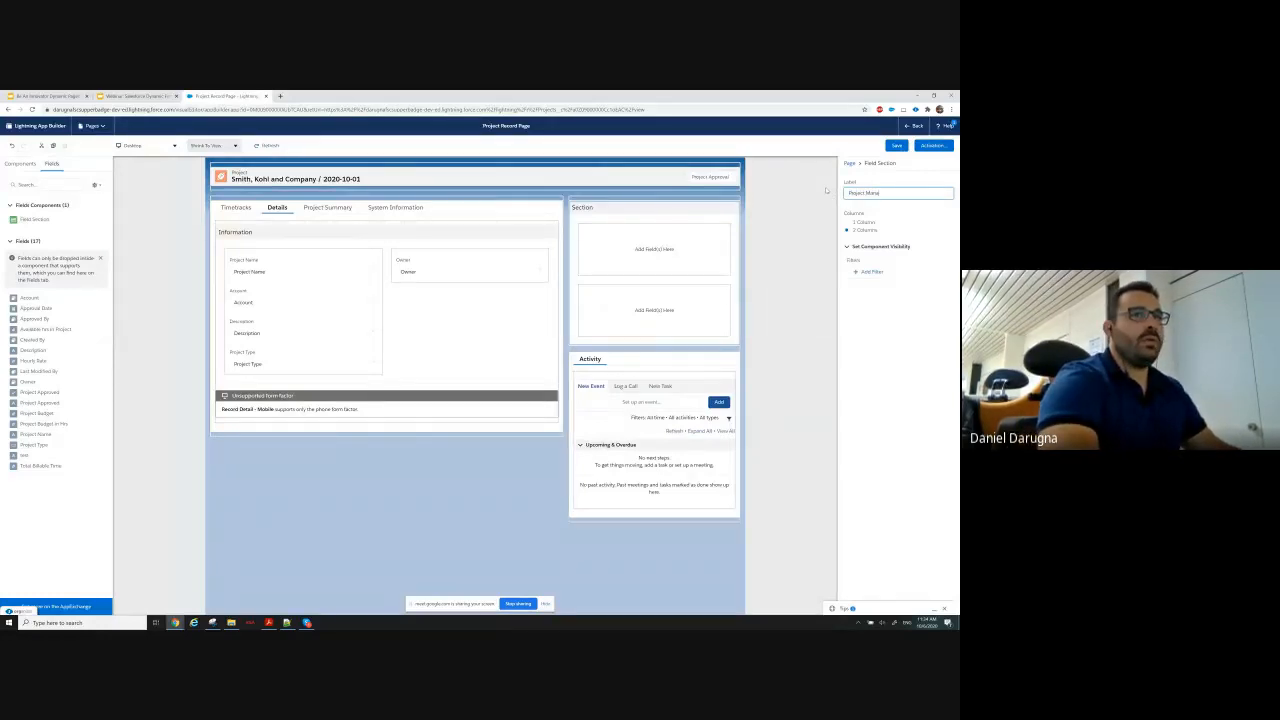
pyautogui.write('gement')
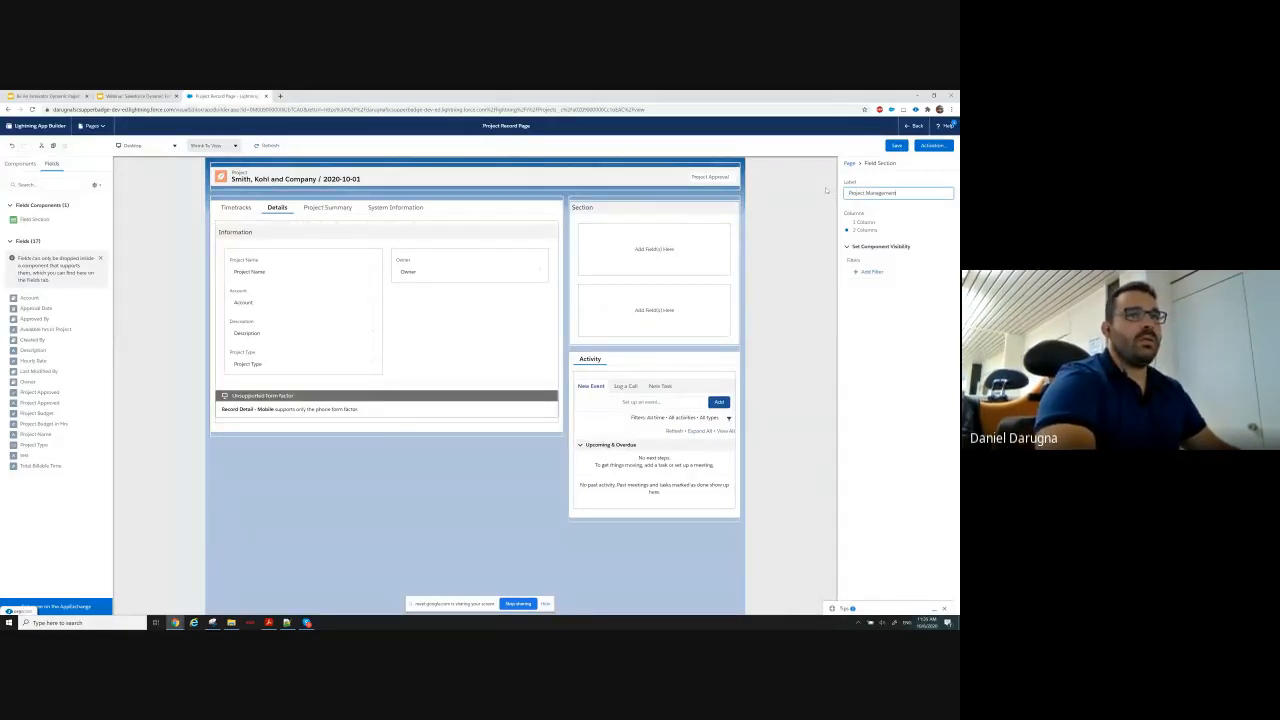
pyautogui.click(582, 259)
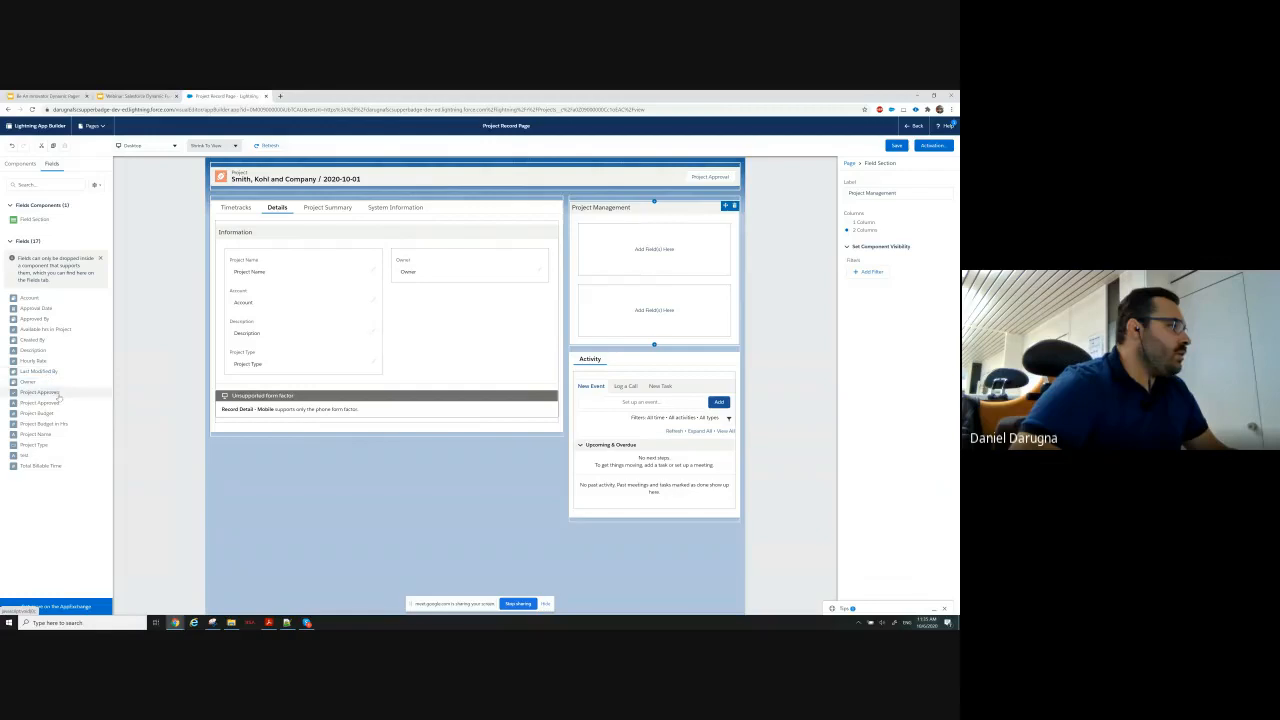
pyautogui.moveTo(40, 400); pyautogui.dragTo(619, 236)
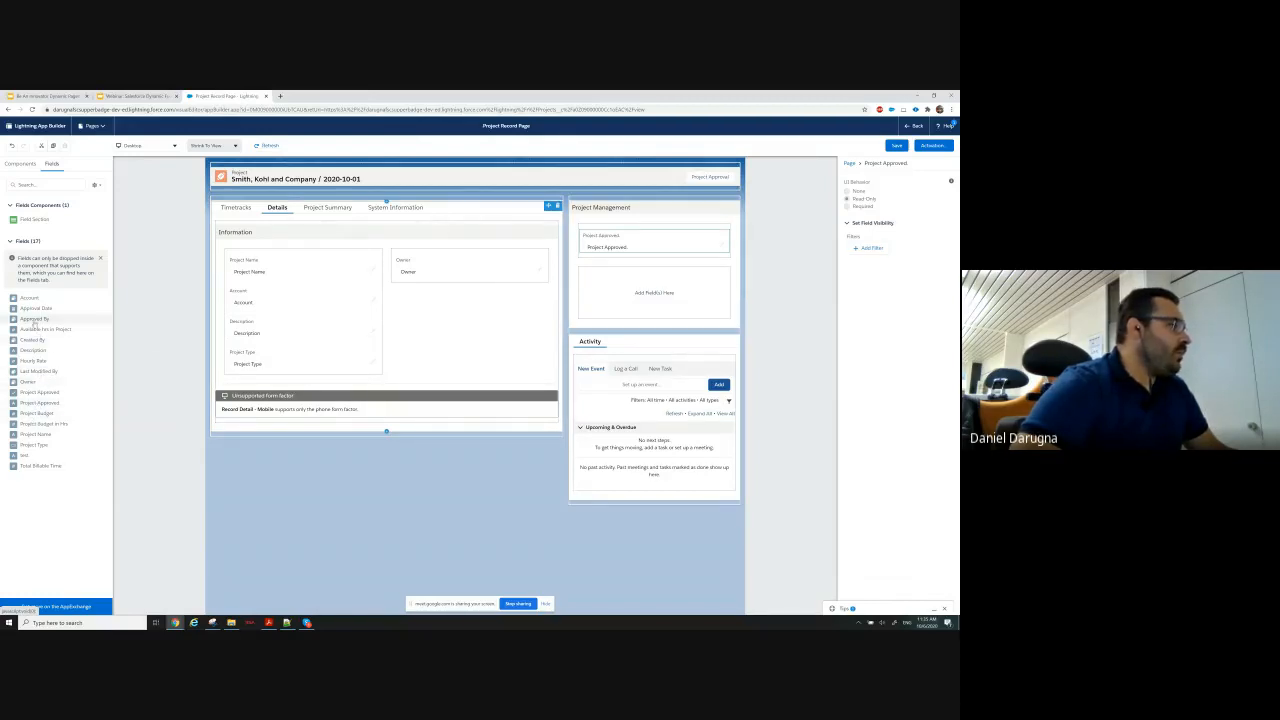
pyautogui.moveTo(35, 320); pyautogui.dragTo(640, 252)
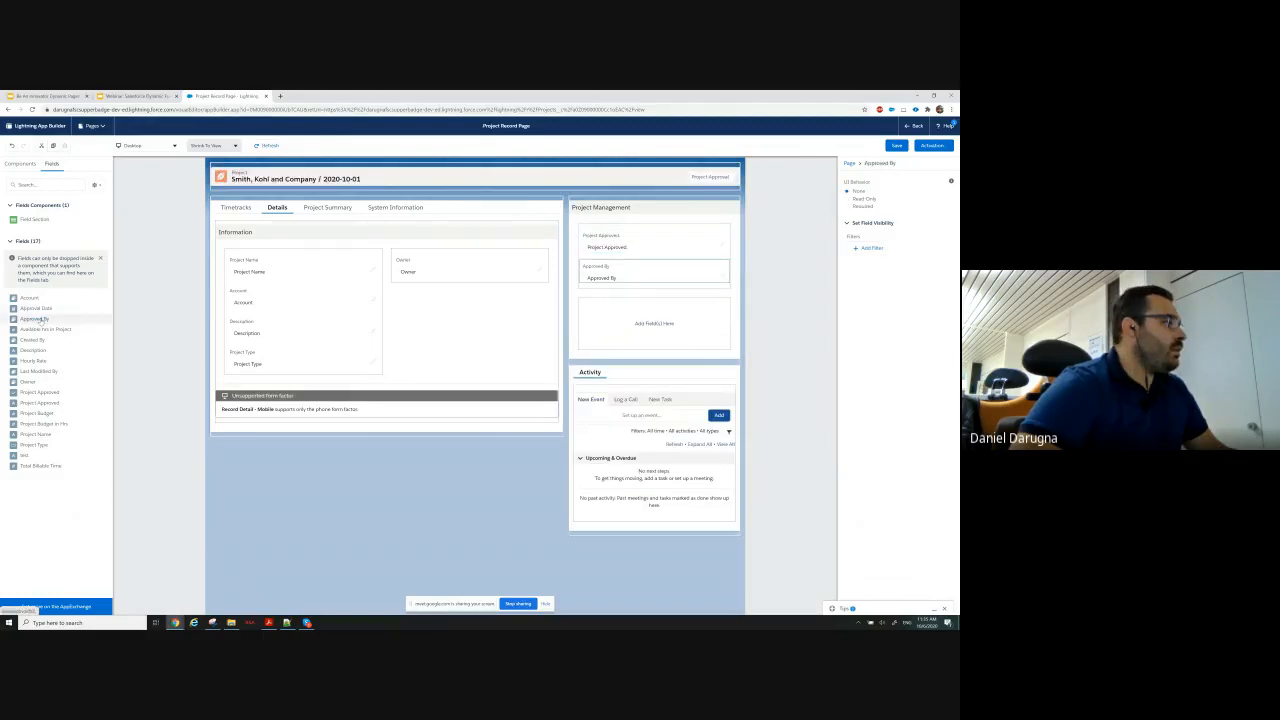
pyautogui.moveTo(36, 308); pyautogui.dragTo(632, 278)
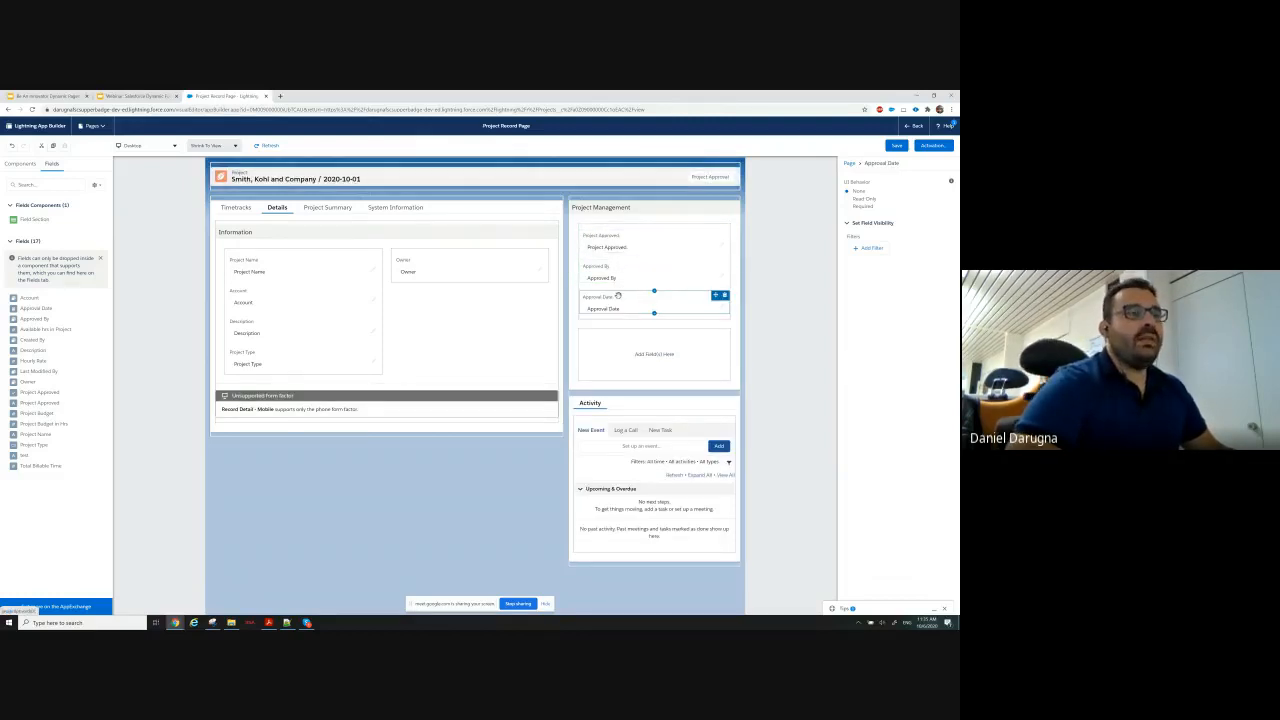
# Set the UI behavior of the Approved By and Approval Date fields in the Project Management section to Read Only.
pyautogui.click(634, 243)
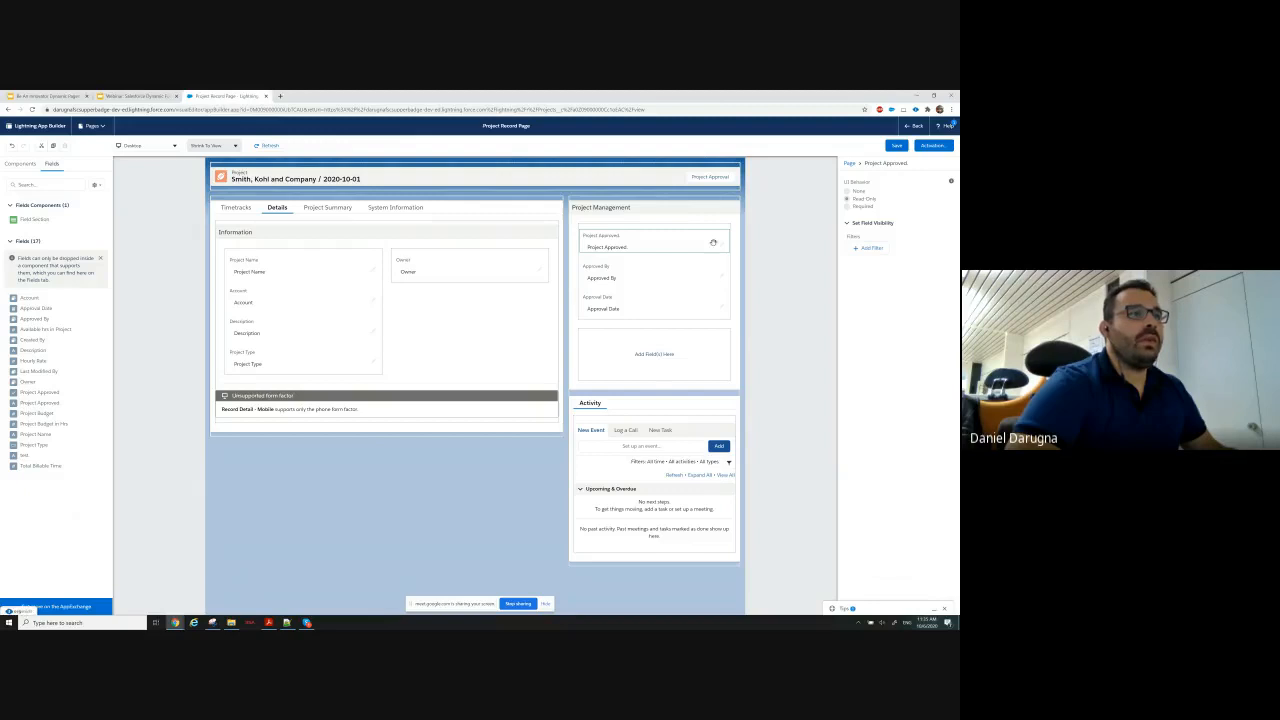
pyautogui.click(655, 275)
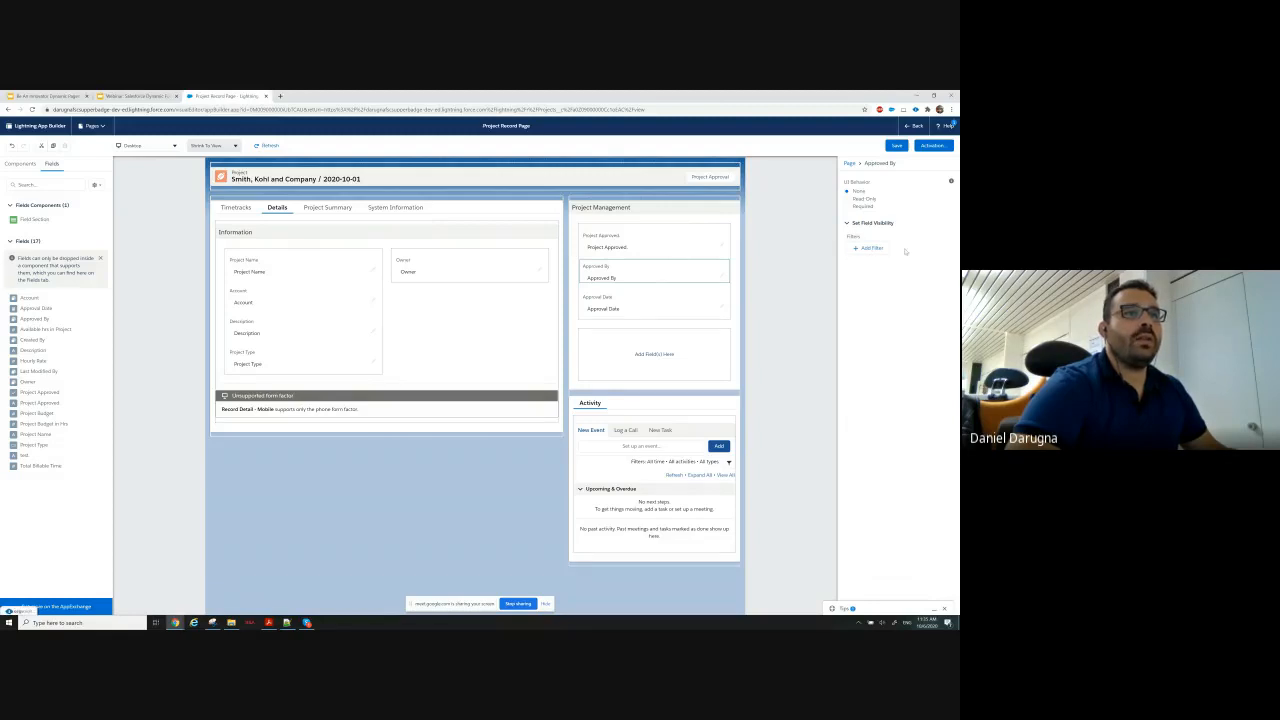
pyautogui.click(847, 199)
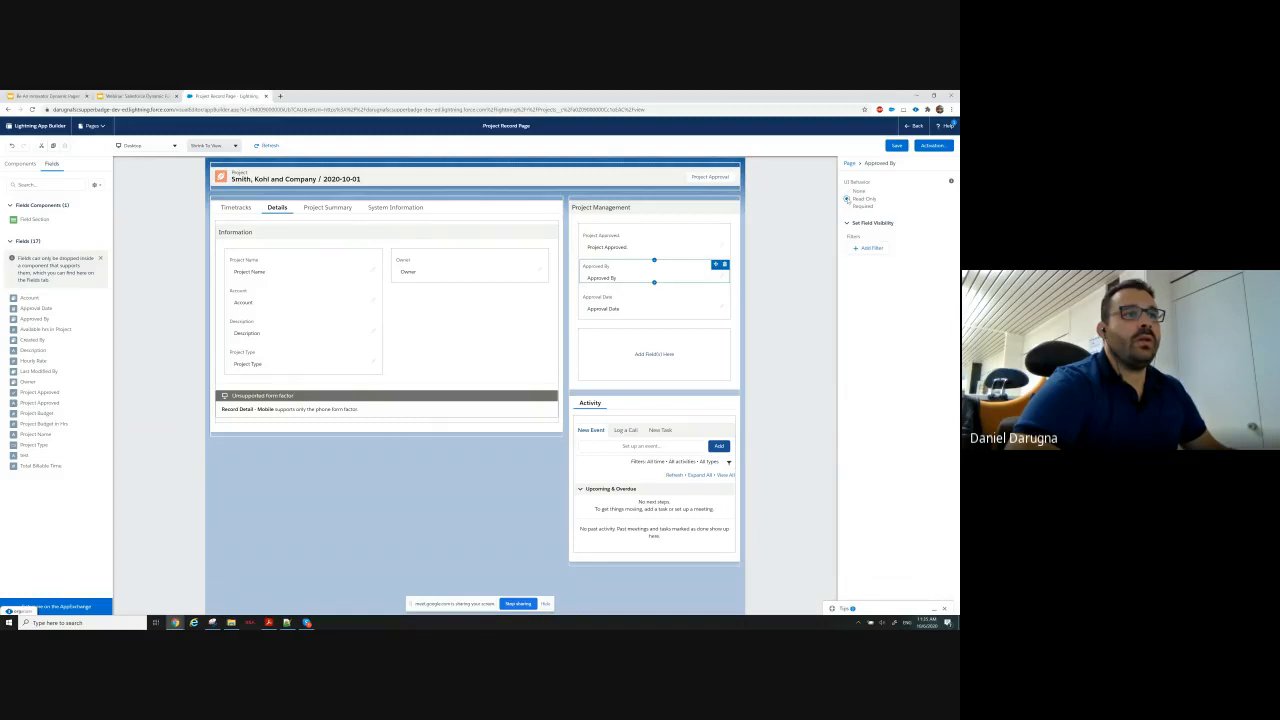
pyautogui.click(643, 300)
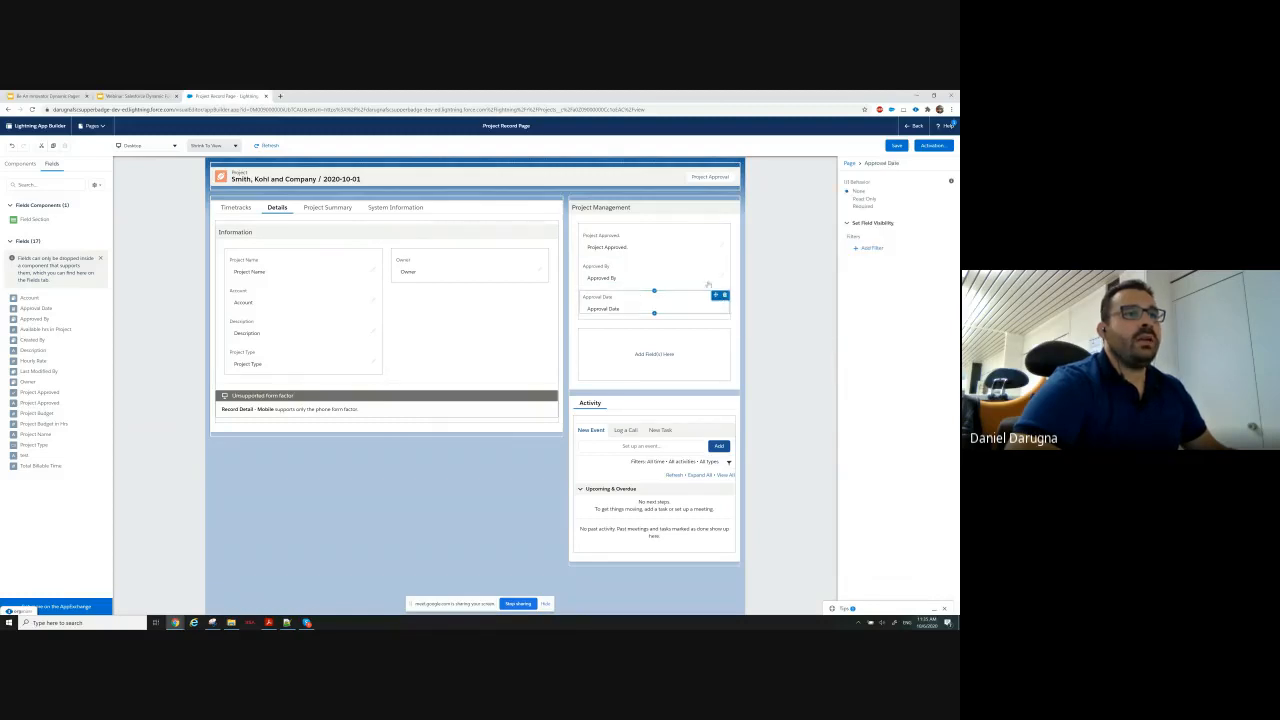
pyautogui.click(848, 199)
pyautogui.click(666, 245)
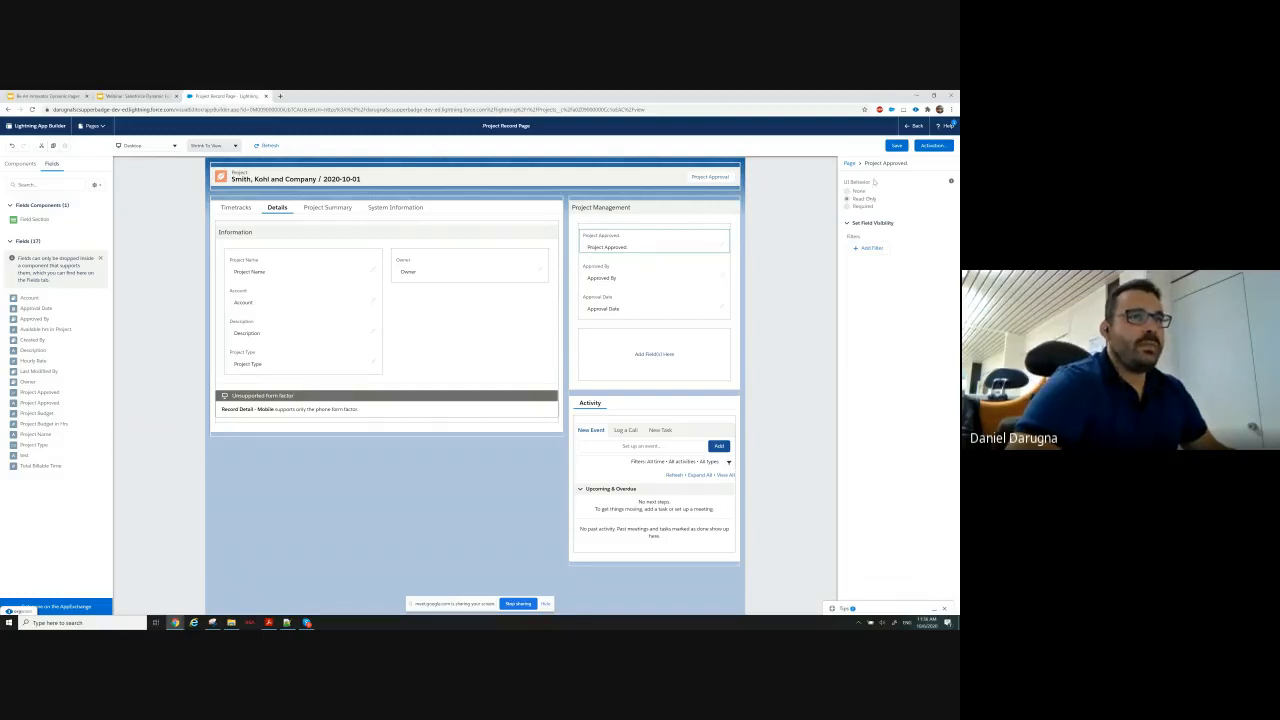
# Save the record page and check the project record against the Use Case Requirements Part 2 slide in Google Slides.
pyautogui.click(899, 146)
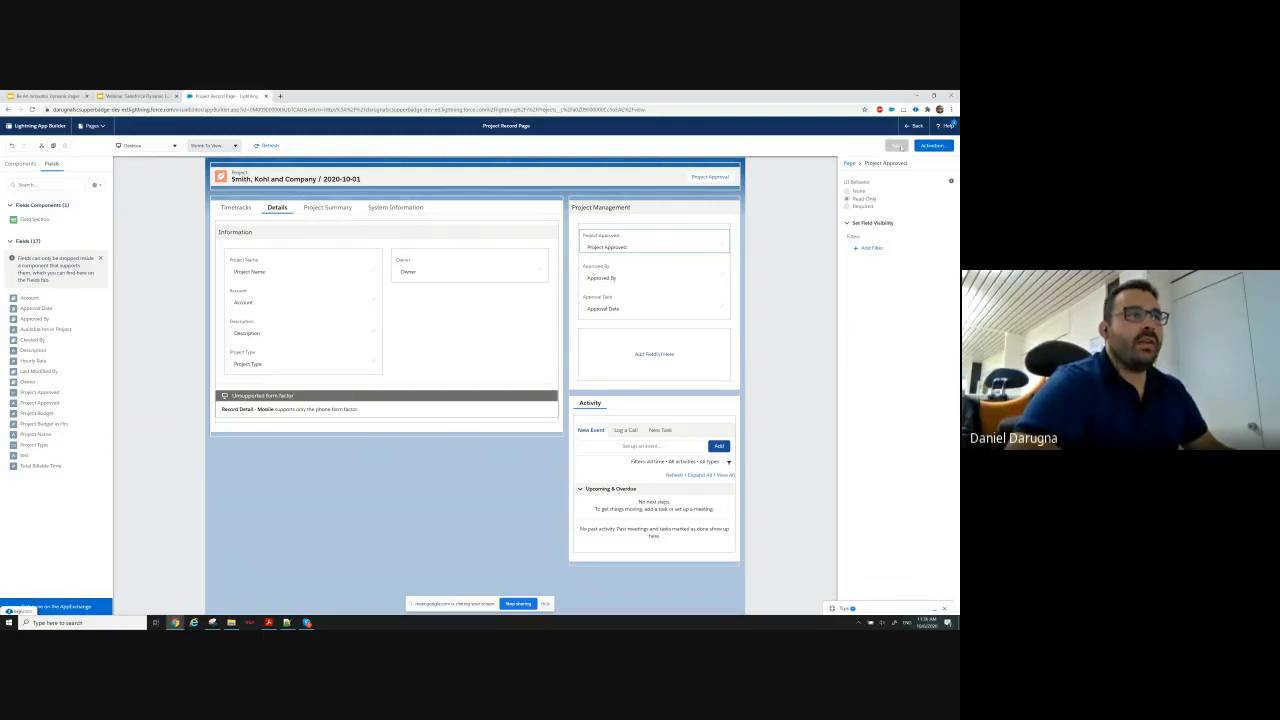
pyautogui.click(914, 127)
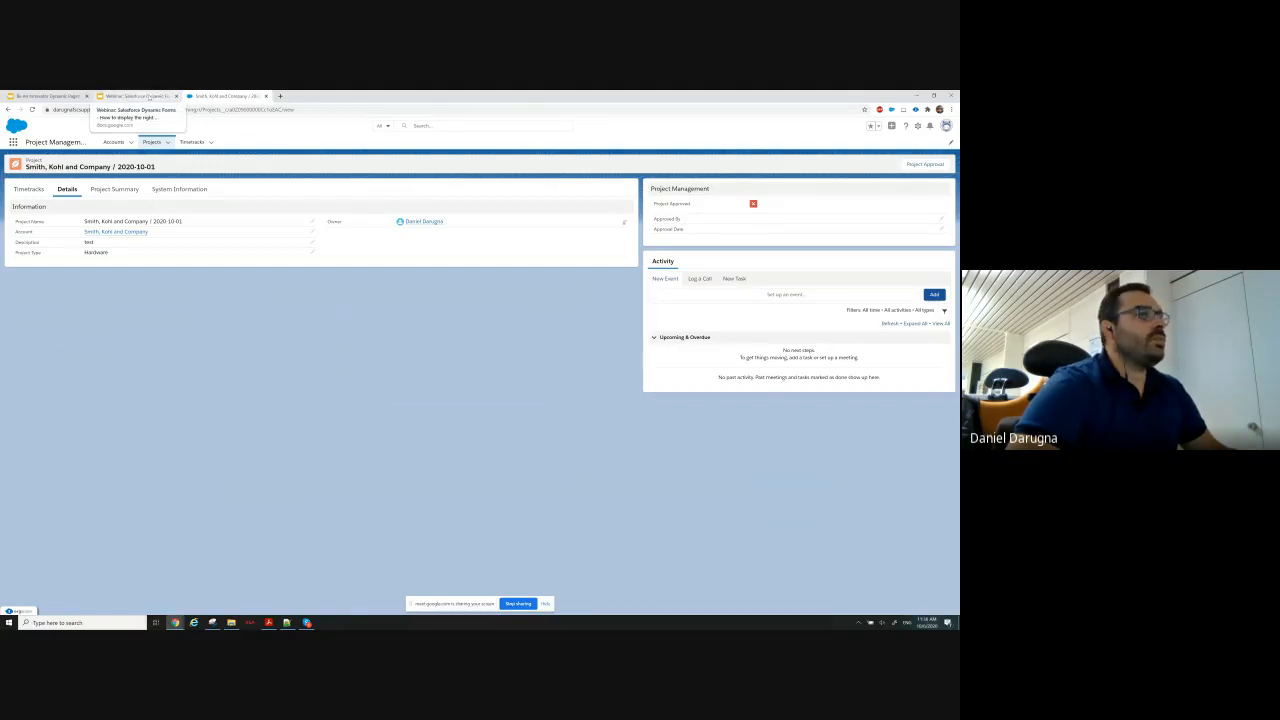
pyautogui.click(148, 97)
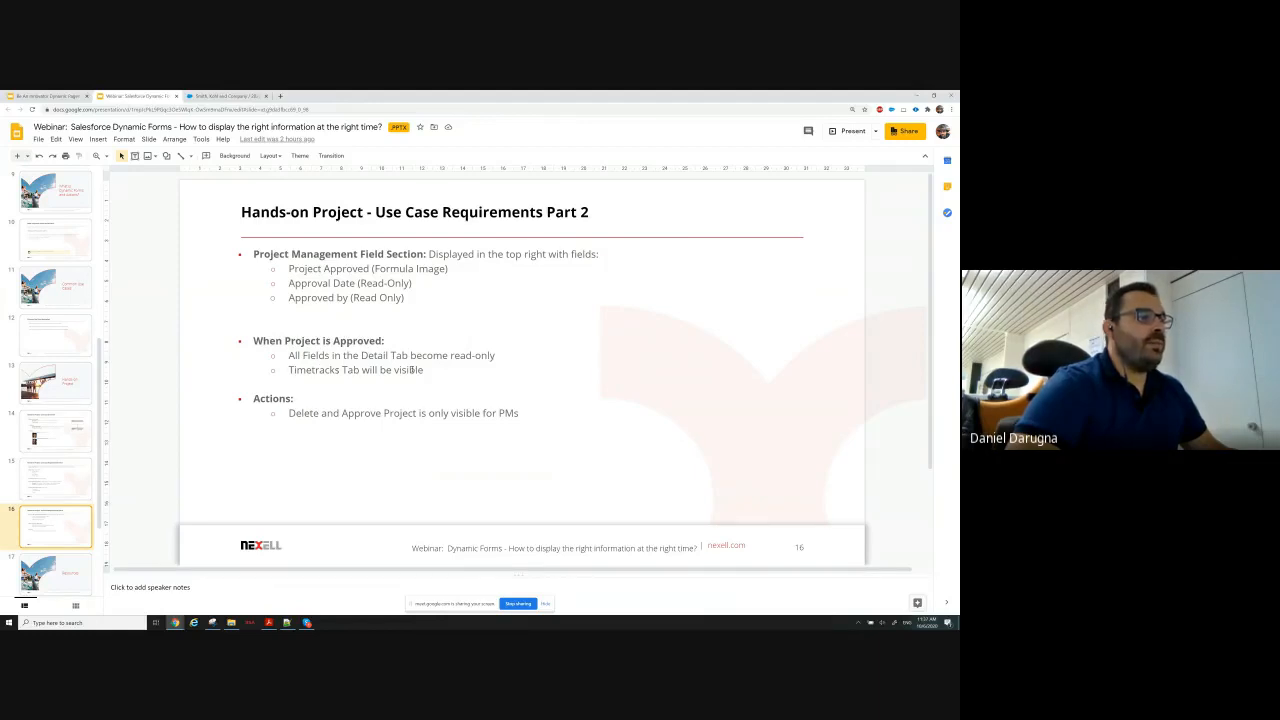
pyautogui.click(222, 96)
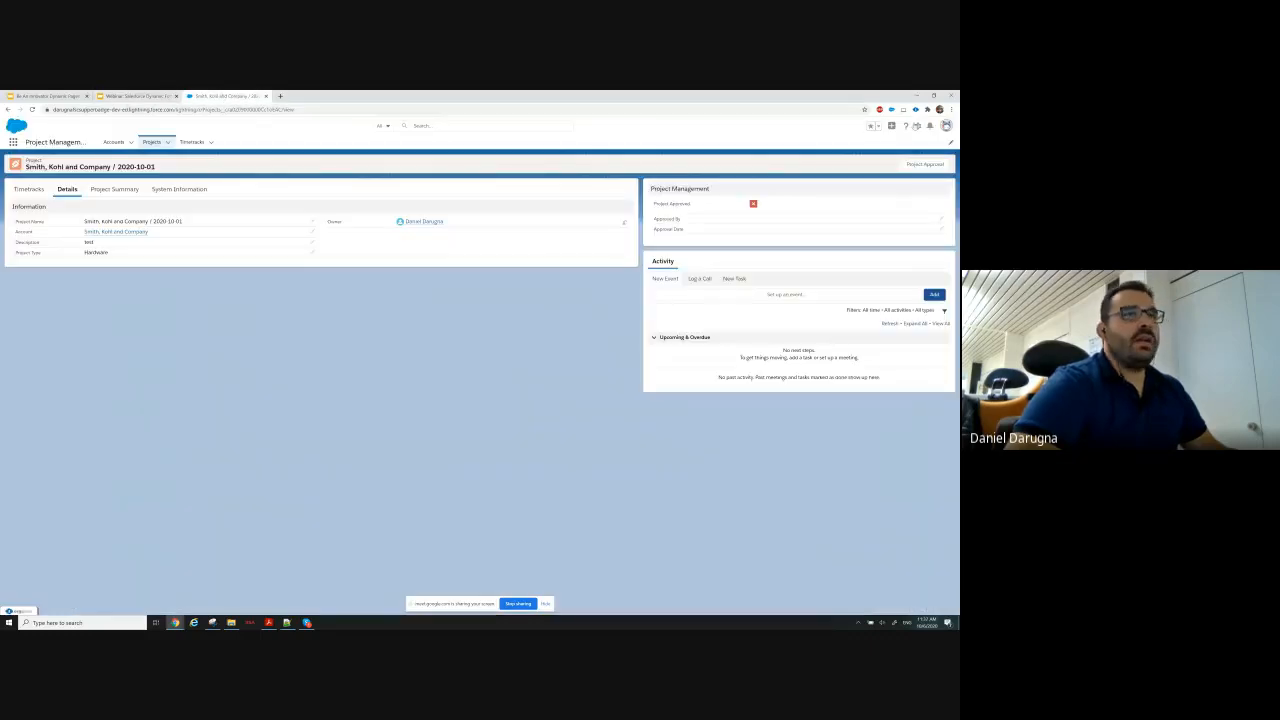
# Reopen the project record page for editing and duplicate the main Tabs component below the original.
pyautogui.click(917, 126)
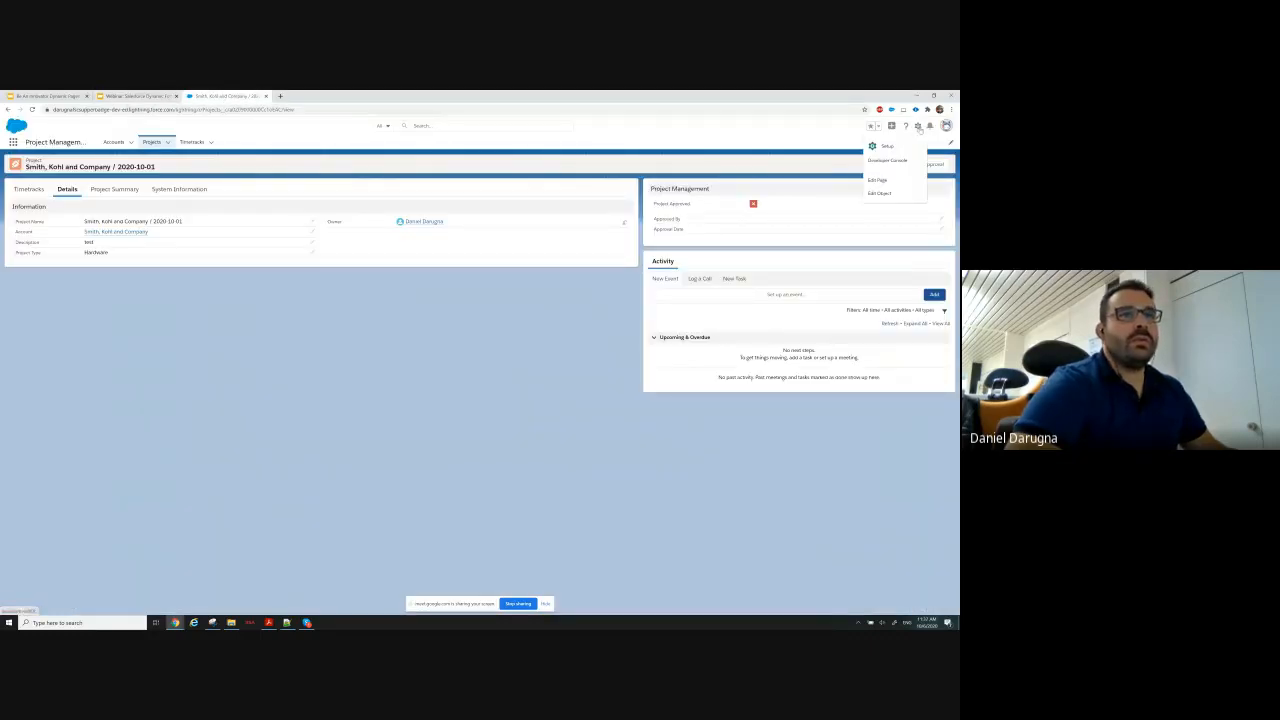
pyautogui.click(891, 181)
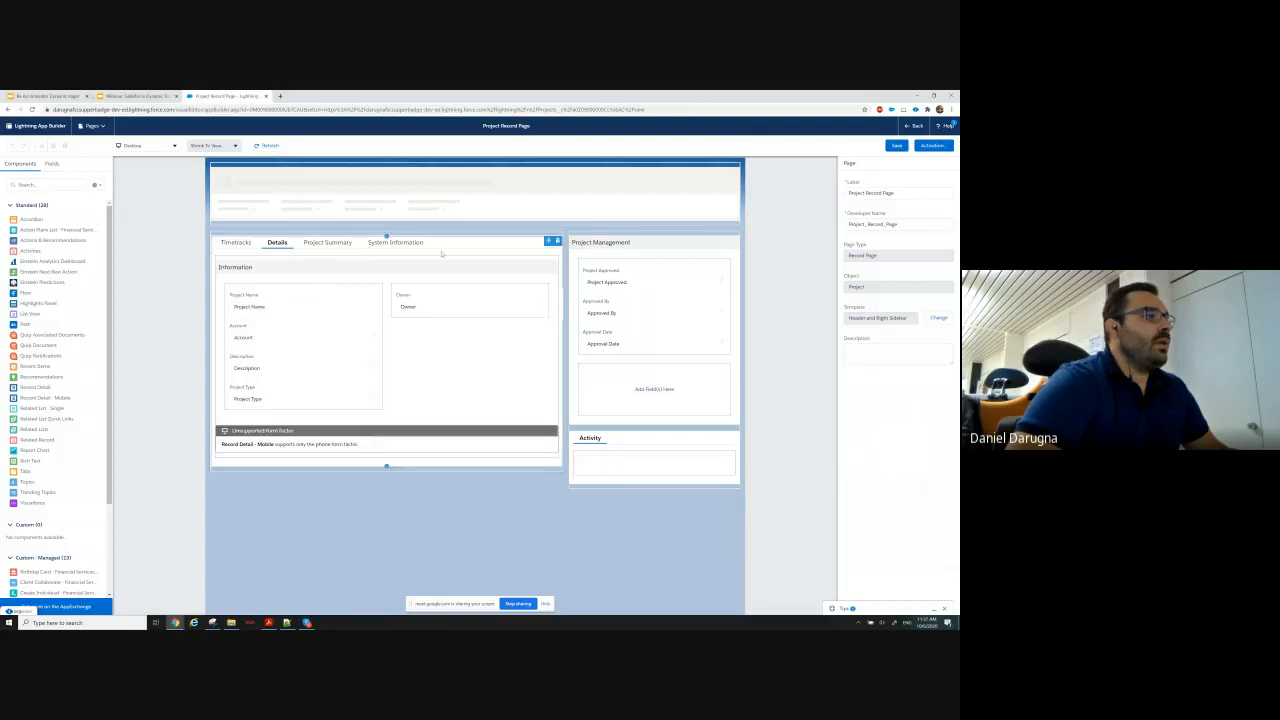
pyautogui.click(455, 233)
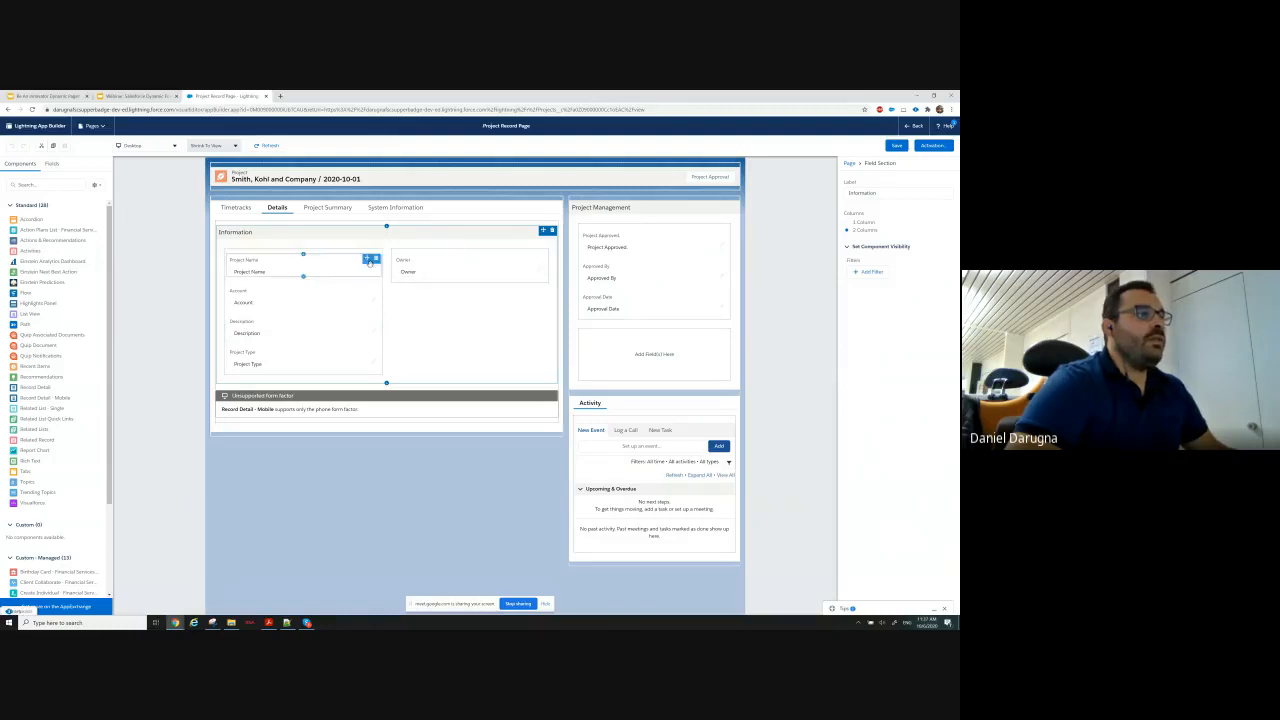
pyautogui.click(440, 211)
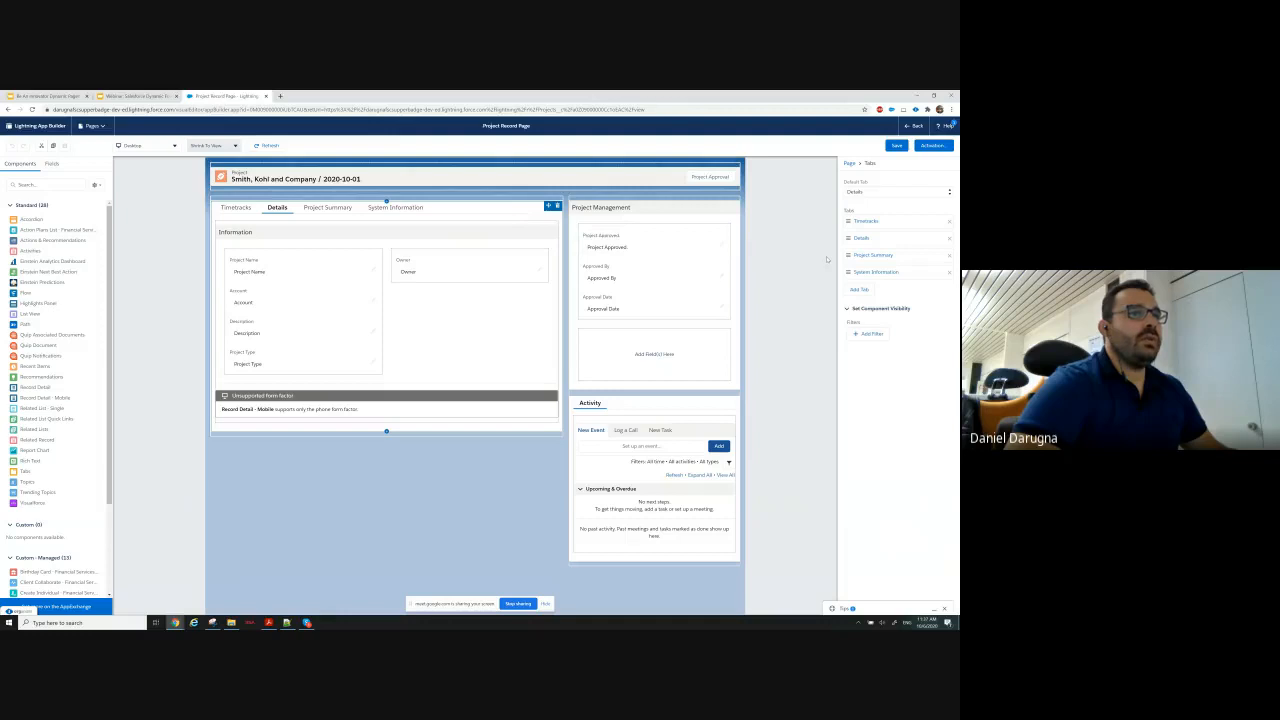
pyautogui.click(300, 268)
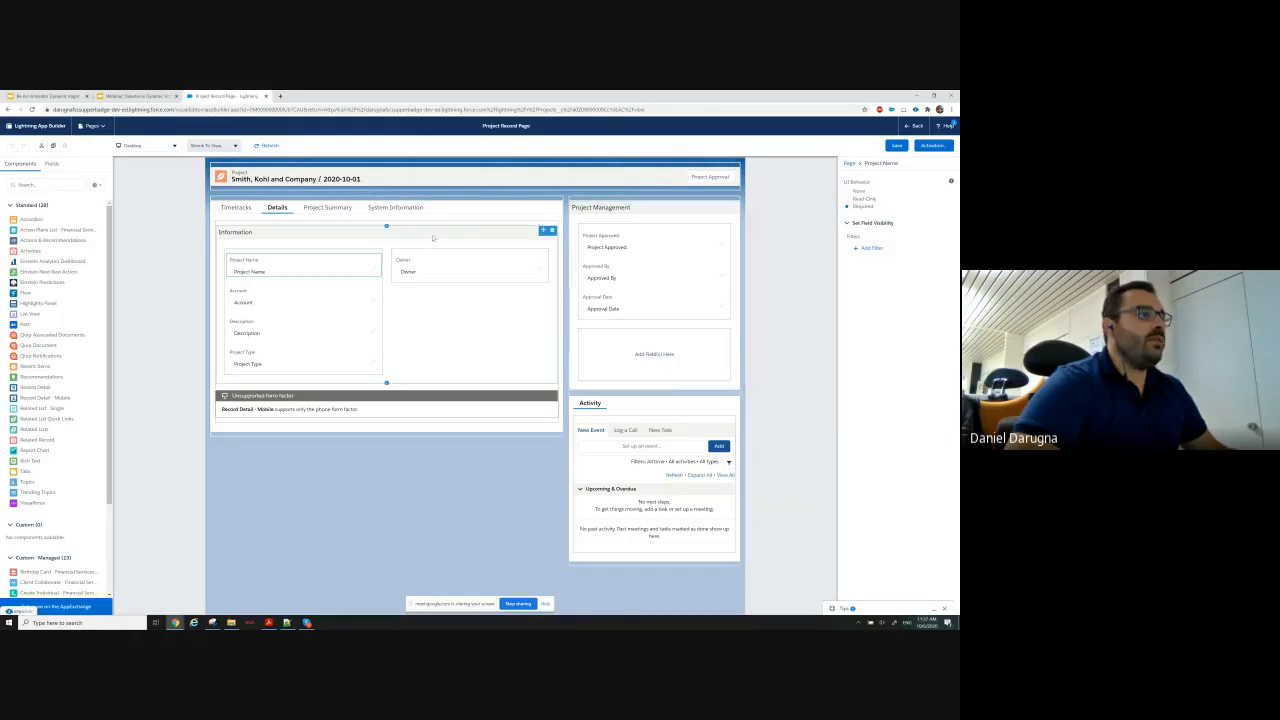
pyautogui.click(452, 209)
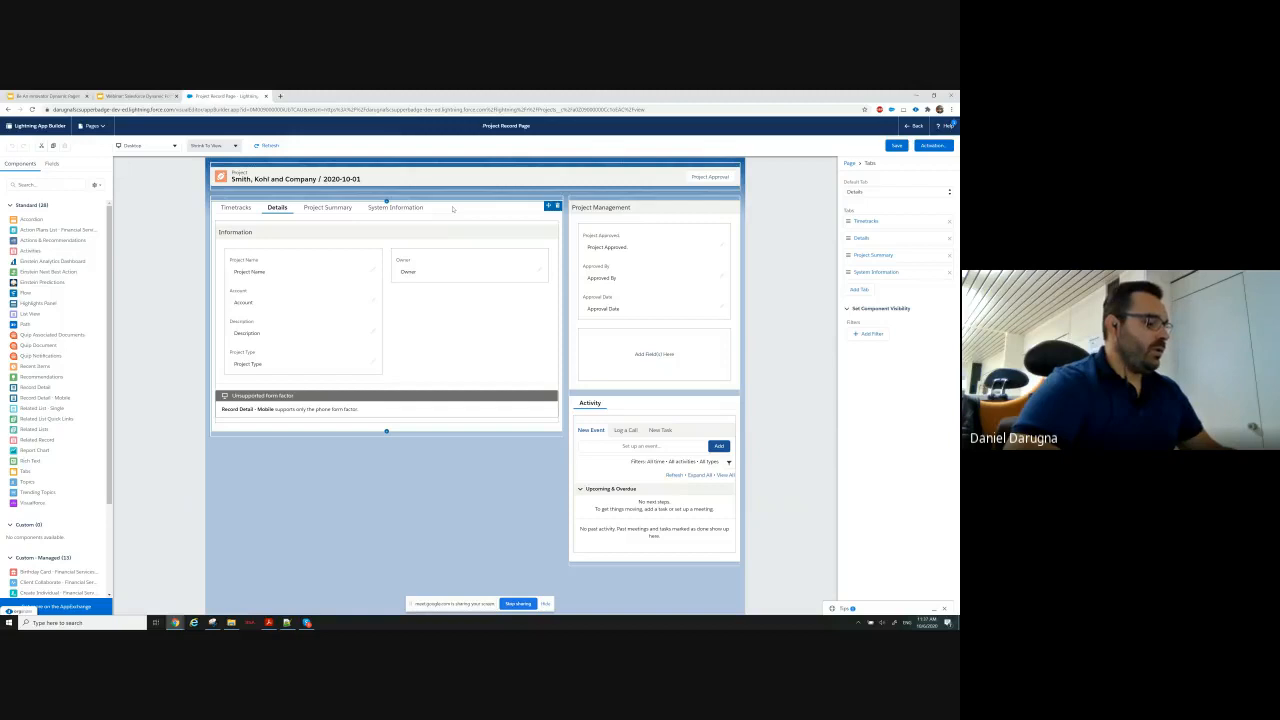
pyautogui.hotkey('ctrl', 'v')
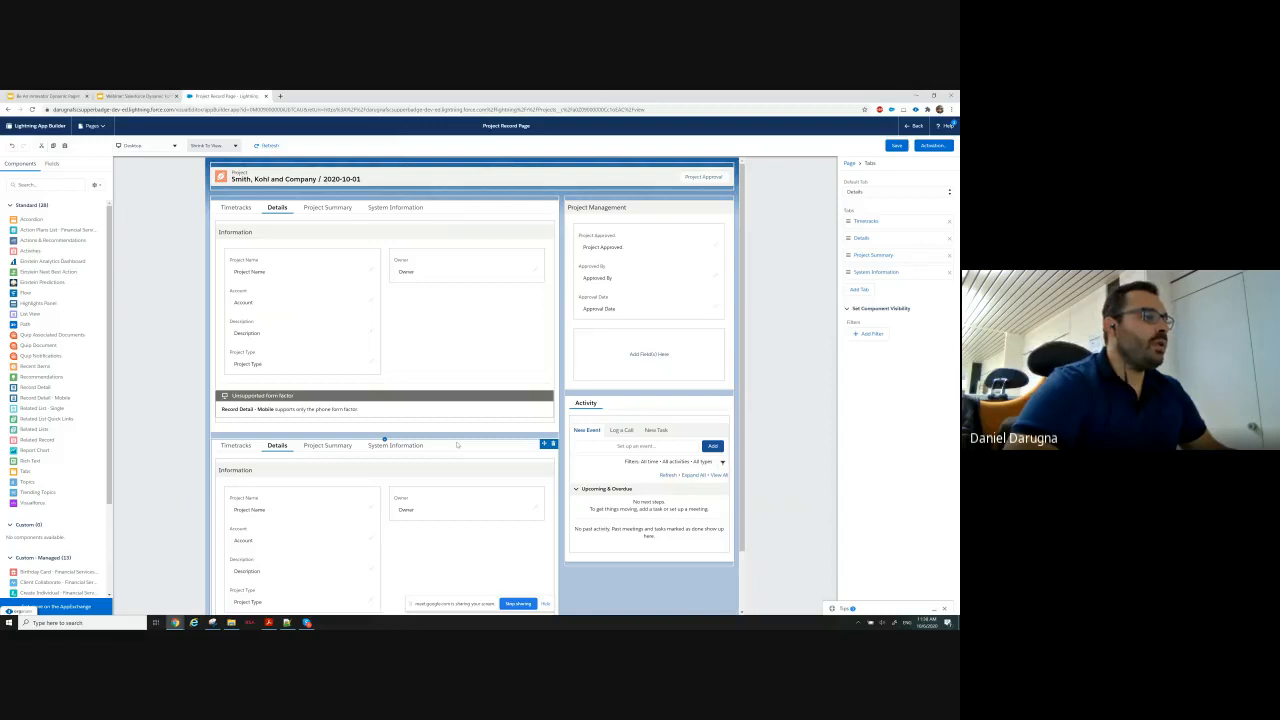
# Delete the Timetracks tab from the upper Tabs component and show that component only when the Project Approved record field equals False.
pyautogui.click(464, 208)
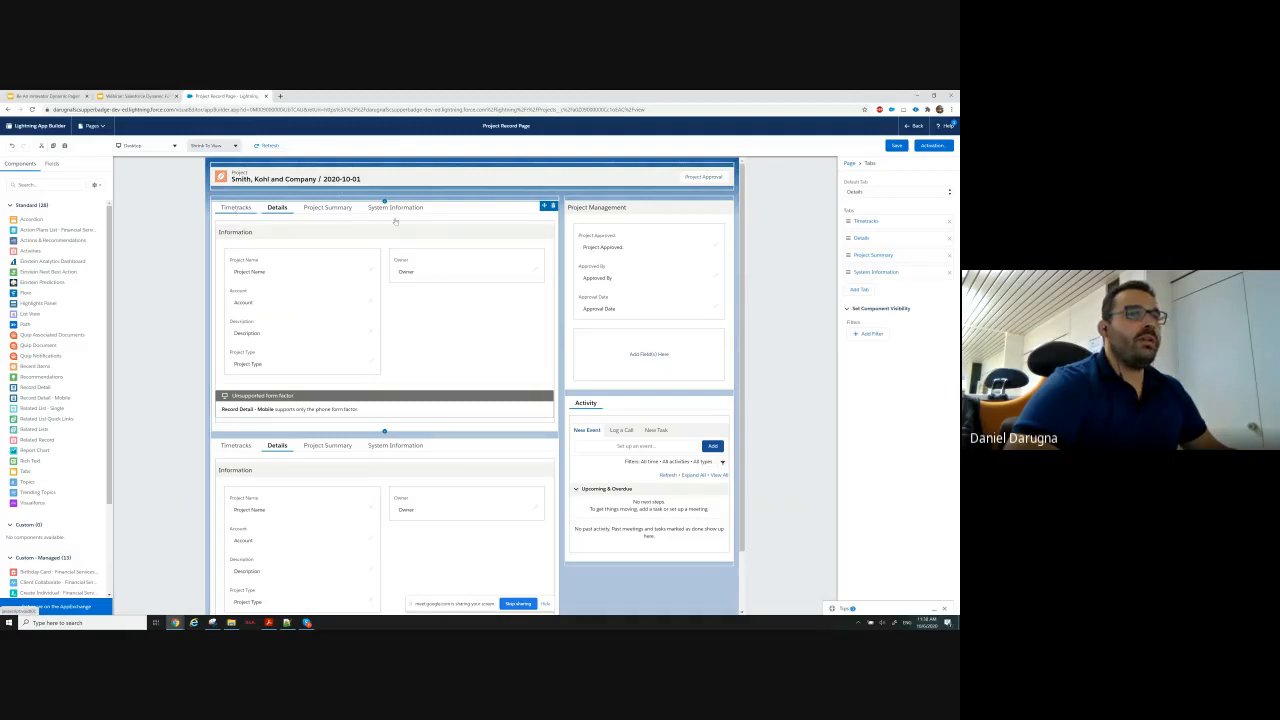
pyautogui.click(950, 222)
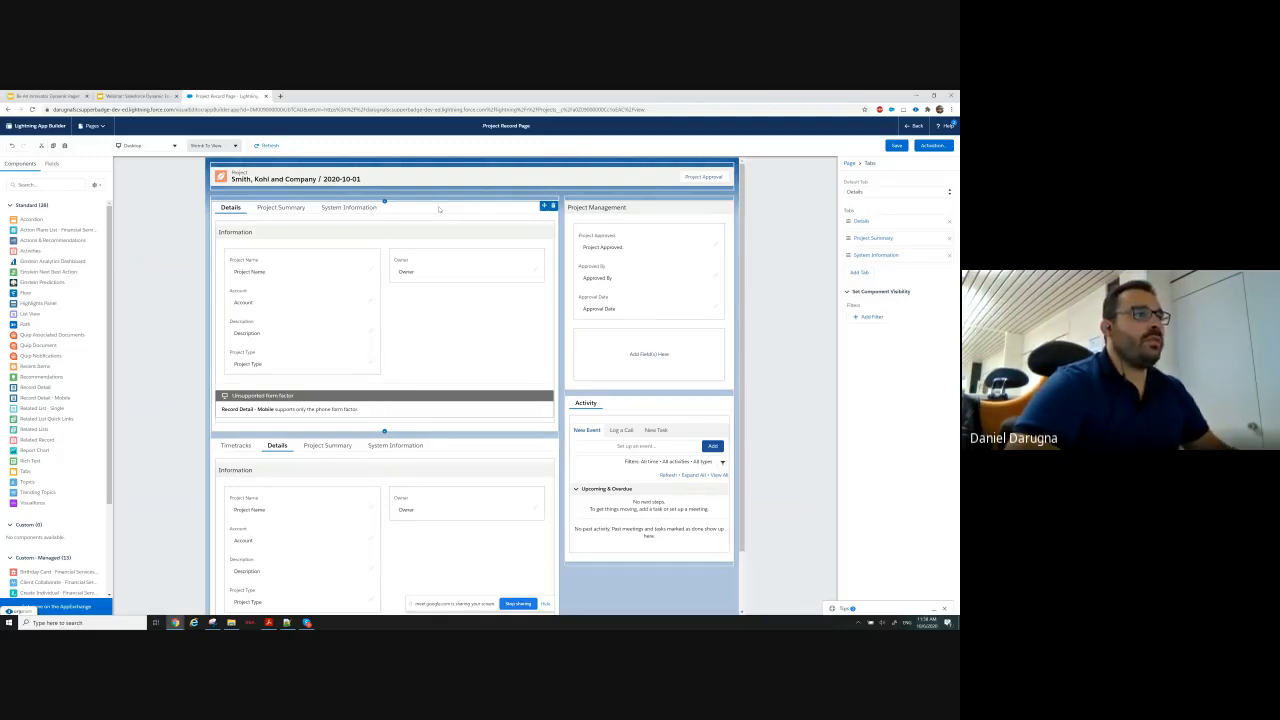
pyautogui.click(871, 316)
pyautogui.click(762, 312)
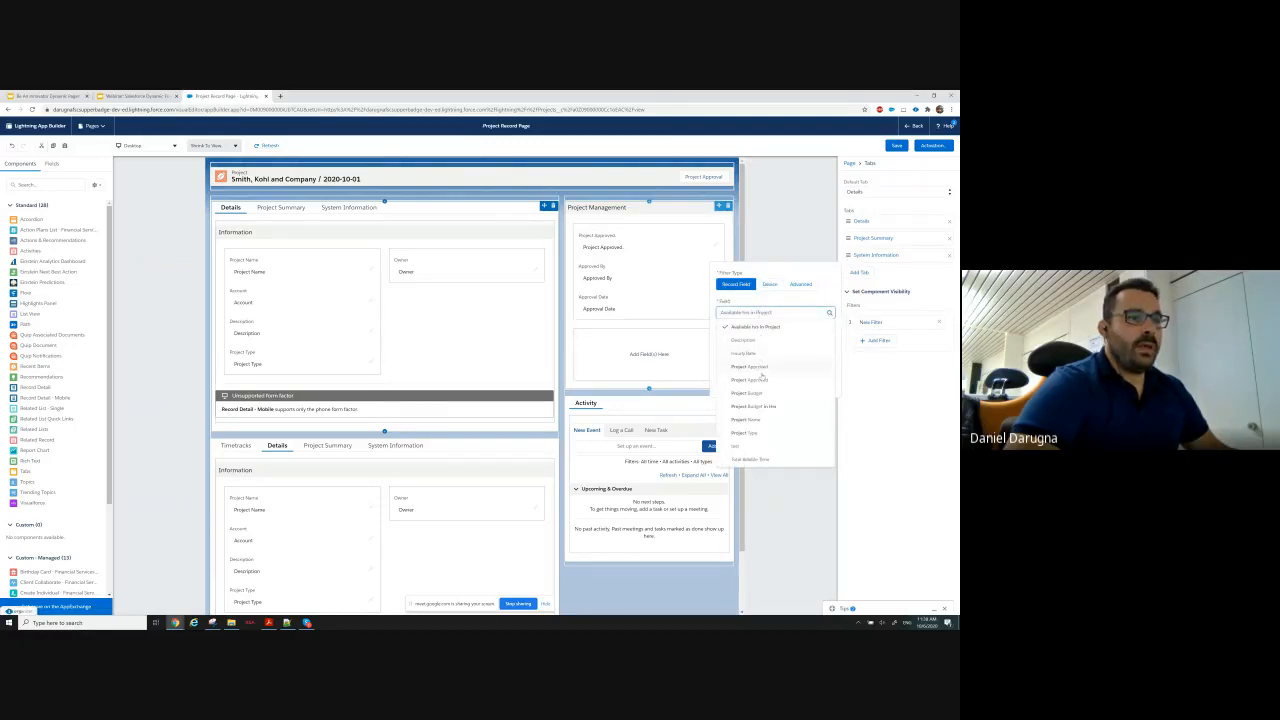
pyautogui.click(761, 378)
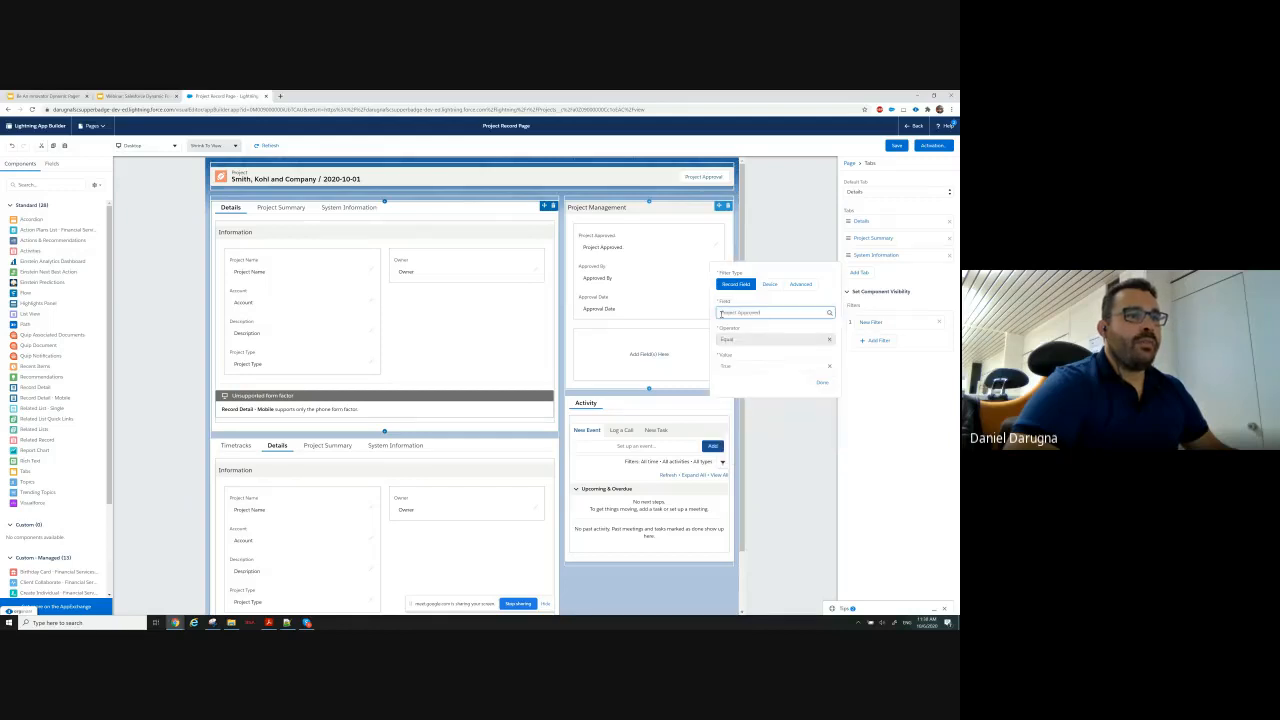
pyautogui.click(735, 366)
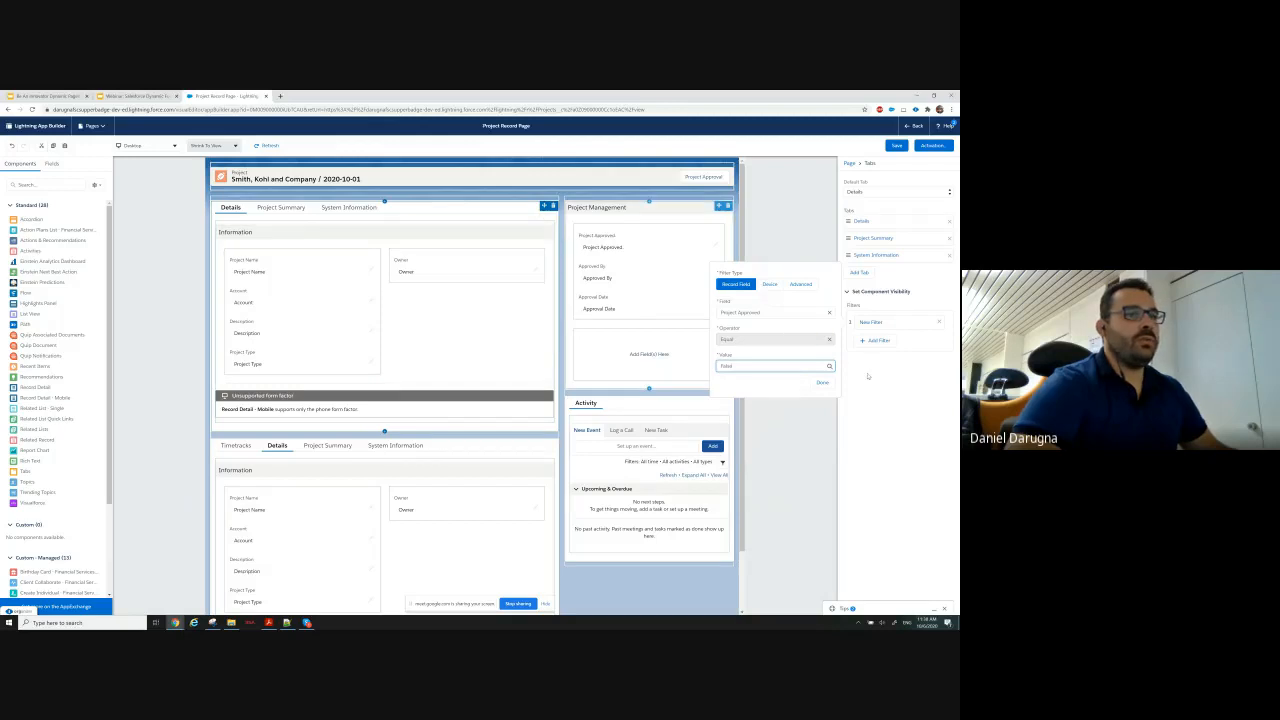
pyautogui.click(823, 383)
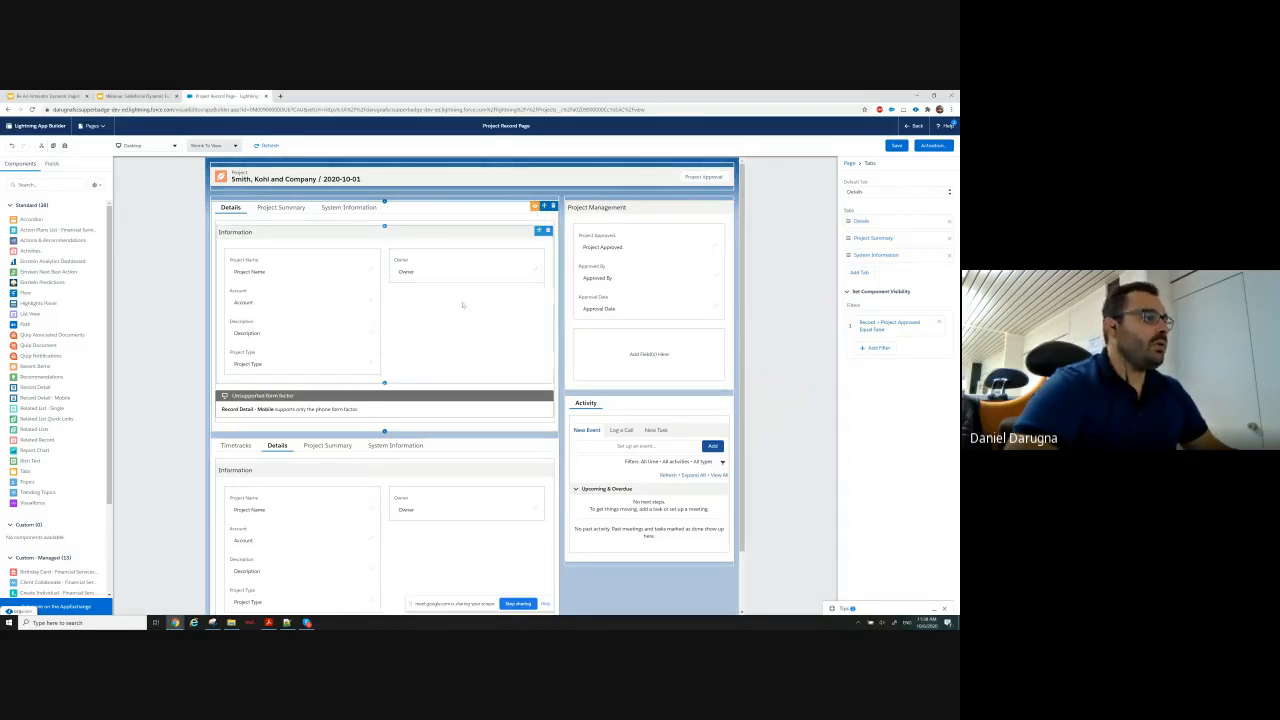
# Show the lower Tabs component only when Project Approved equals True, and save the page before returning to the project record.
pyautogui.click(460, 449)
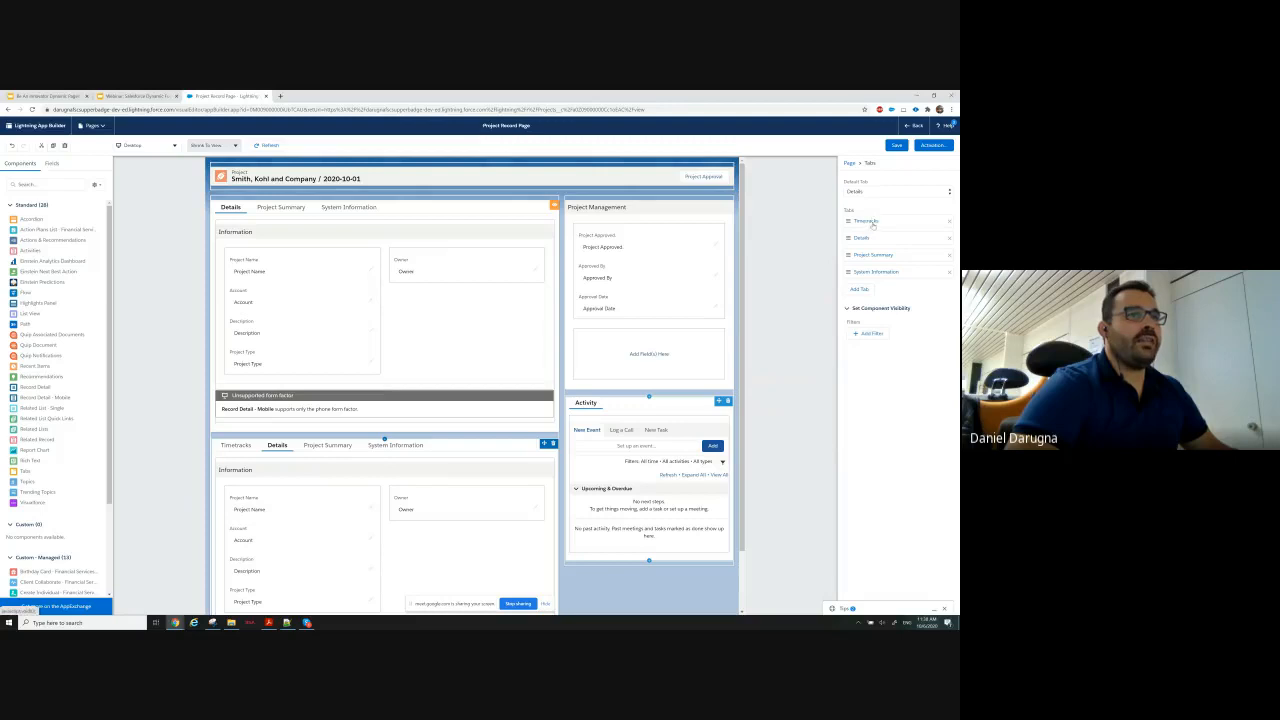
pyautogui.click(866, 334)
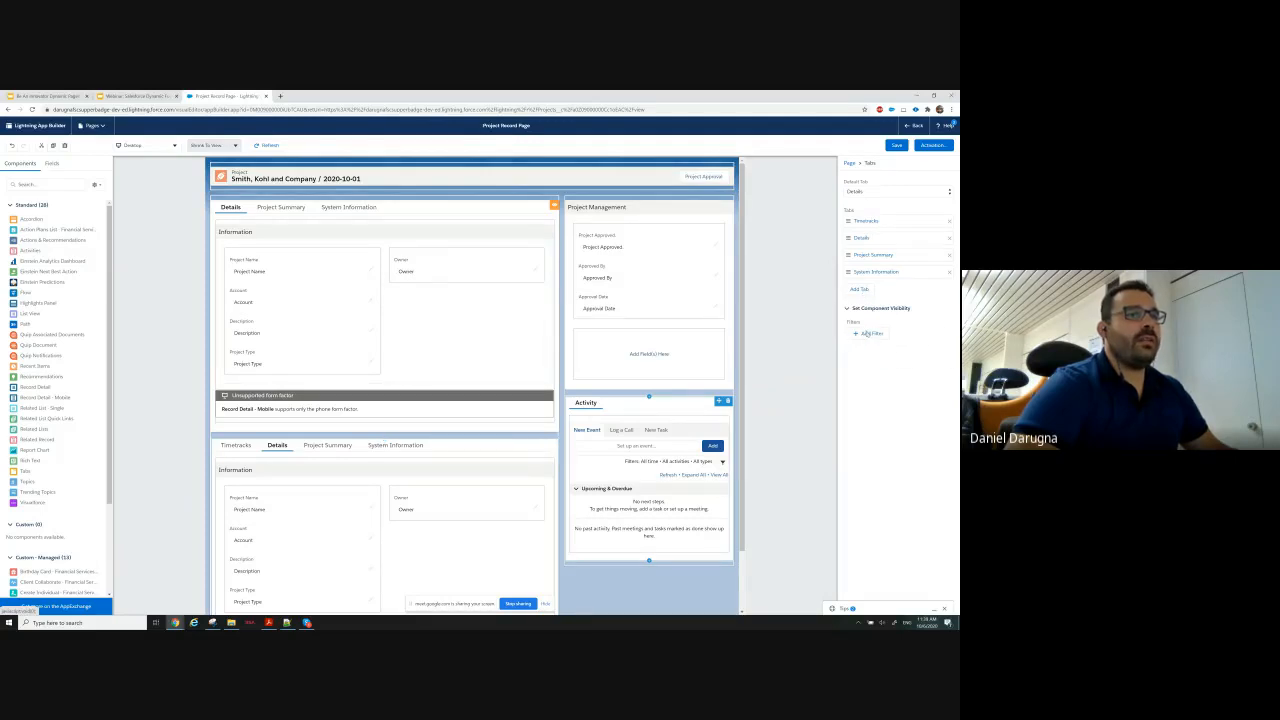
pyautogui.click(745, 321)
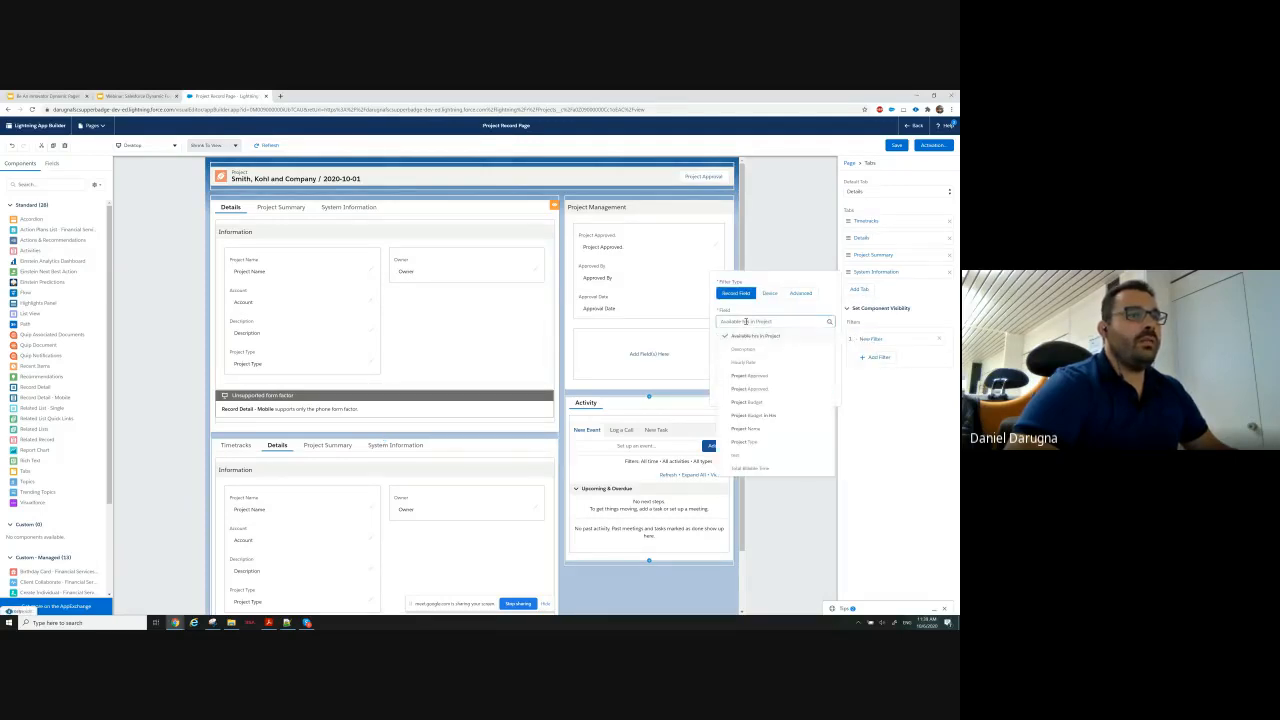
pyautogui.click(751, 374)
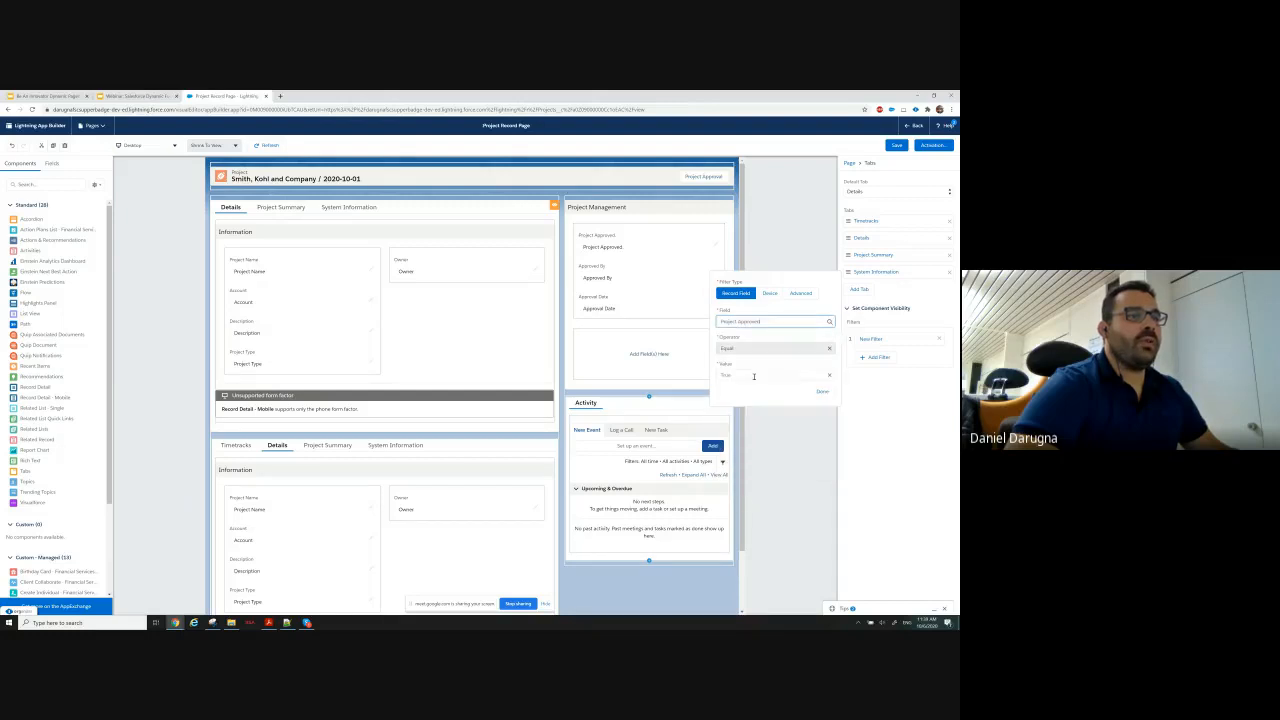
pyautogui.click(821, 391)
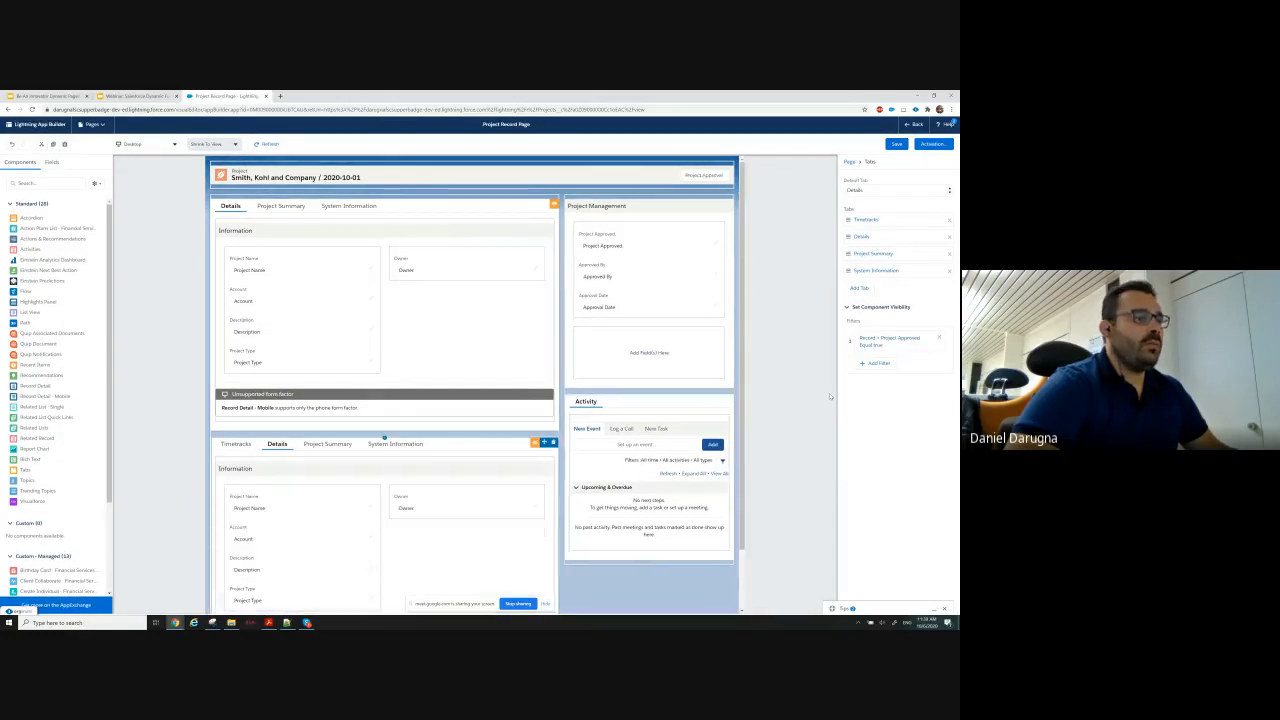
pyautogui.click(899, 144)
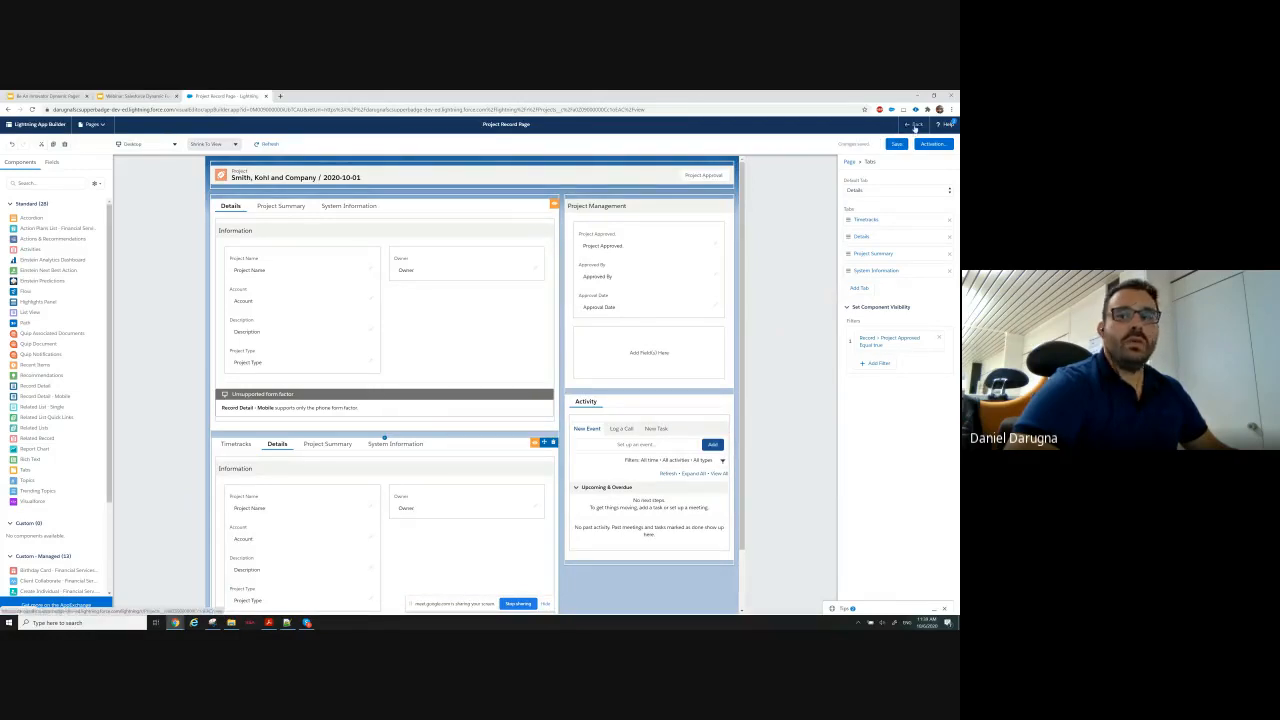
pyautogui.click(913, 125)
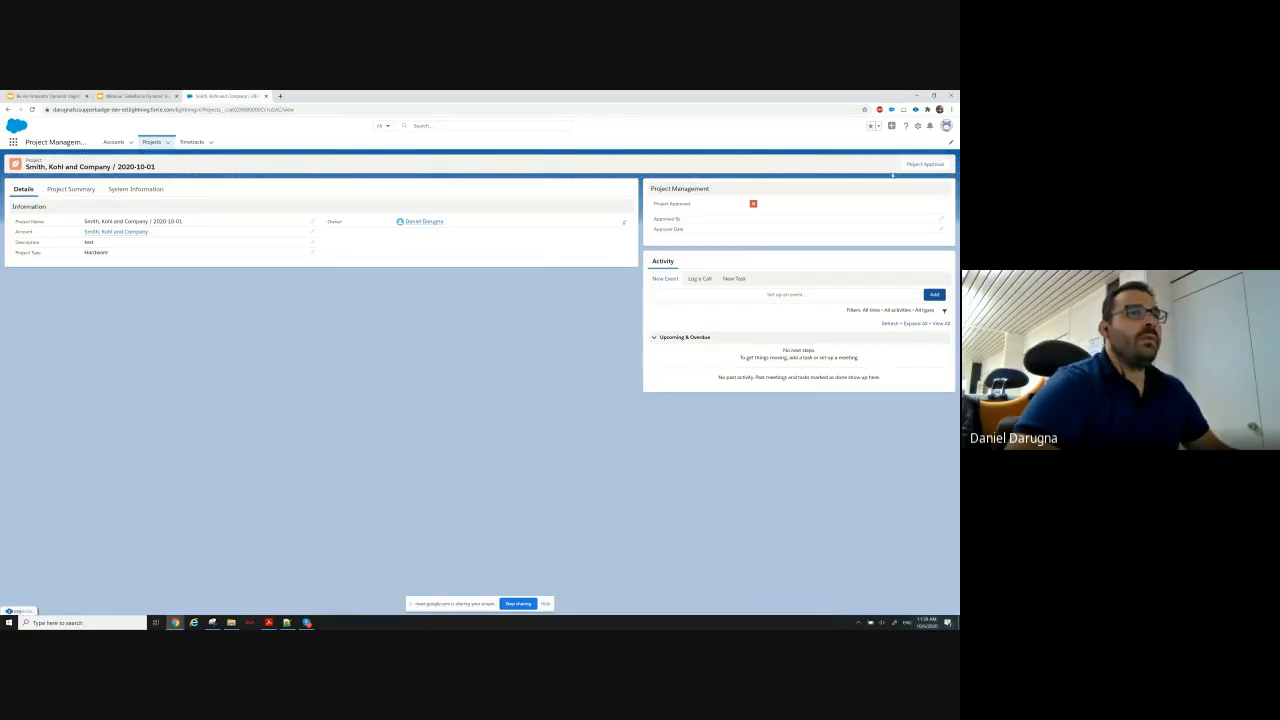
# Approve the project with the Project Approval action, and check the record's Timetracks and Details tabs.
pyautogui.click(922, 166)
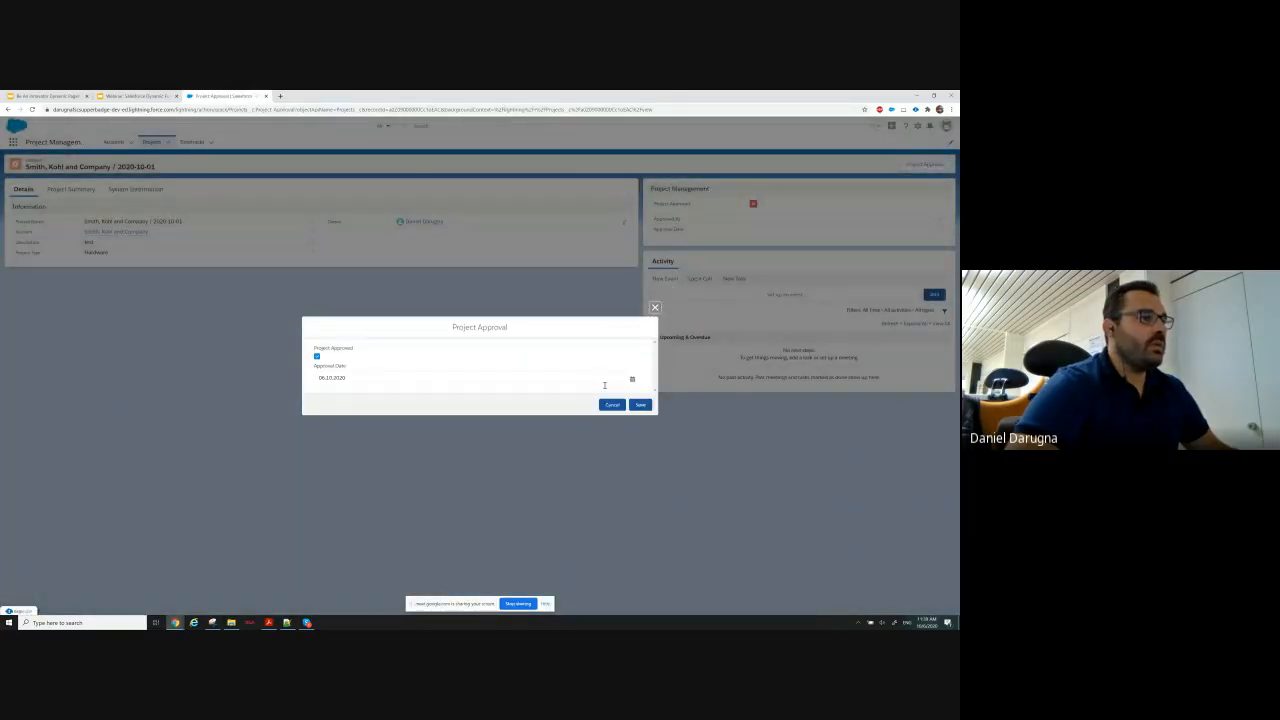
pyautogui.click(640, 406)
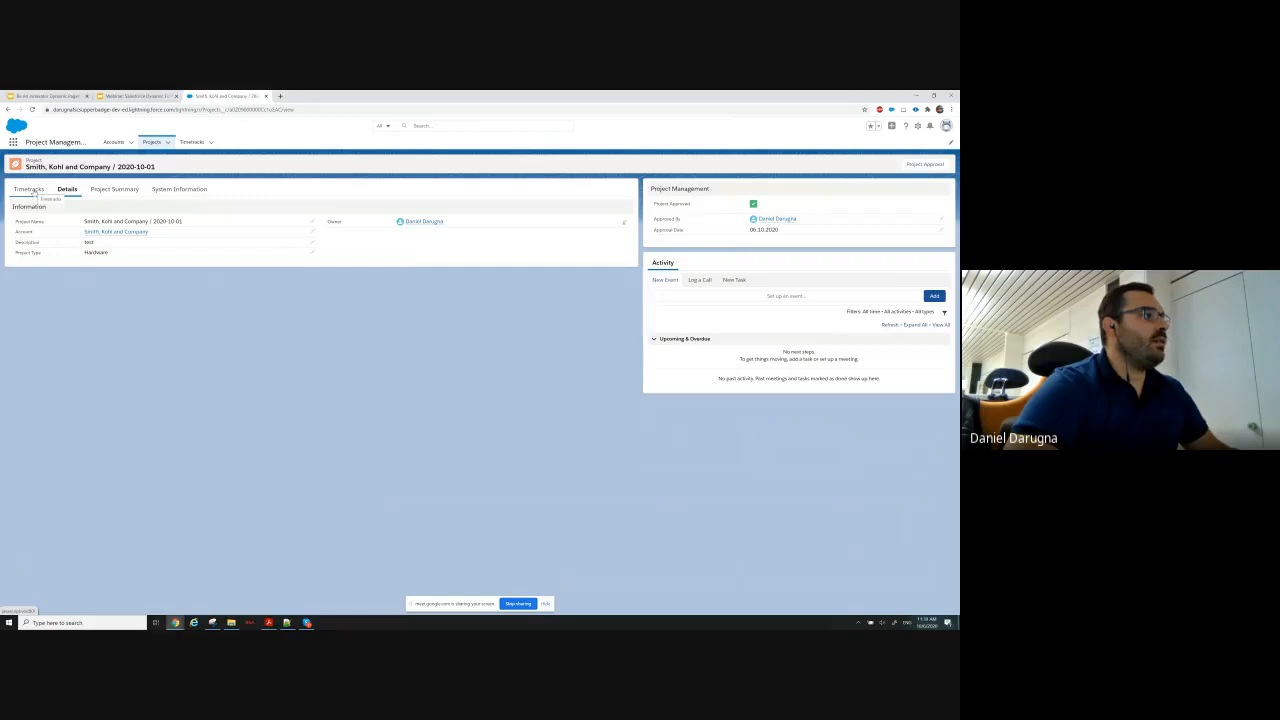
pyautogui.click(33, 190)
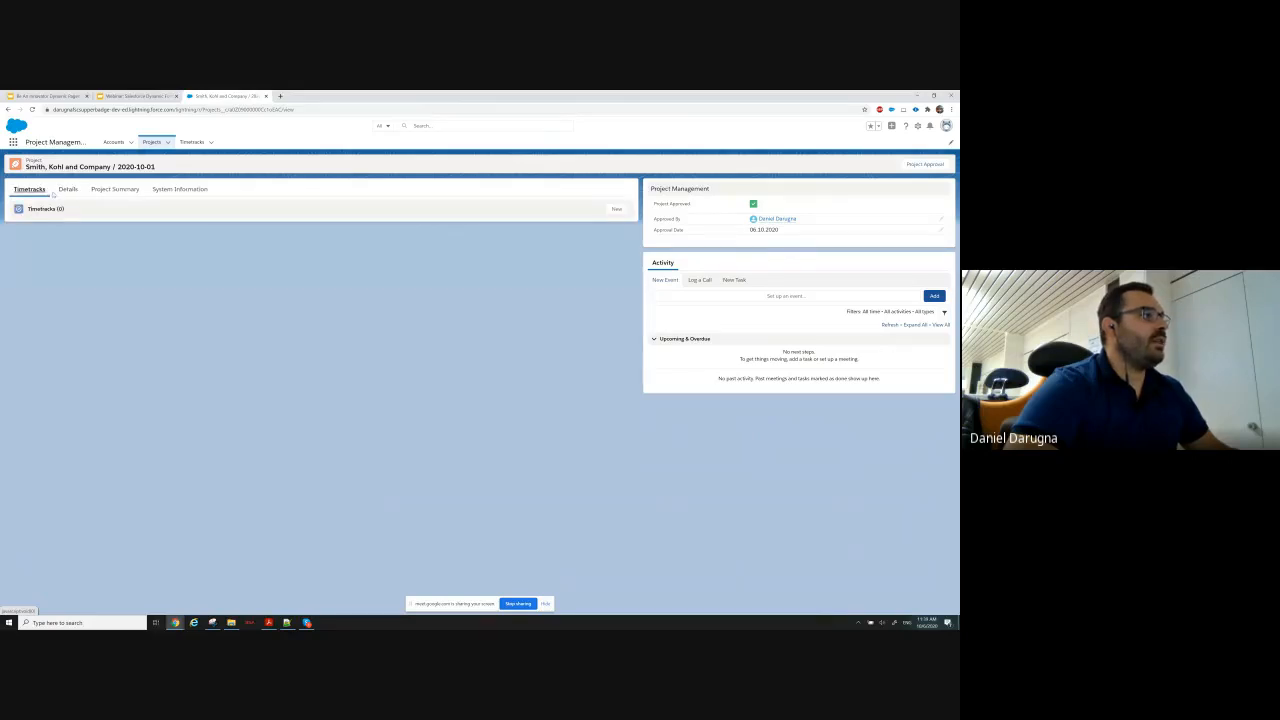
pyautogui.click(67, 193)
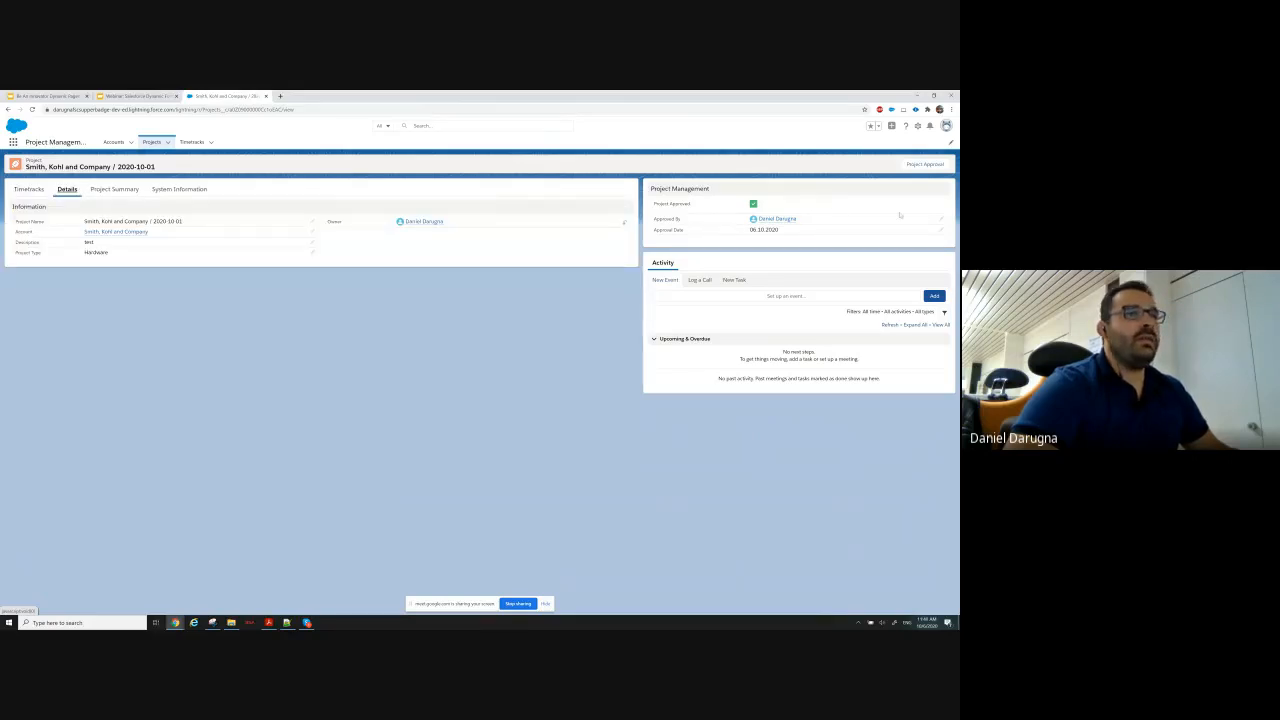
# Revoke the approval with the Project Approval action by unchecking Project Approved and clearing the Approval Date, and save.
pyautogui.click(924, 164)
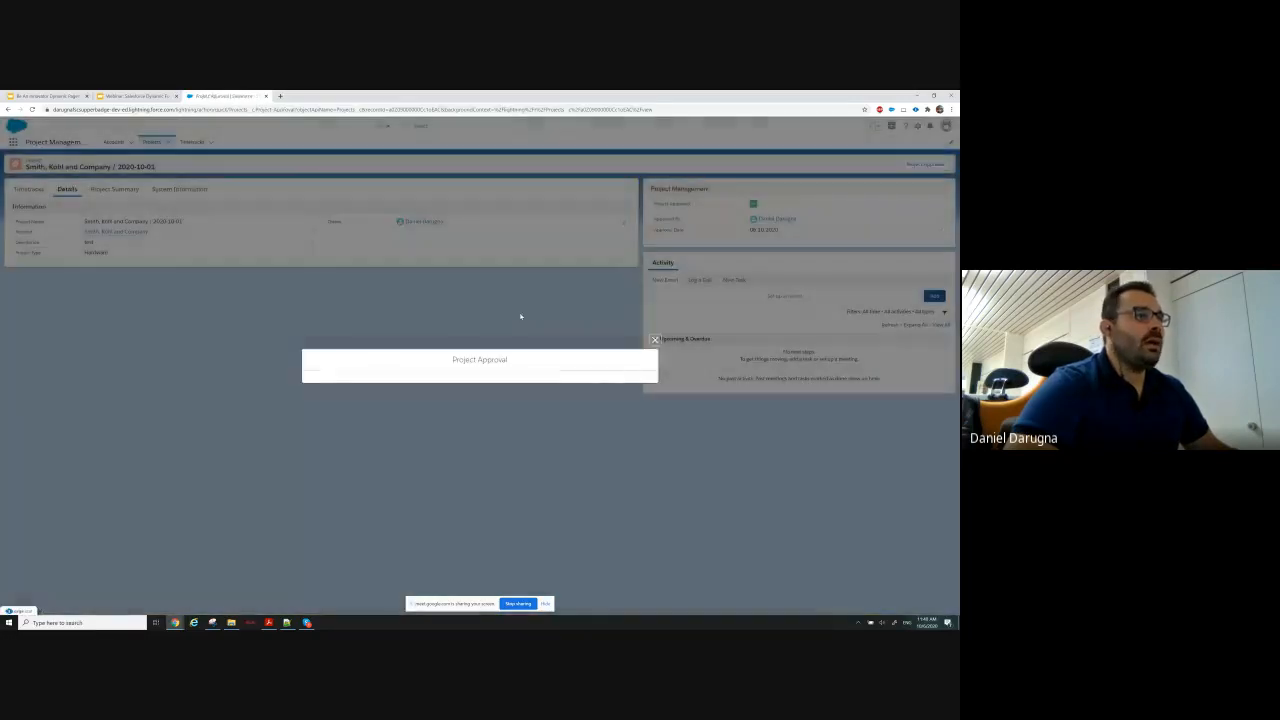
pyautogui.click(317, 357)
pyautogui.moveTo(347, 378); pyautogui.dragTo(288, 375)
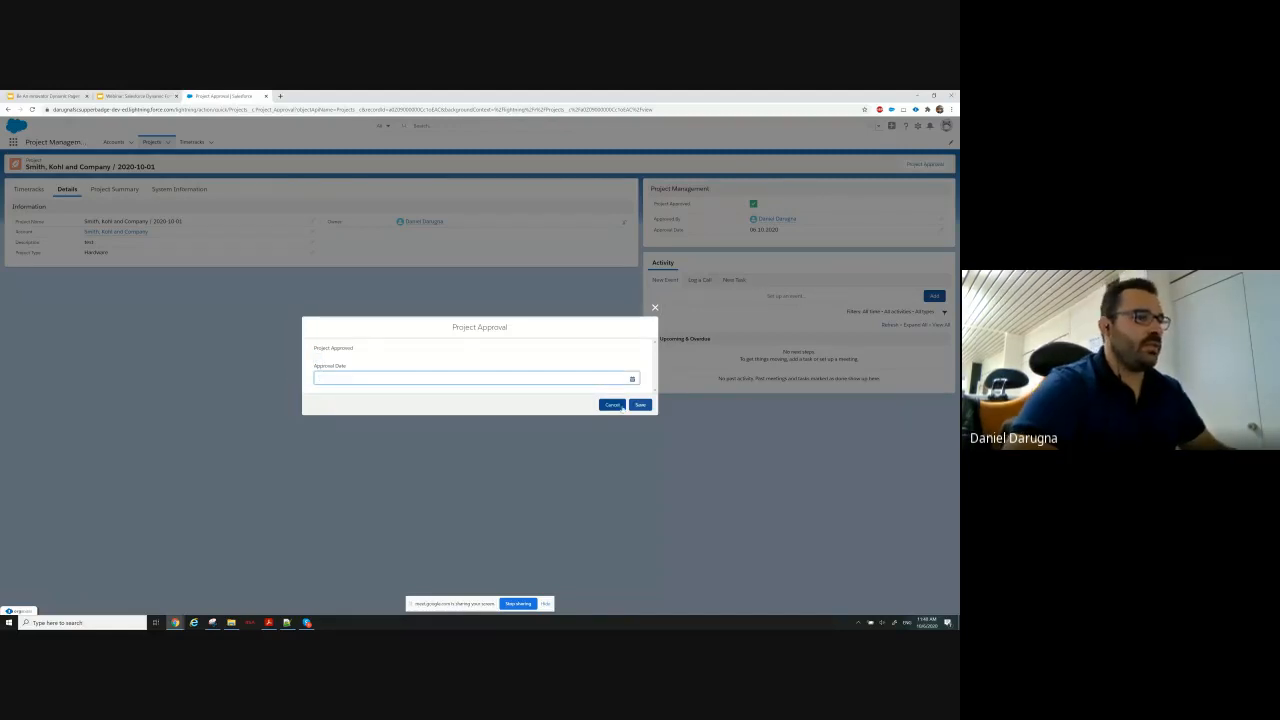
pyautogui.click(640, 405)
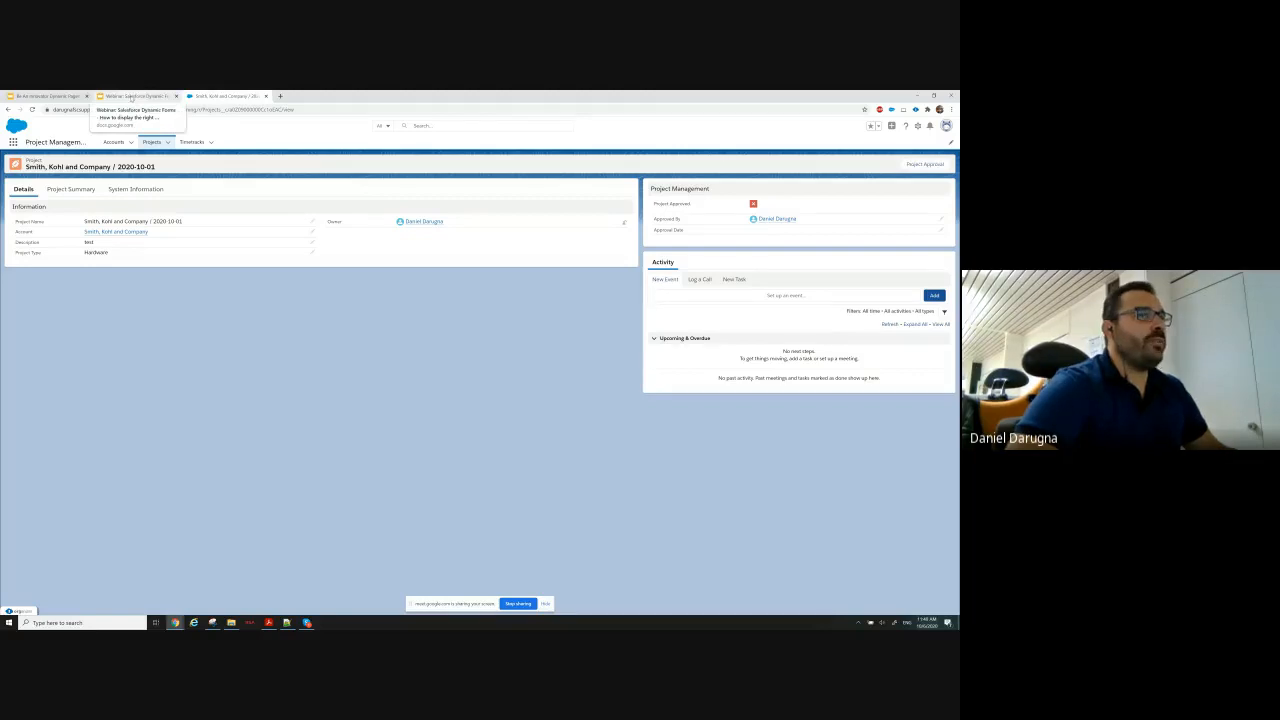
# Review the Use Case Requirements Part 2 slide in Google Slides, and reopen the Salesforce project record page for editing.
pyautogui.click(131, 97)
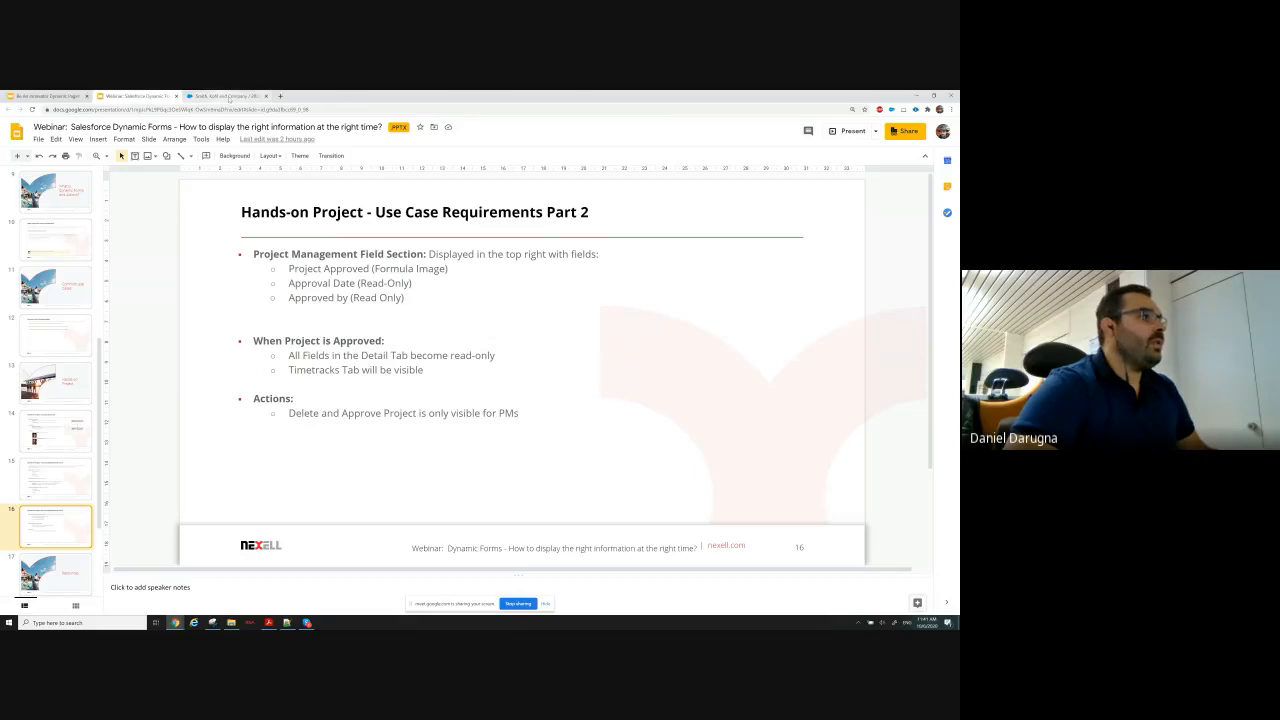
pyautogui.click(226, 96)
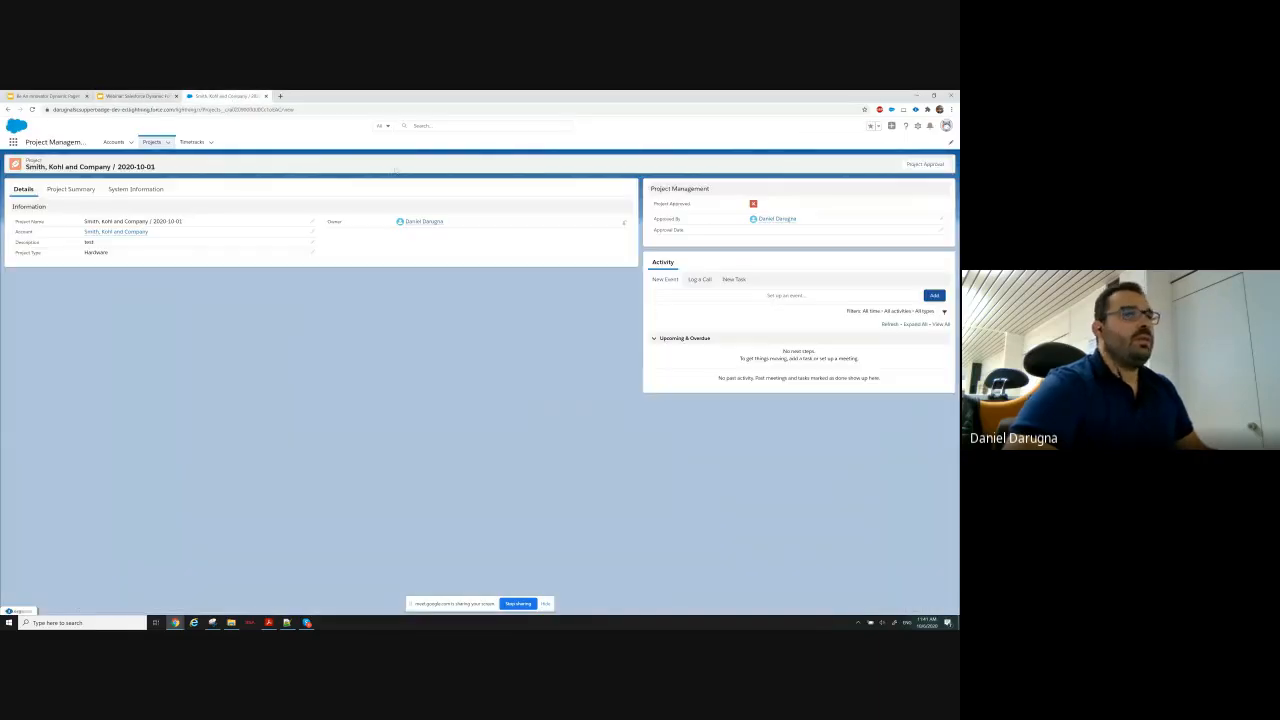
pyautogui.click(917, 125)
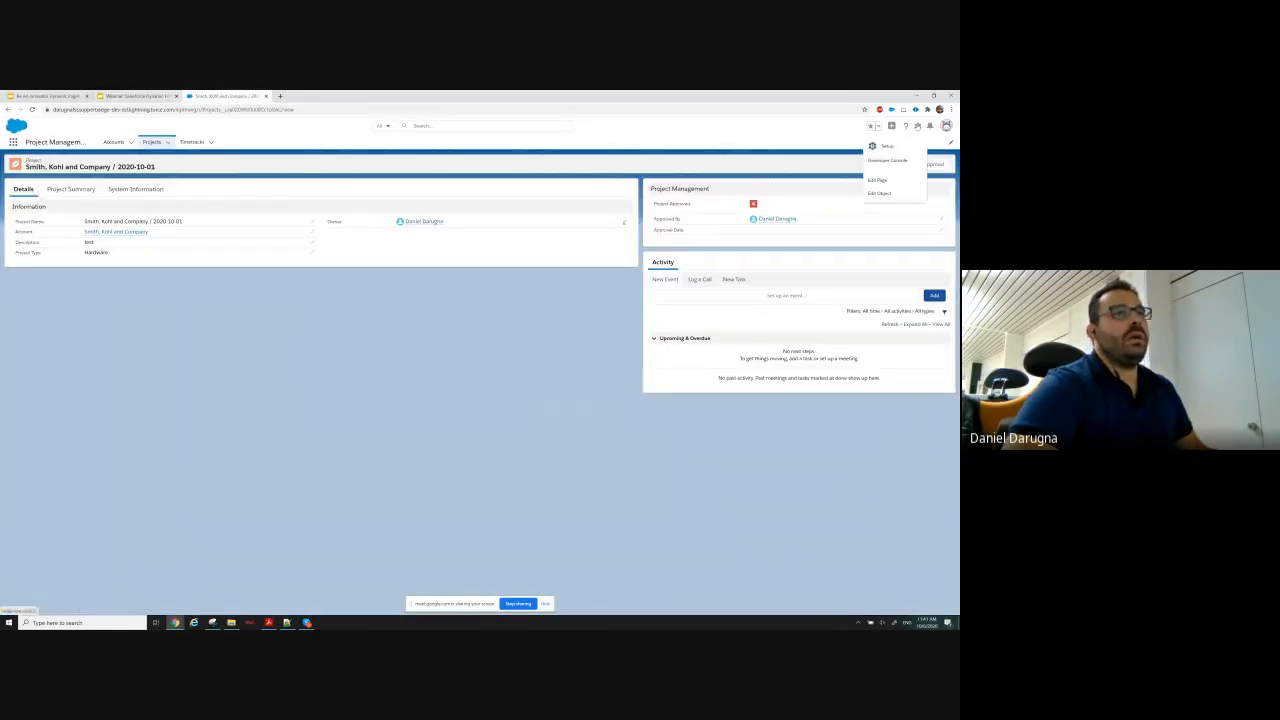
pyautogui.click(886, 181)
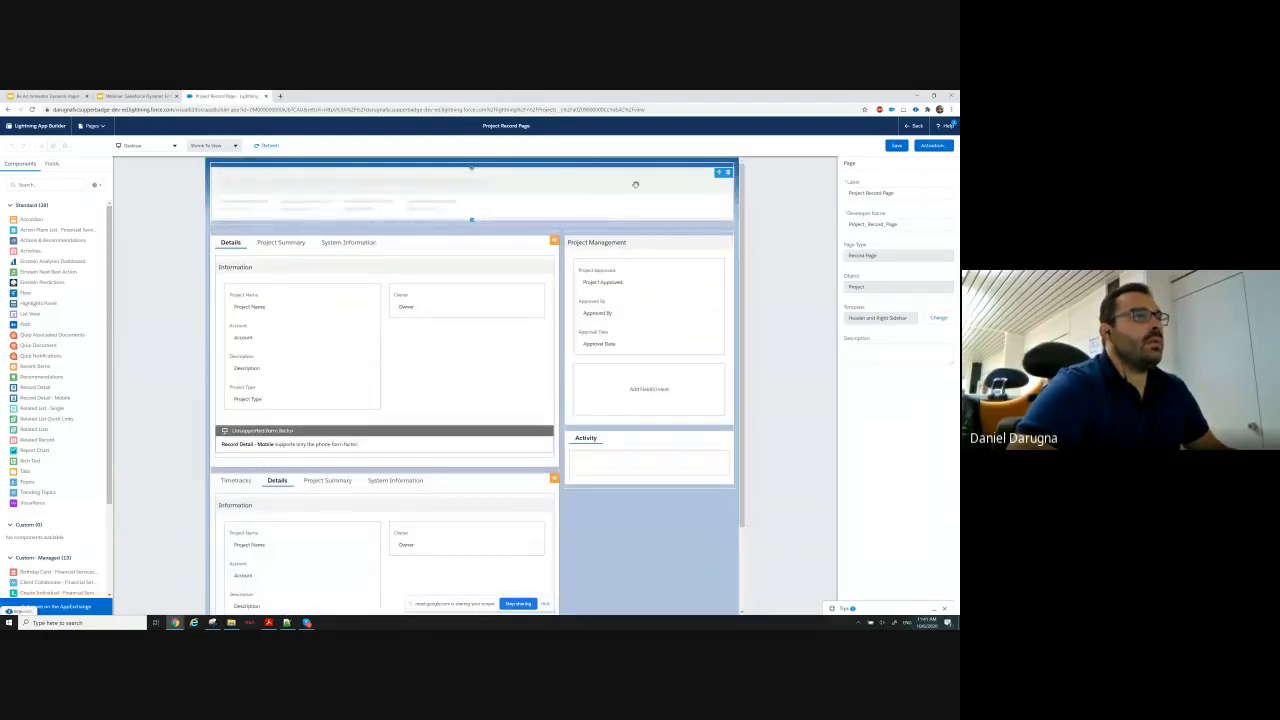
# Add the standard Delete action to the Highlights Panel's dynamic actions.
pyautogui.click(645, 181)
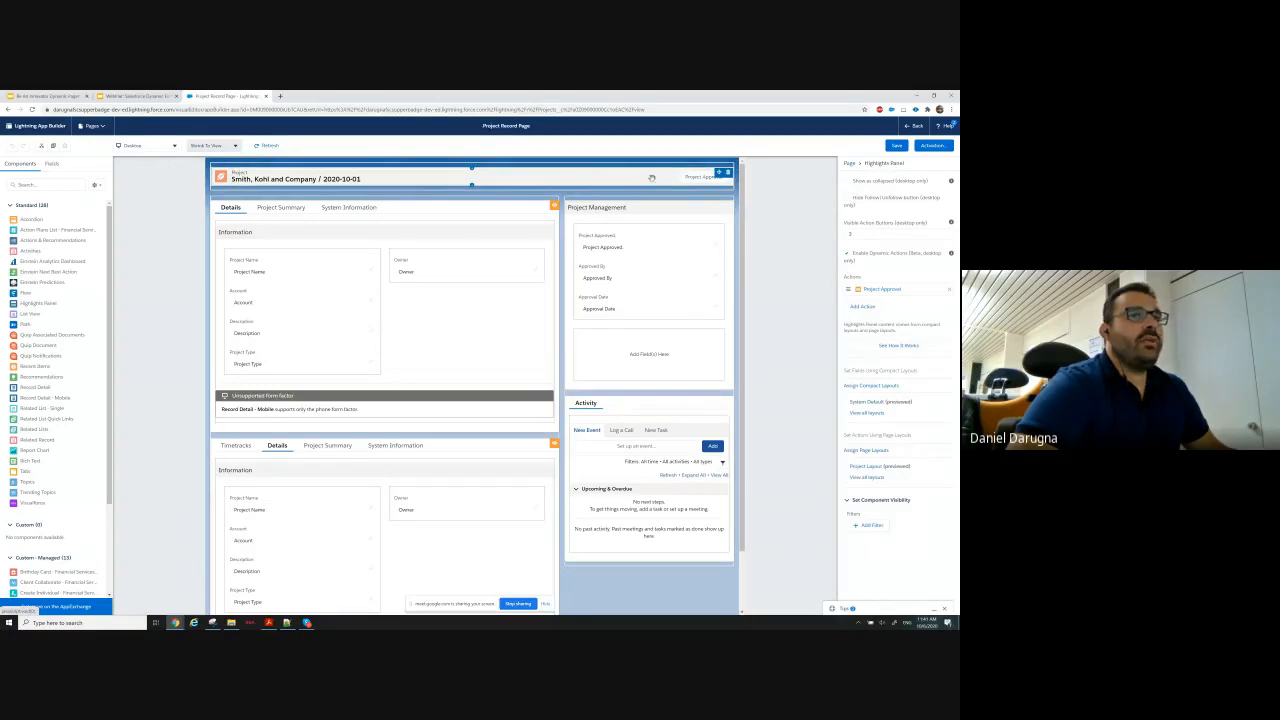
pyautogui.click(864, 307)
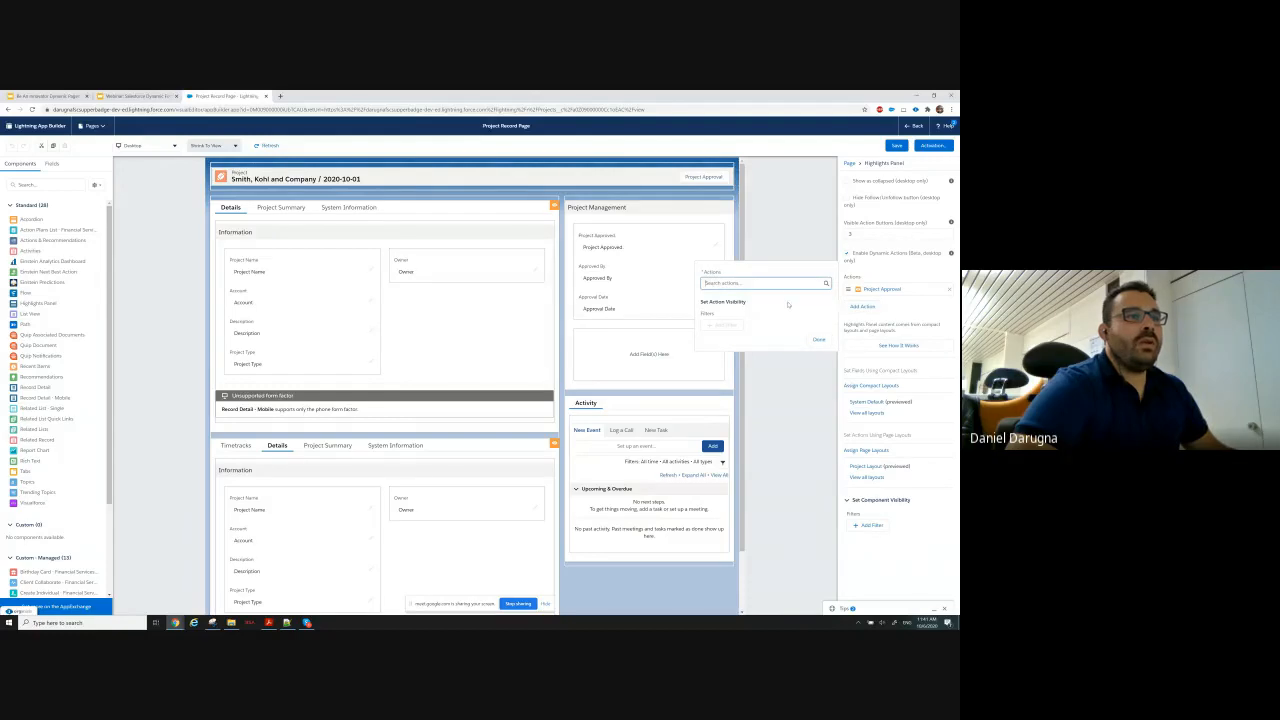
pyautogui.write('delete')
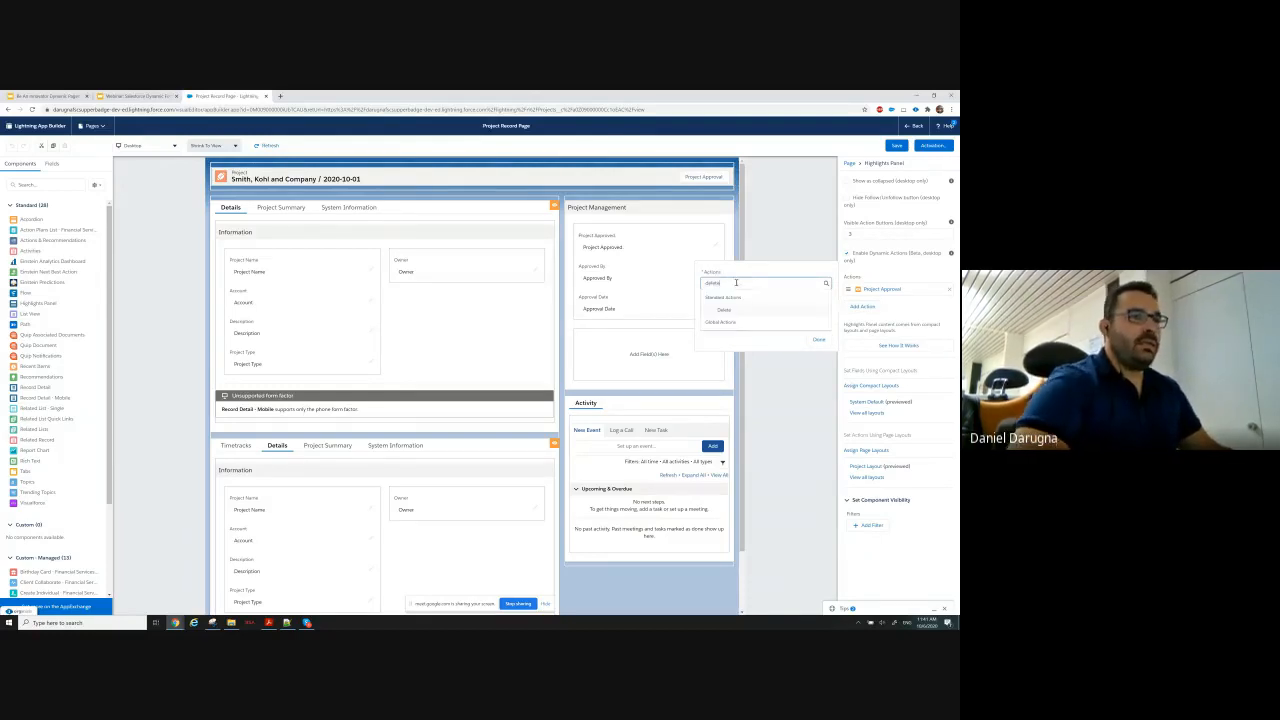
pyautogui.click(720, 311)
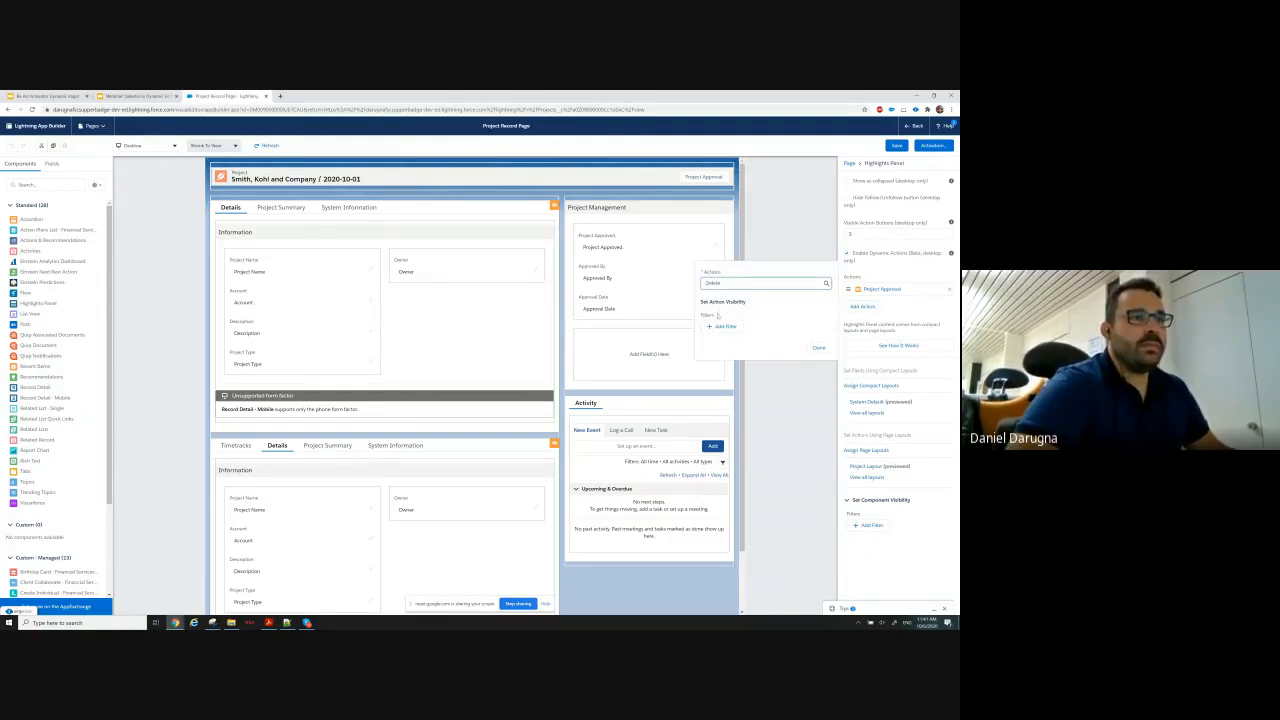
# Add an advanced visibility filter to the Delete action based on the field User > Profile > Name.
pyautogui.click(724, 327)
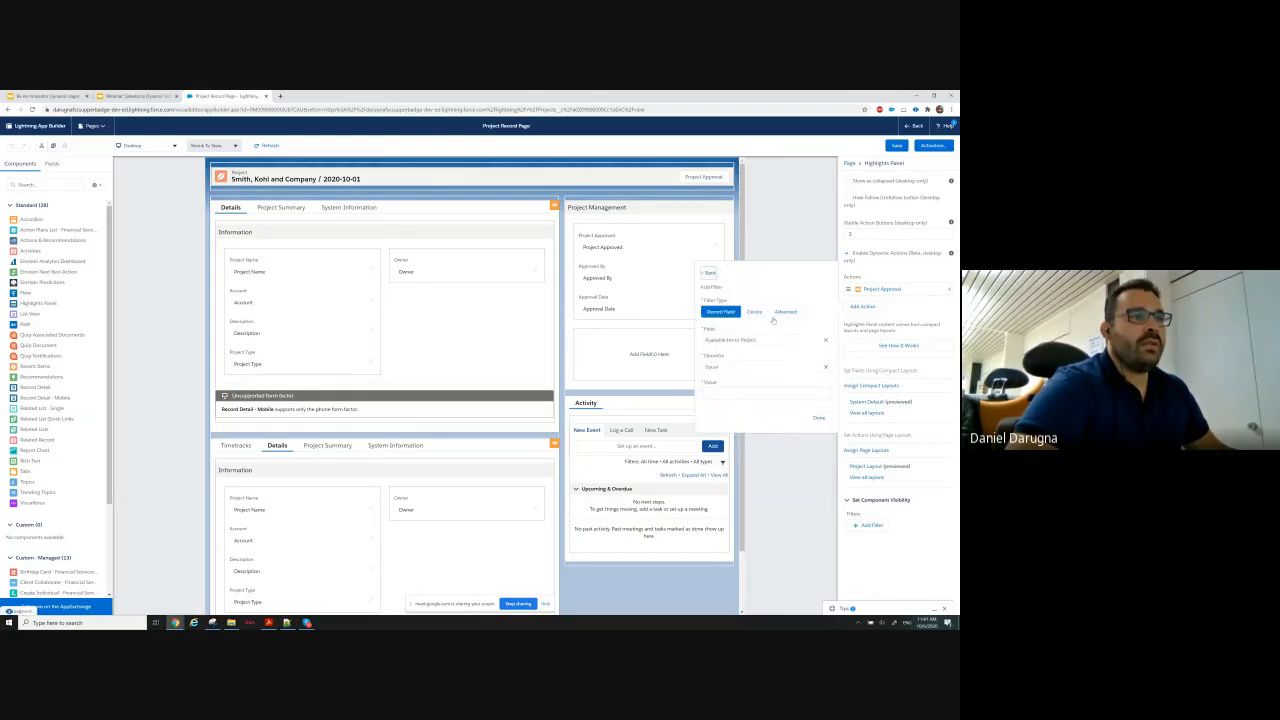
pyautogui.click(785, 311)
pyautogui.click(713, 341)
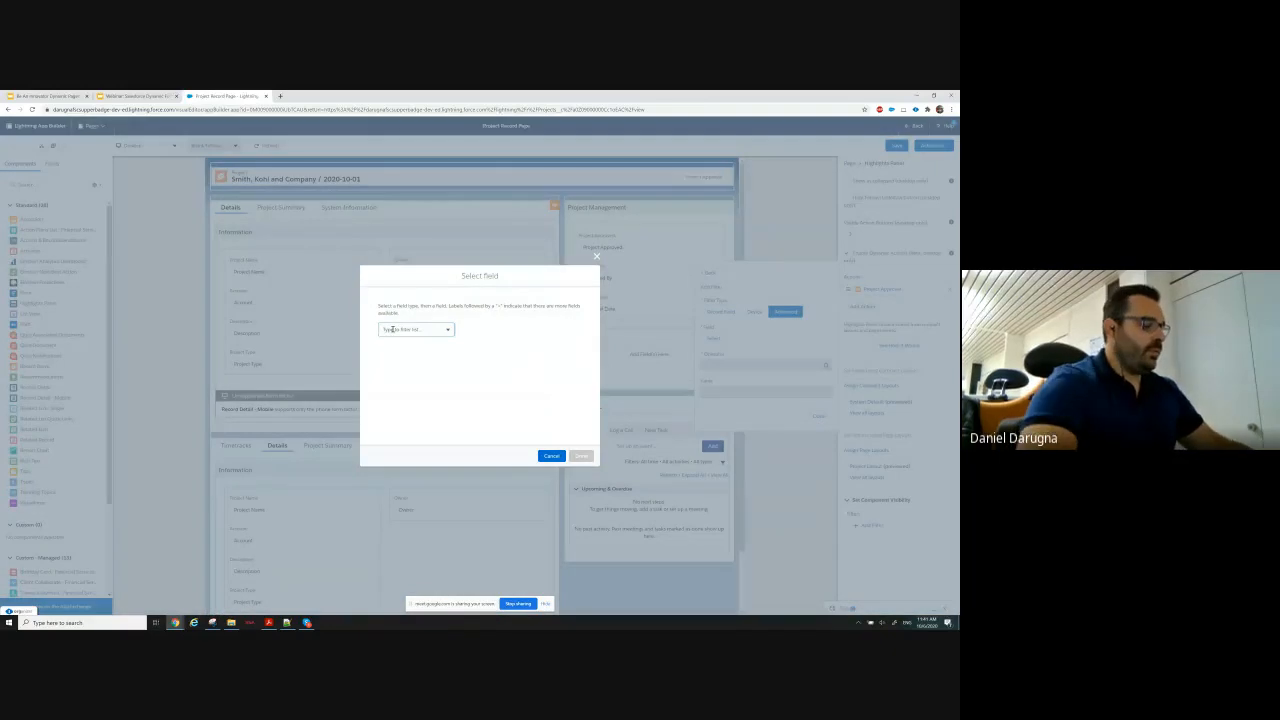
pyautogui.click(392, 329)
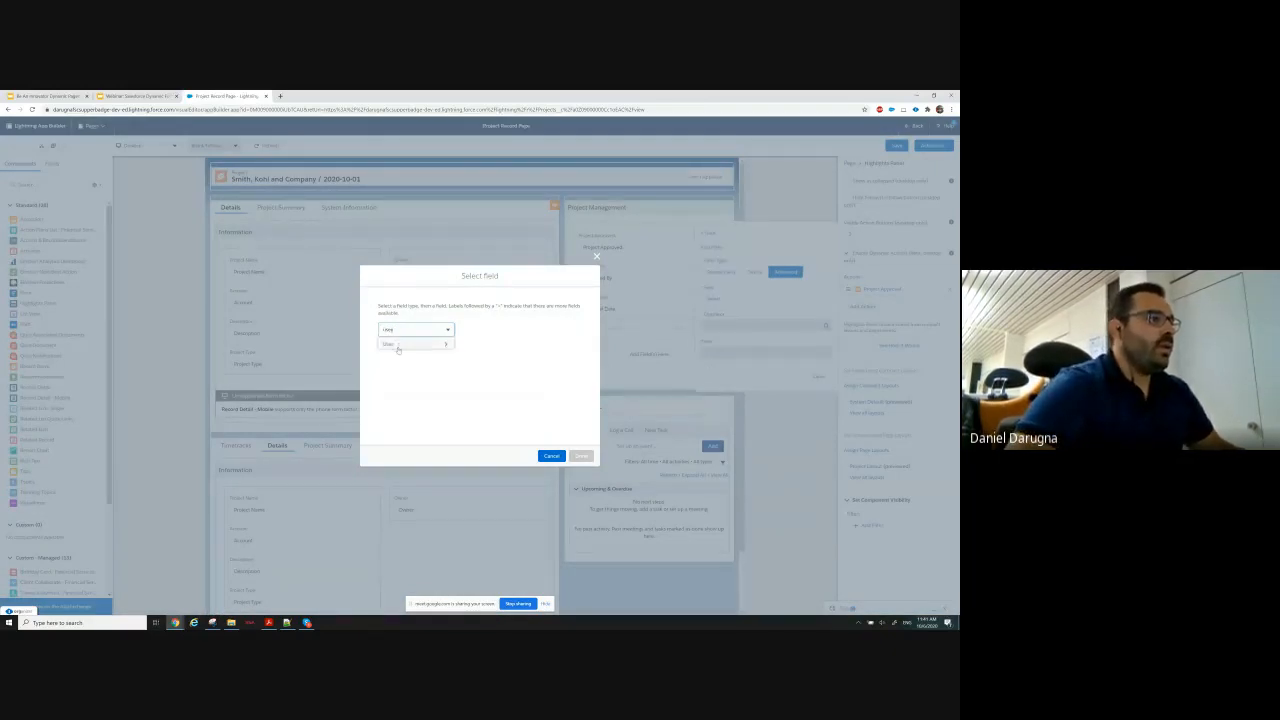
pyautogui.click(418, 342)
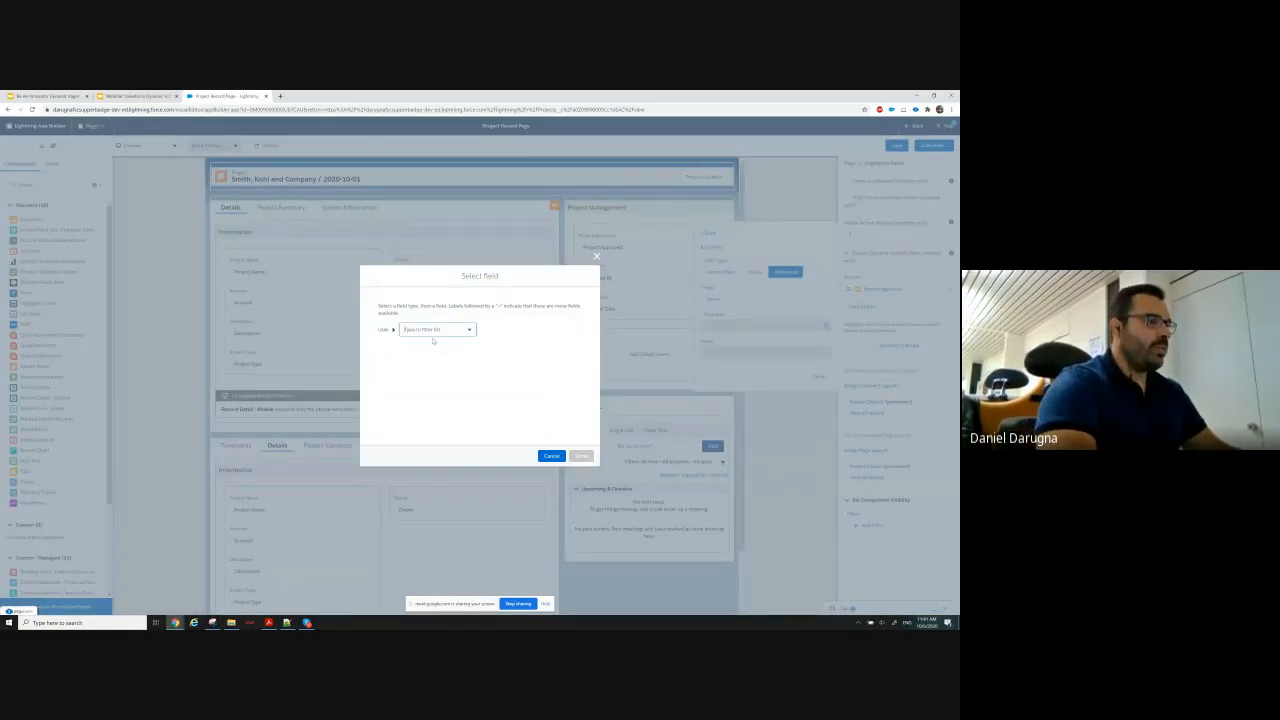
pyautogui.write('profile')
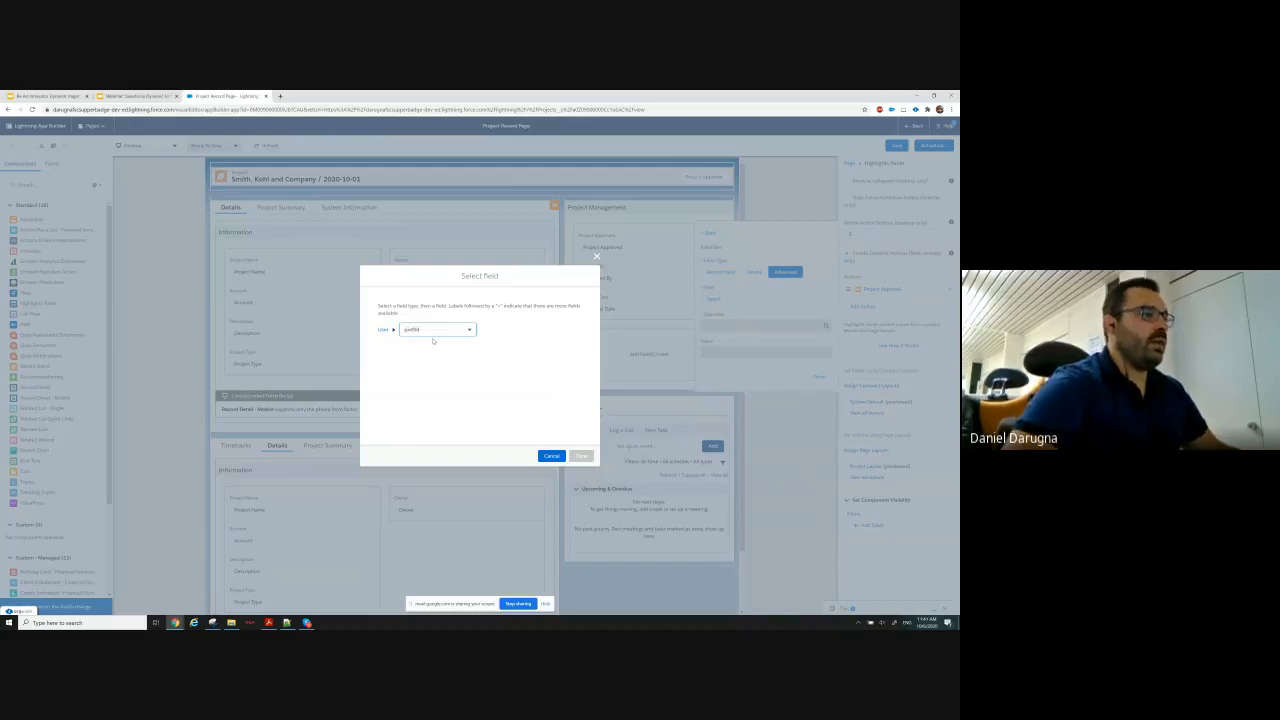
pyautogui.click(419, 344)
pyautogui.write('n')
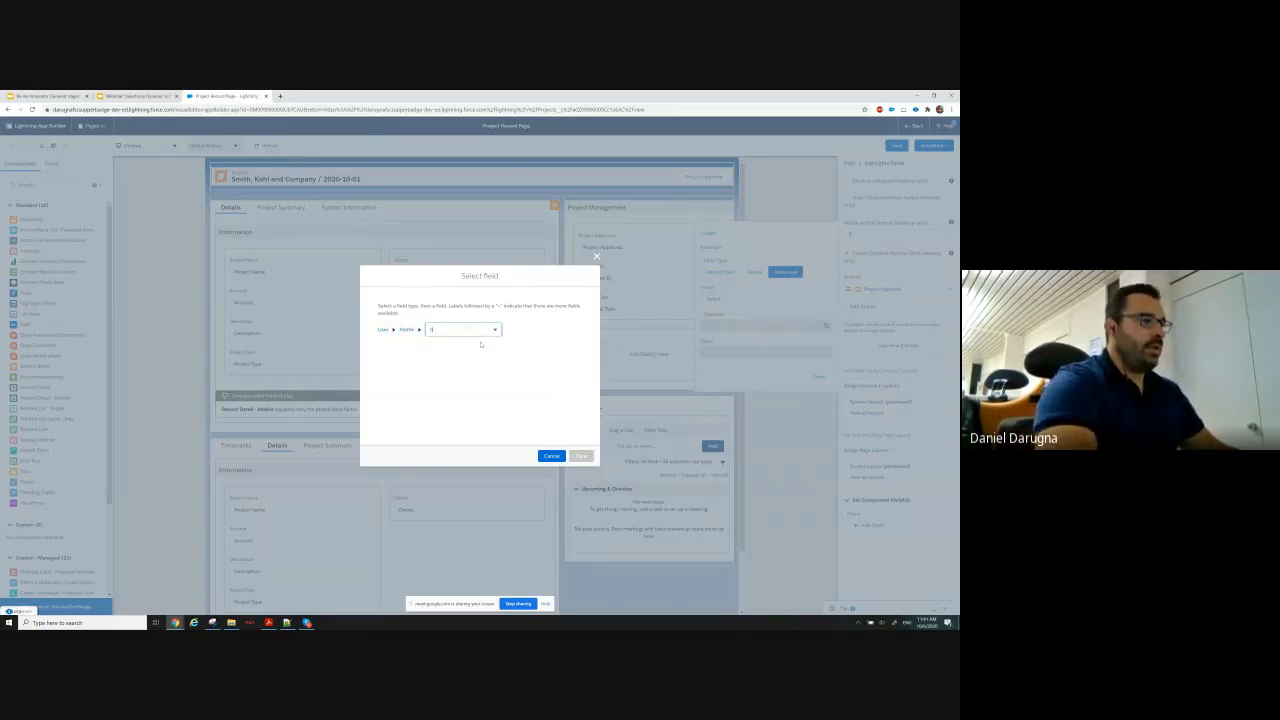
pyautogui.write('ame')
pyautogui.click(480, 344)
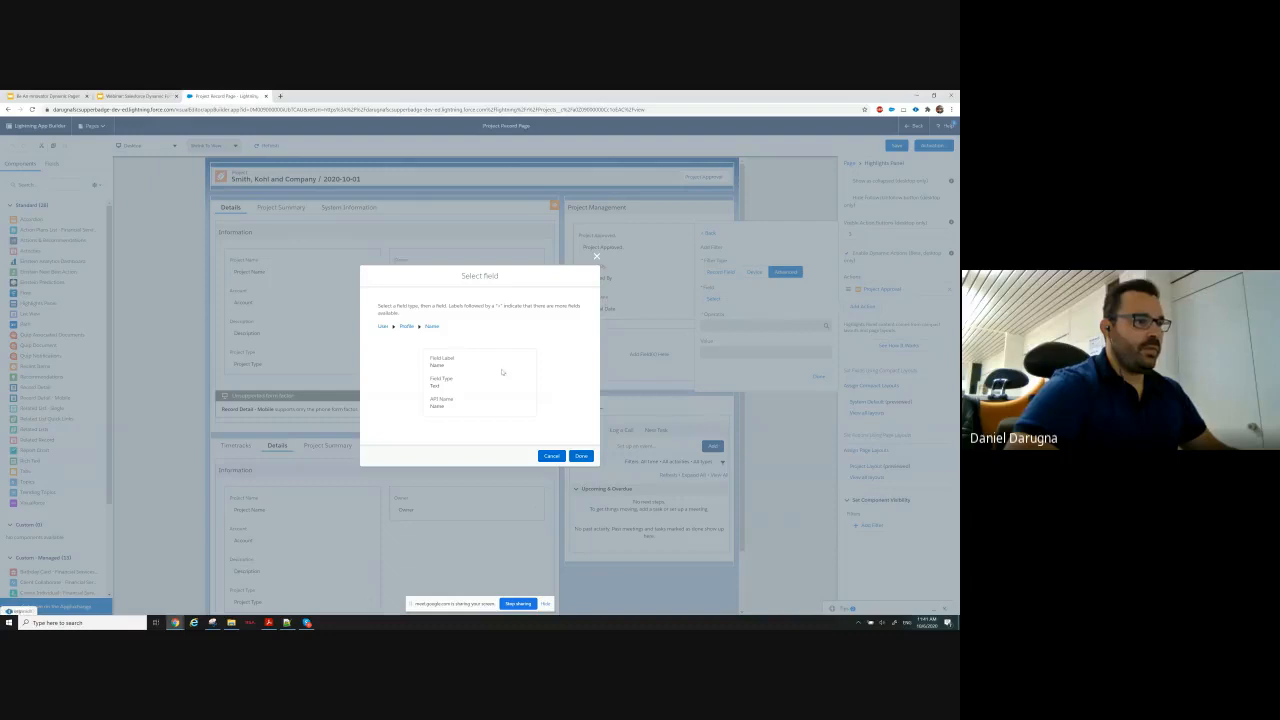
pyautogui.click(581, 456)
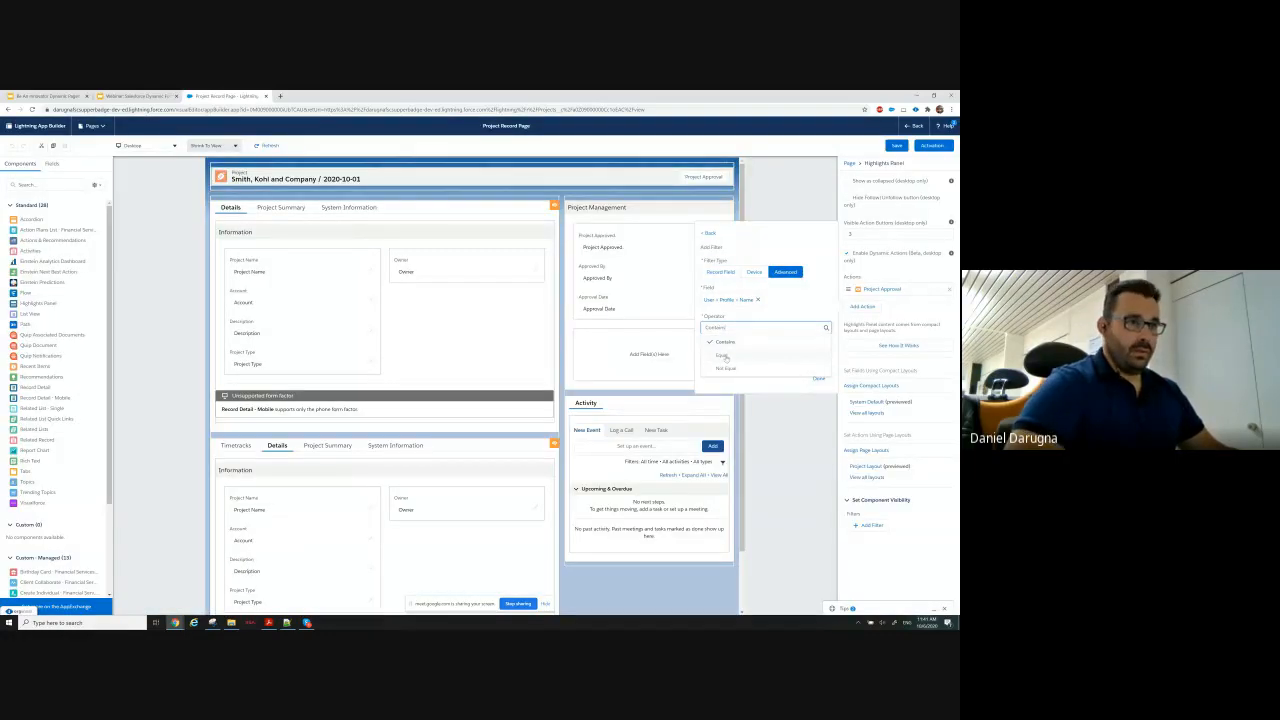
# Set the profile name filter to Equal with the value Project Manager and confirm it.
pyautogui.click(723, 353)
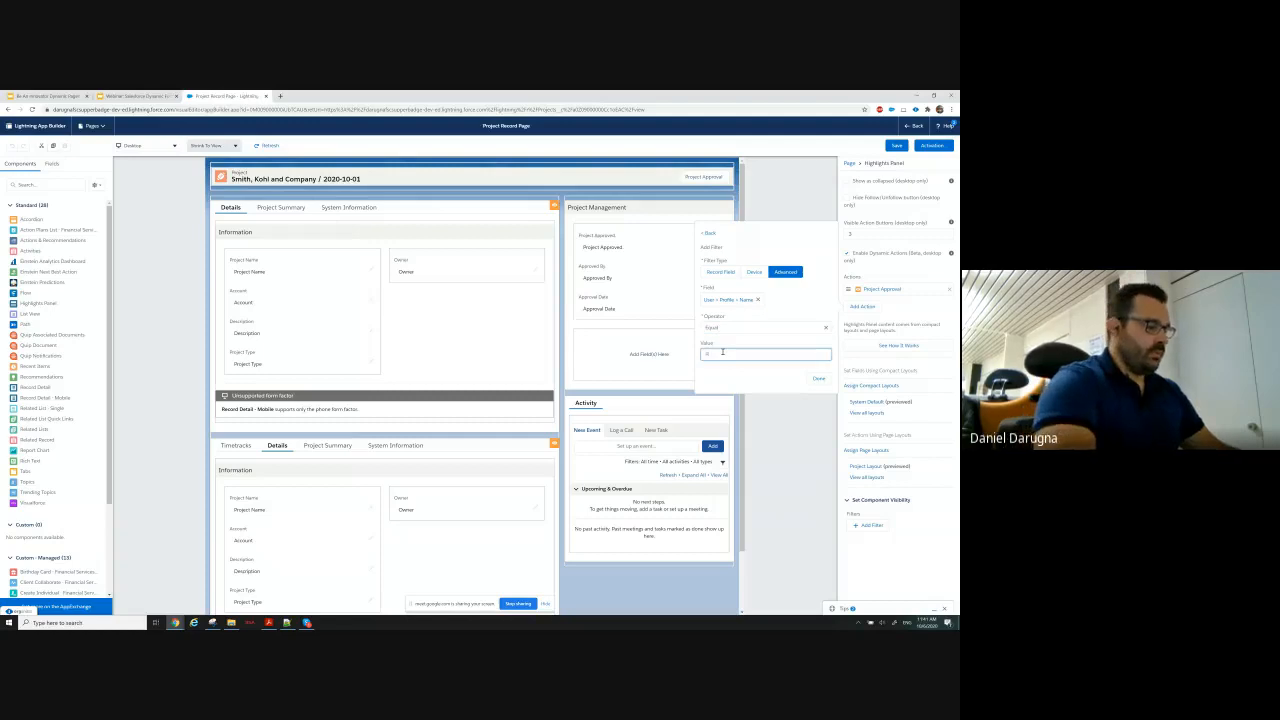
pyautogui.write('Project Manager')
pyautogui.click(818, 378)
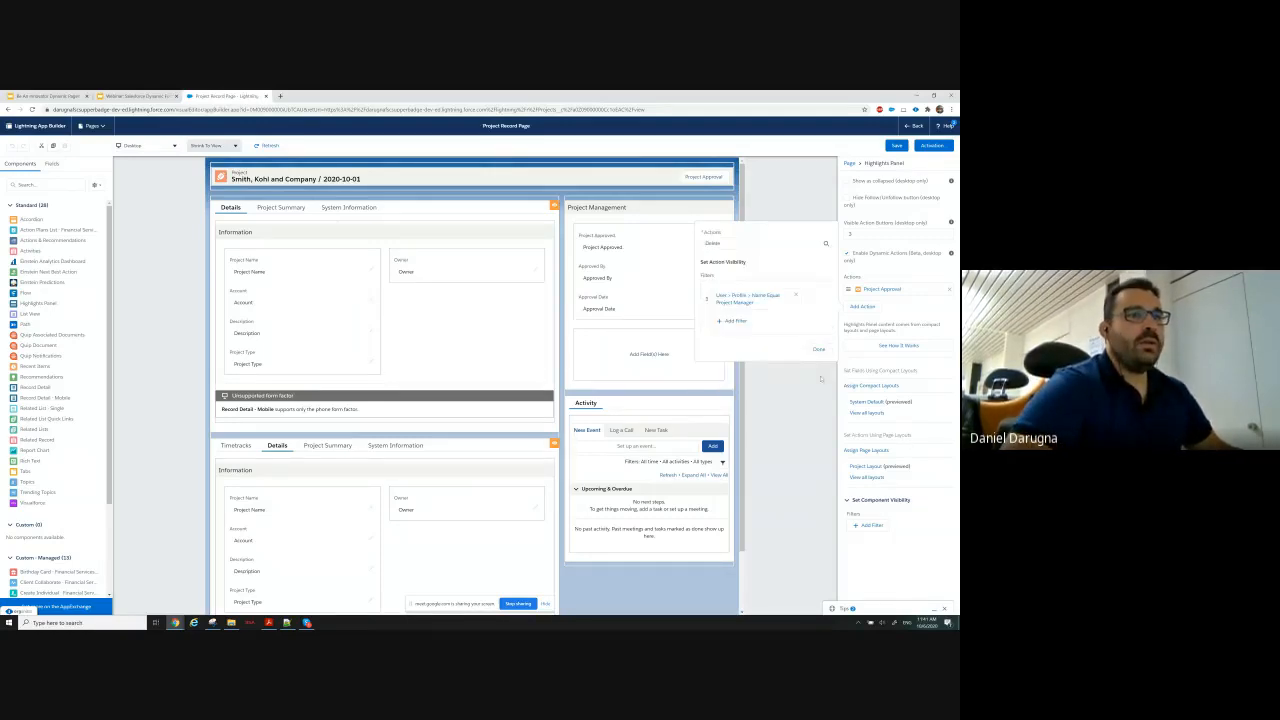
# Add a second advanced visibility filter to the Delete action, again based on User > Profile > Name.
pyautogui.click(727, 320)
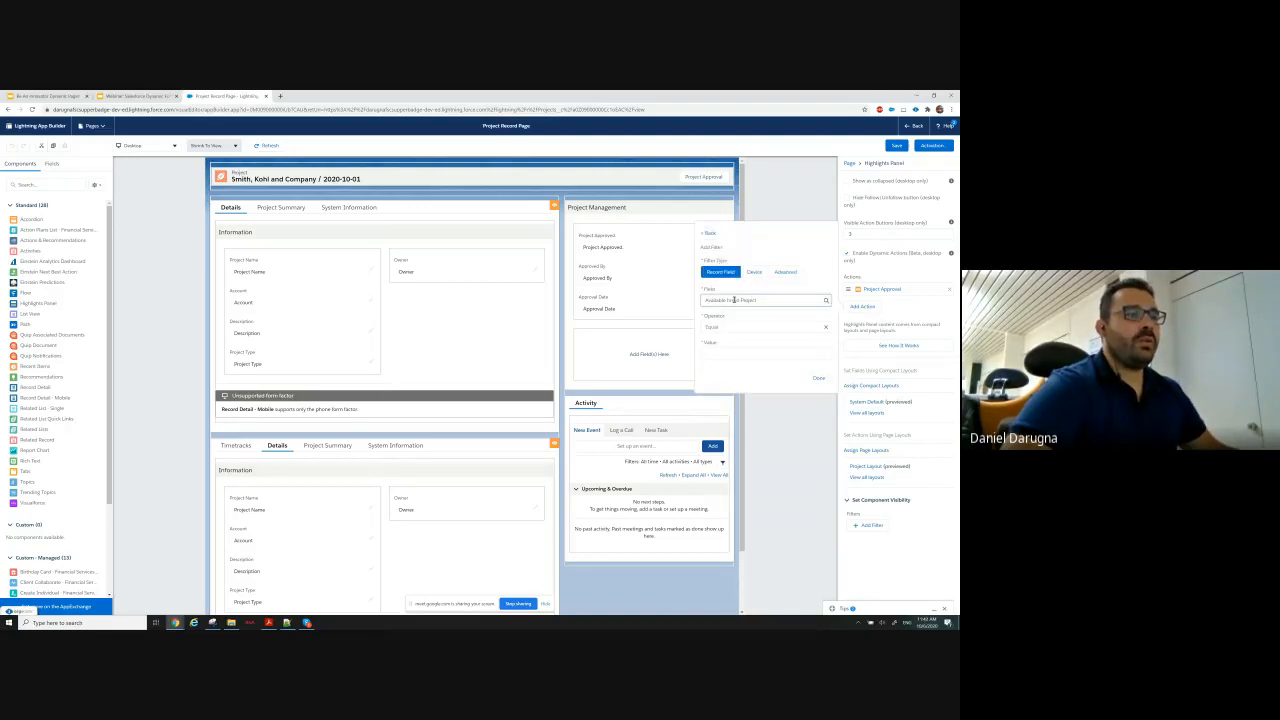
pyautogui.click(734, 300)
pyautogui.click(785, 272)
pyautogui.click(713, 299)
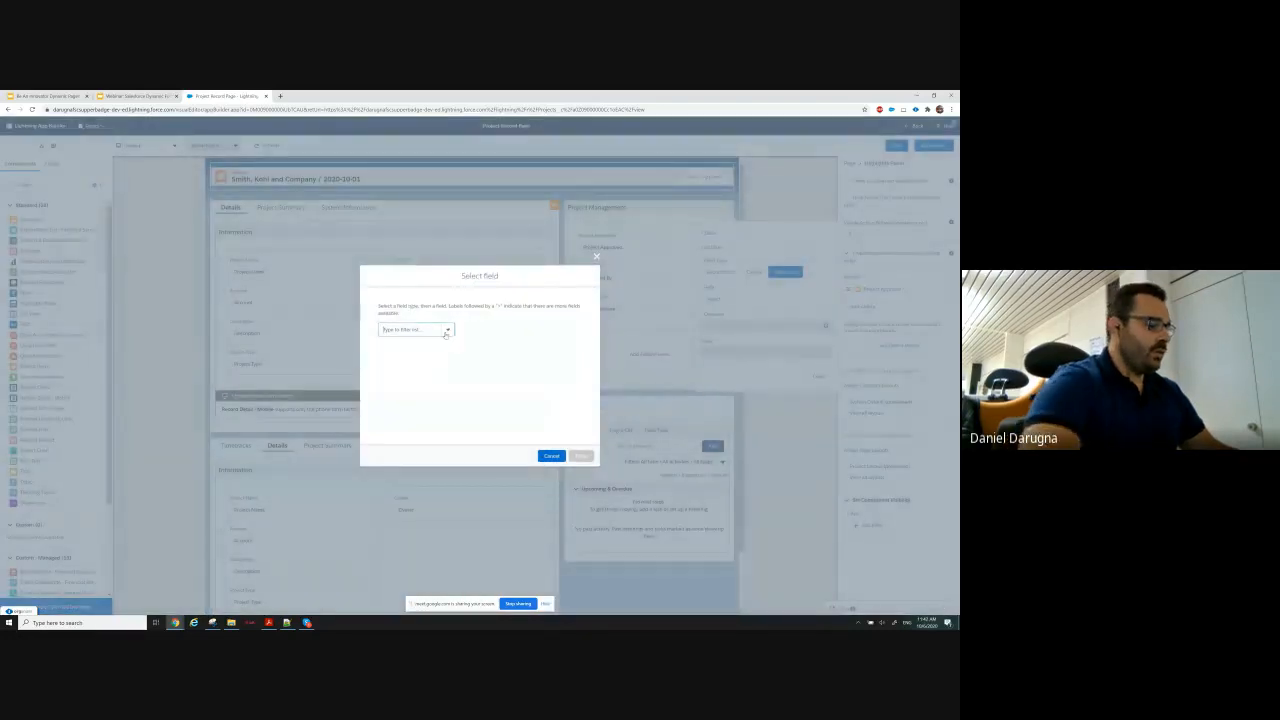
pyautogui.write('user')
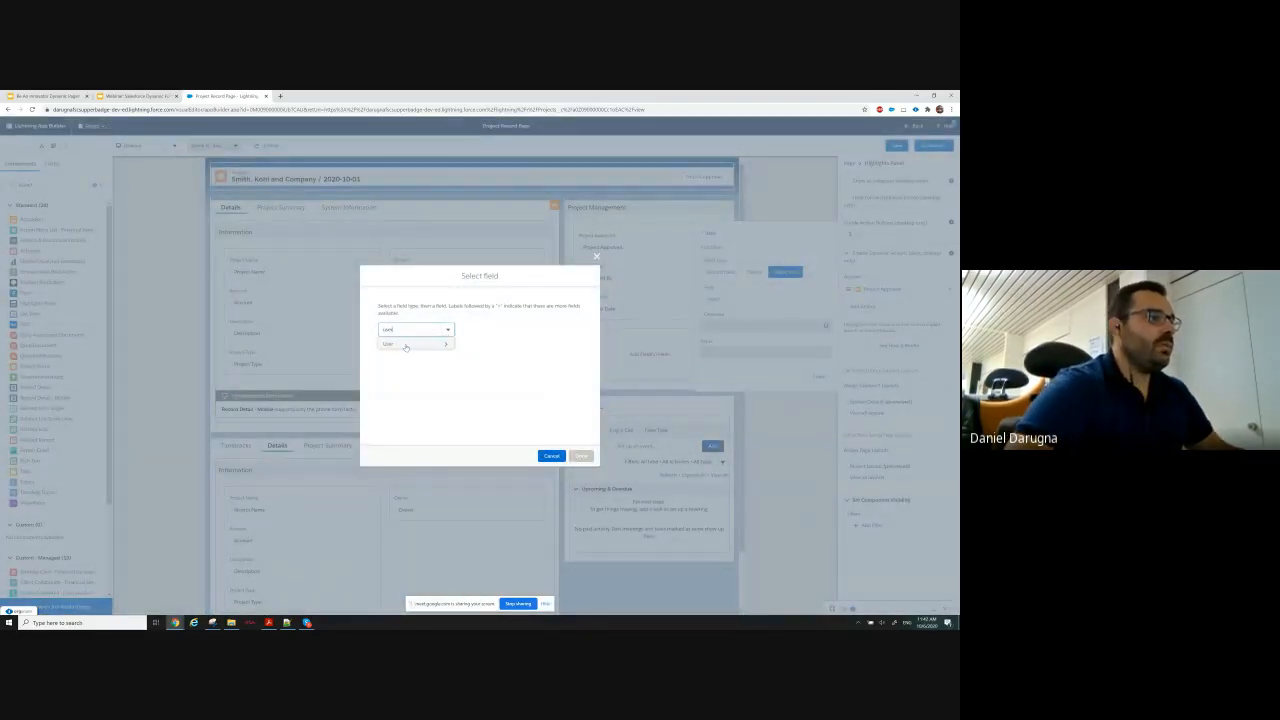
pyautogui.click(405, 345)
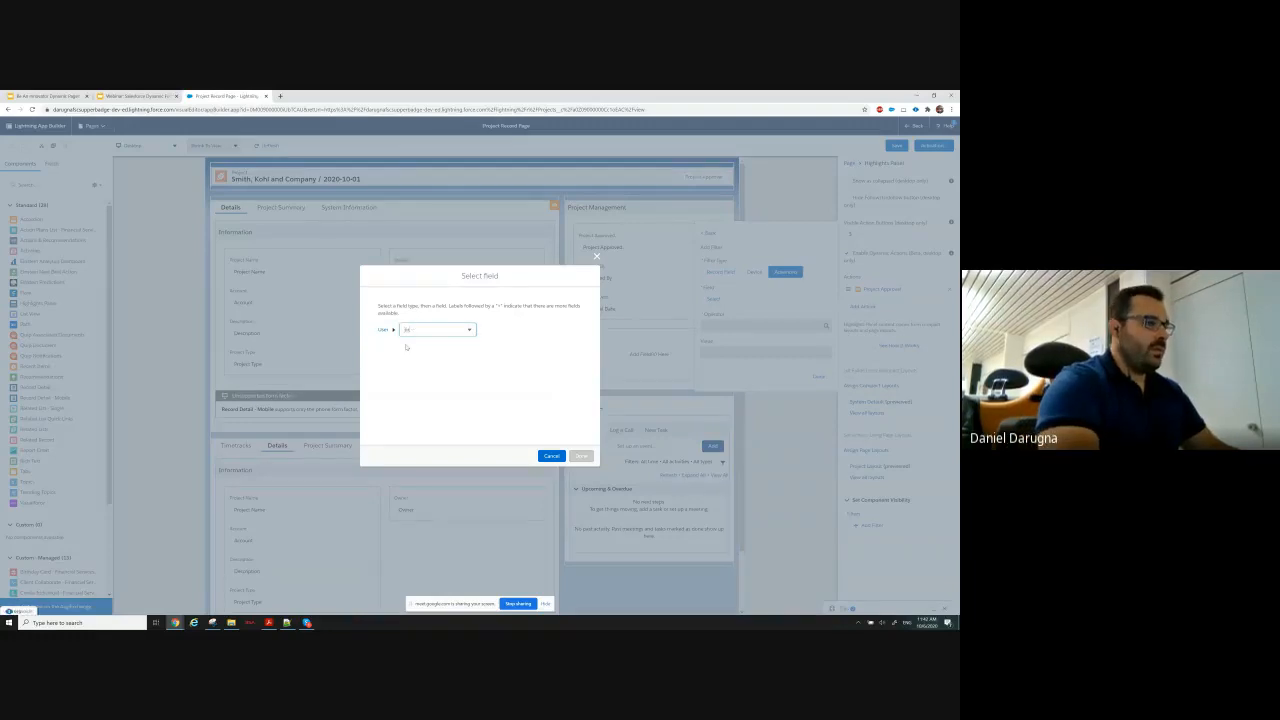
pyautogui.write('profile')
pyautogui.click(406, 347)
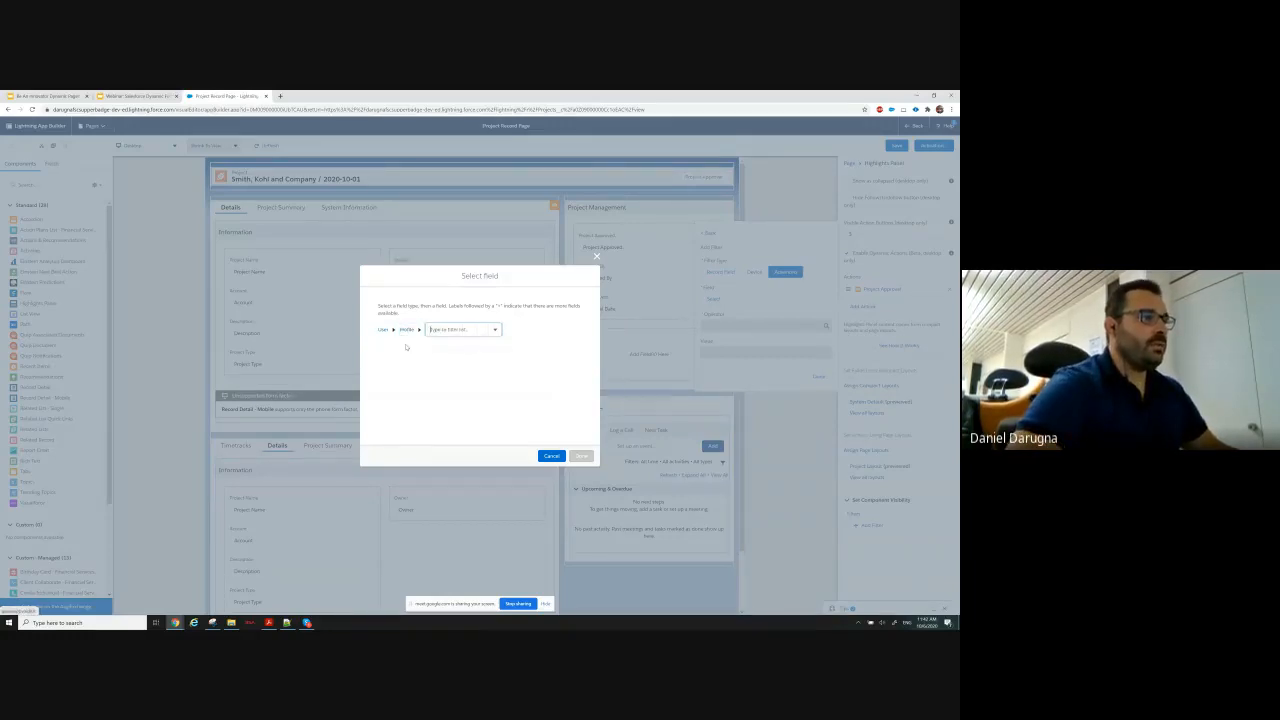
pyautogui.write('name')
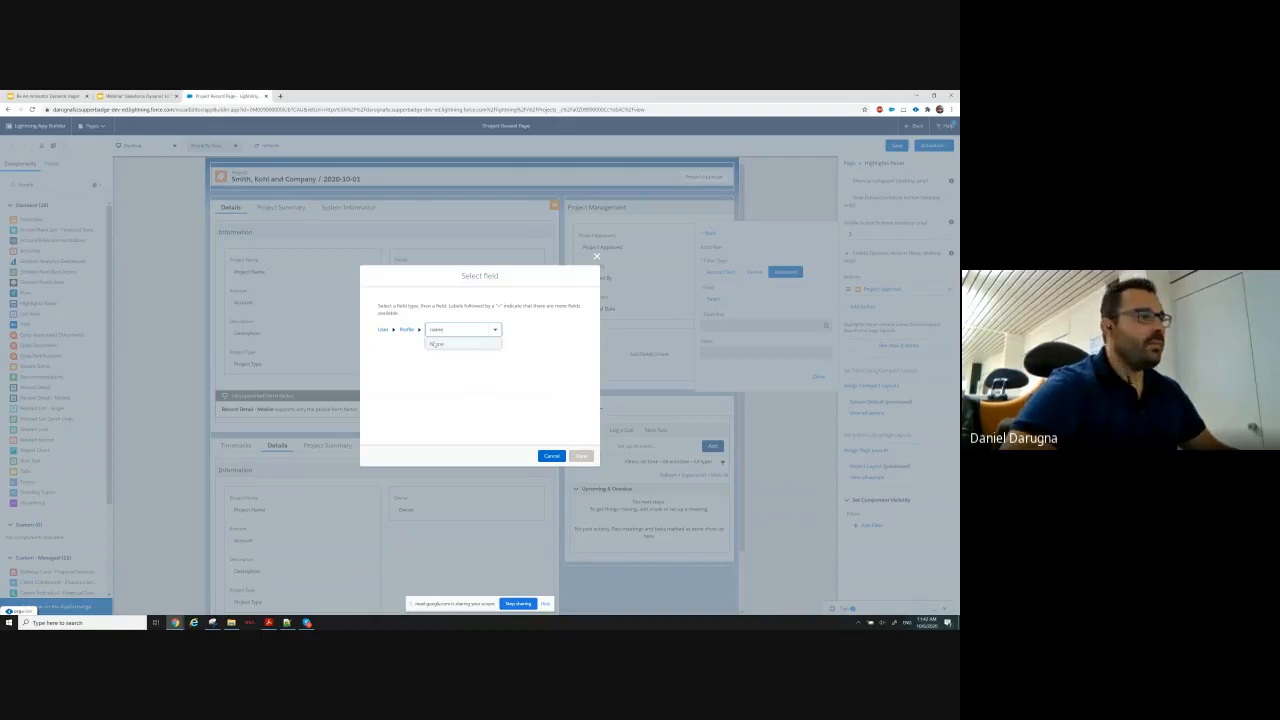
pyautogui.click(445, 345)
pyautogui.click(581, 456)
# Set the second filter to Equal with the value System Administrator, and save the record page with the Delete action.
pyautogui.click(745, 328)
pyautogui.click(725, 355)
pyautogui.click(722, 354)
pyautogui.write('System Administrator')
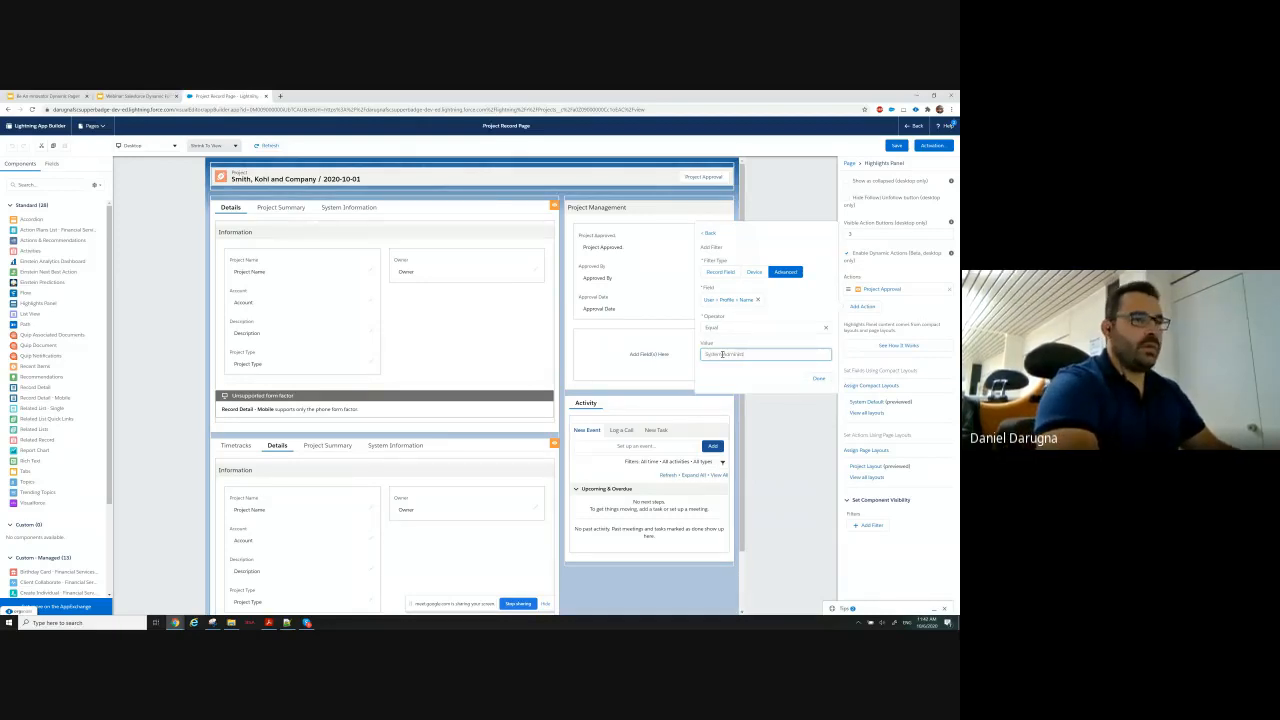
pyautogui.click(818, 379)
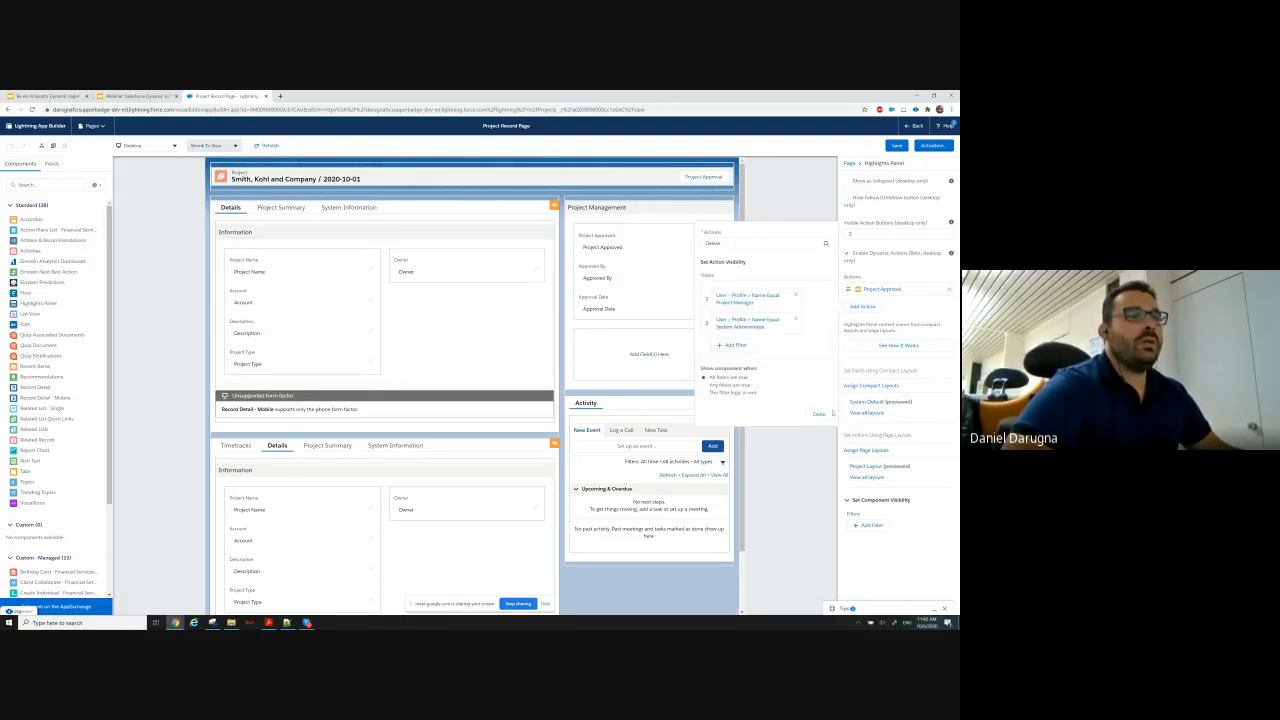
pyautogui.click(819, 412)
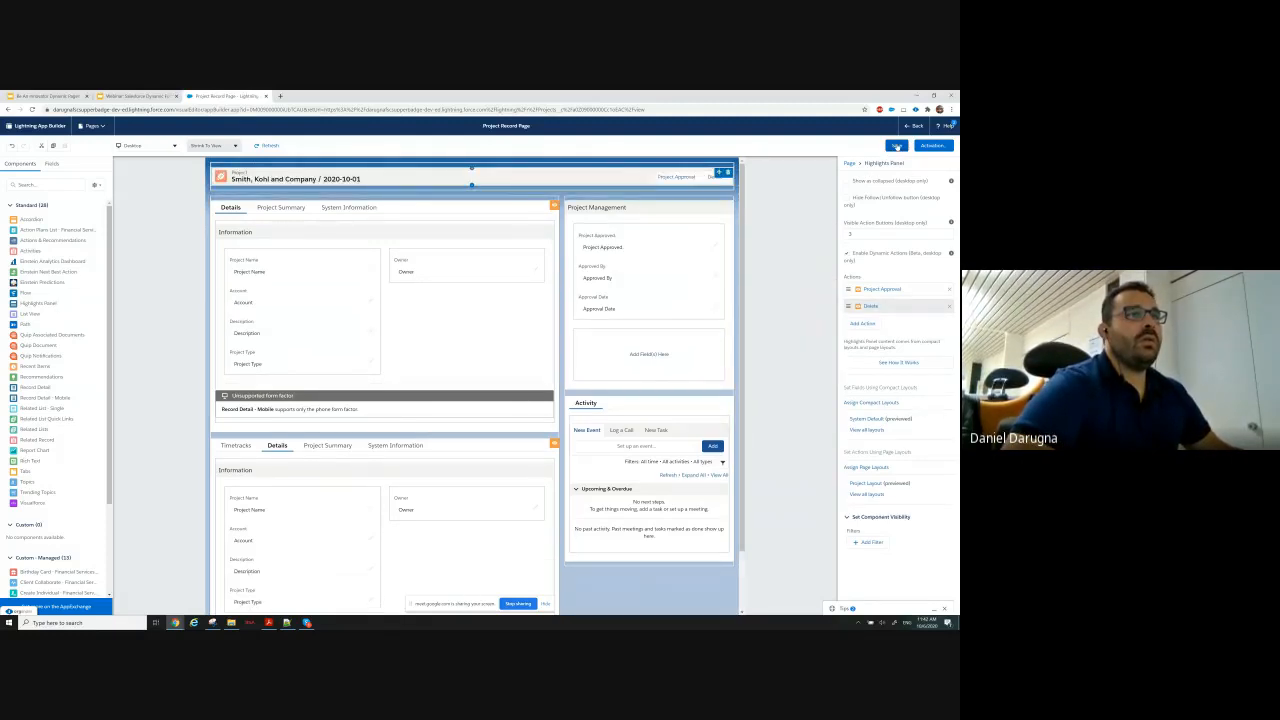
pyautogui.click(897, 146)
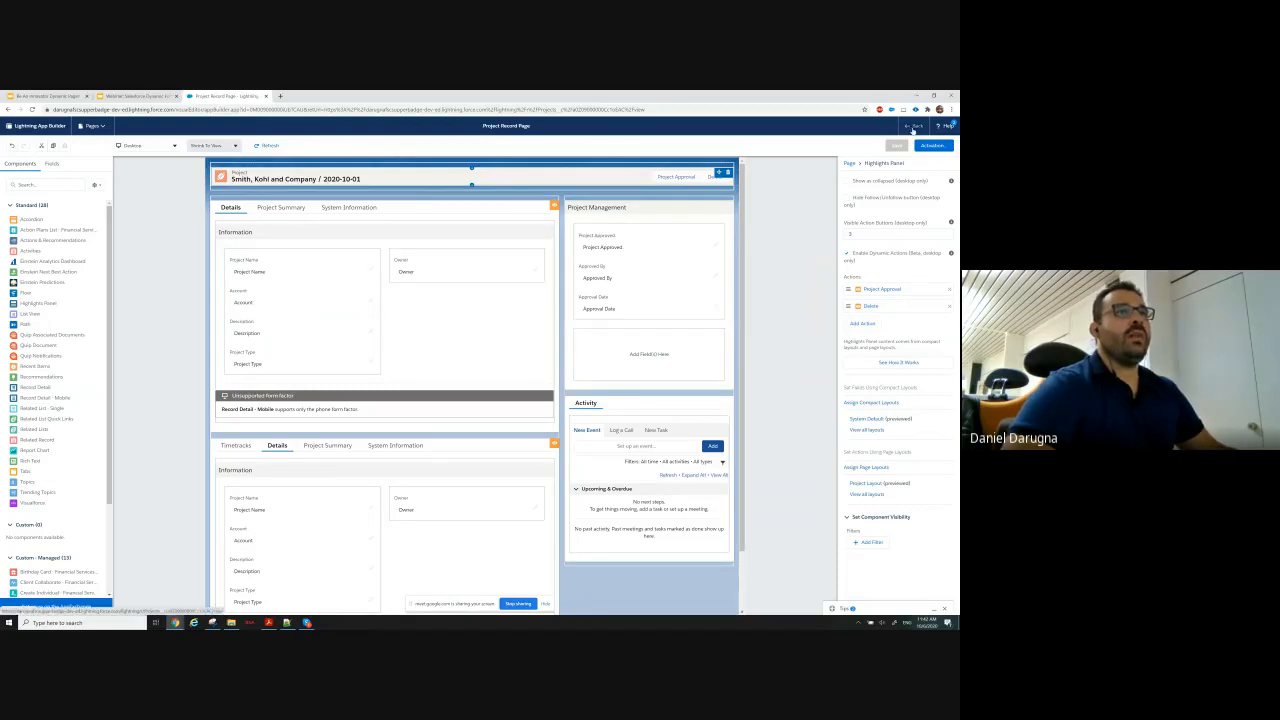
# Leave the page builder to check the actions on the project record, and reopen the record page for editing.
pyautogui.click(912, 128)
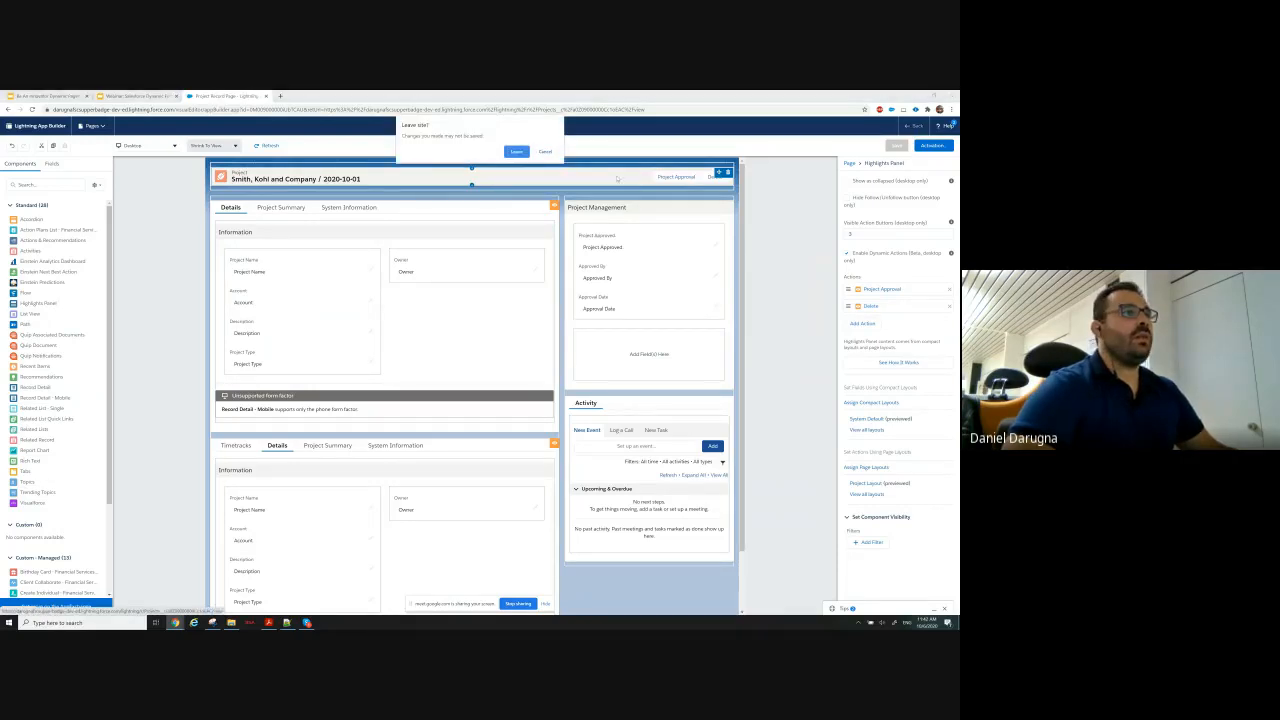
pyautogui.click(514, 152)
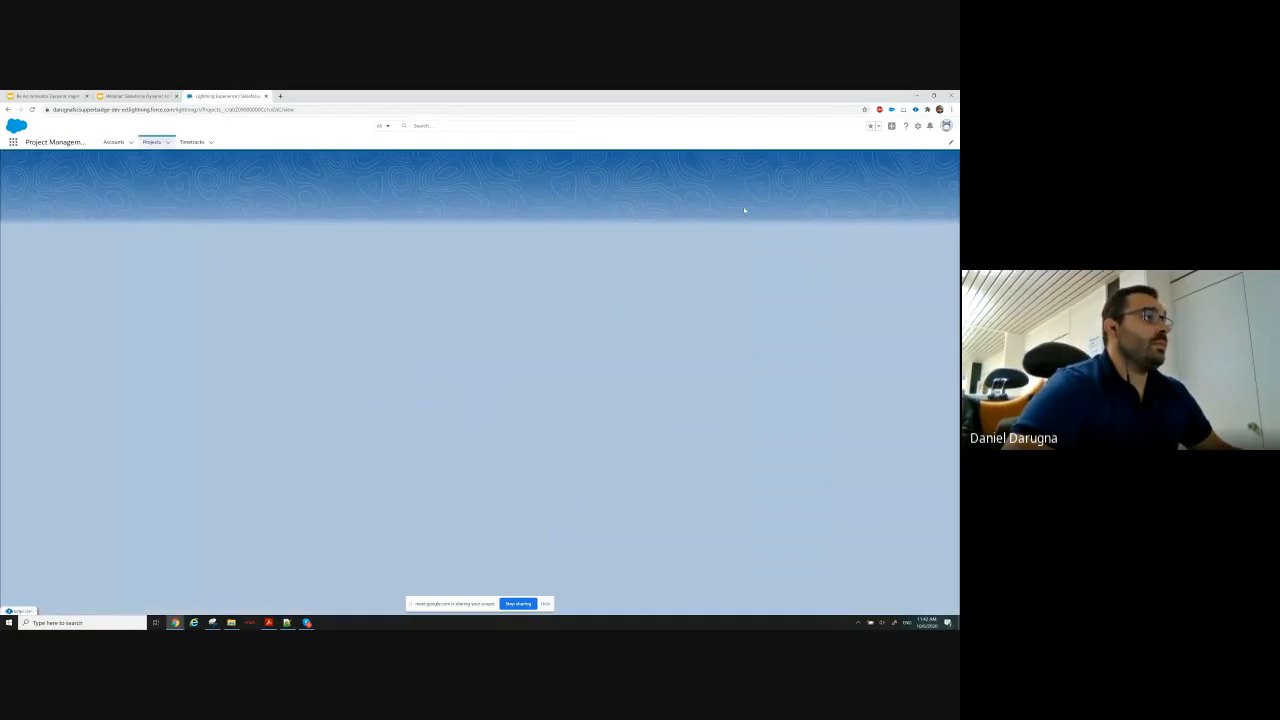
pyautogui.click(918, 127)
pyautogui.click(886, 180)
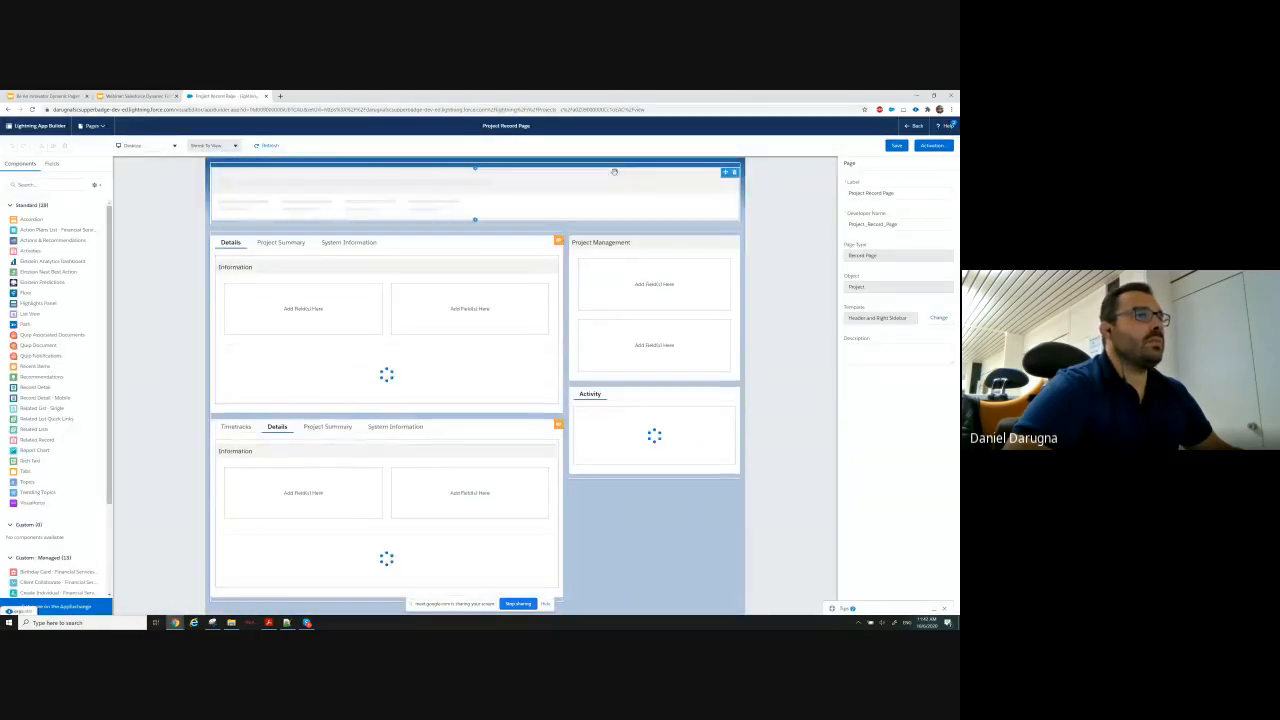
# Set the Delete action in the Highlights Panel to show when any filters are true, and save the record page.
pyautogui.click(623, 181)
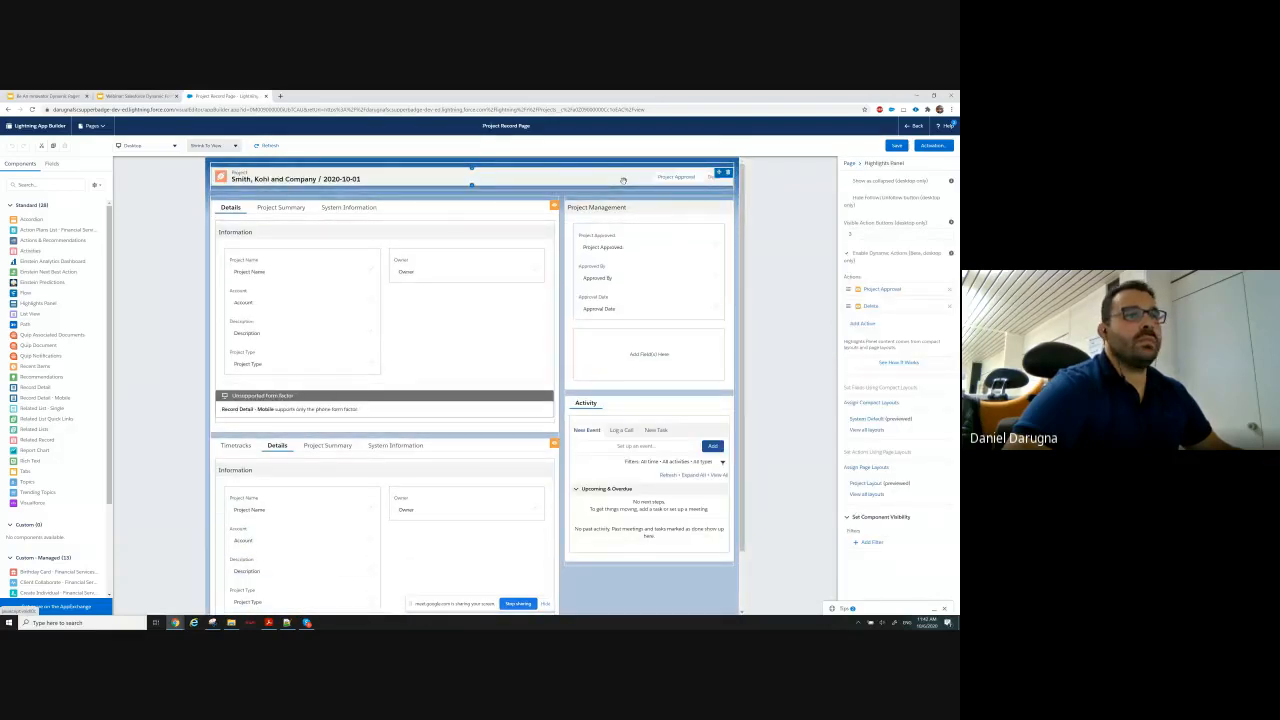
pyautogui.click(860, 309)
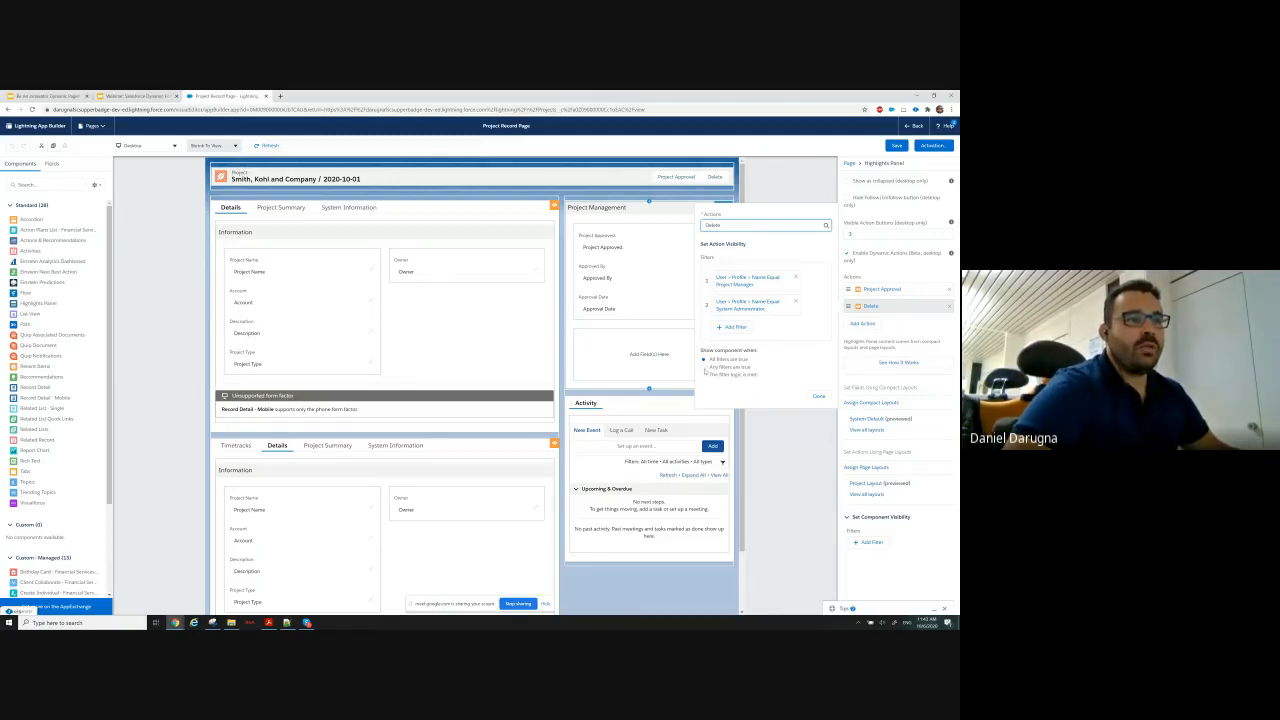
pyautogui.click(705, 368)
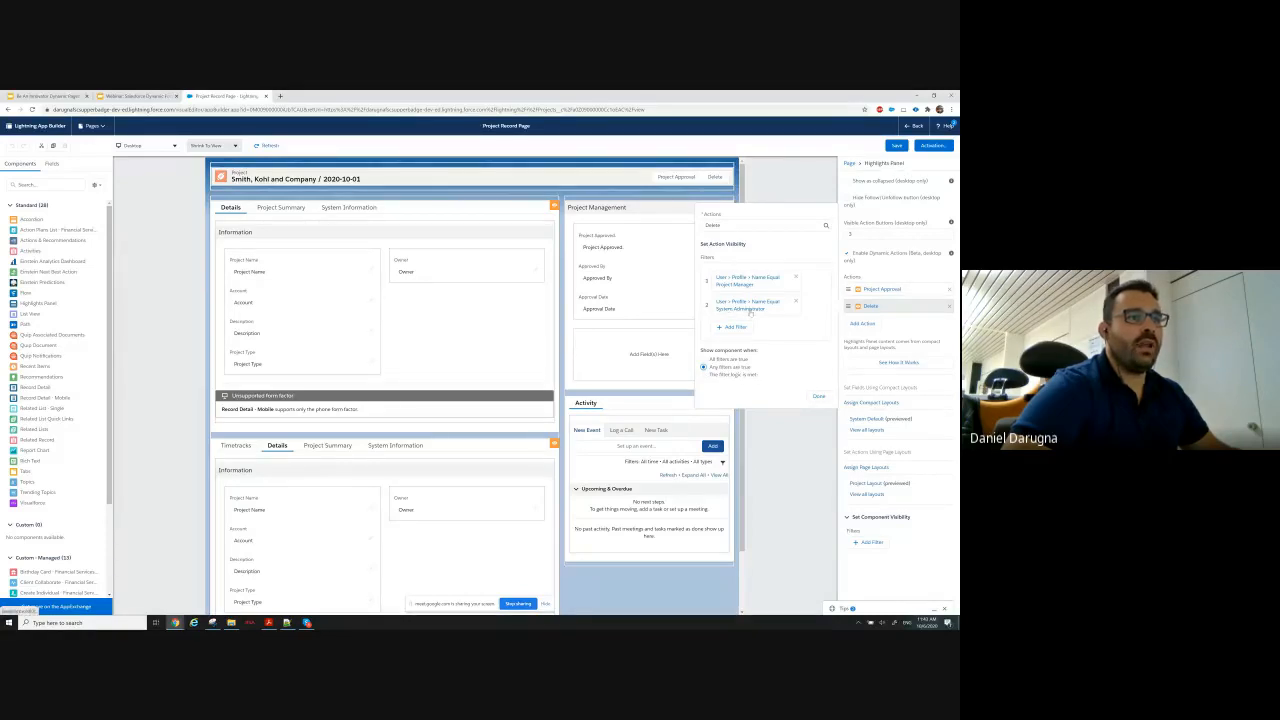
pyautogui.click(818, 396)
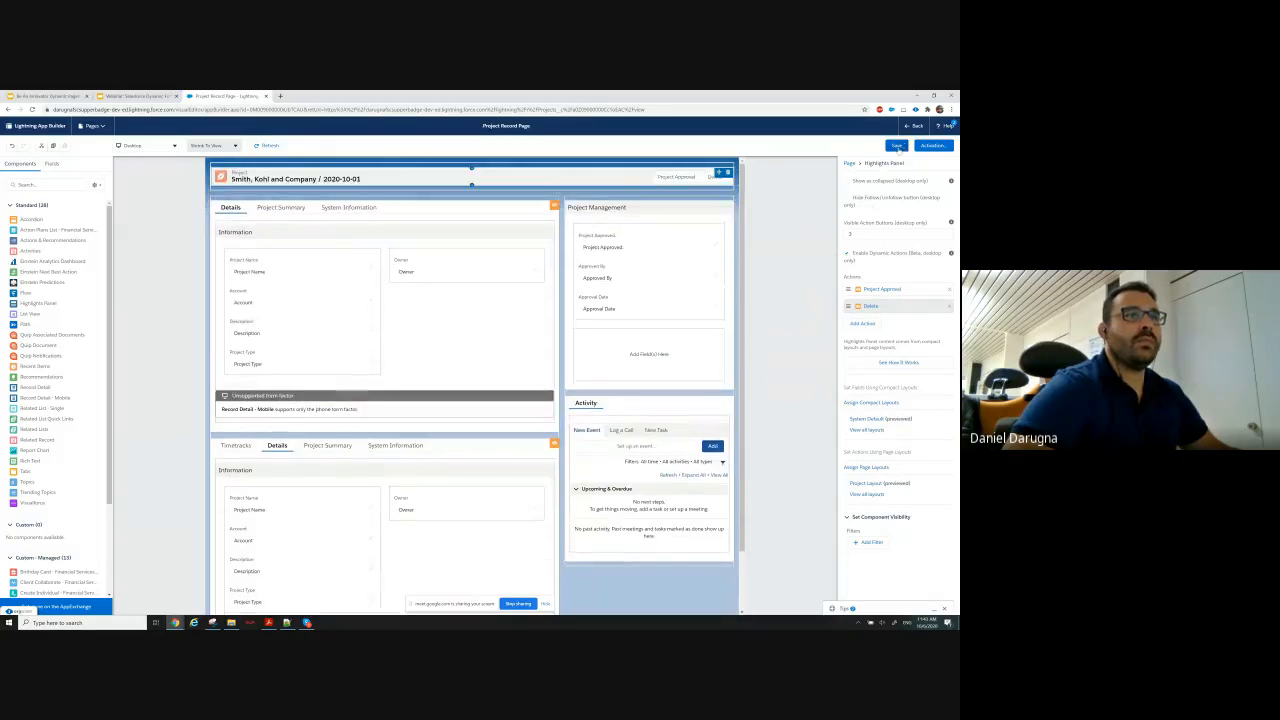
pyautogui.click(898, 148)
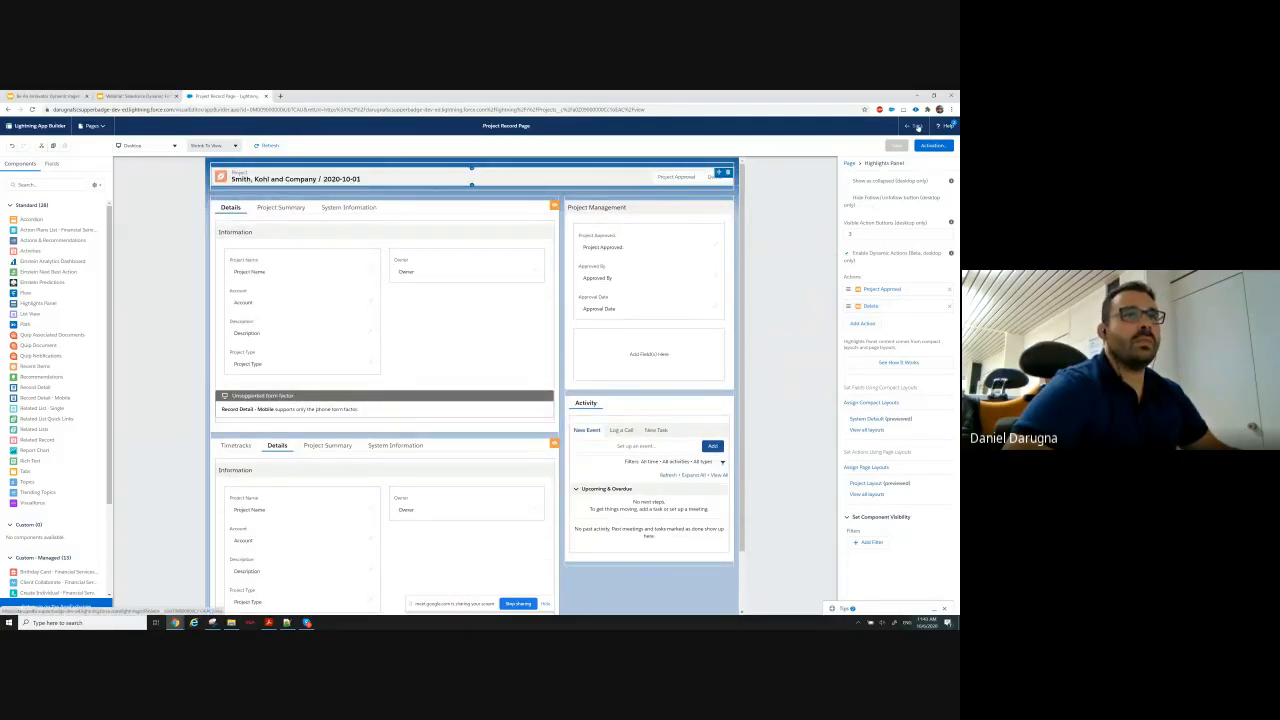
# Return to the project record and approve the project through the Project Approval action with the date 06.10.2020.
pyautogui.click(917, 127)
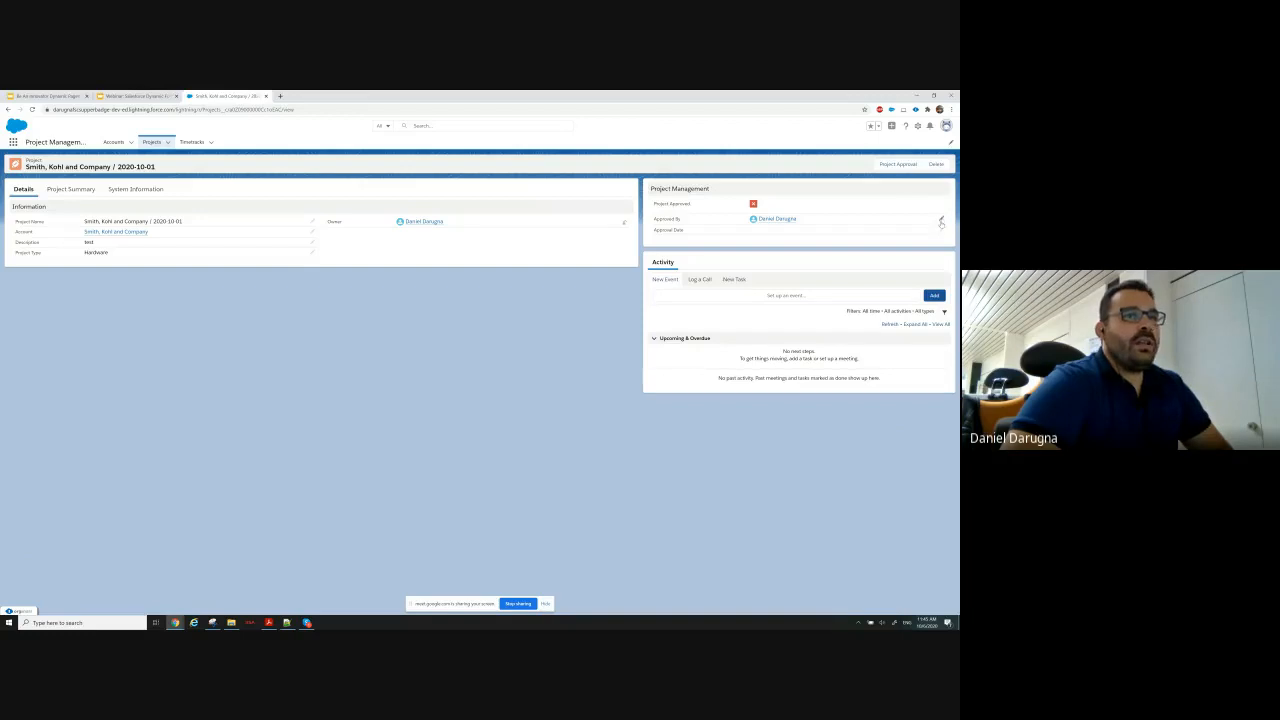
pyautogui.click(897, 165)
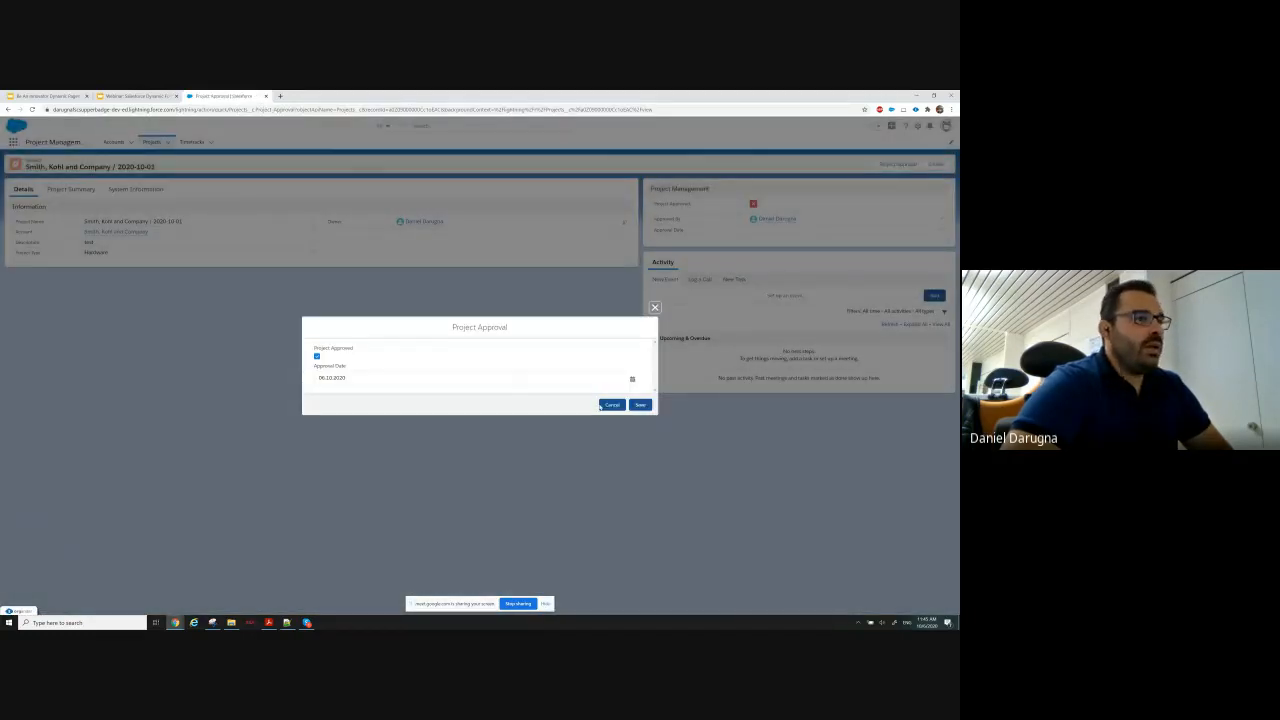
pyautogui.click(644, 406)
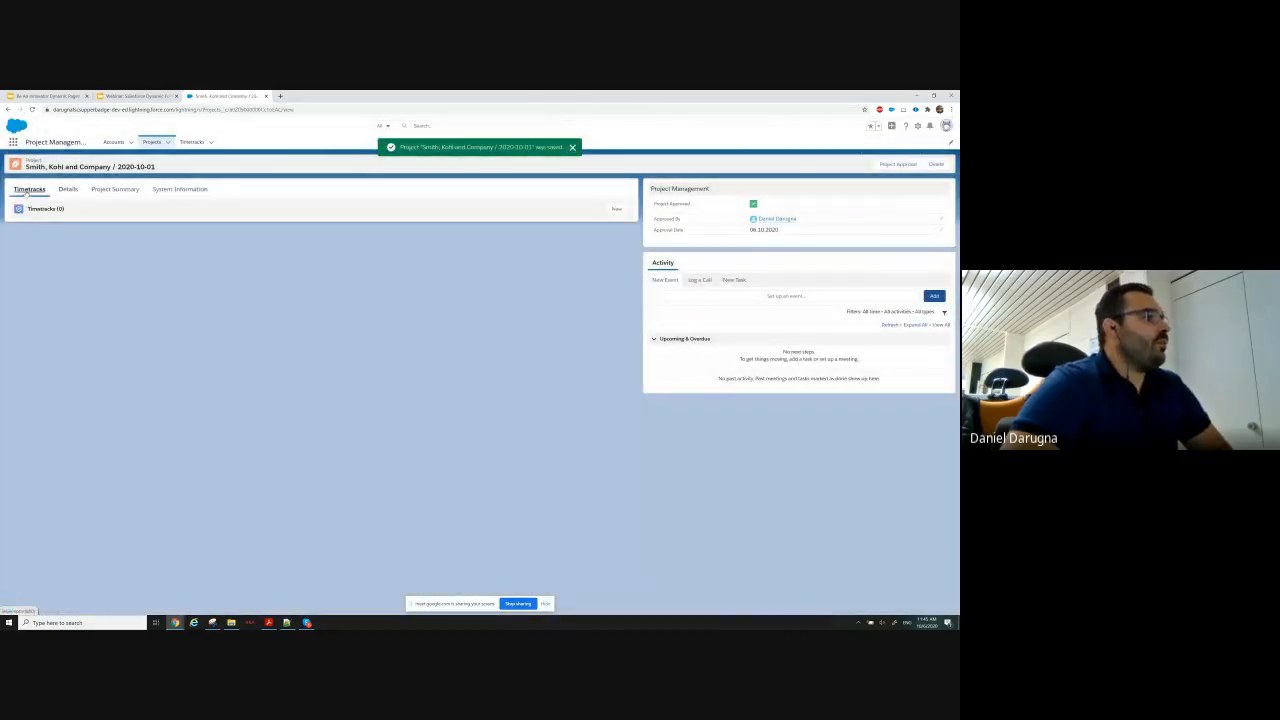
# Create a timetrack for the project with a billable time of 1.00 and the date 06.10.2020.
pyautogui.click(616, 208)
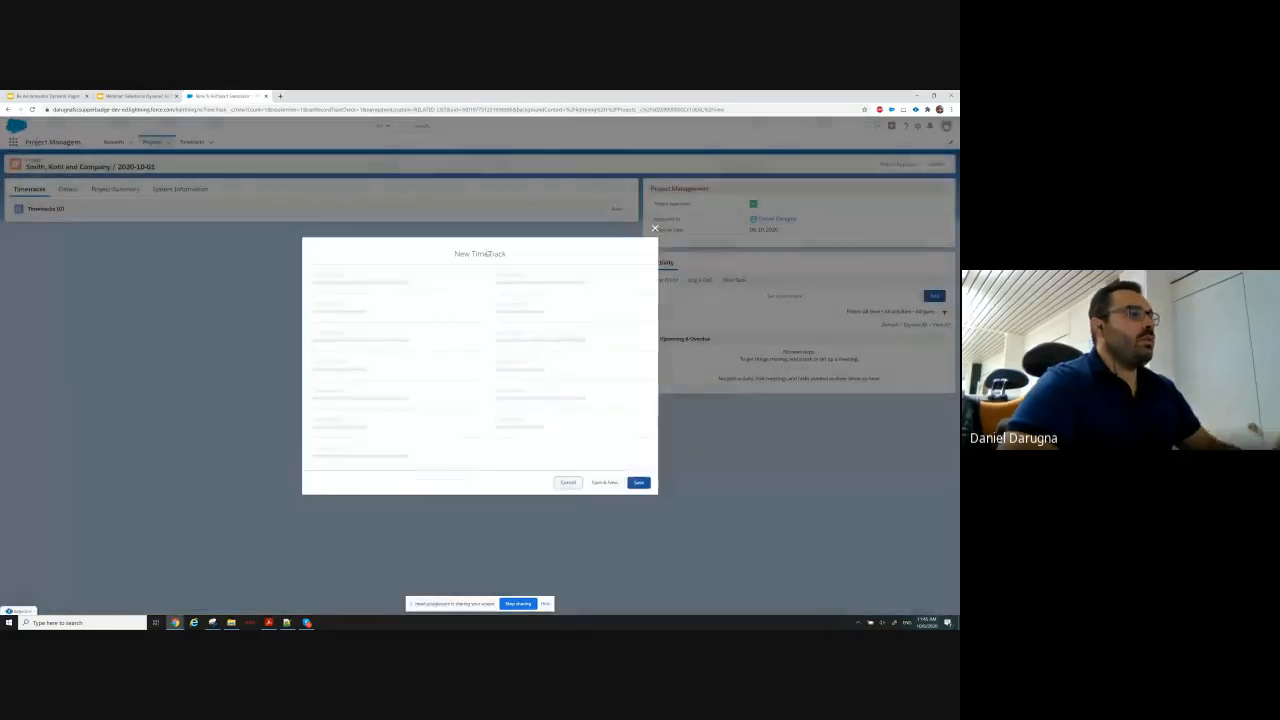
pyautogui.click(387, 358)
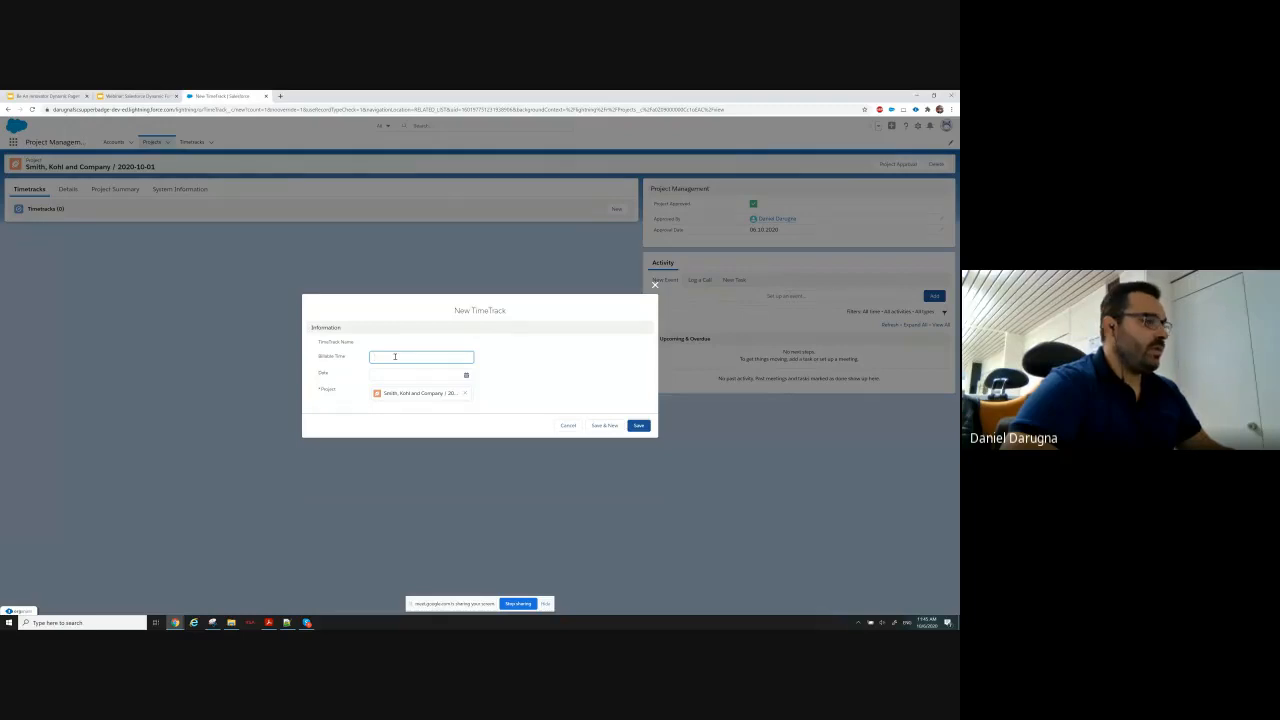
pyautogui.click(394, 374)
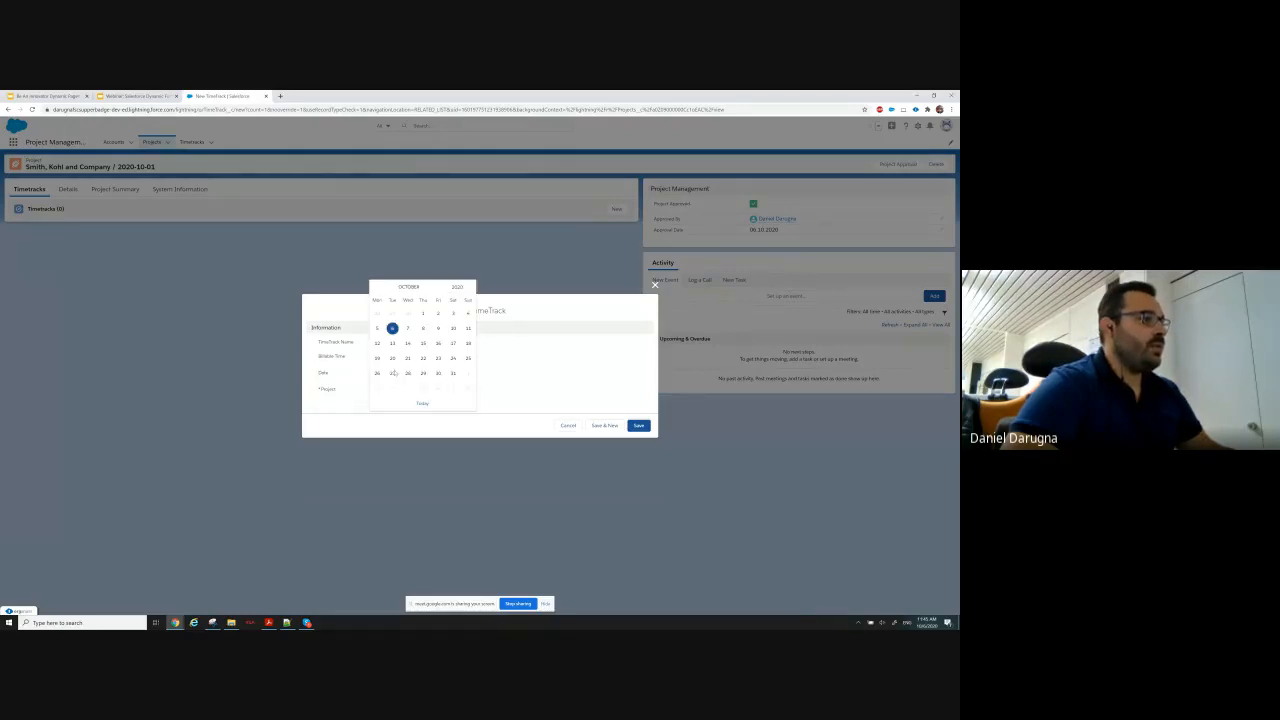
pyautogui.click(392, 328)
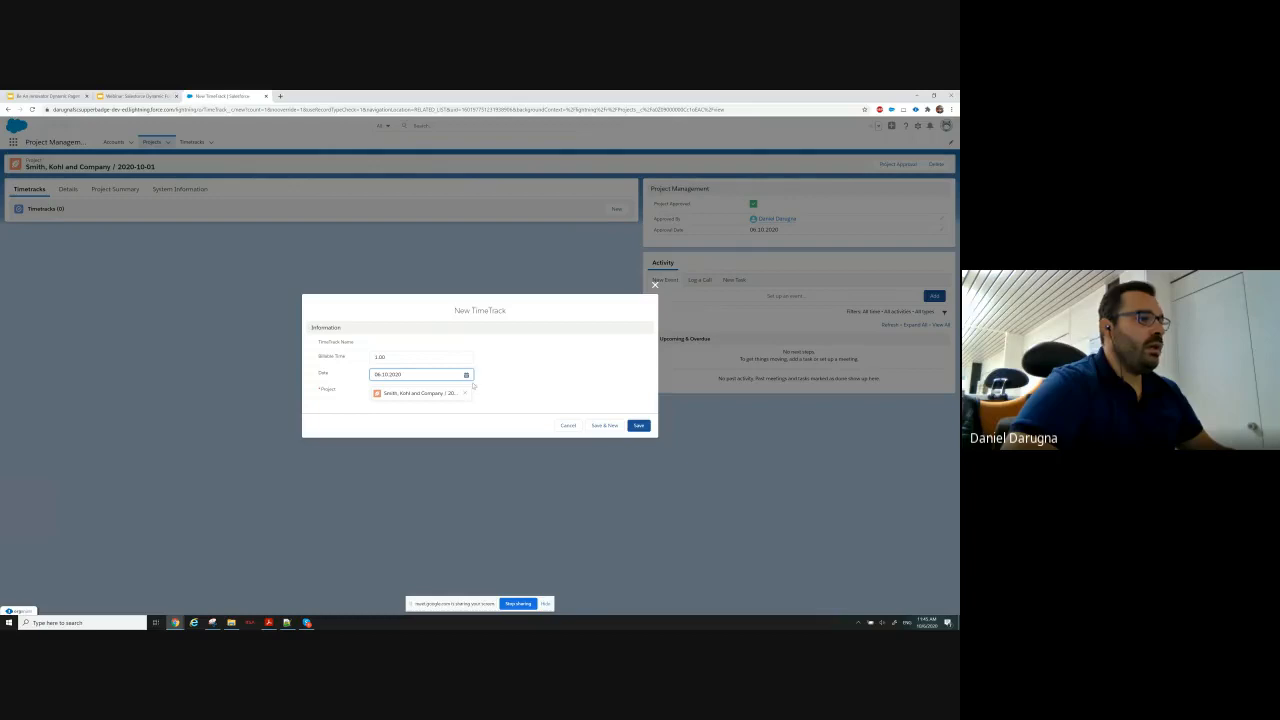
pyautogui.click(638, 426)
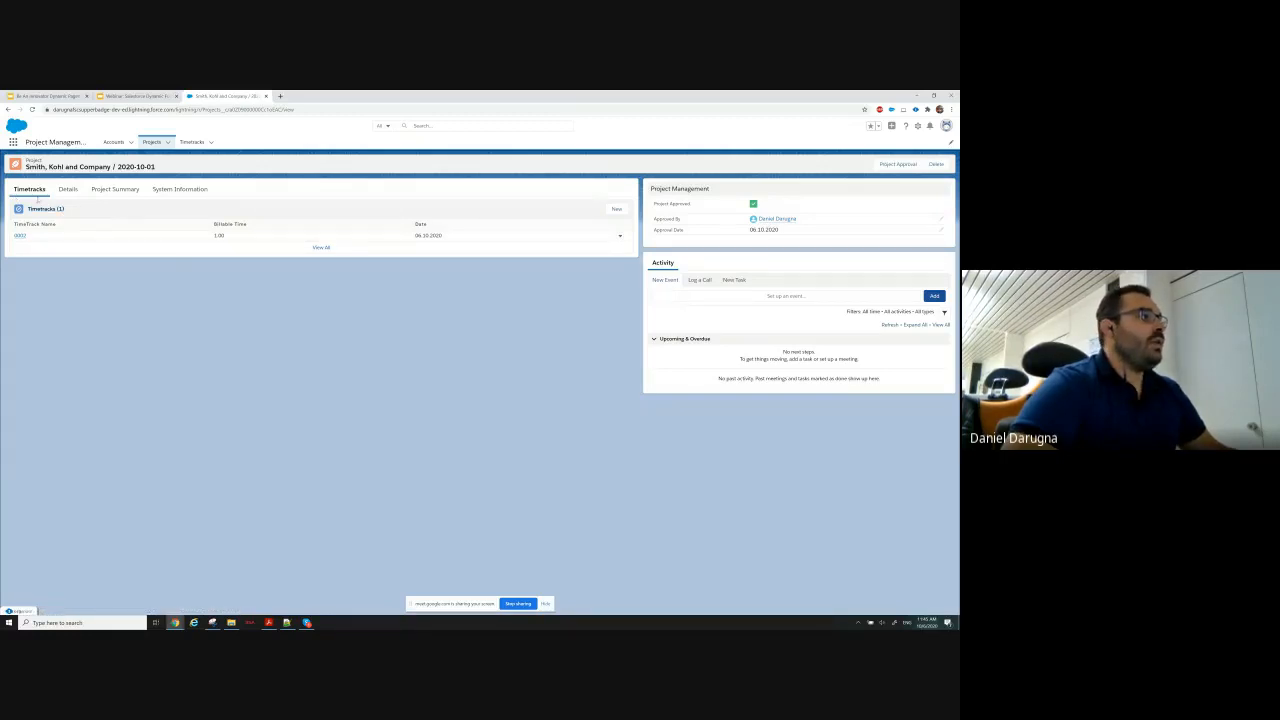
# Examine the standard New Project form from the Projects navigation item and from the Projects list, closing it each time without saving.
pyautogui.click(168, 143)
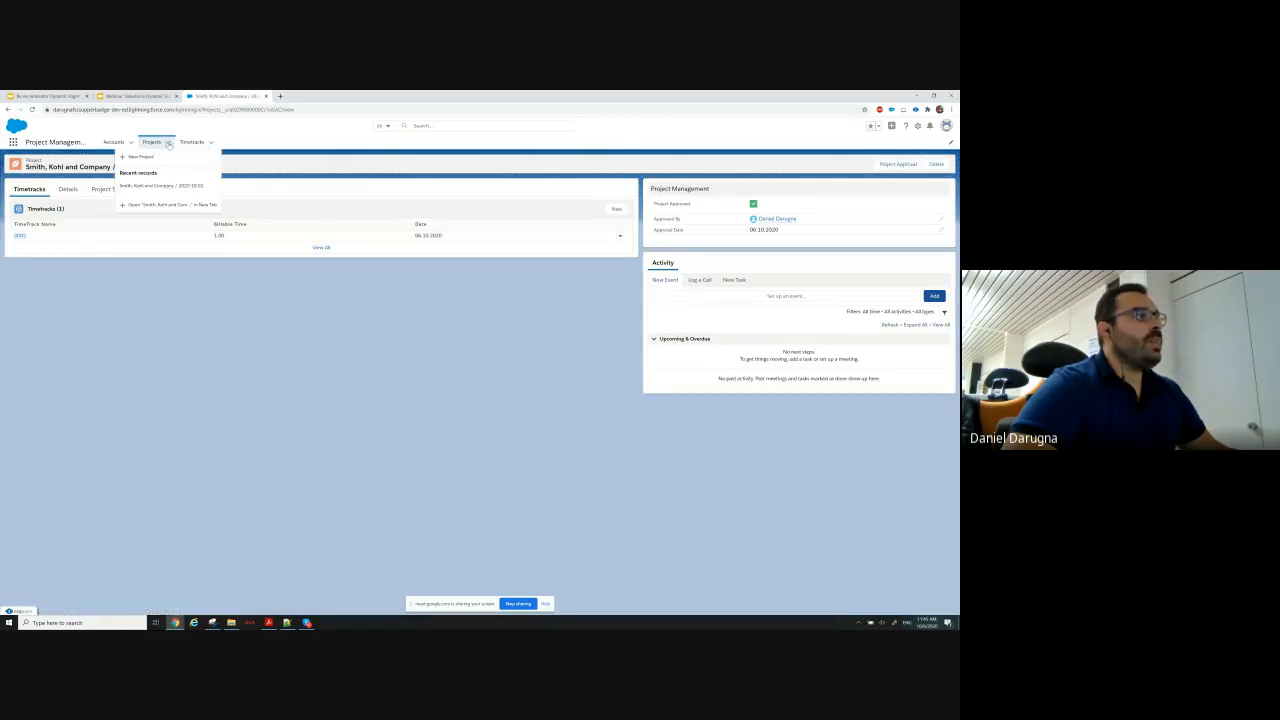
pyautogui.click(164, 158)
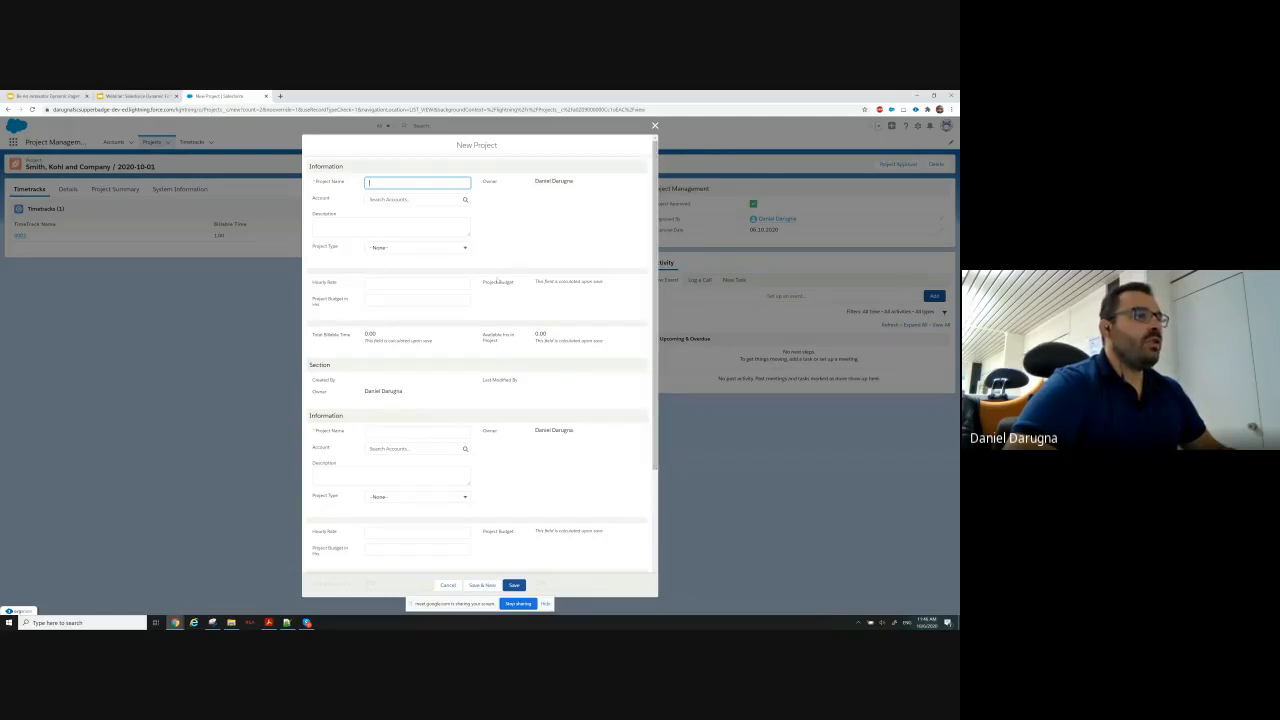
pyautogui.moveTo(486, 285); pyautogui.dragTo(603, 289)
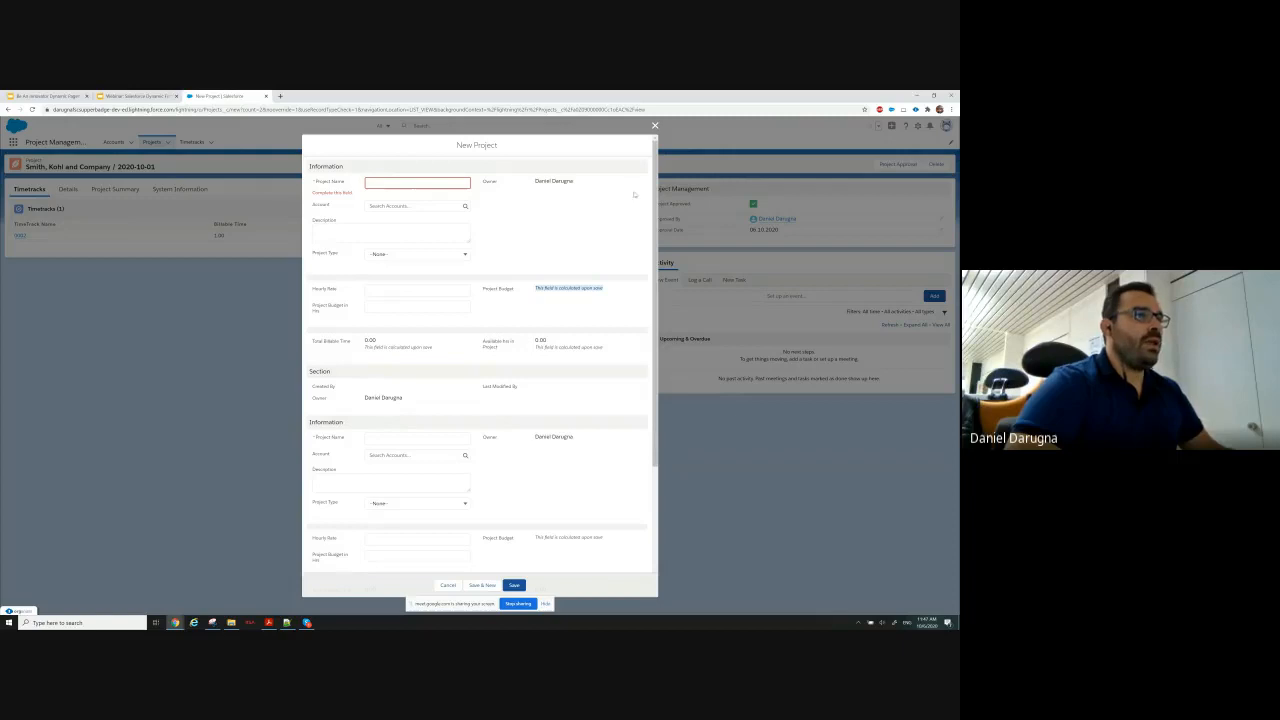
pyautogui.click(655, 127)
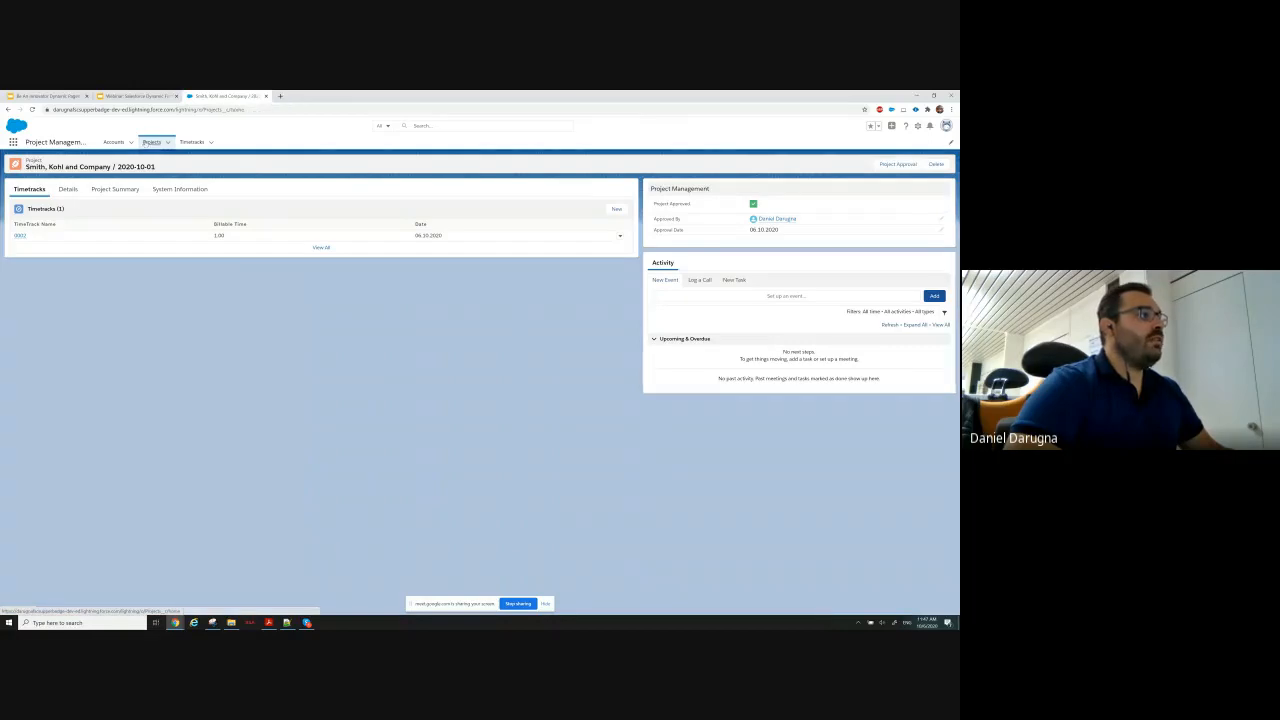
pyautogui.click(151, 142)
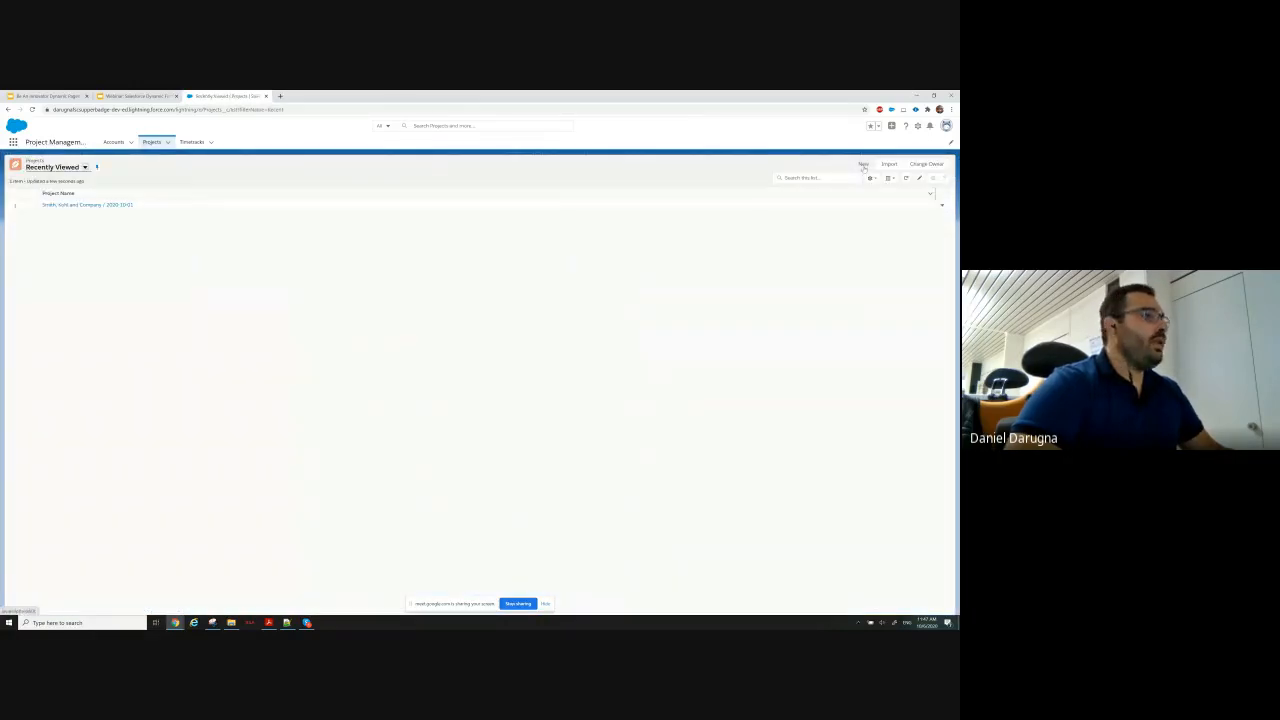
pyautogui.click(863, 163)
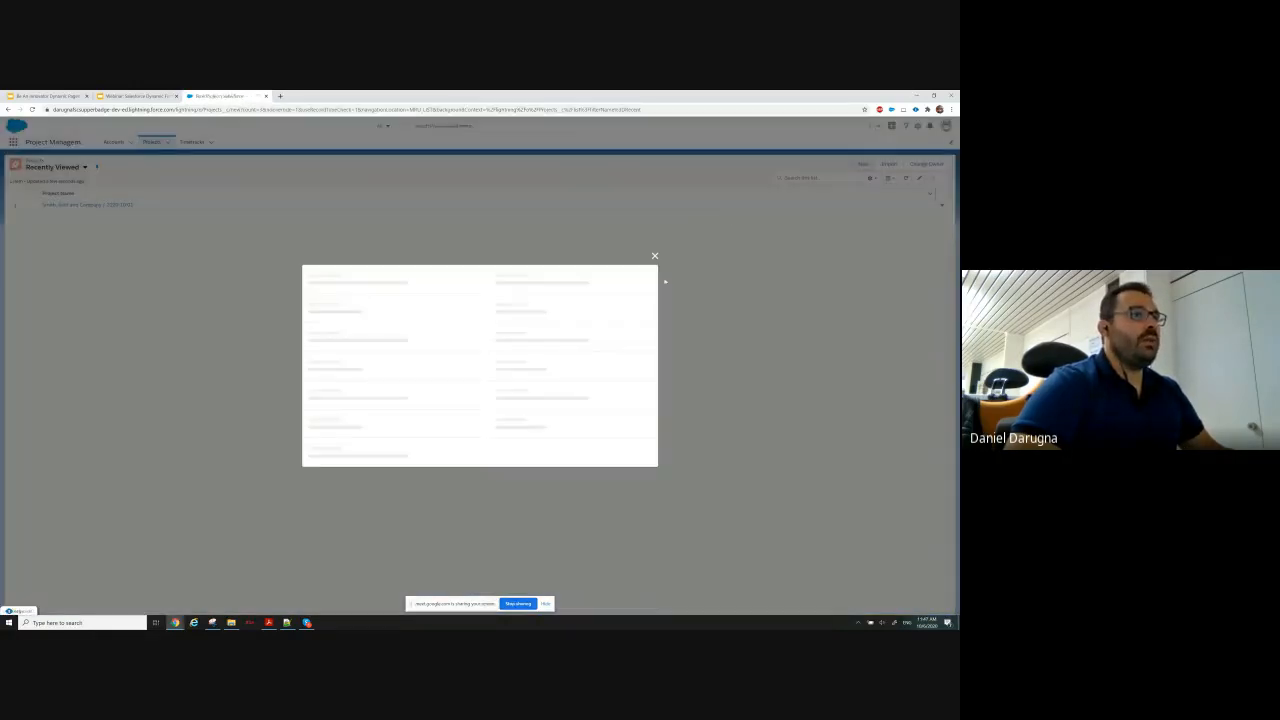
pyautogui.click(654, 128)
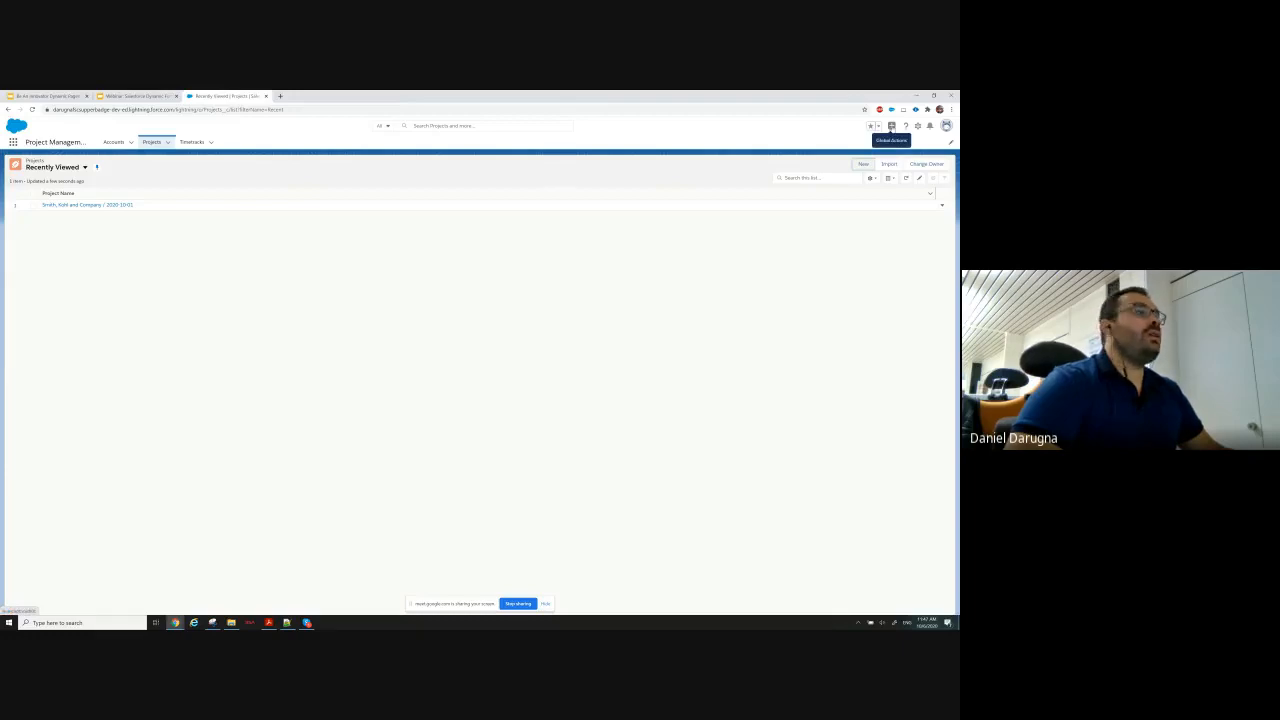
# Examine the fields of the New Project global action's form and close it without saving.
pyautogui.click(891, 126)
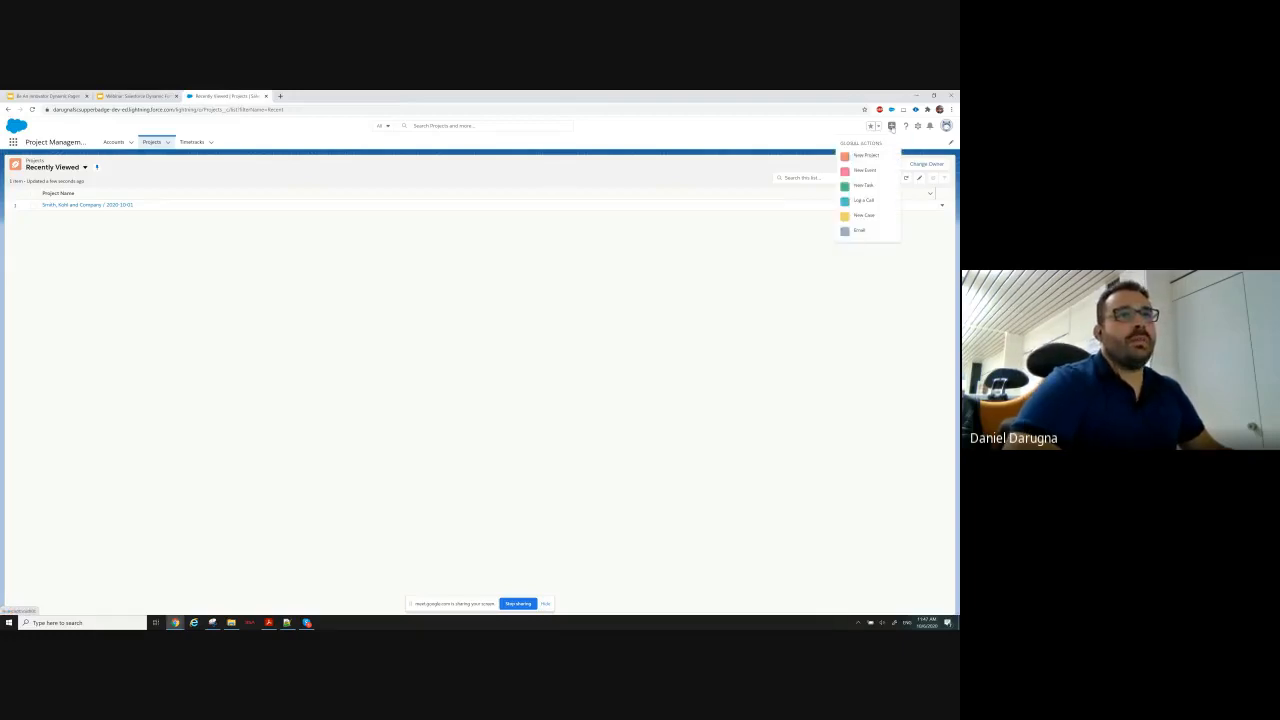
pyautogui.click(860, 157)
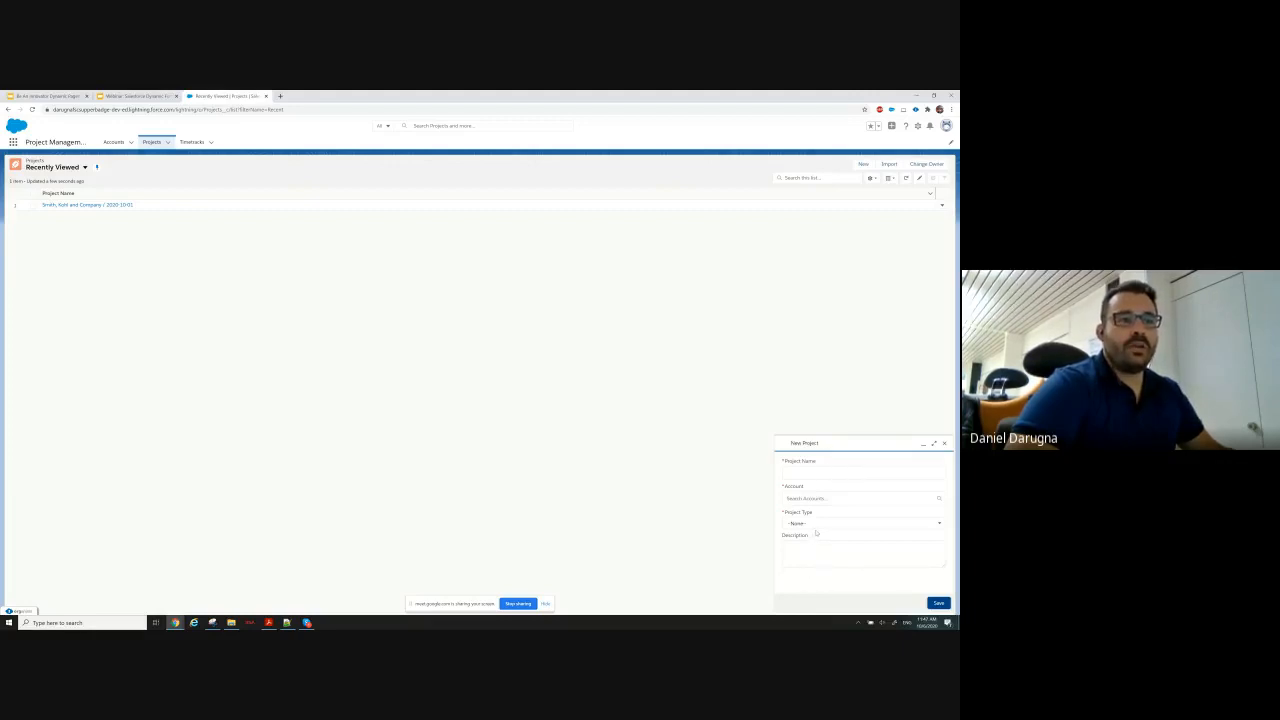
pyautogui.click(801, 469)
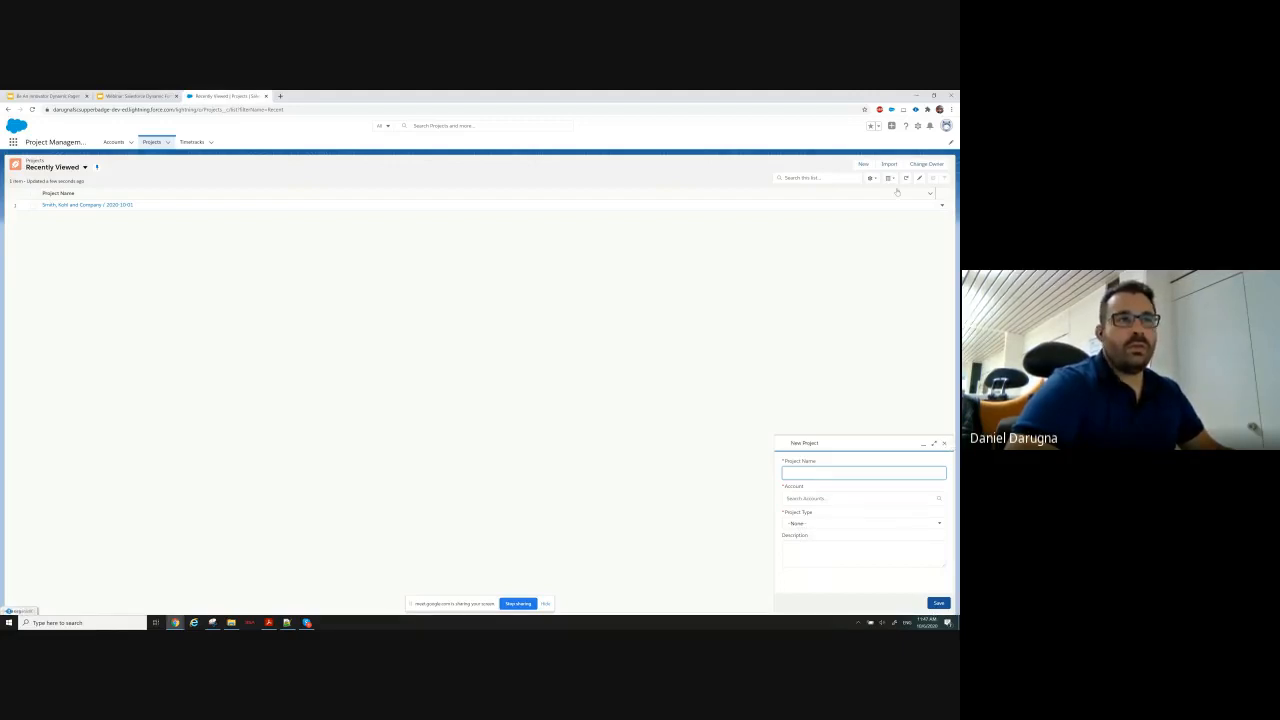
pyautogui.click(944, 444)
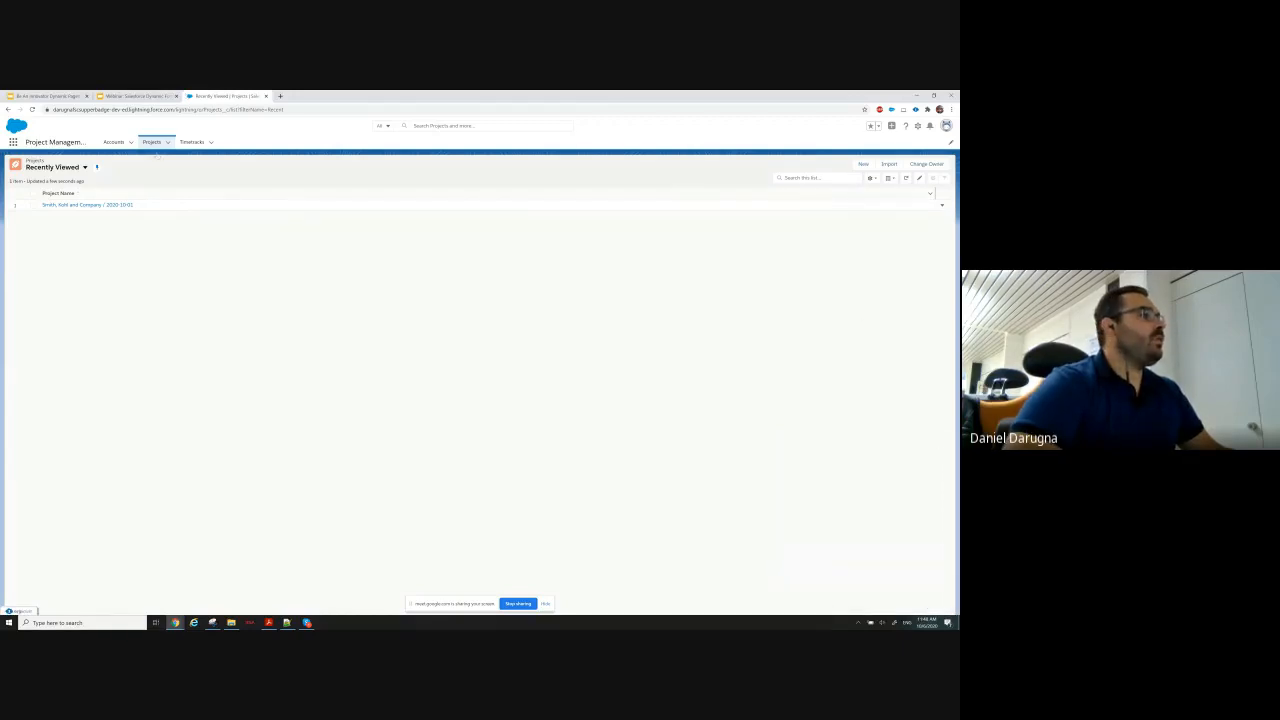
# Create a Software project from the Smith, Kohl and Company account with the description "Description", and open the new project record.
pyautogui.click(115, 142)
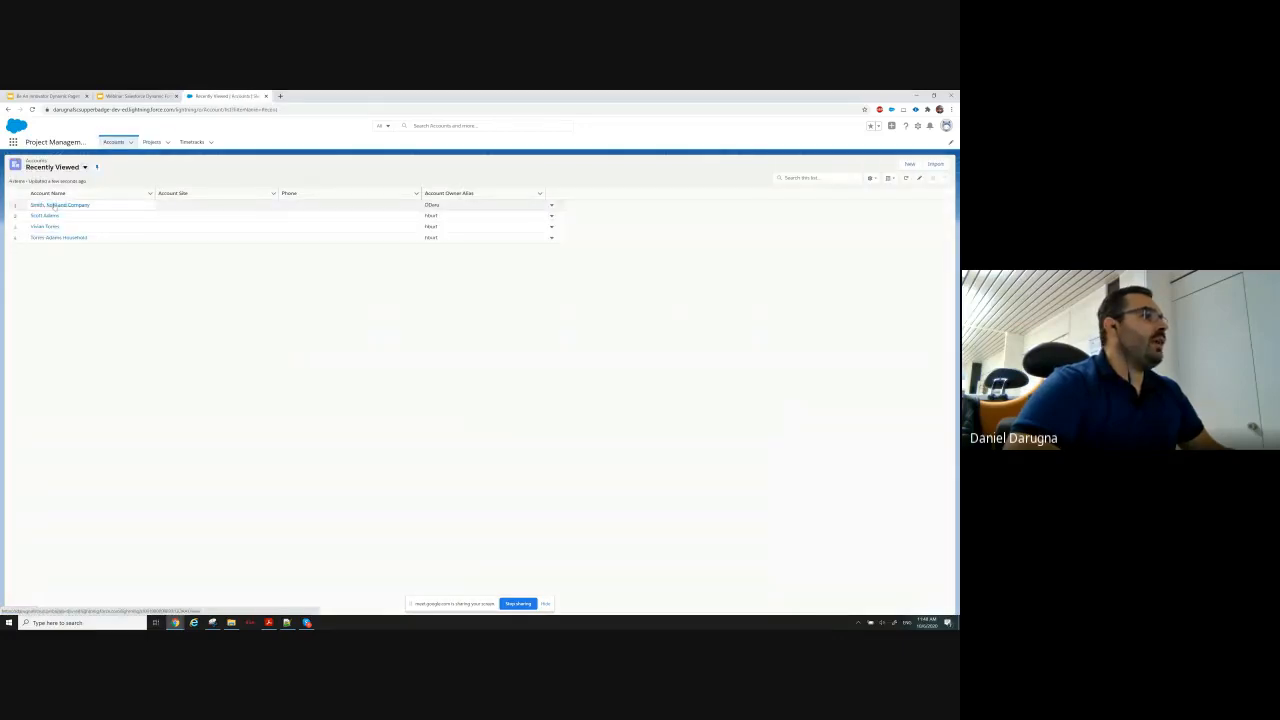
pyautogui.click(55, 205)
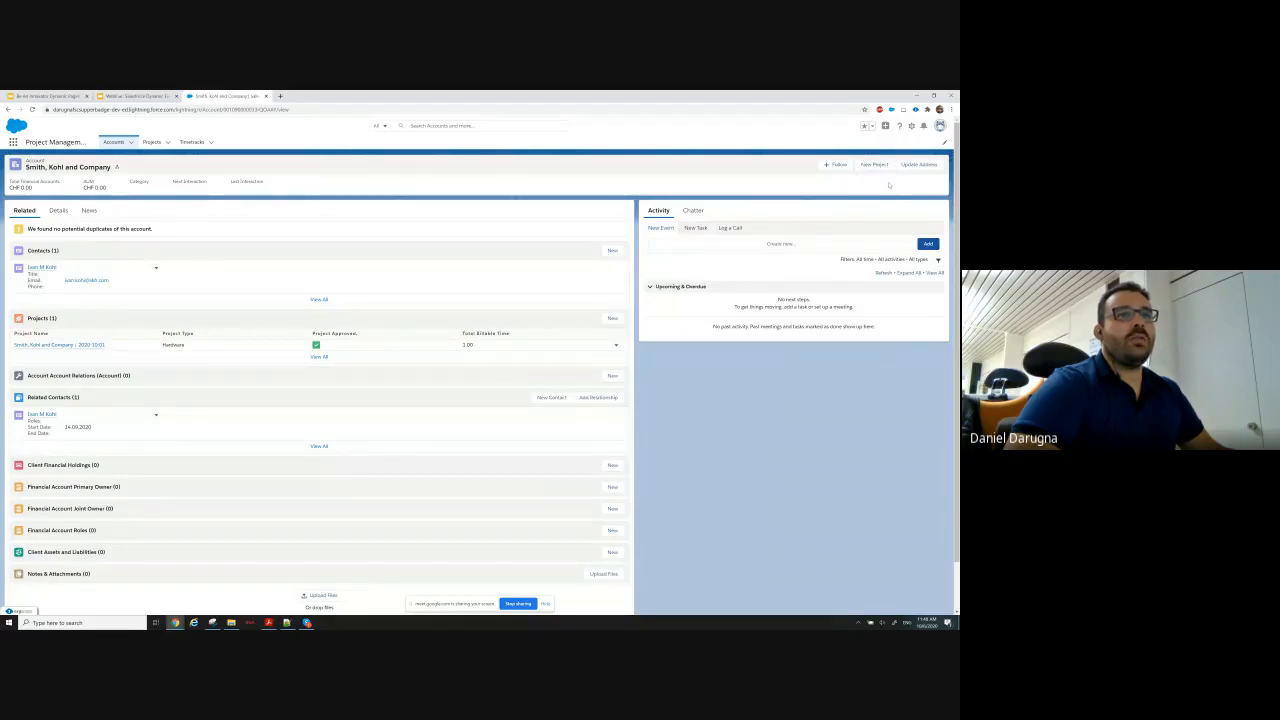
pyautogui.click(870, 166)
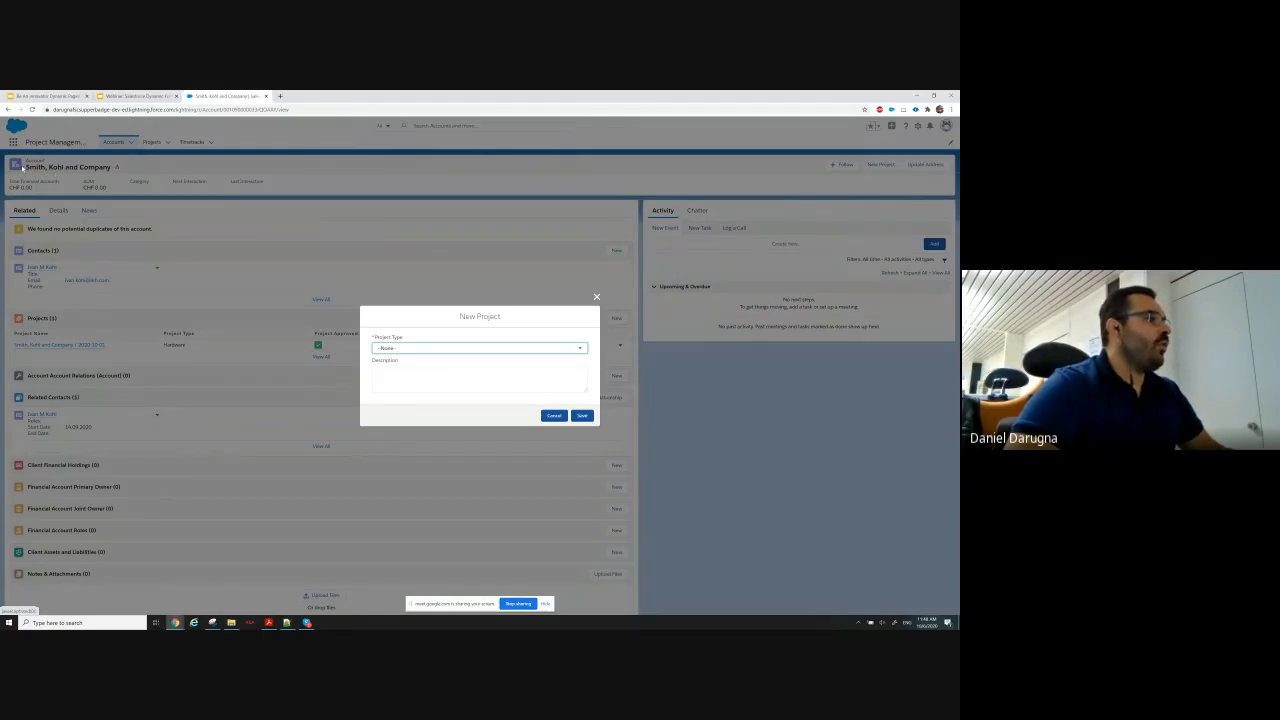
pyautogui.click(407, 350)
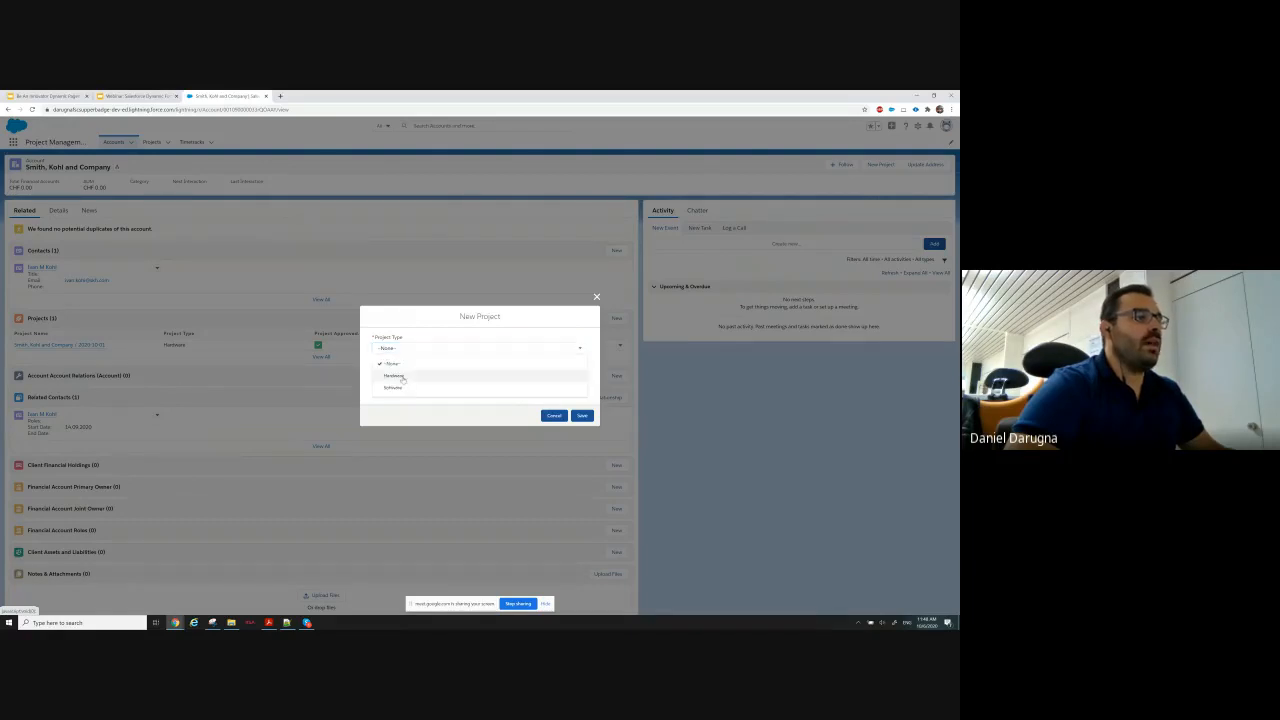
pyautogui.click(401, 388)
pyautogui.click(403, 377)
pyautogui.write('Desc')
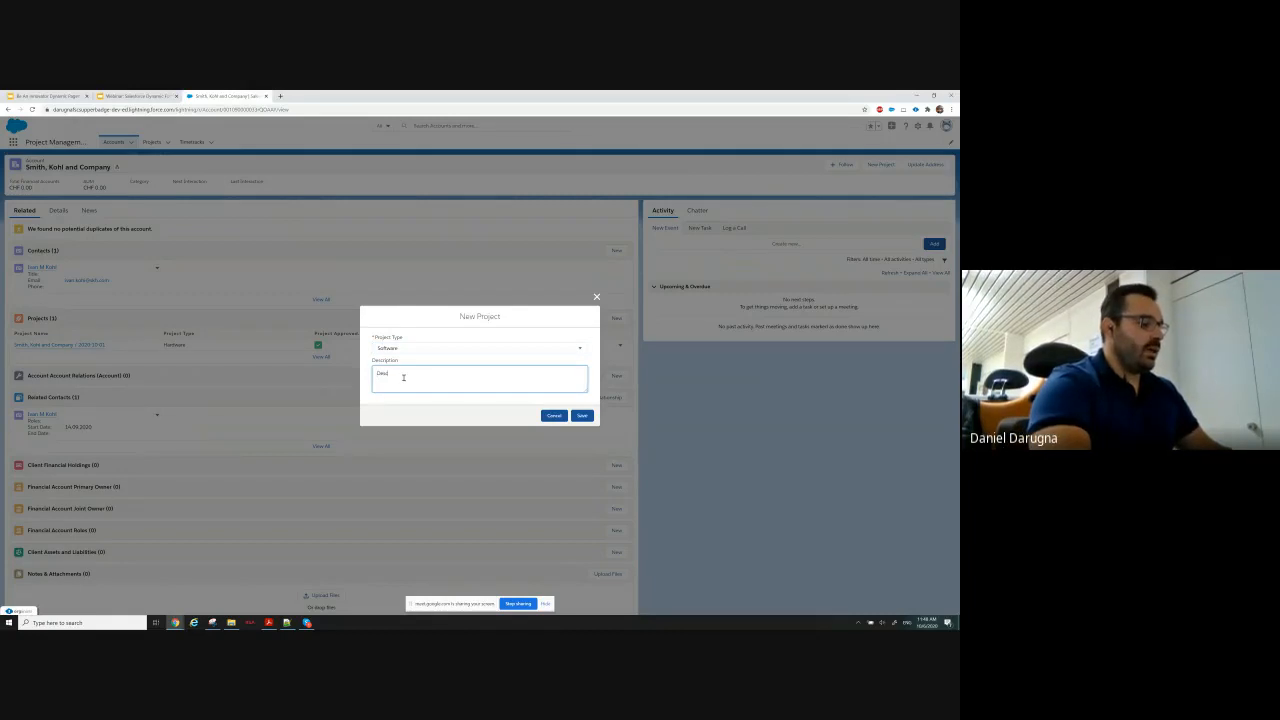
pyautogui.write('ription')
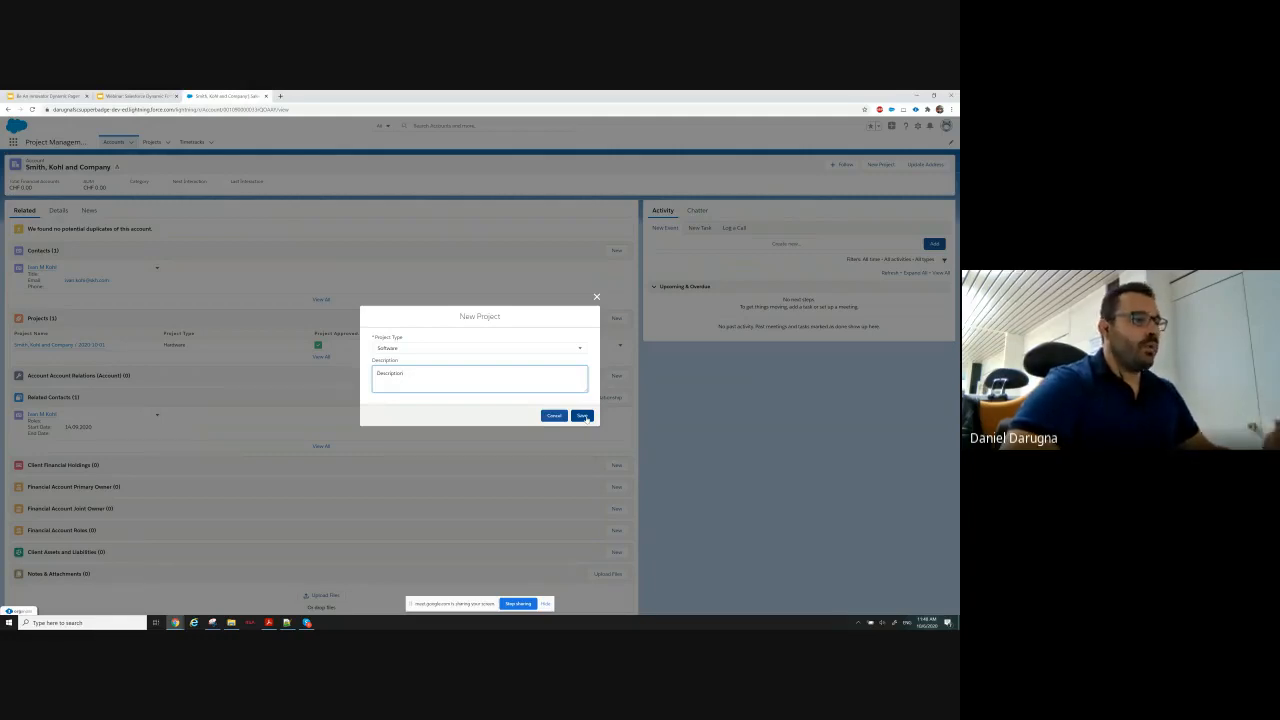
pyautogui.click(584, 416)
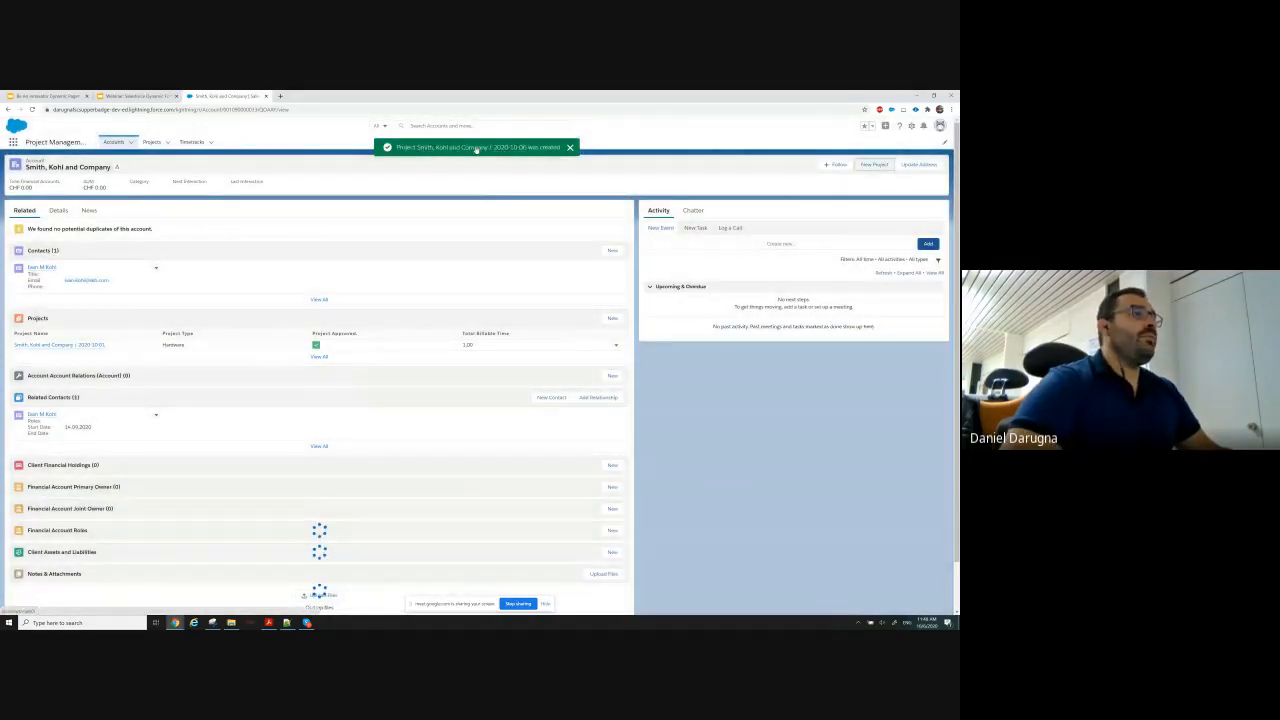
pyautogui.click(476, 148)
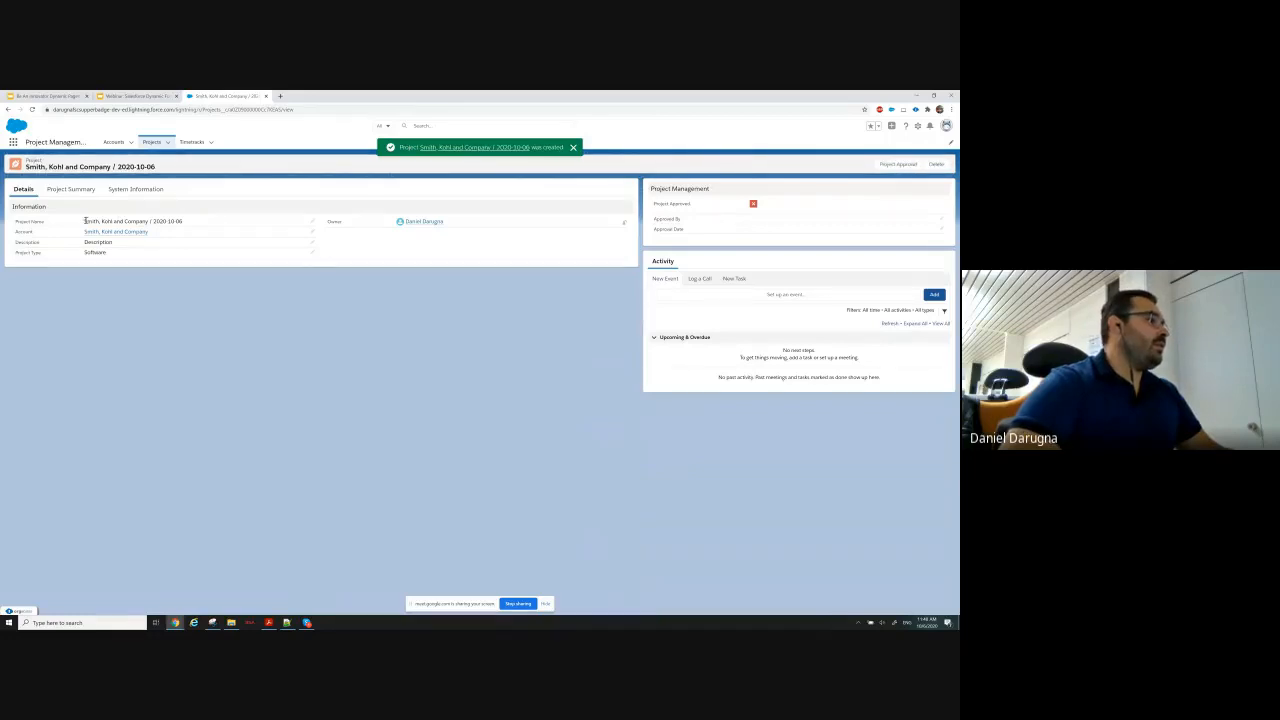
# Examine the date part of the new project's name and the standard New Project form from the Projects navigation item, closing it without saving.
pyautogui.moveTo(85, 221); pyautogui.dragTo(184, 224)
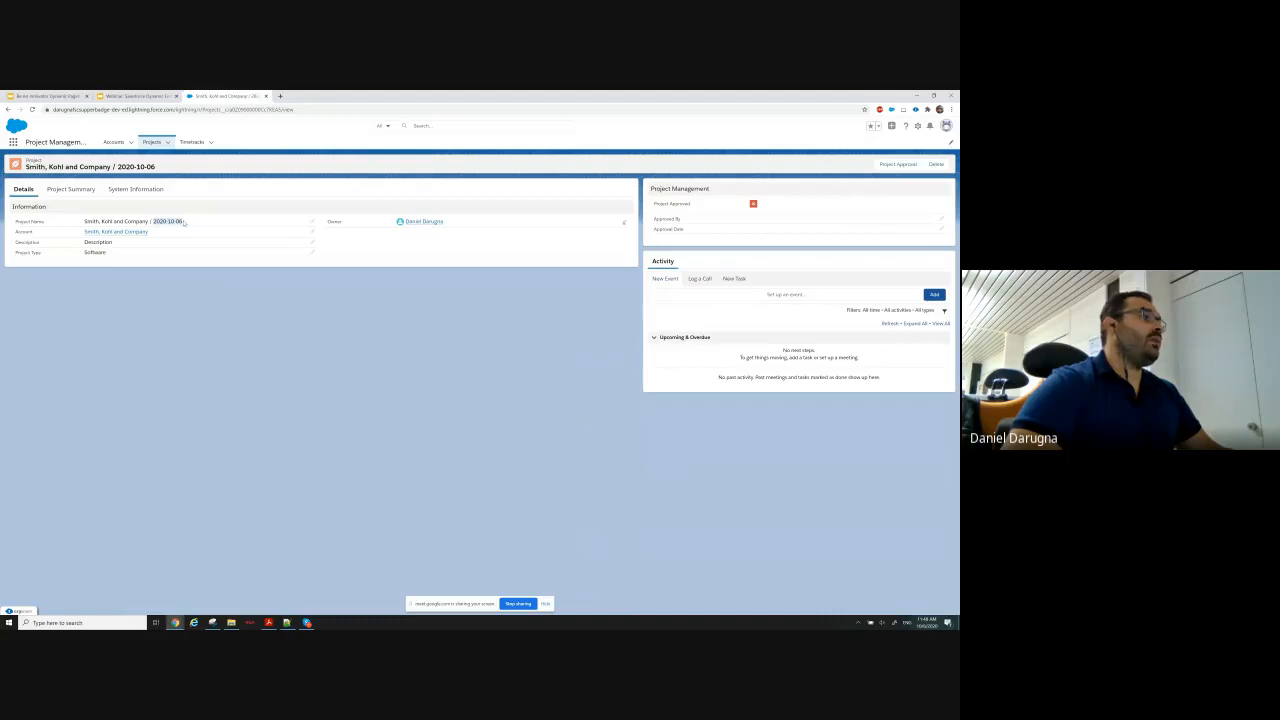
pyautogui.click(184, 224)
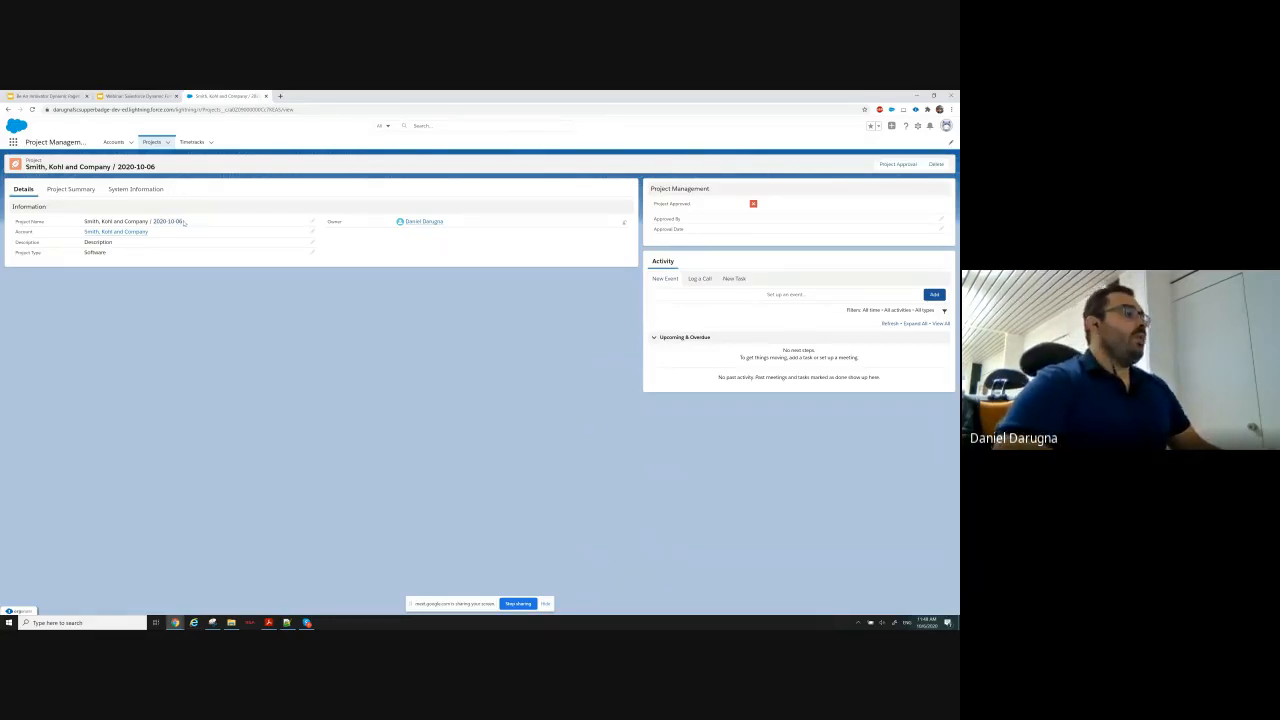
pyautogui.click(167, 143)
pyautogui.click(145, 155)
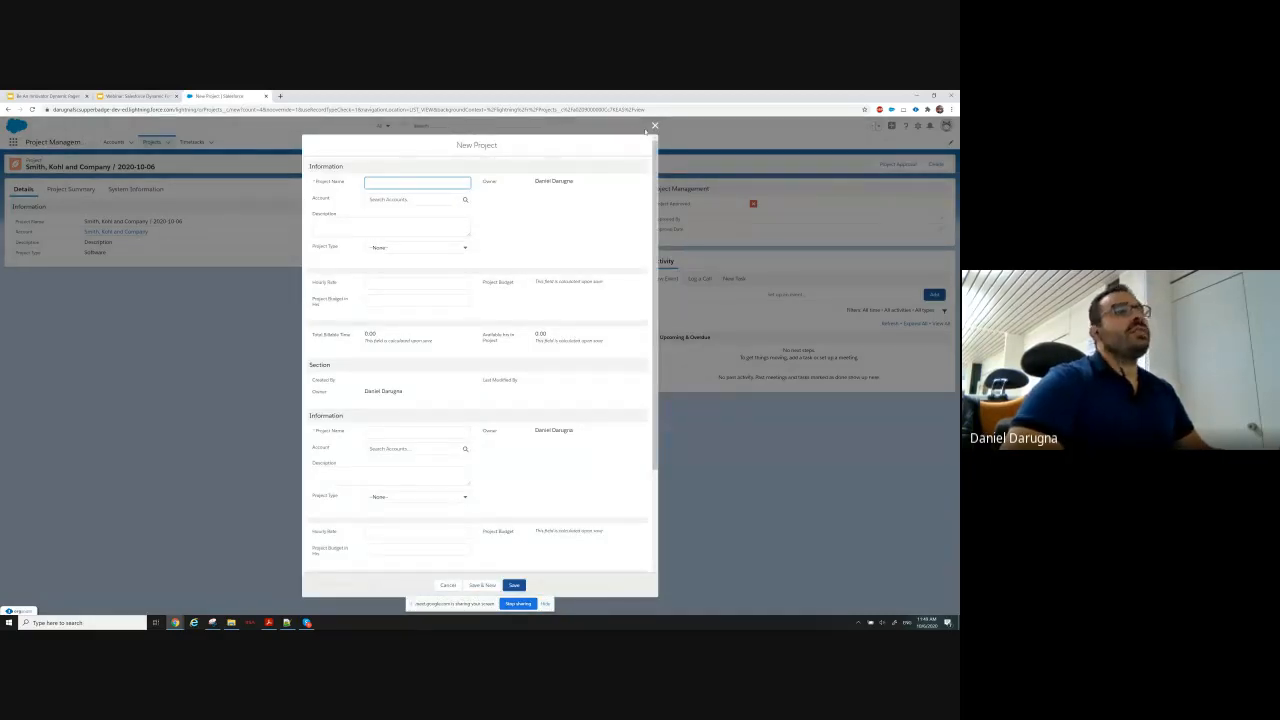
pyautogui.click(655, 127)
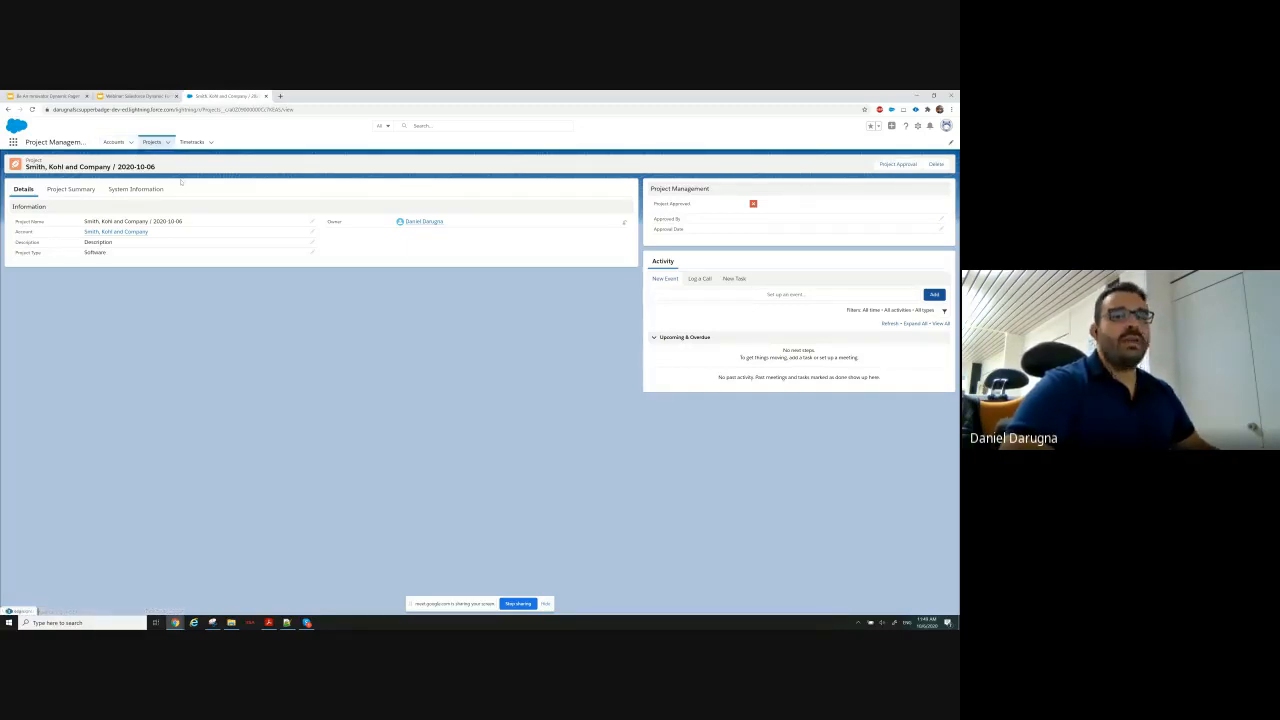
pyautogui.rightClick(149, 271)
pyautogui.click(342, 328)
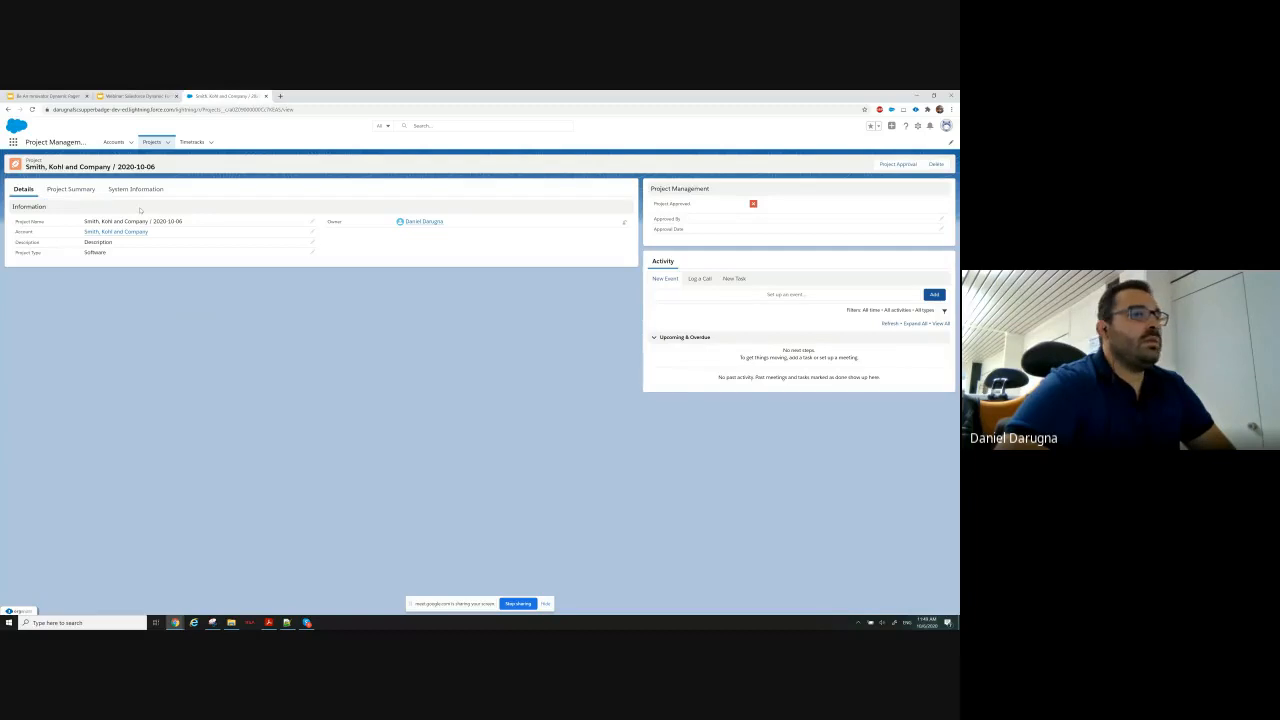
# Switch to the webinar presentation in Google Slides, start the slideshow from the Use Case Requirements Part 2 slide and advance to the Resources slide.
pyautogui.click(133, 96)
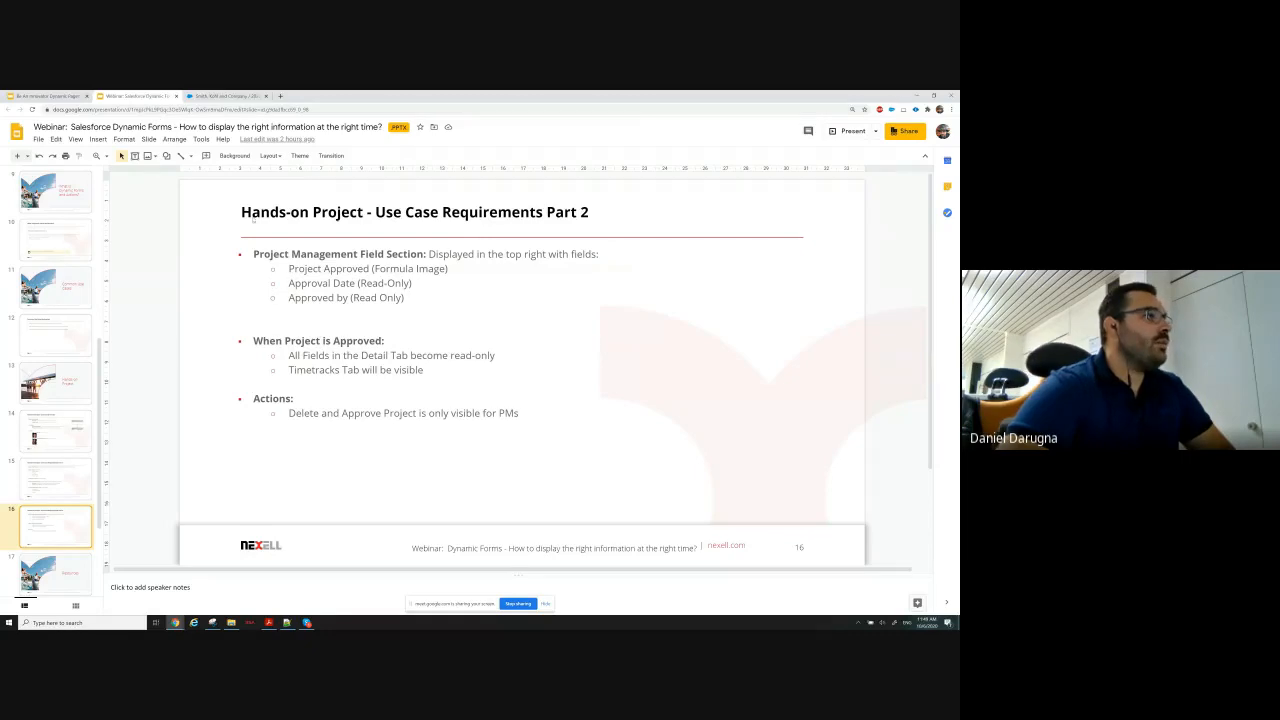
pyautogui.click(214, 97)
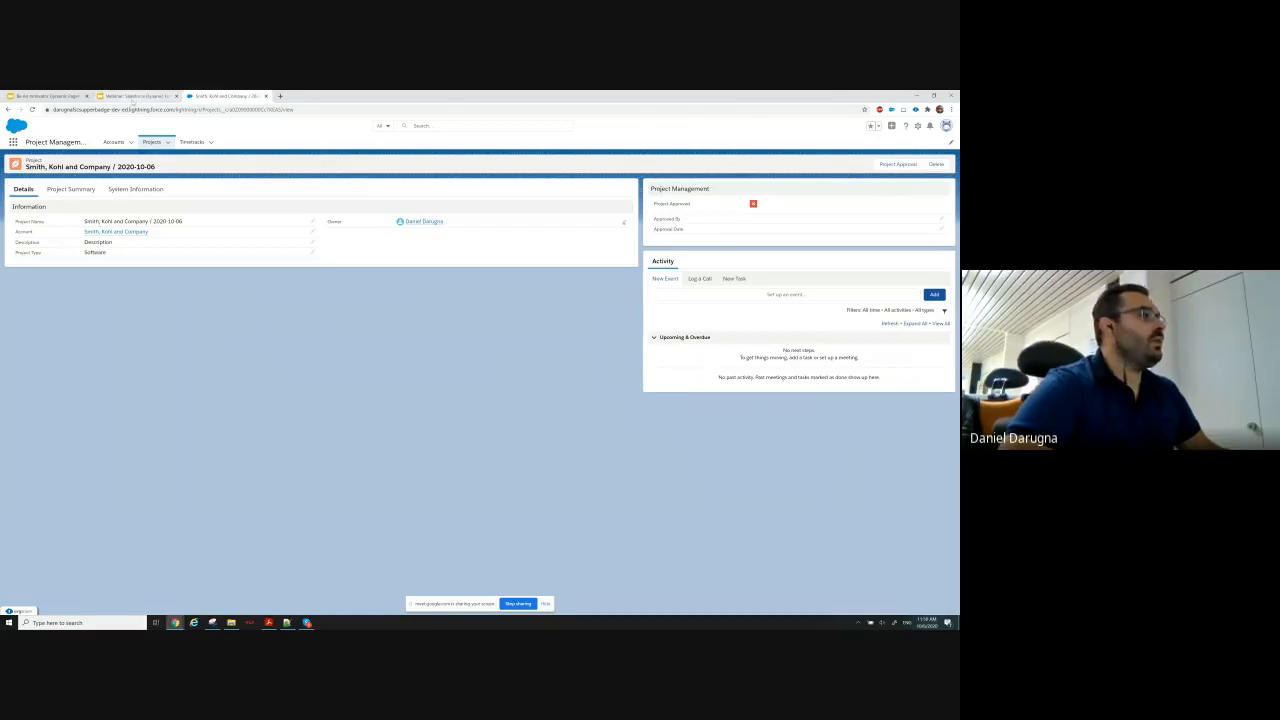
pyautogui.click(131, 96)
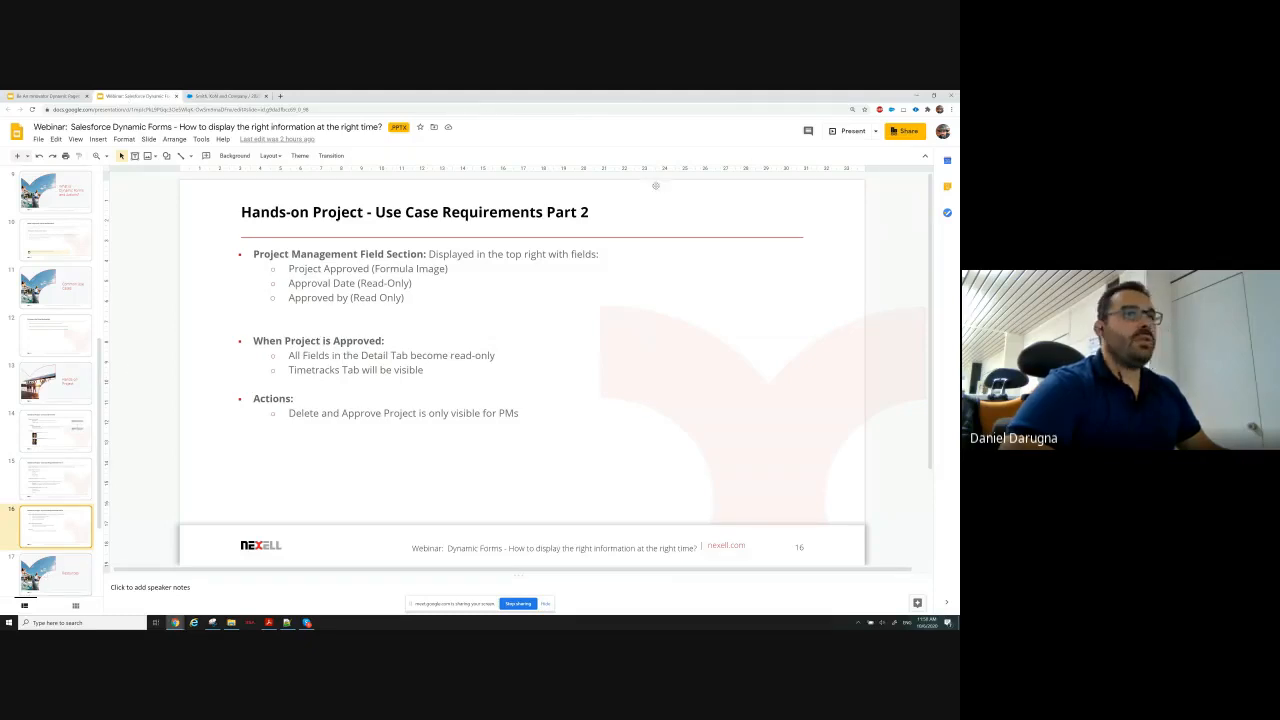
pyautogui.click(851, 133)
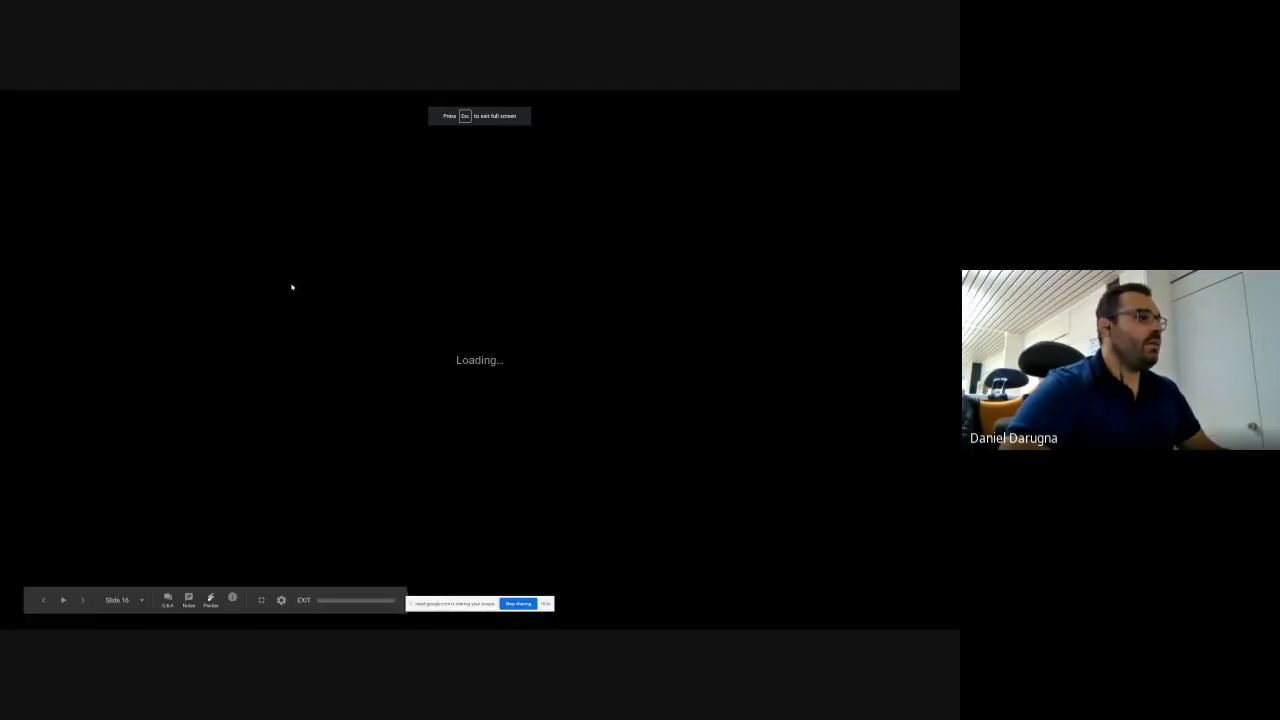
pyautogui.press('Right')
pyautogui.press('Right')
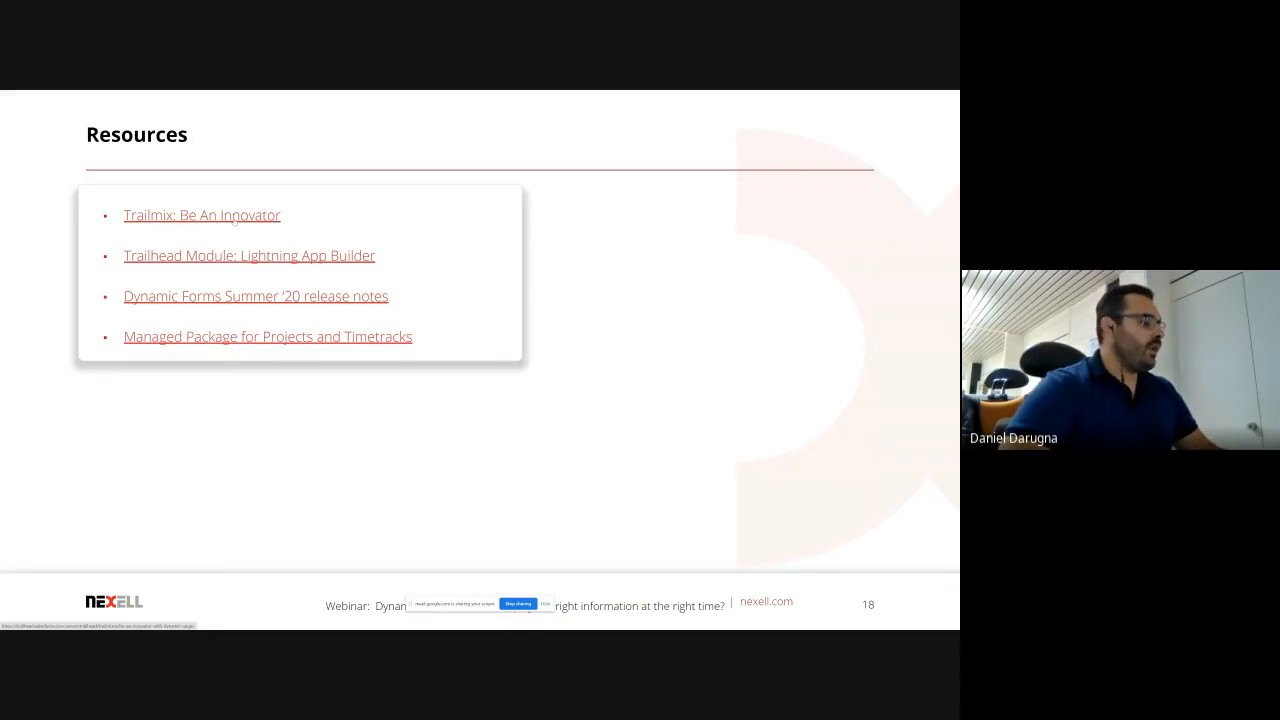
# Leave the full-screen slideshow and switch to the "Be An Innovator Dynamic Pages - Page Design Kit" presentation.
pyautogui.click(248, 219)
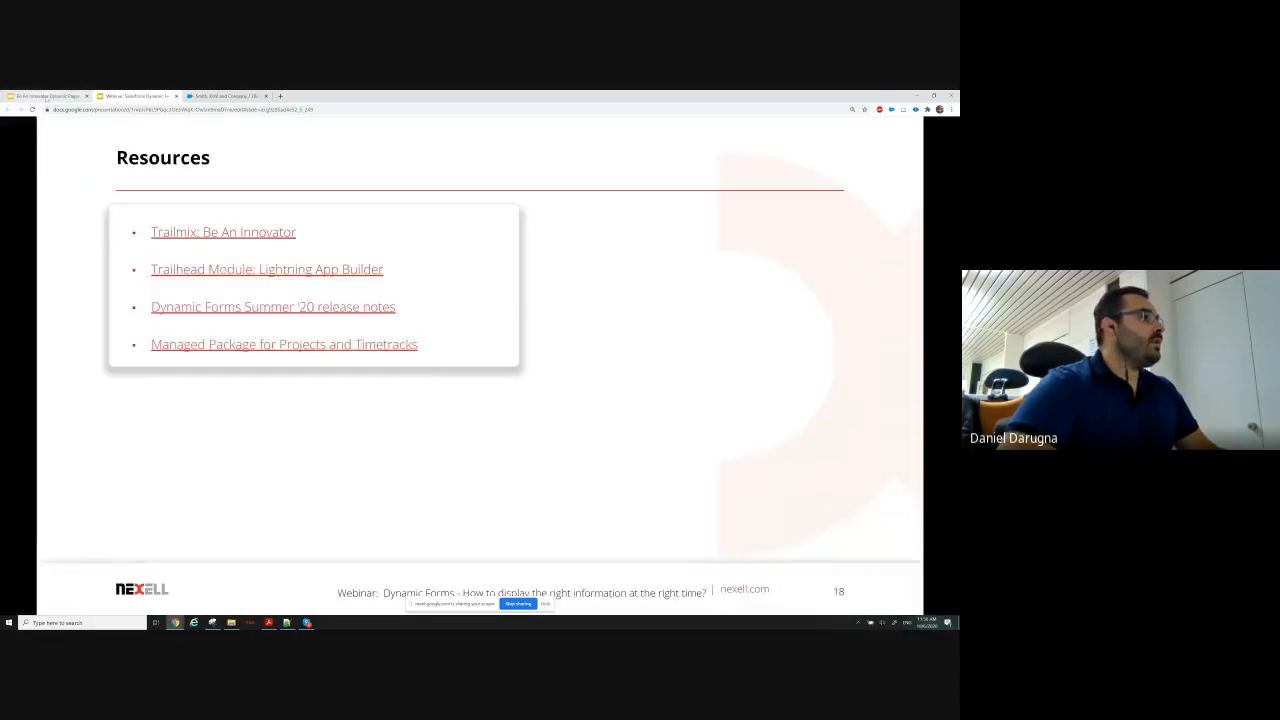
pyautogui.click(46, 96)
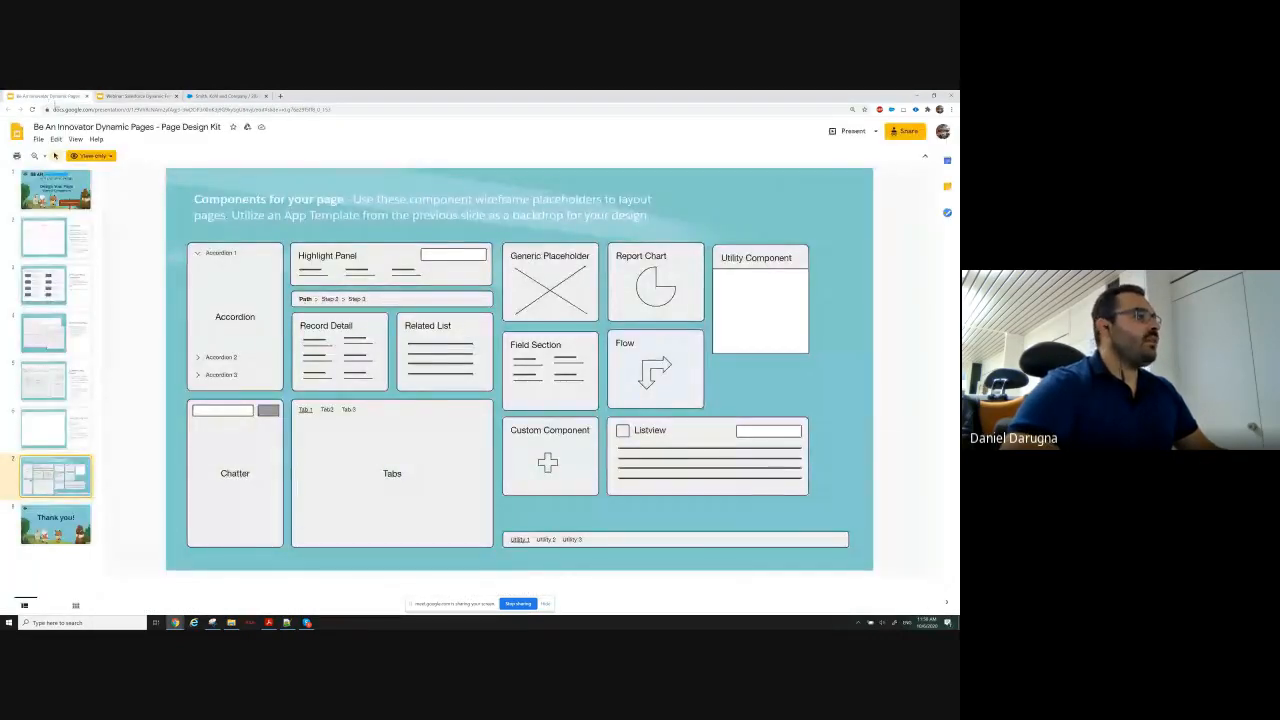